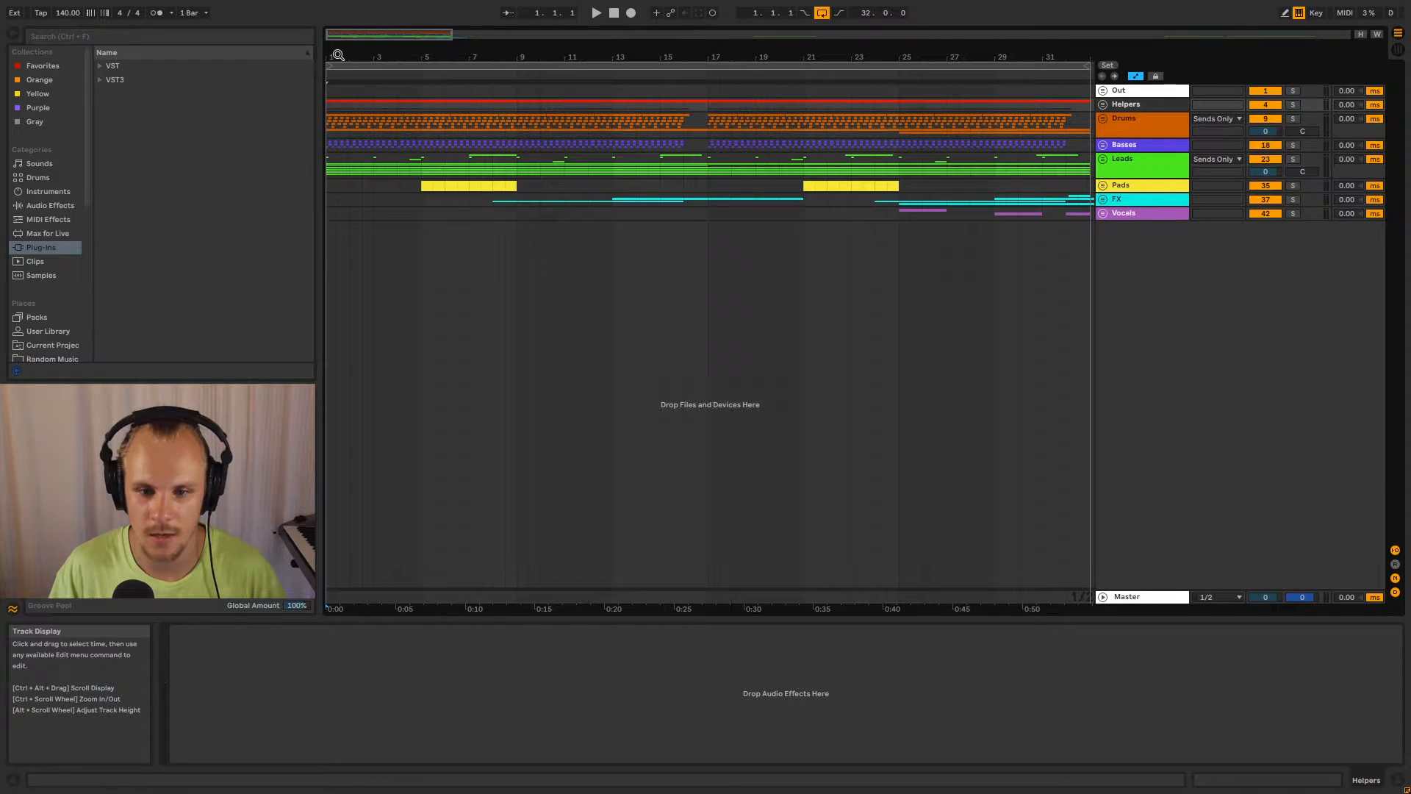
# Unfold the Leads group to view the tracks inside it and collapse it again.
pyautogui.moveTo(336, 55); pyautogui.dragTo(331, 91)
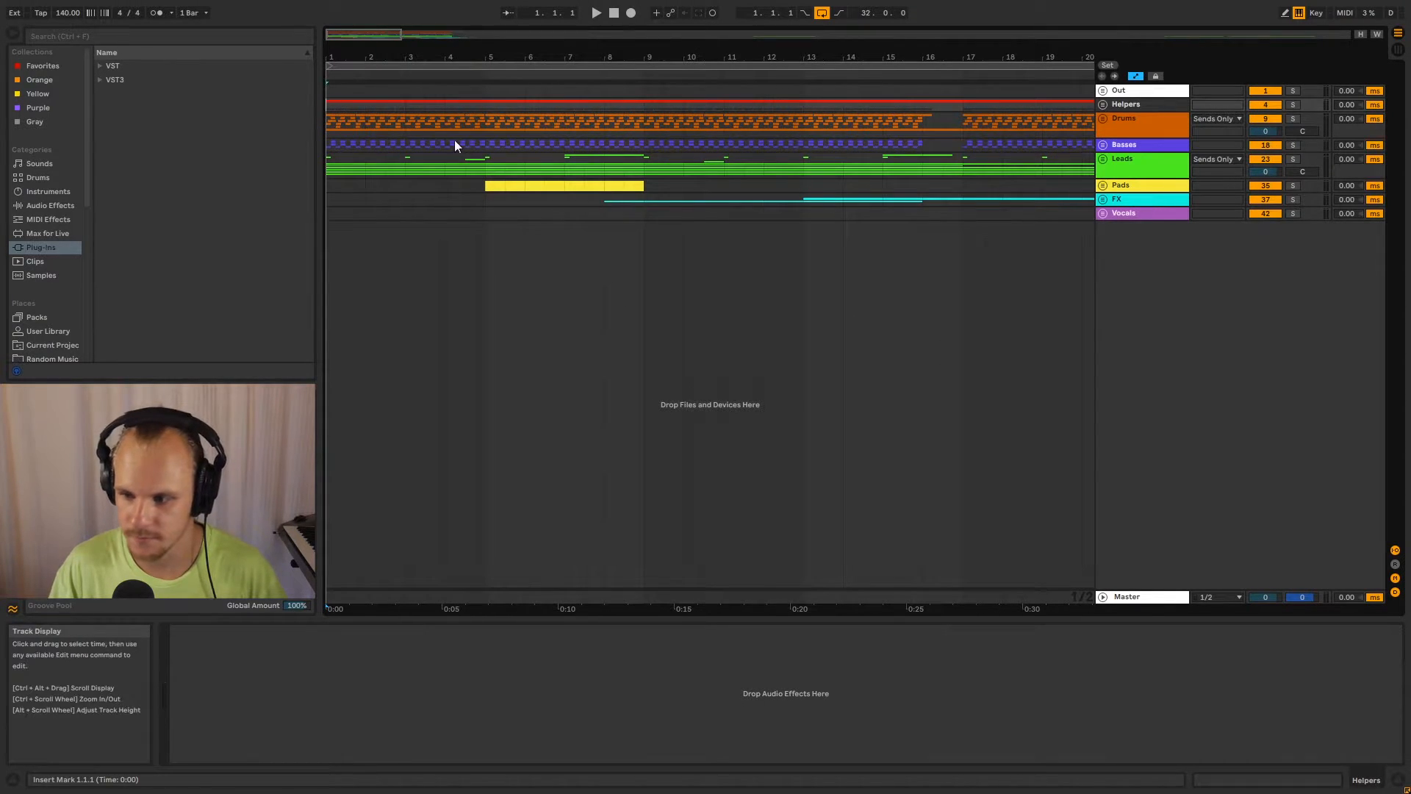
pyautogui.click(1127, 169)
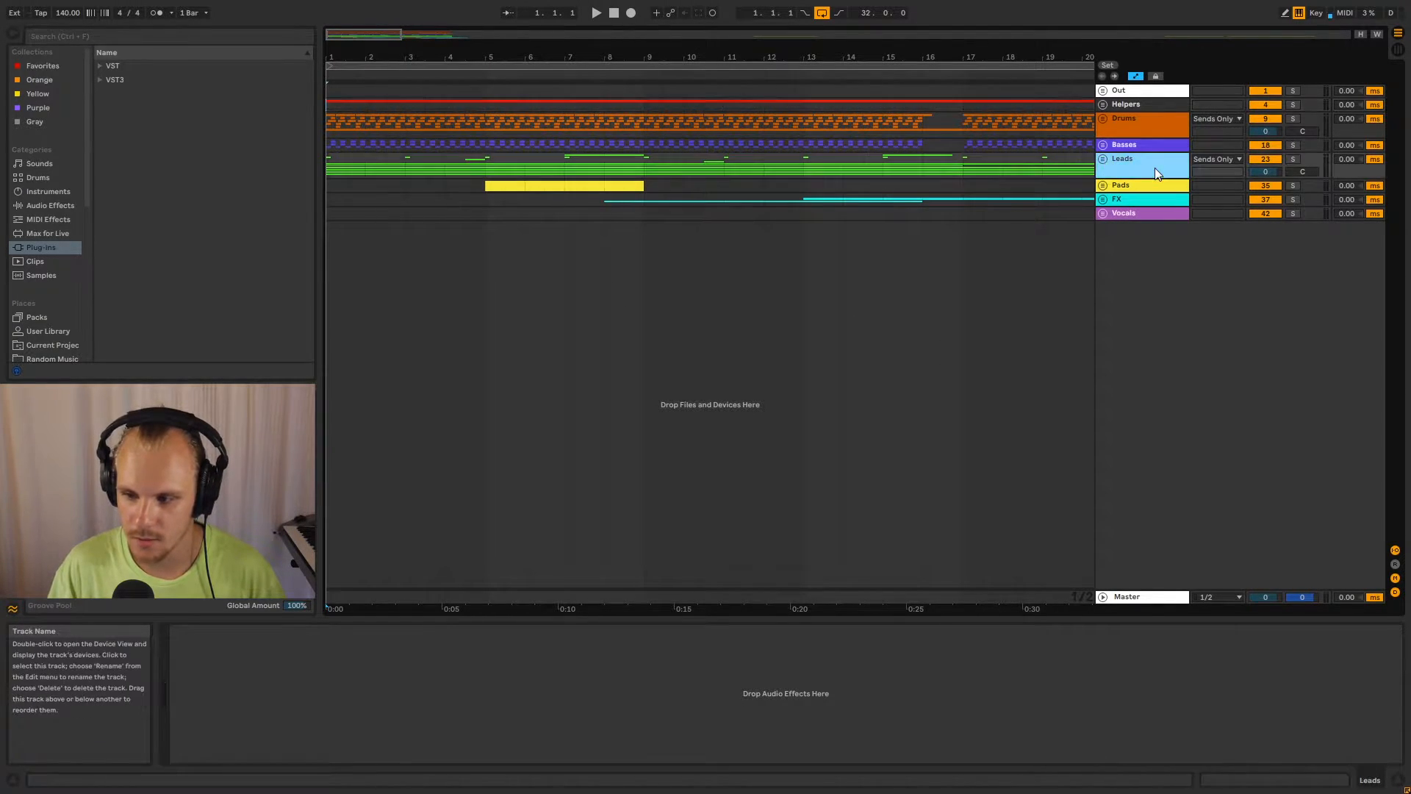
pyautogui.click(1102, 159)
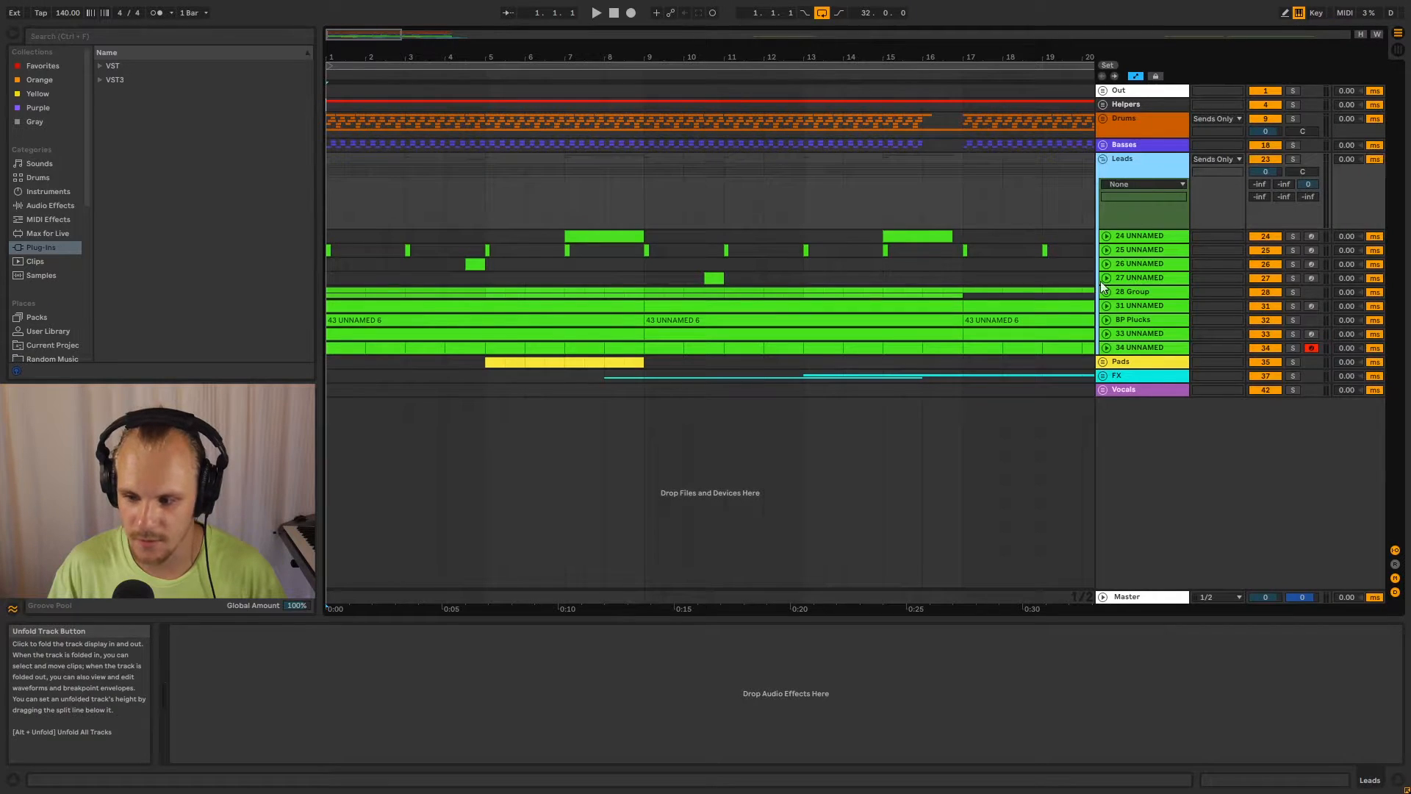
pyautogui.click(1102, 160)
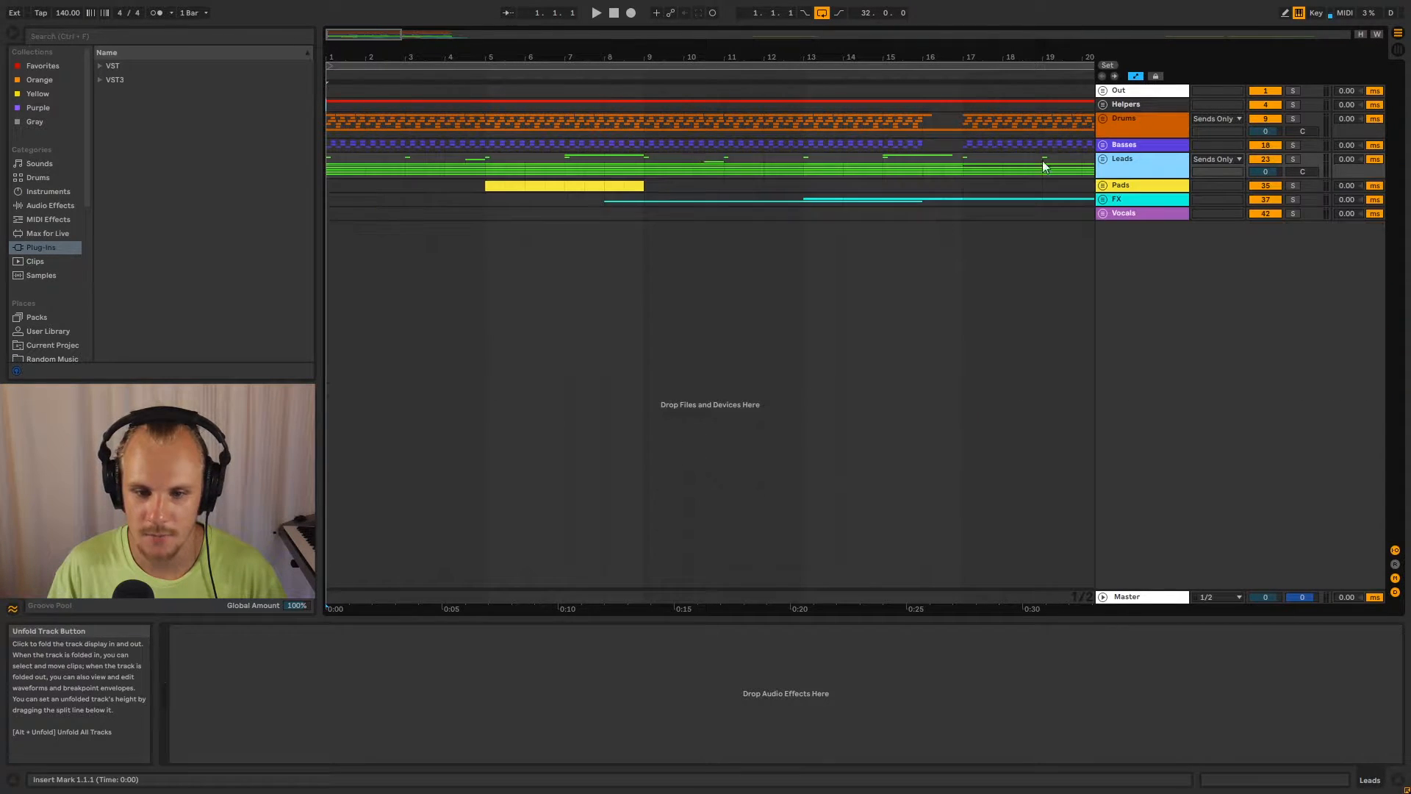
# Play the full arrangement from bar 1 with all groups active.
pyautogui.click(328, 101)
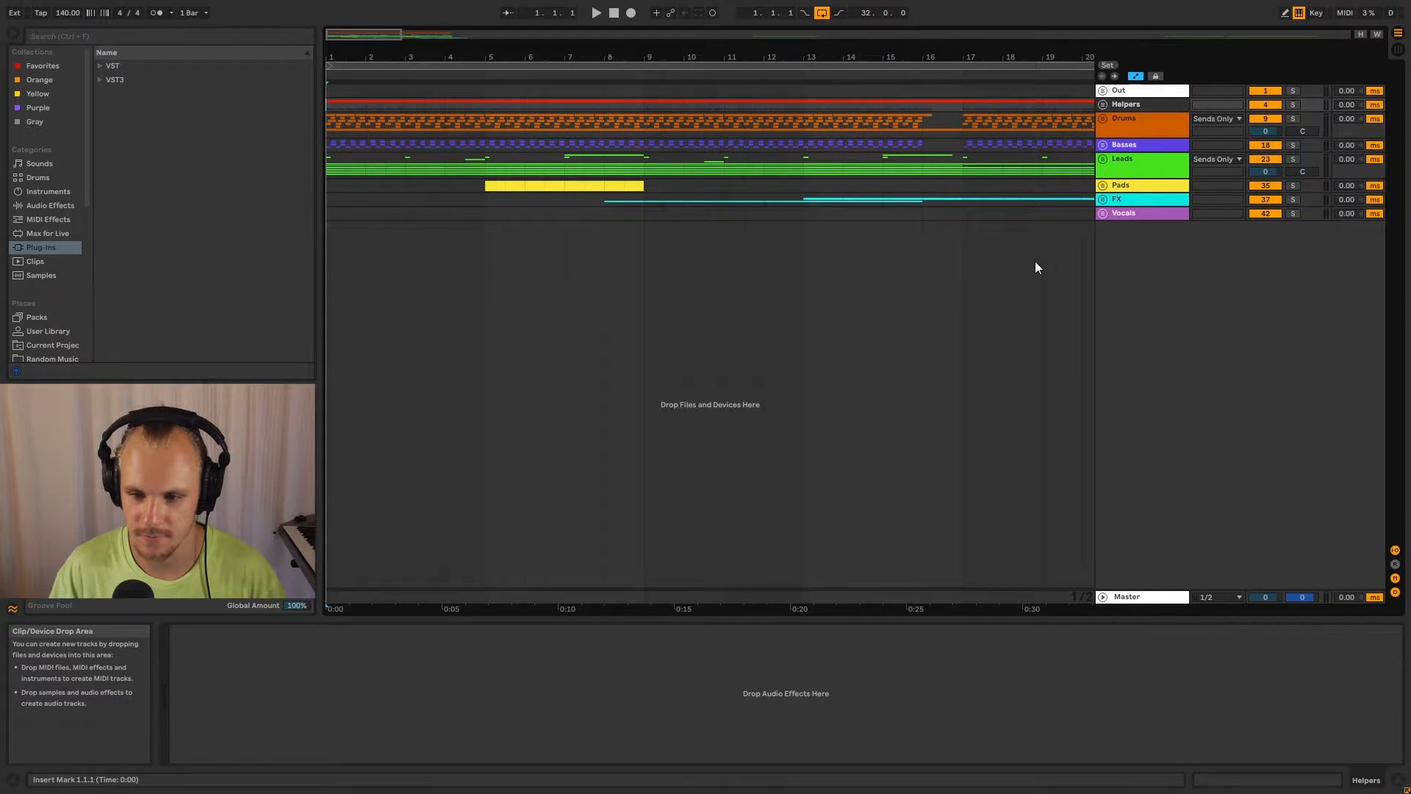
pyautogui.press('space')
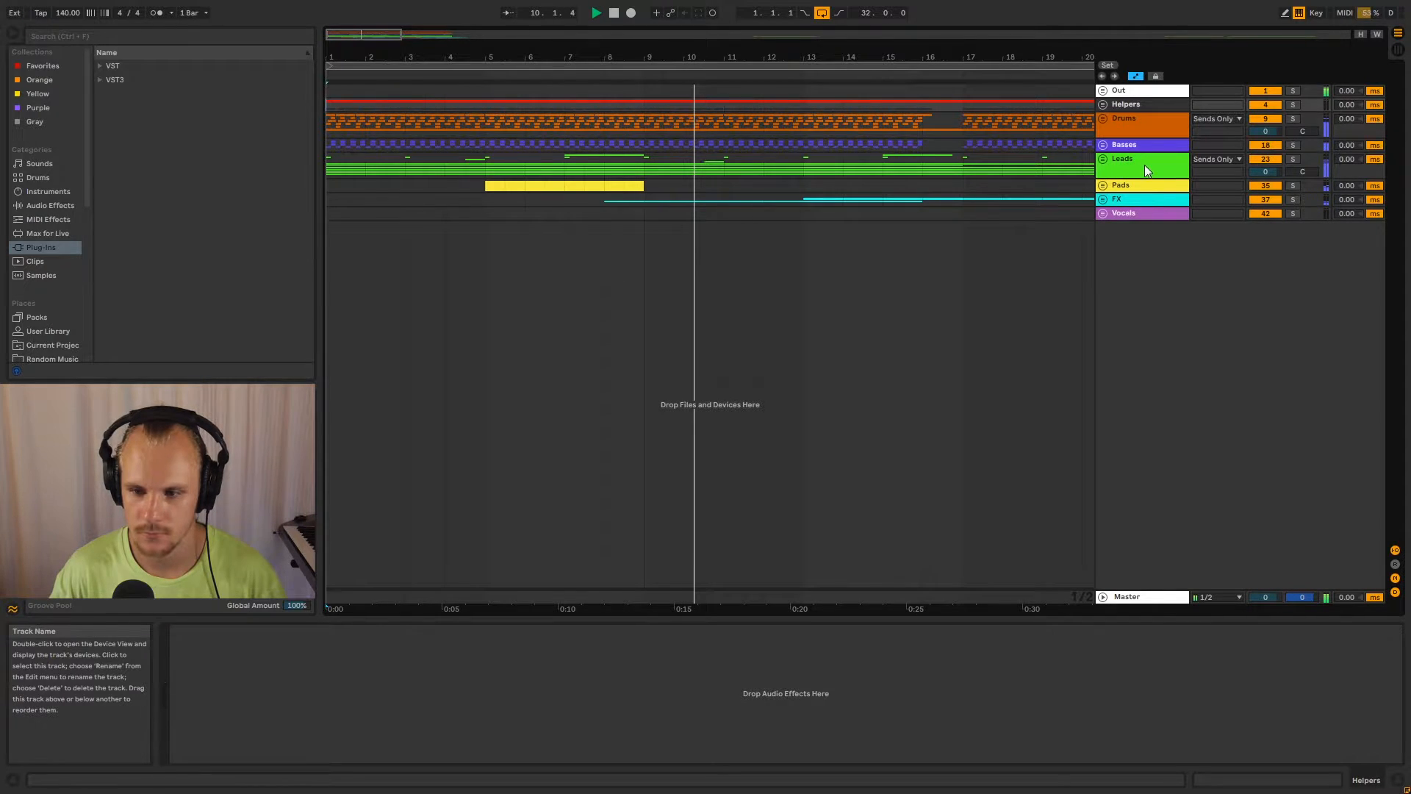
pyautogui.moveTo(974, 58); pyautogui.dragTo(868, 41)
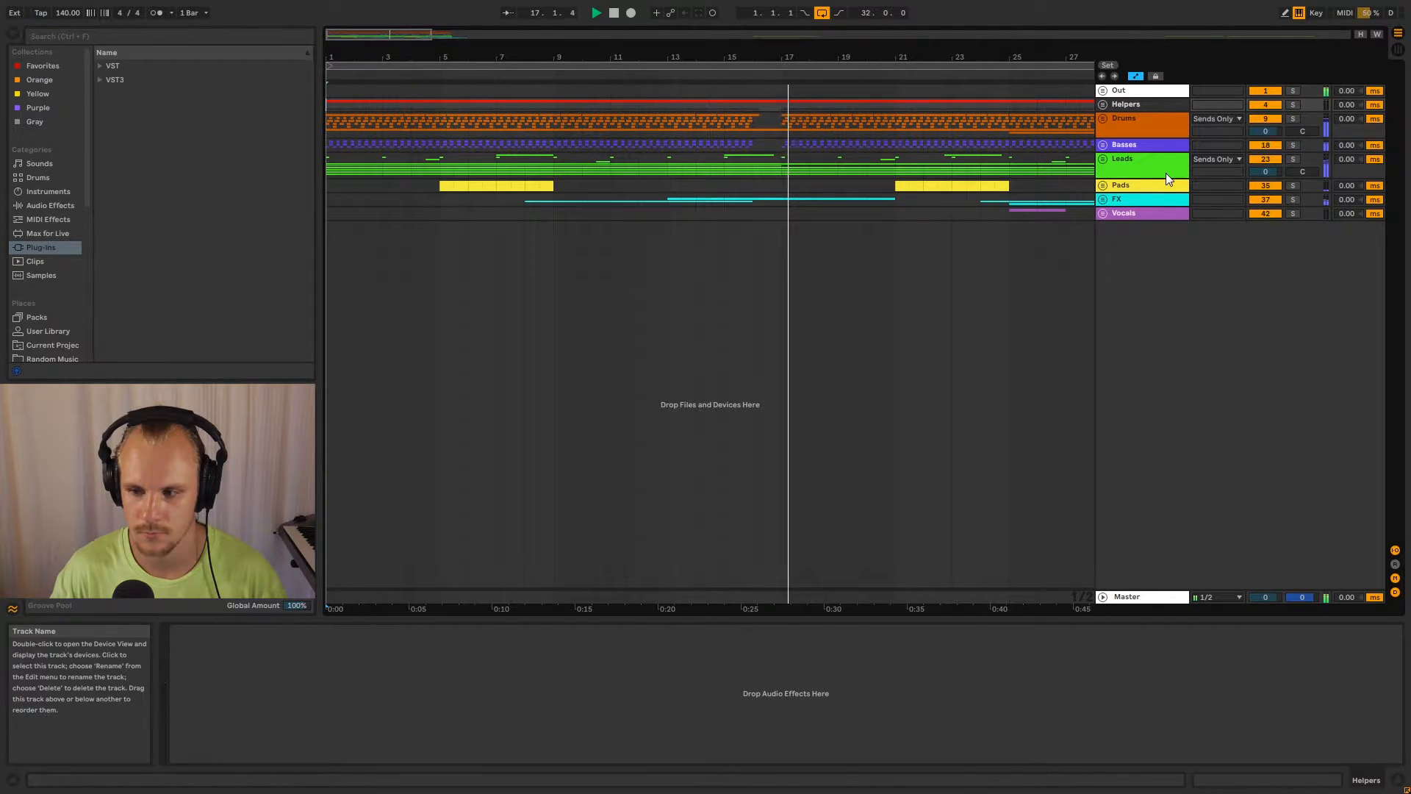
# Unfold the Leads group and deactivate the BP Plucks, 33 UNNAMED and 34 UNNAMED tracks.
pyautogui.click(1147, 165)
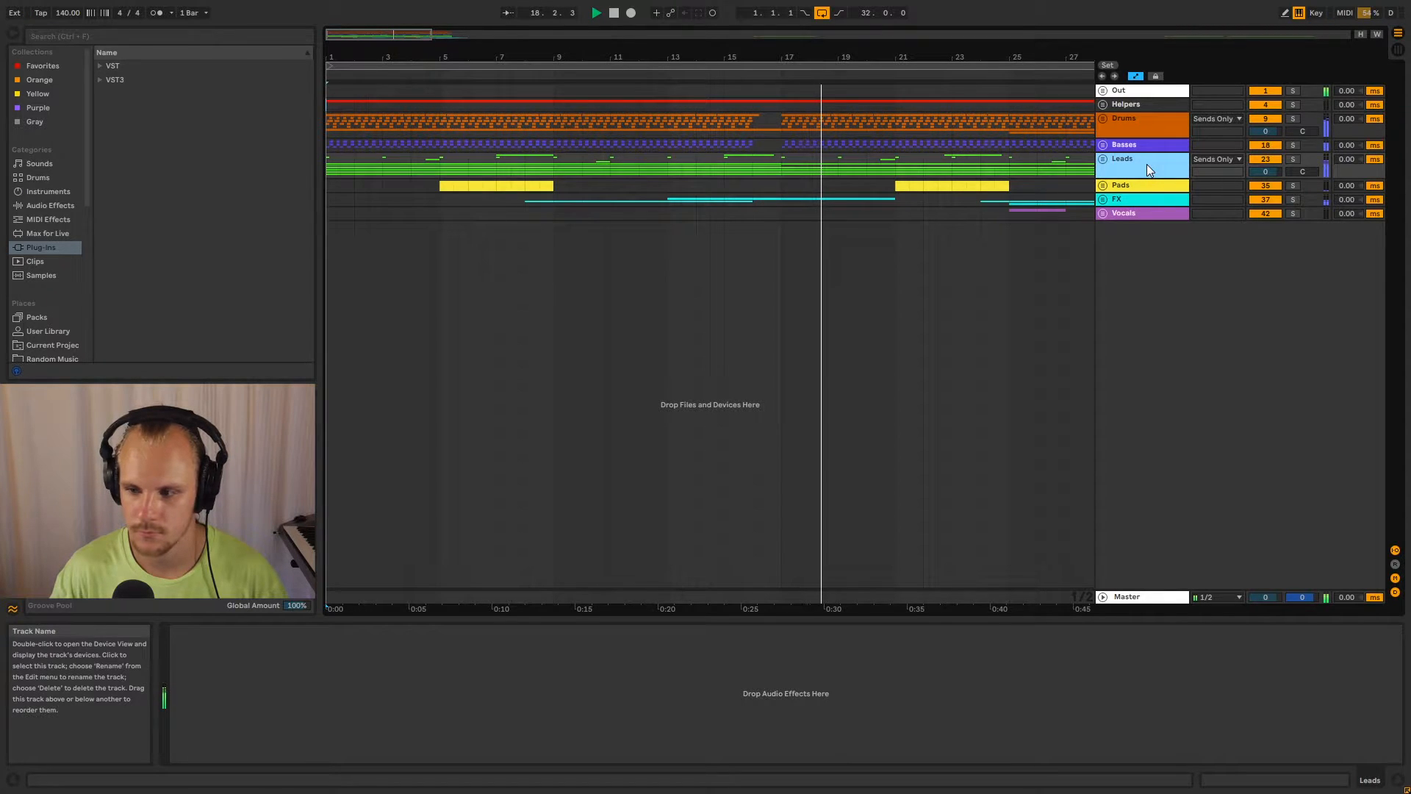
pyautogui.click(1104, 161)
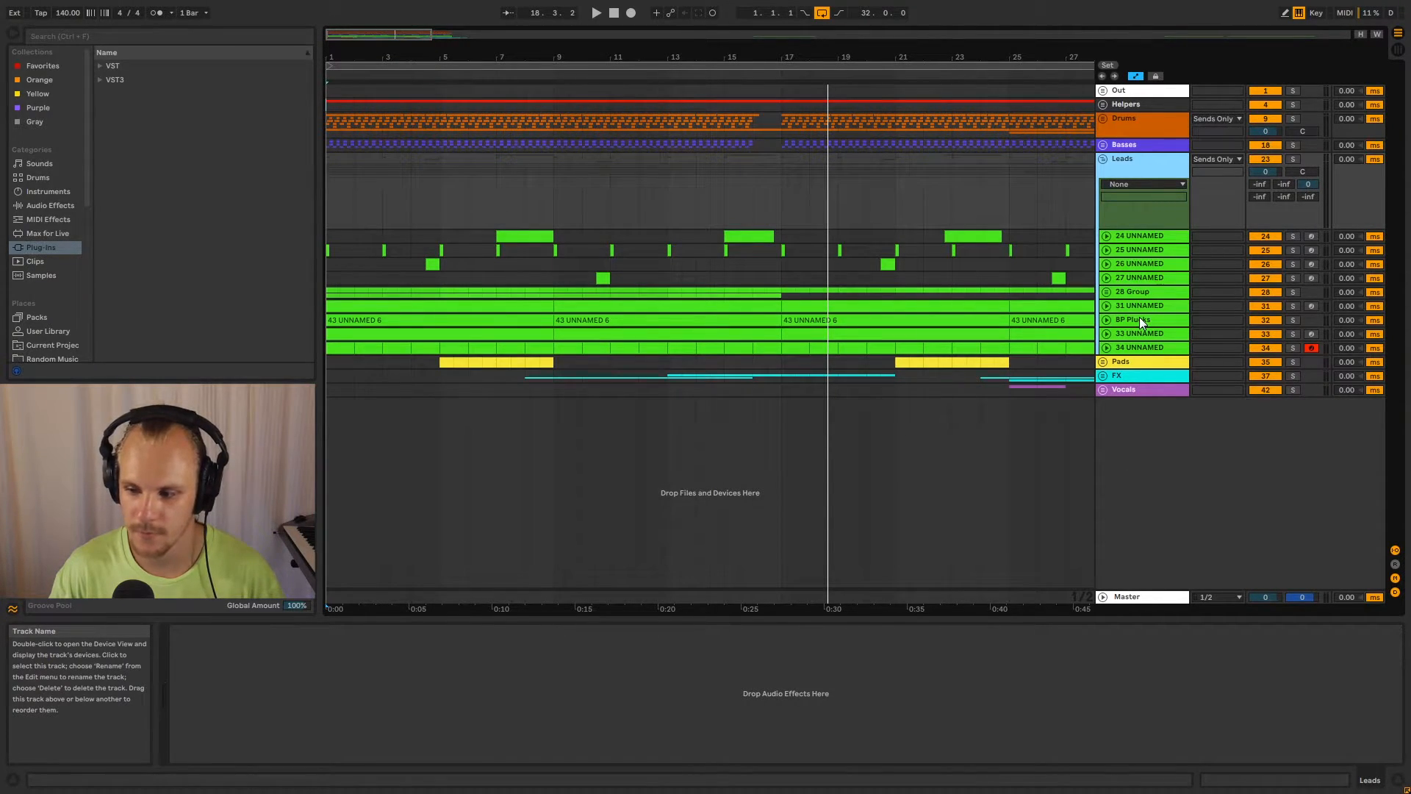
pyautogui.click(1260, 320)
pyautogui.click(1268, 337)
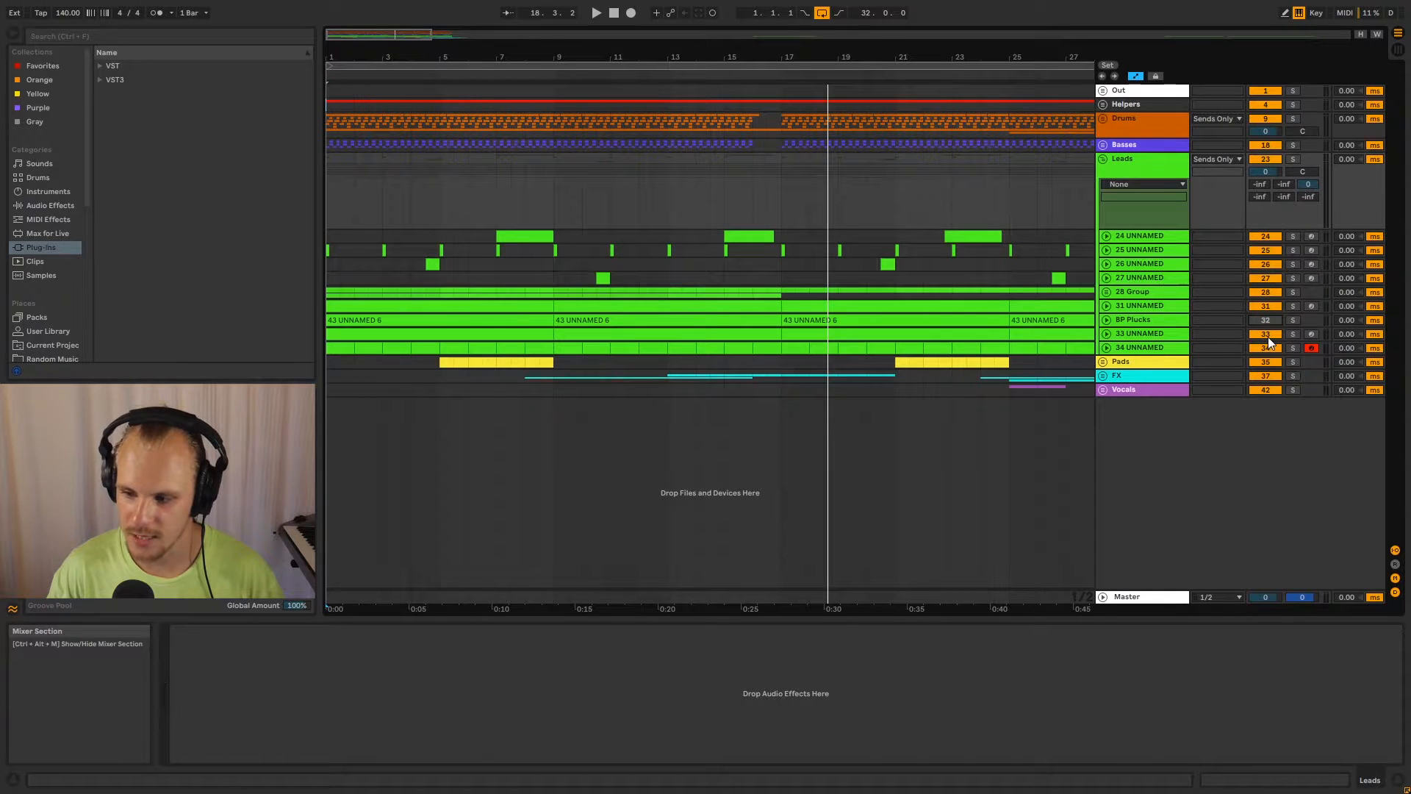
pyautogui.click(1266, 347)
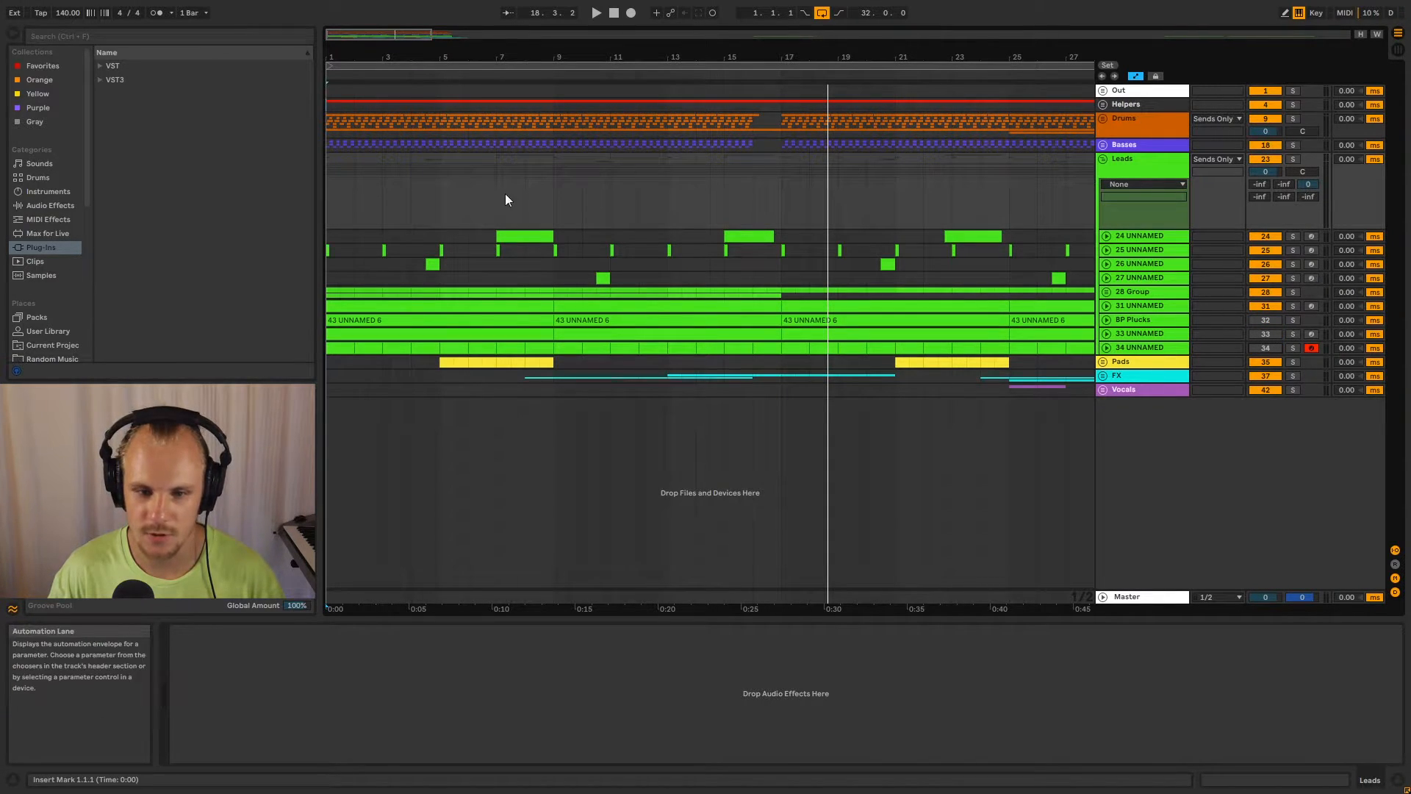
# Check the MIDI notes of track 31 UNNAMED and play the arrangement from bar 1 without the deactivated leads.
pyautogui.scroll(2, 334, 90)
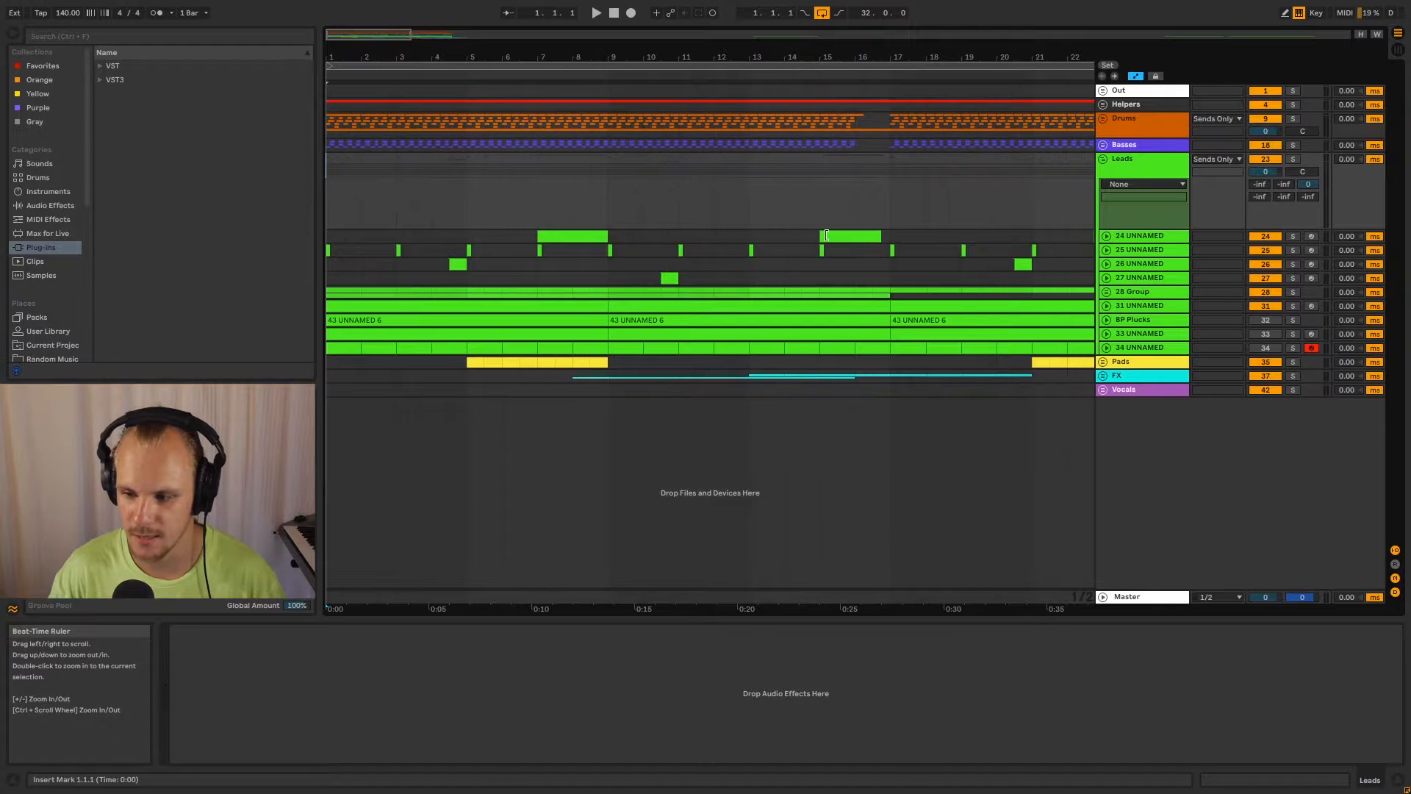
pyautogui.click(1106, 305)
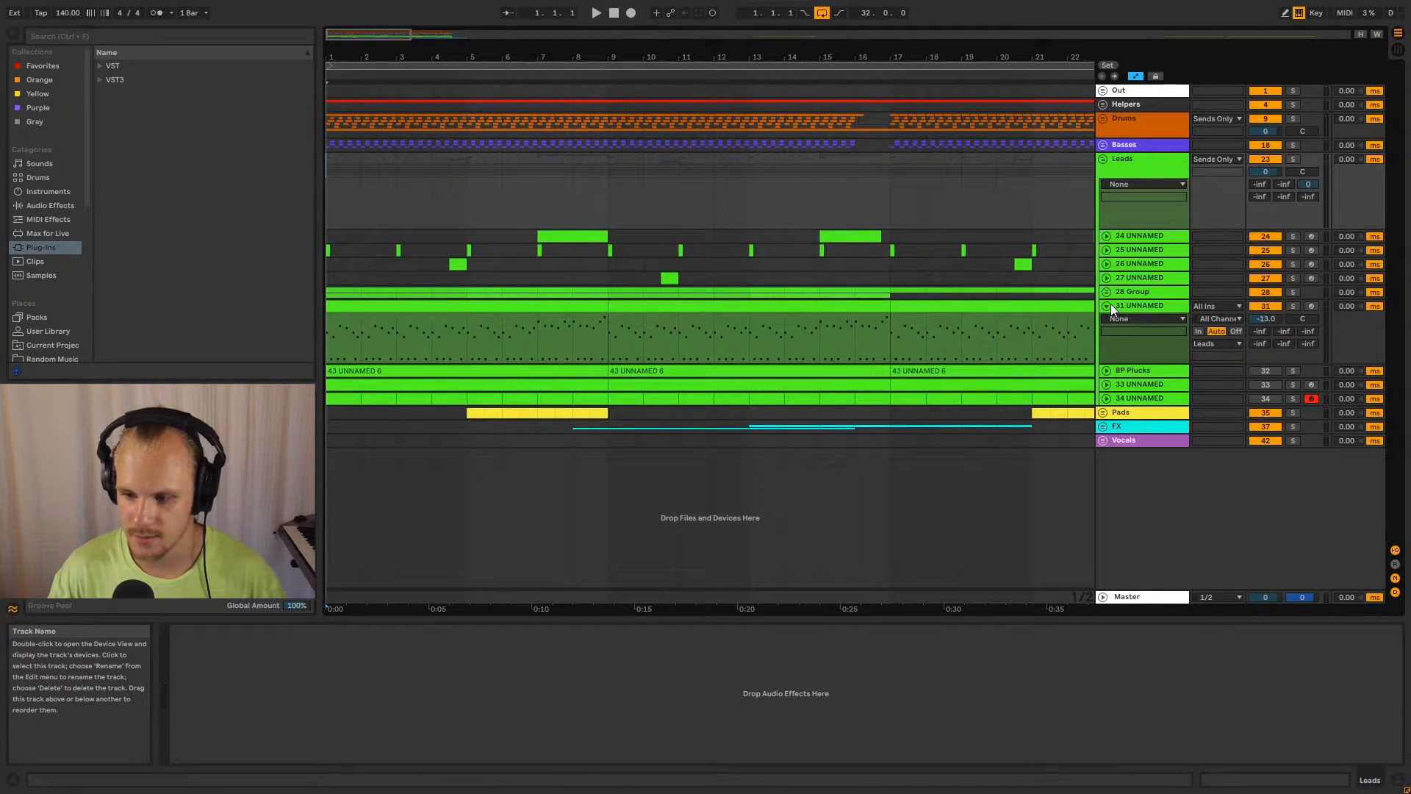
pyautogui.click(1109, 304)
pyautogui.press('space')
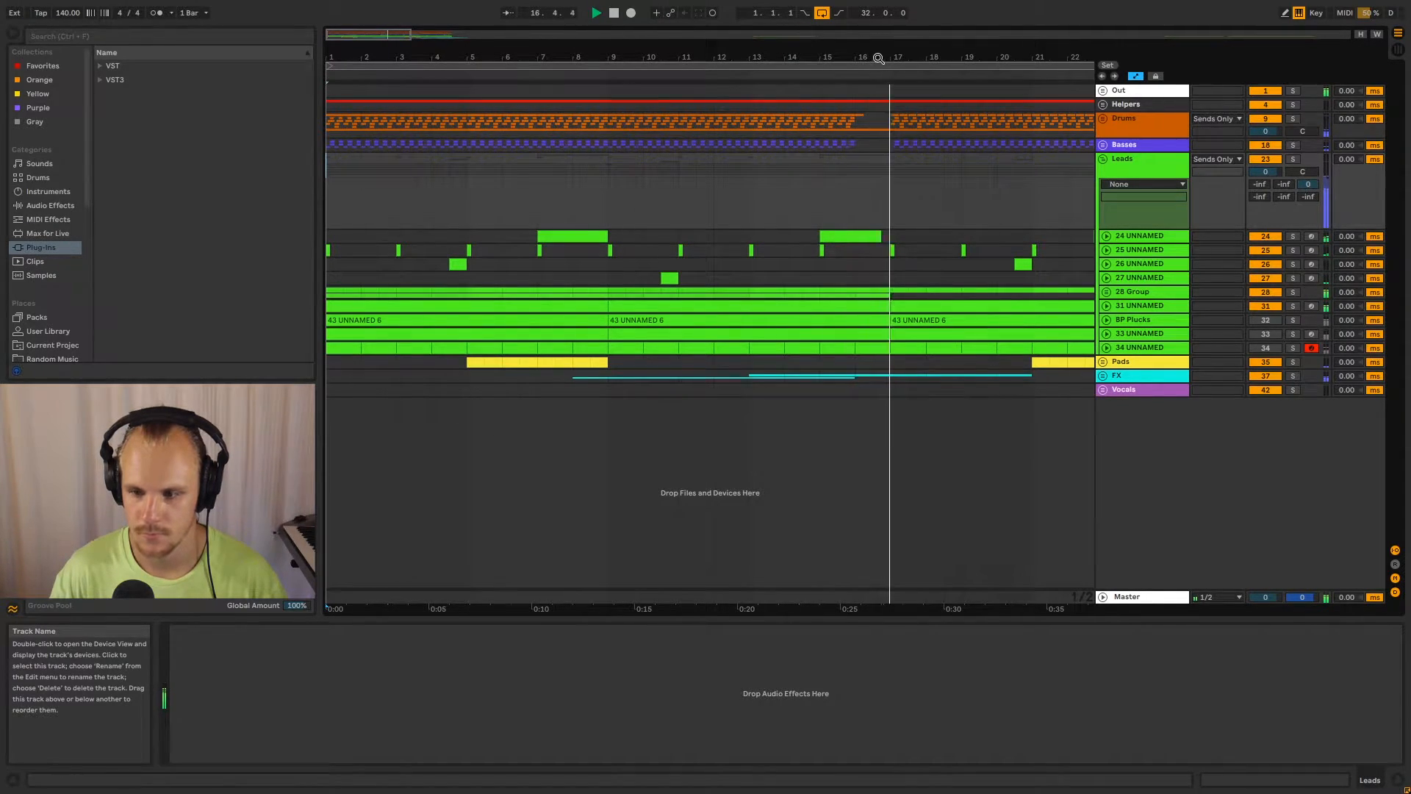
pyautogui.moveTo(879, 58); pyautogui.dragTo(552, 58)
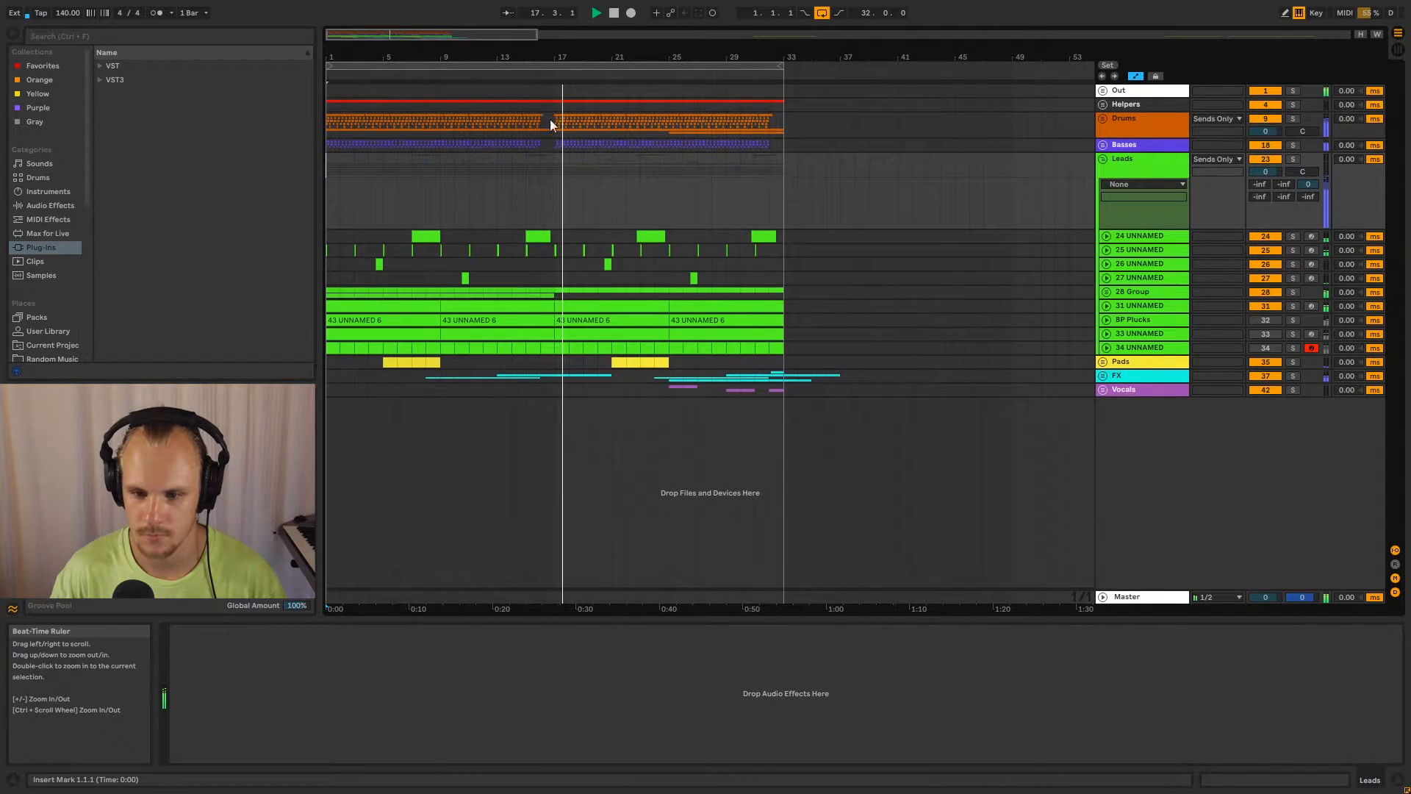
pyautogui.click(552, 213)
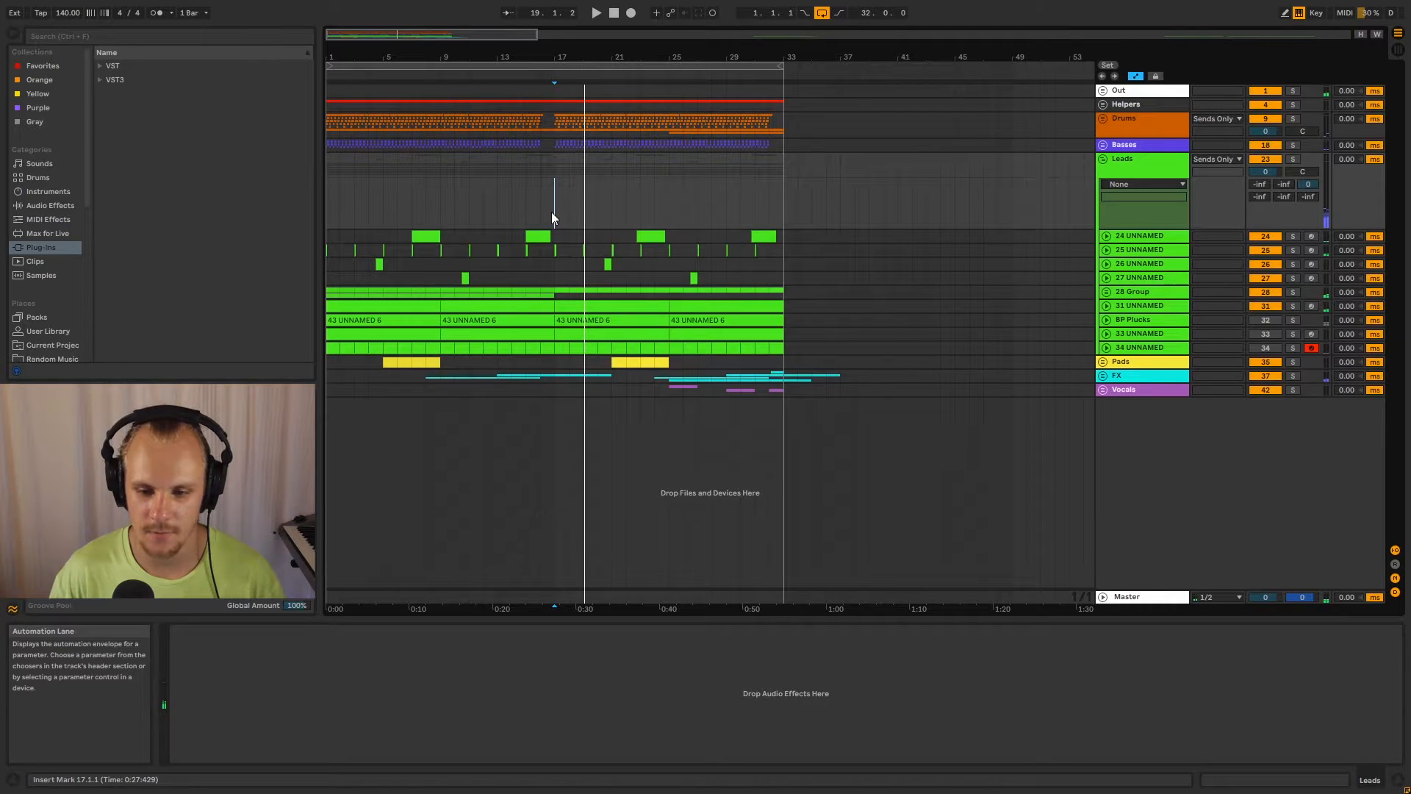
# Stop playback and compare the device chains of the BP Plucks and 31 UNNAMED tracks.
pyautogui.click(417, 324)
pyautogui.press('space')
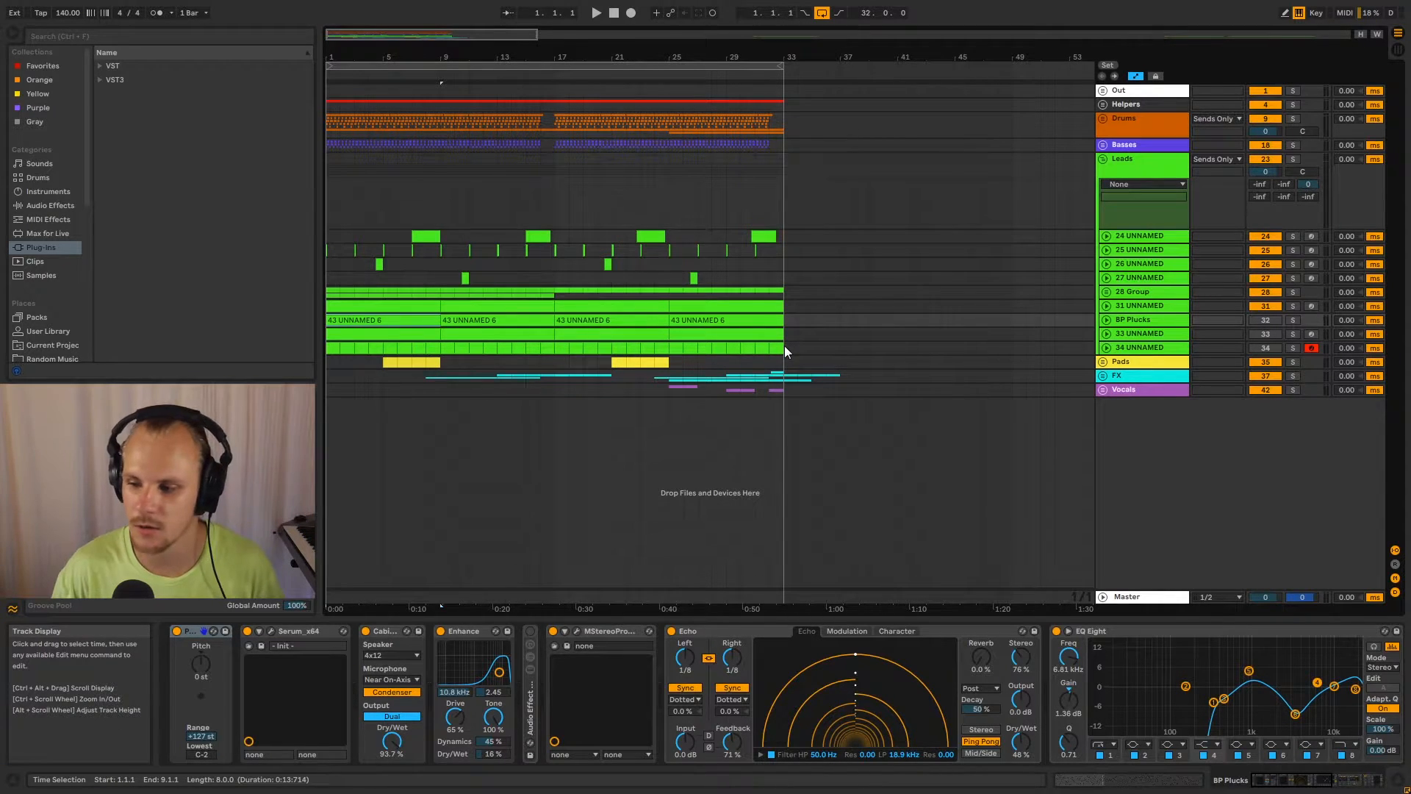
pyautogui.click(1153, 306)
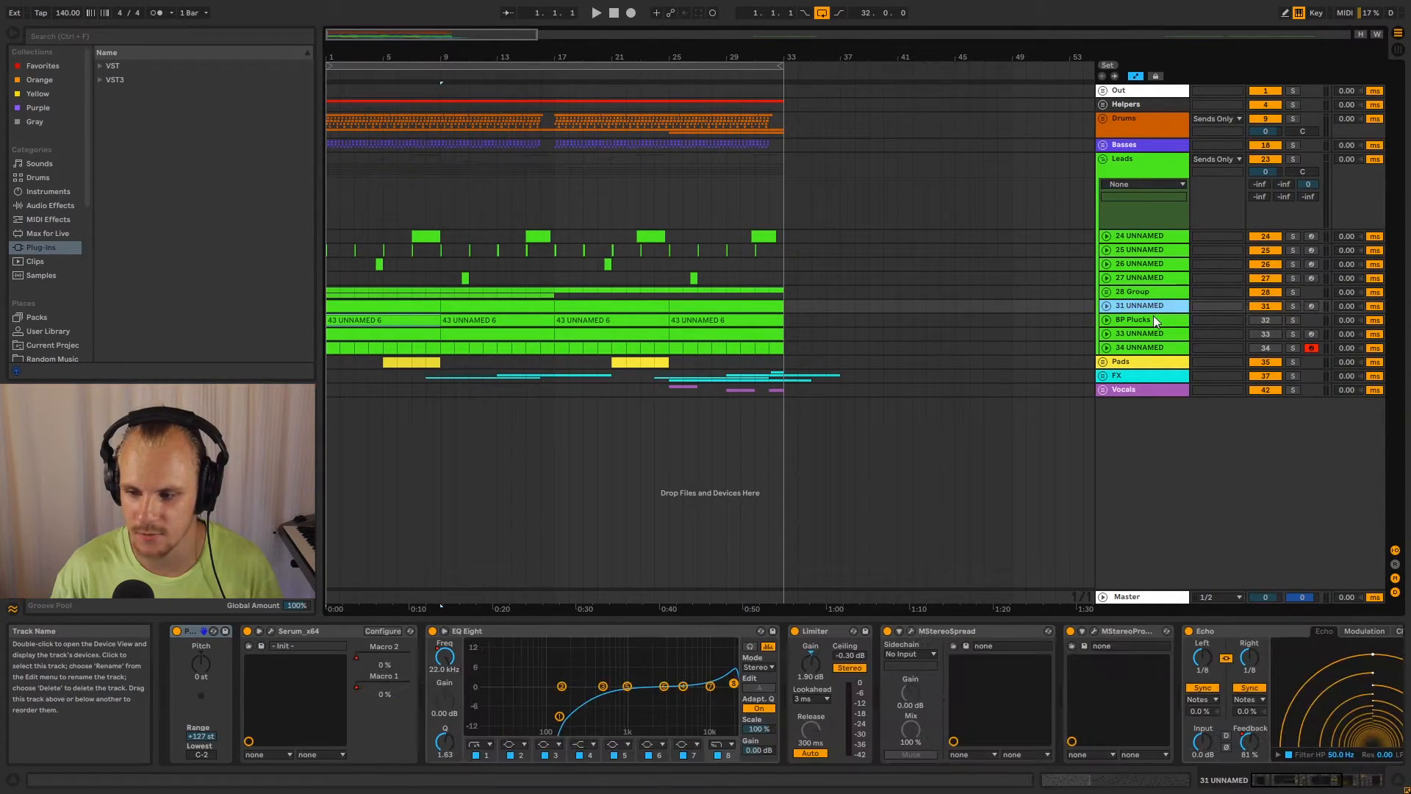
pyautogui.click(1152, 318)
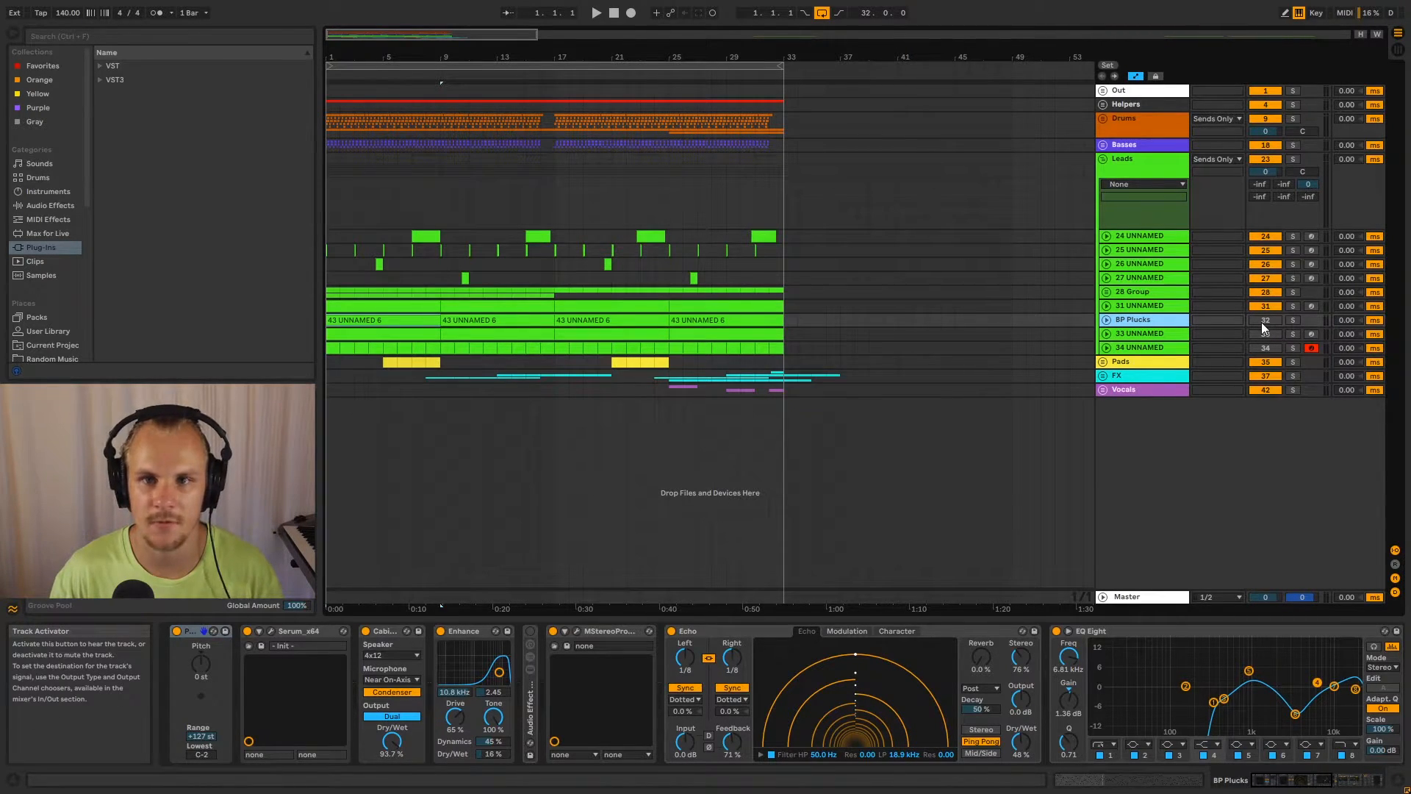
pyautogui.click(1139, 308)
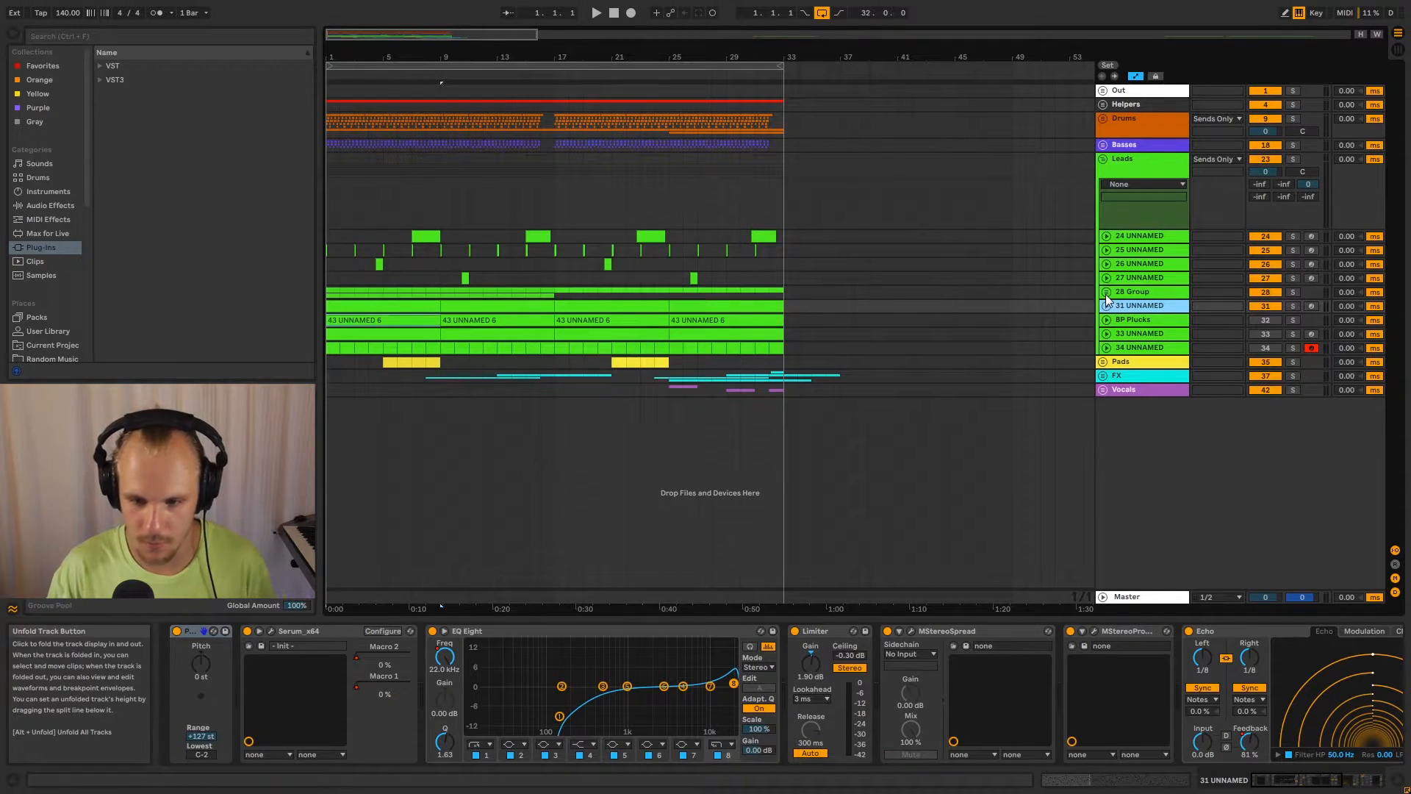
# Unfold the 28 Group and track 31 UNNAMED, solo both, and set the playback start at bar 1.
pyautogui.click(1106, 293)
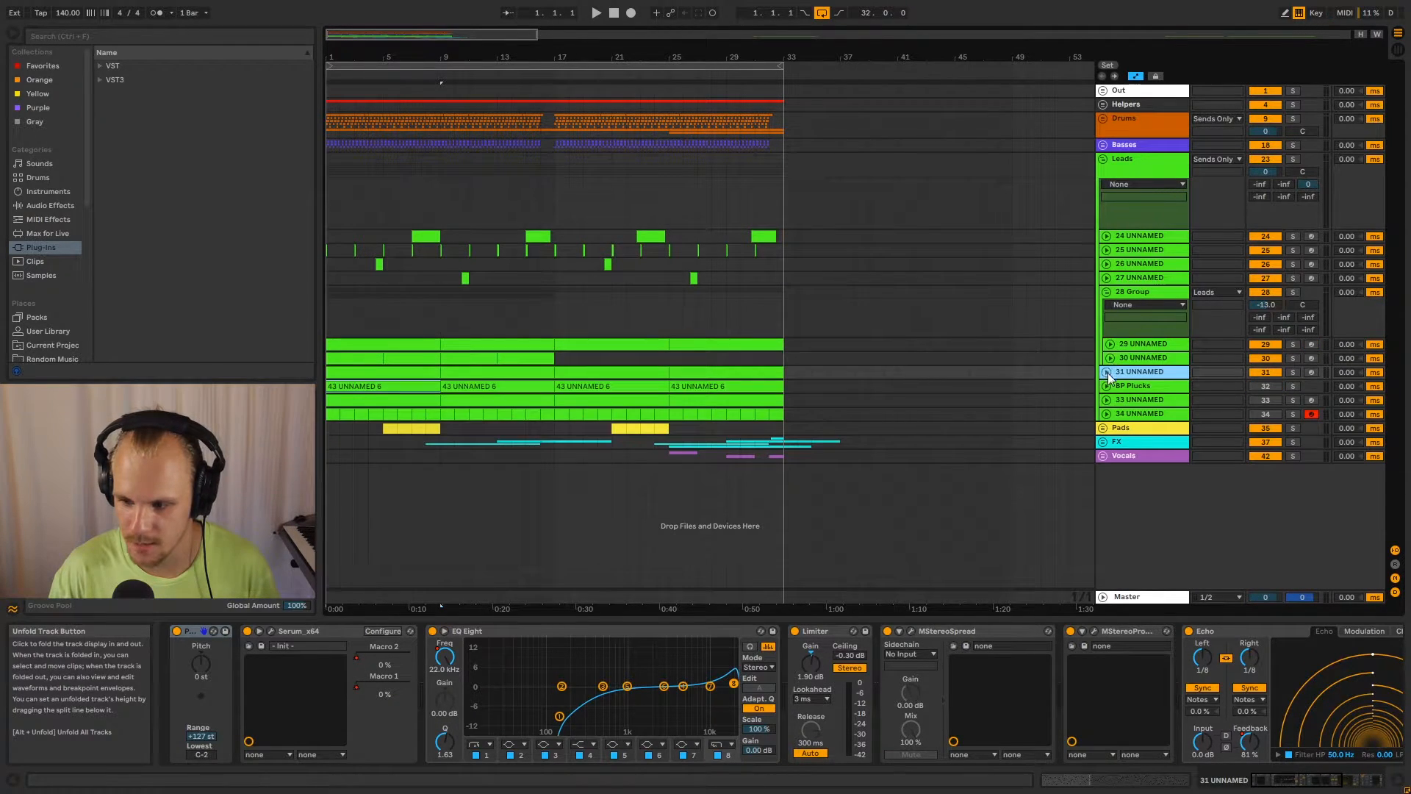
pyautogui.click(1107, 373)
pyautogui.click(1291, 292)
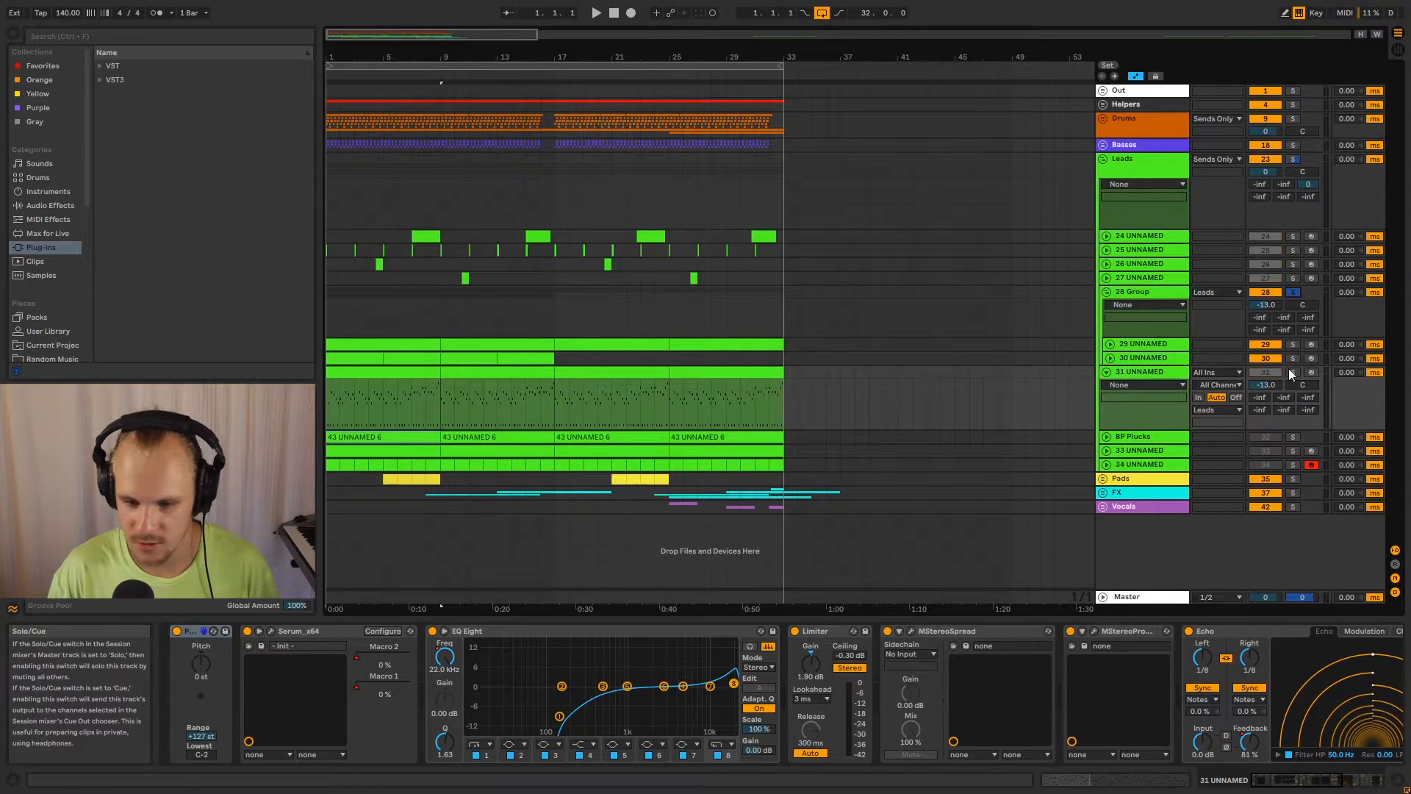
pyautogui.click(1292, 373)
pyautogui.click(336, 302)
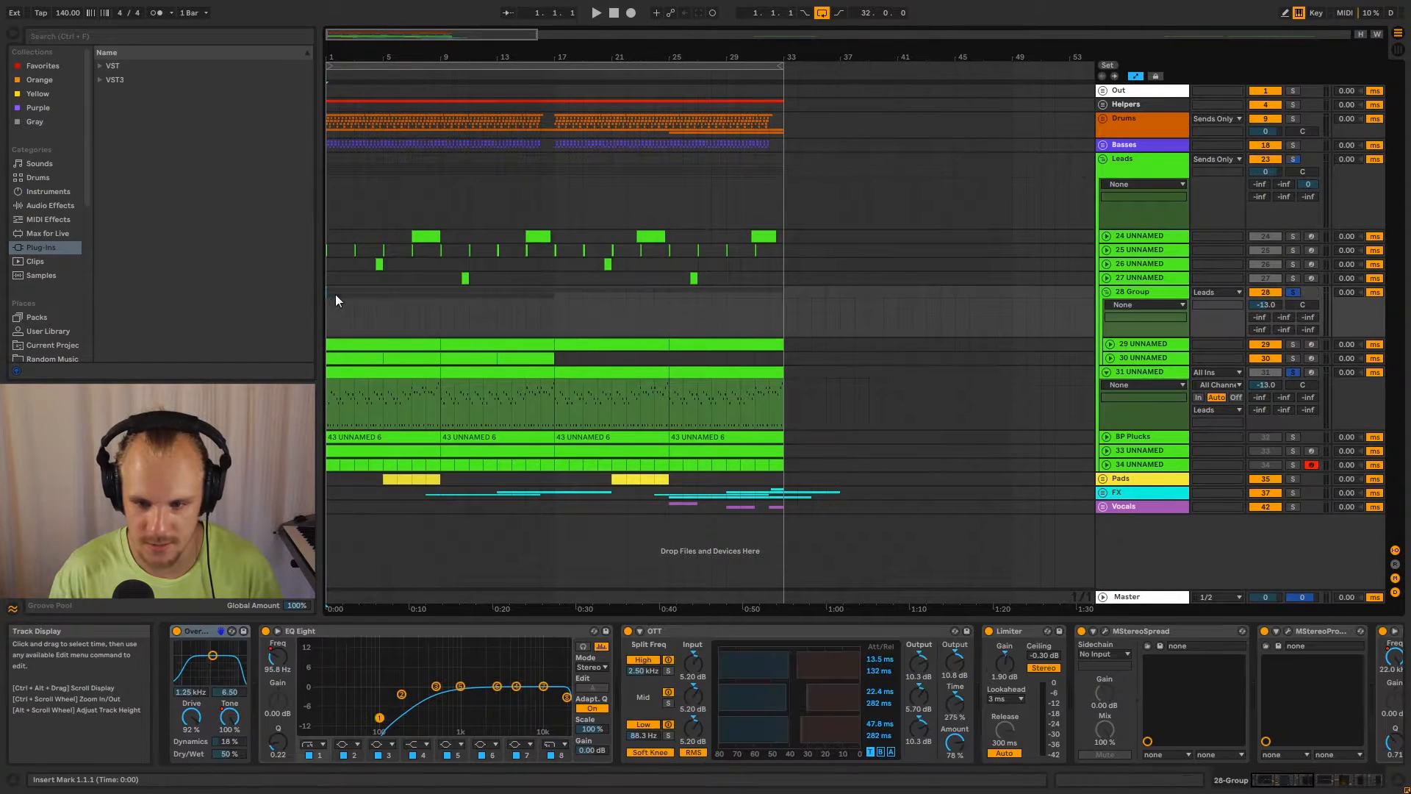
# Solo only the 28 Group and audition it from bar 16, restarting from bar 14.
pyautogui.click(1295, 292)
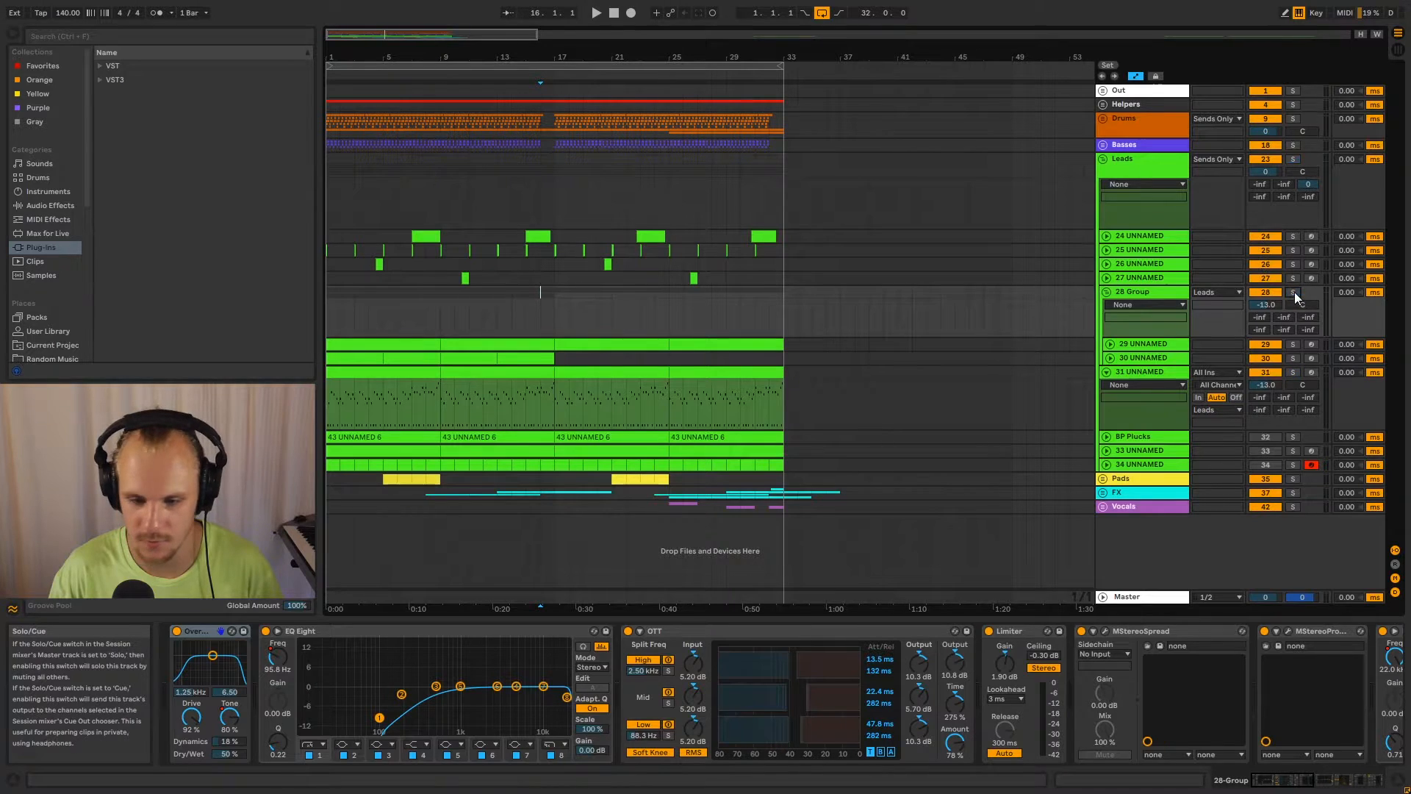
pyautogui.click(1294, 293)
pyautogui.press('space')
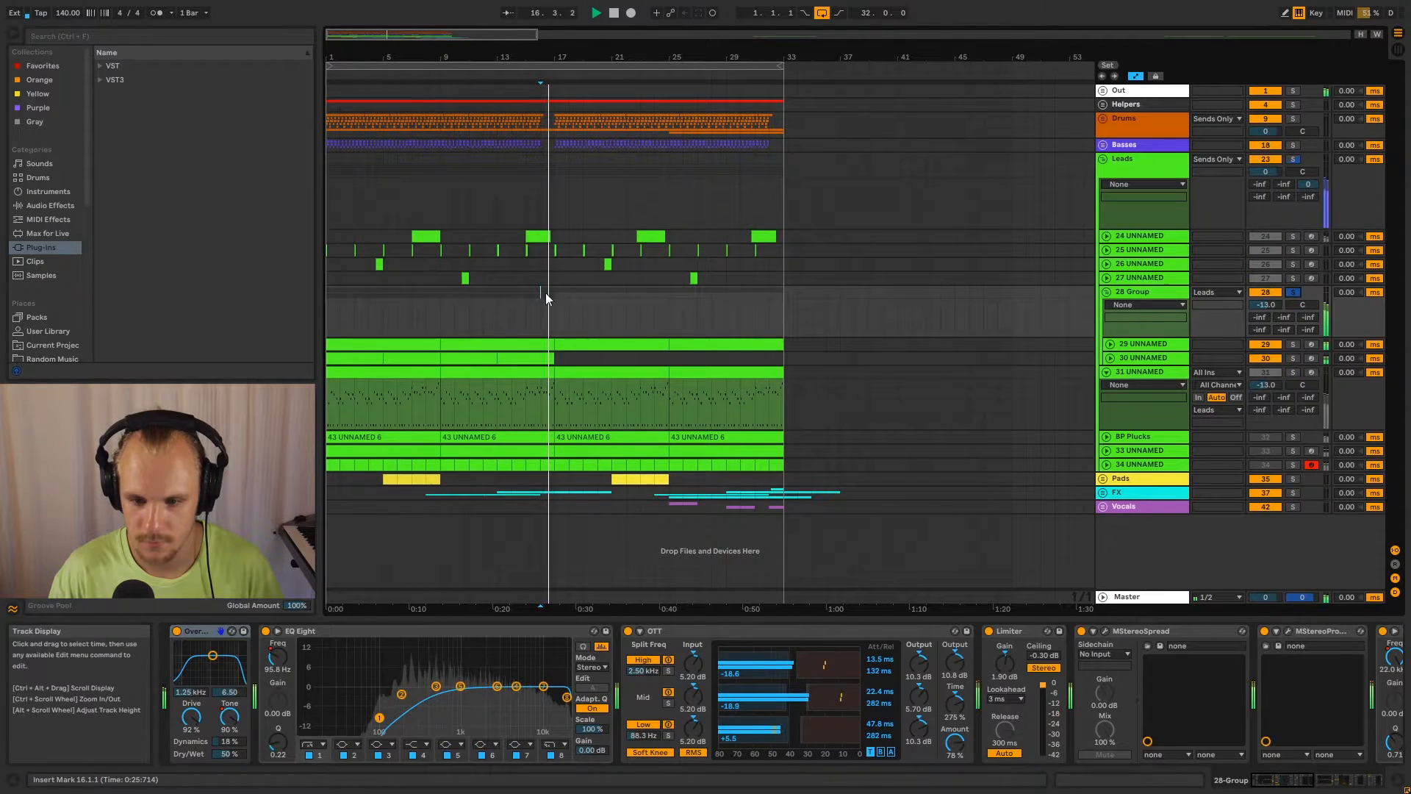
pyautogui.click(511, 294)
# Unfold tracks 29 and 30 inside the 28 Group to examine their MIDI clips and device chains.
pyautogui.click(1132, 344)
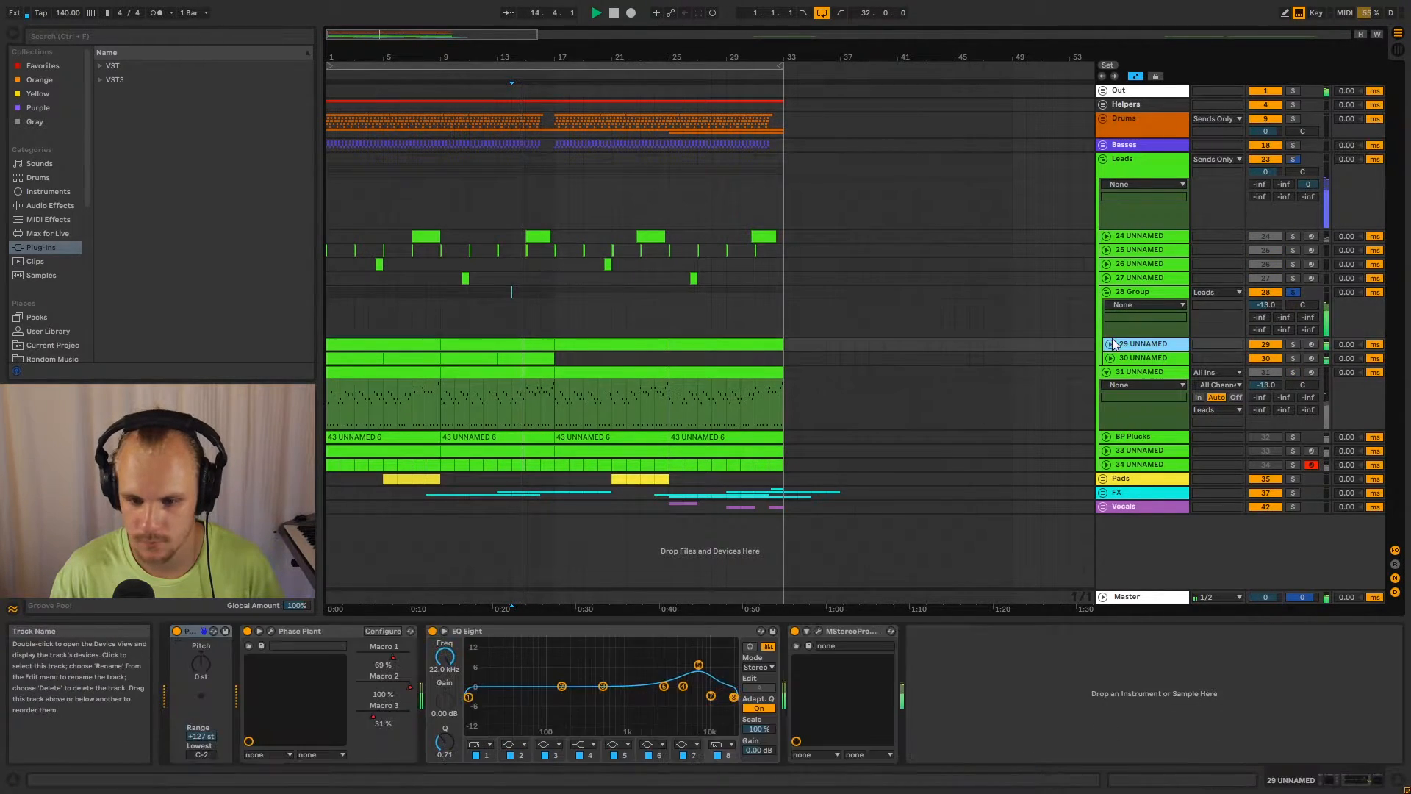
pyautogui.click(1110, 345)
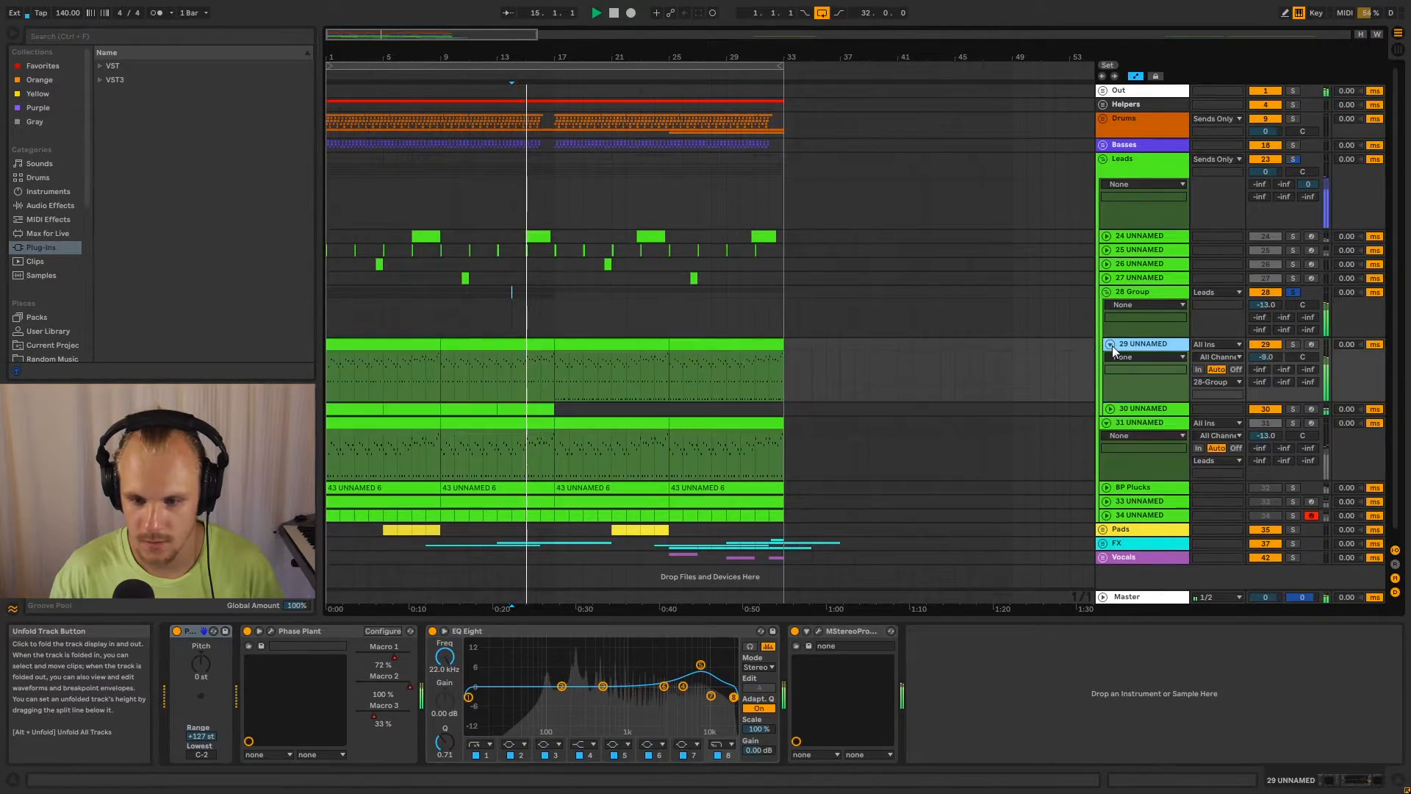
pyautogui.click(1110, 408)
pyautogui.click(1152, 410)
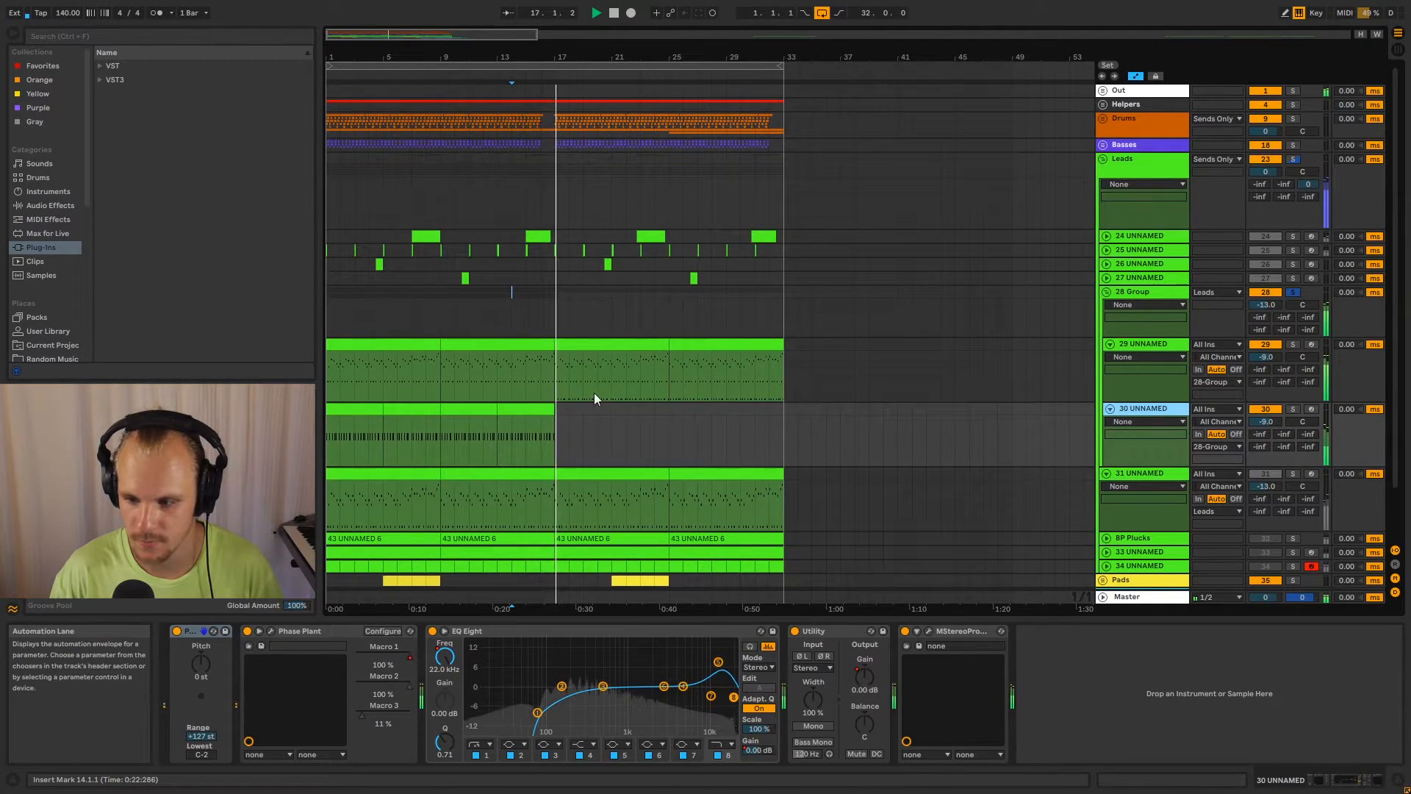
# Collapse tracks 29 and 30 together with the 28 Group and stop playback.
pyautogui.click(1110, 344)
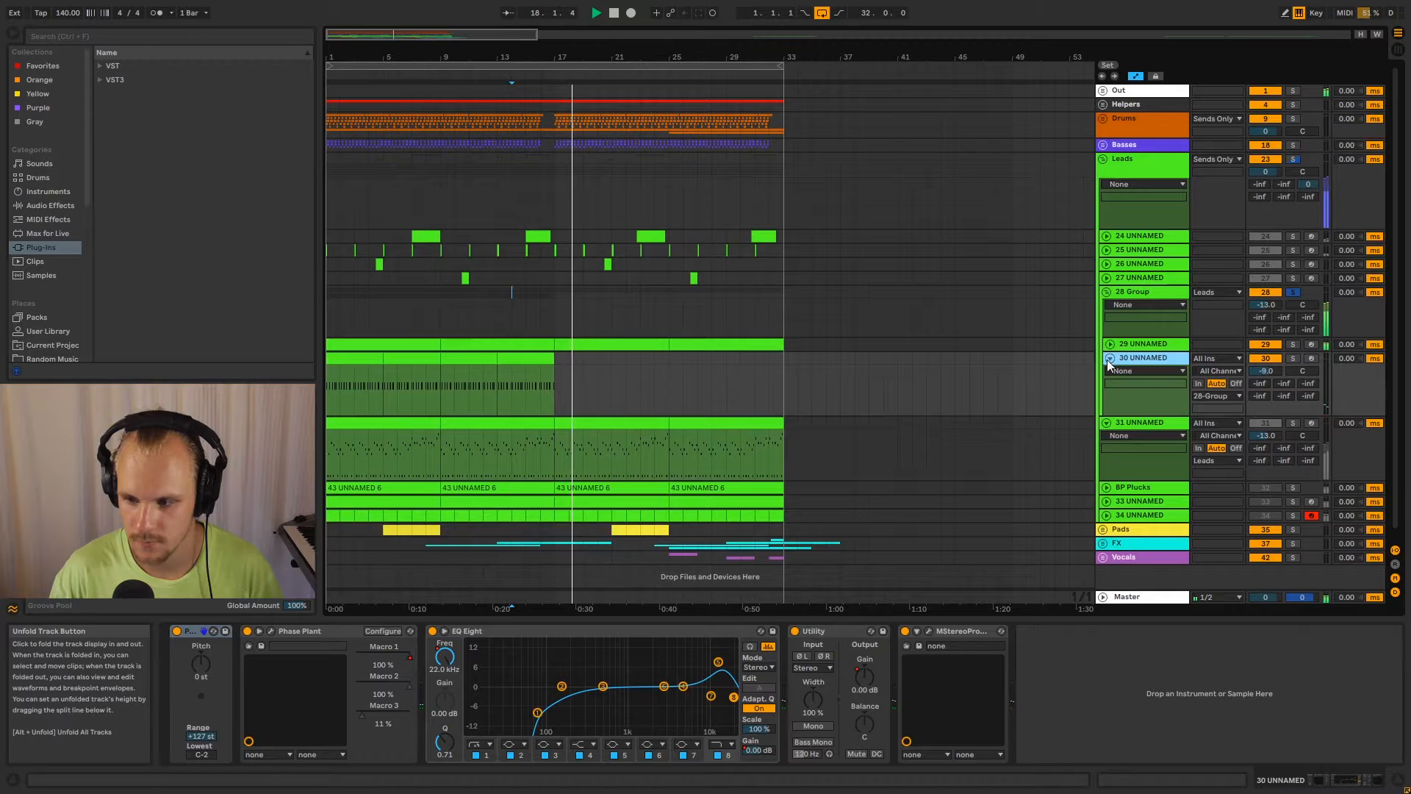
pyautogui.click(1110, 358)
pyautogui.click(1107, 293)
pyautogui.press('space')
# Solo track 31 UNNAMED and audition it from bar 17.
pyautogui.click(1128, 307)
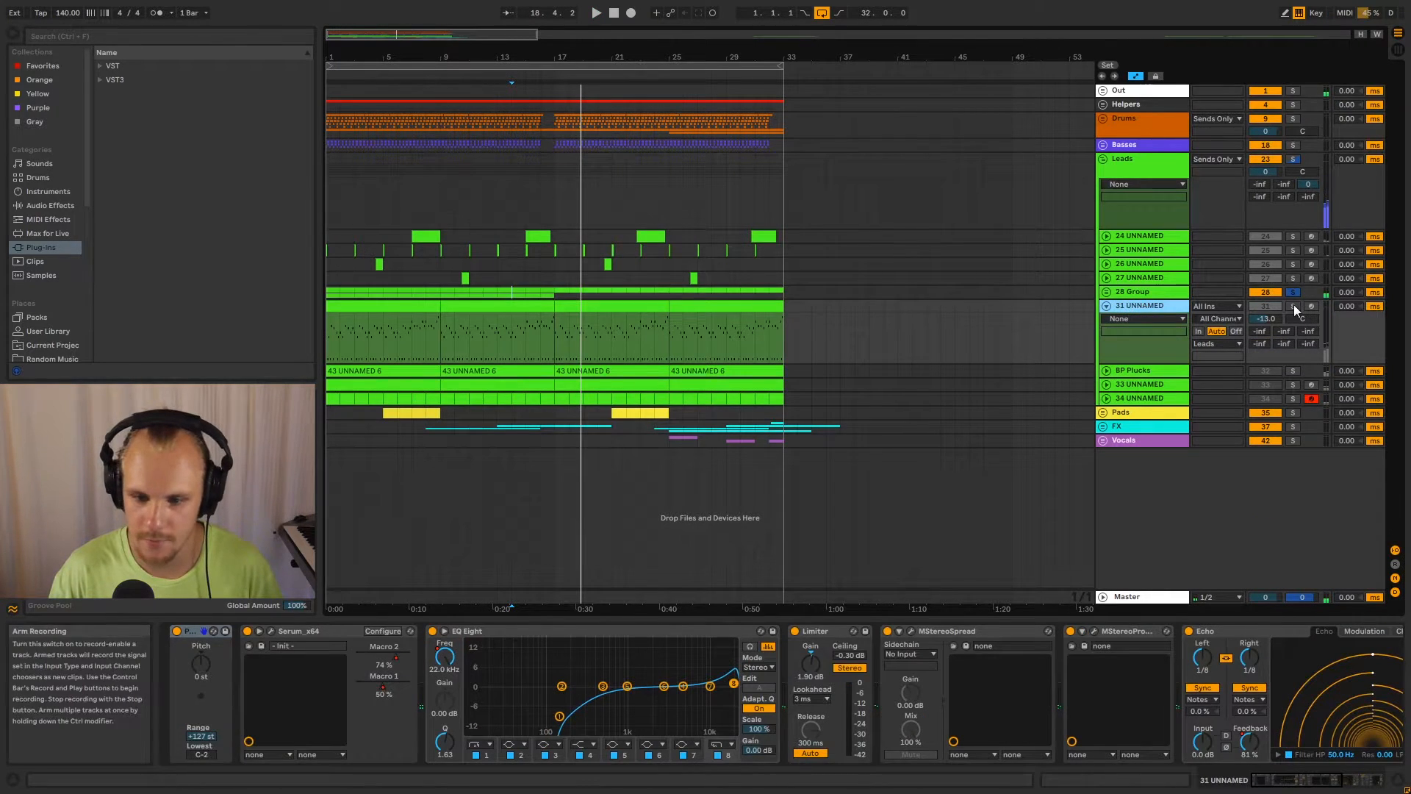
pyautogui.click(1294, 306)
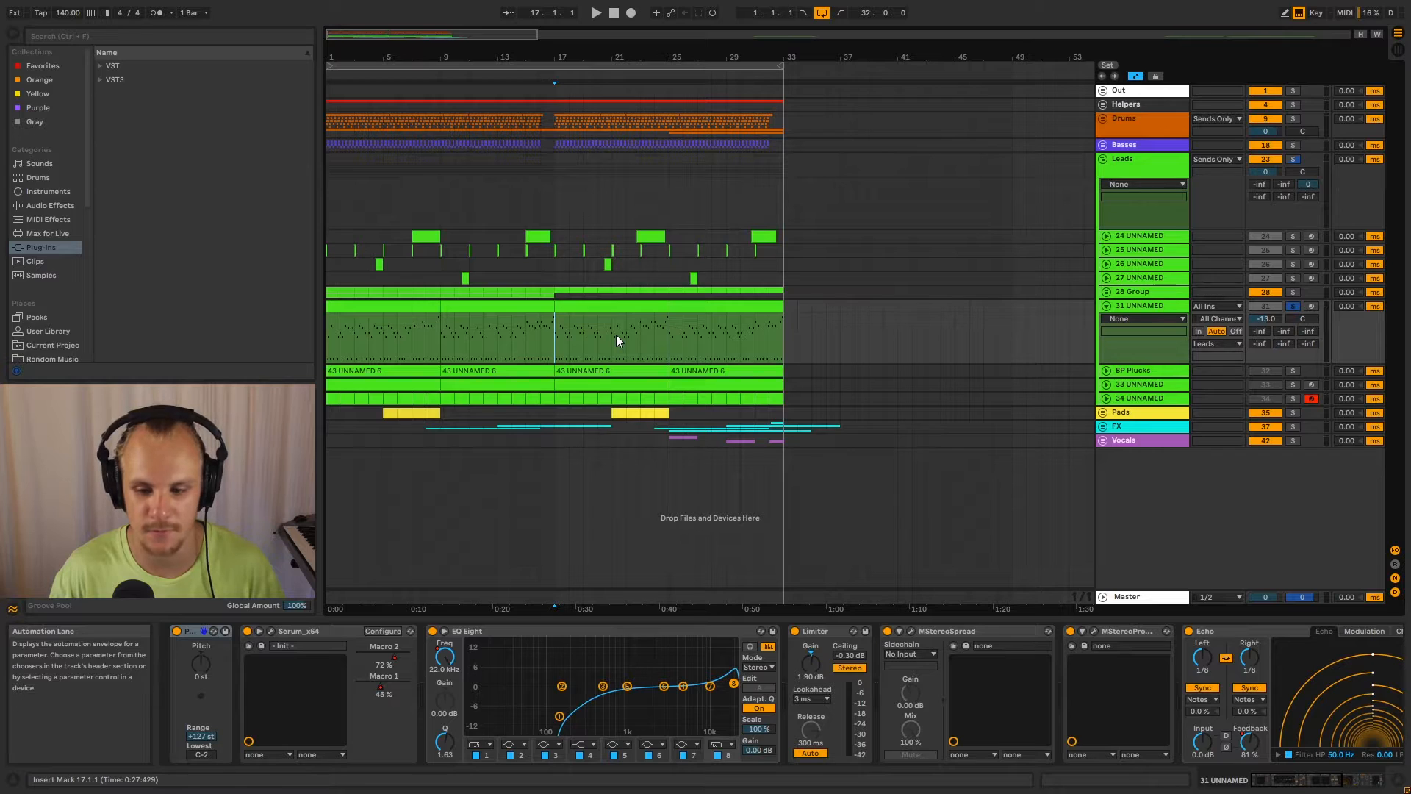
pyautogui.press('space')
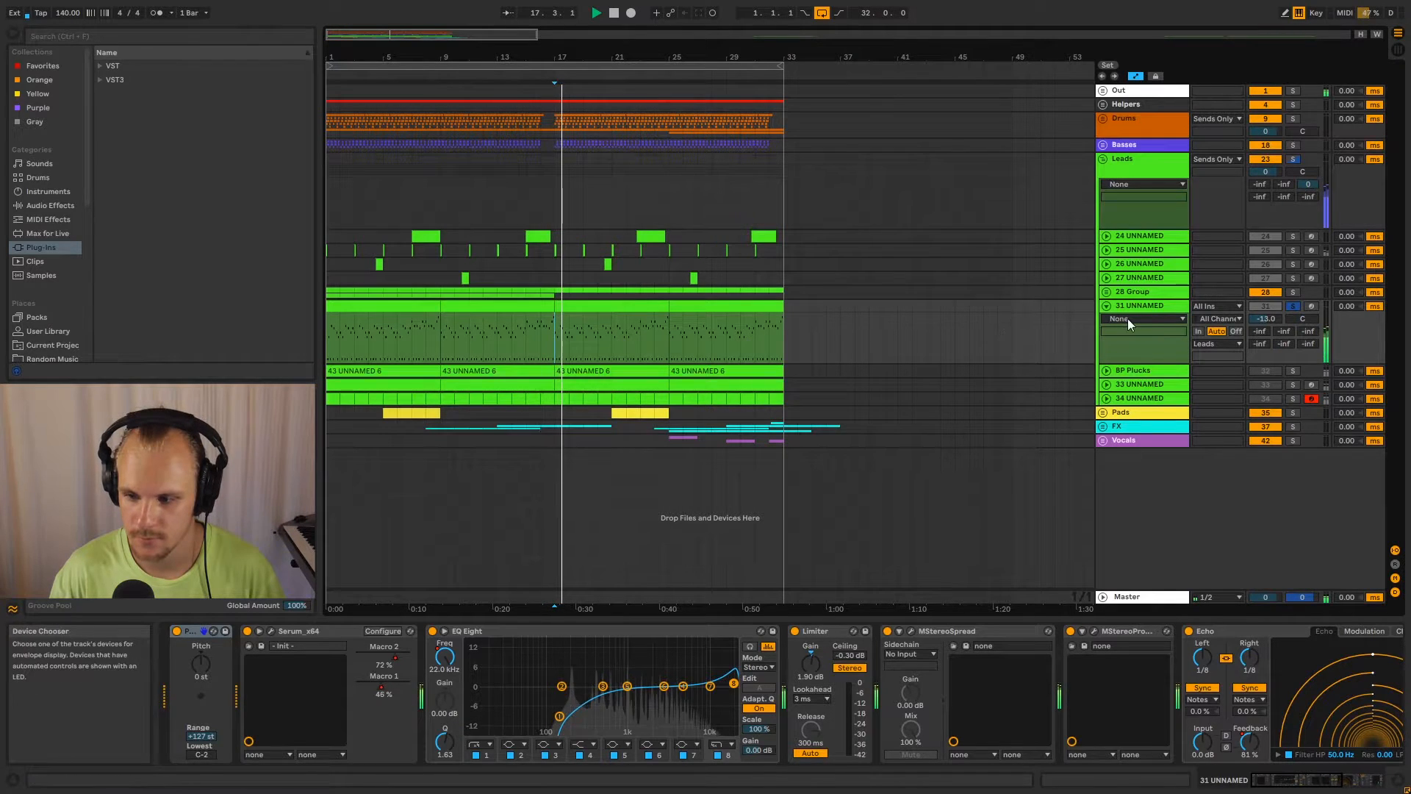
pyautogui.click(1154, 306)
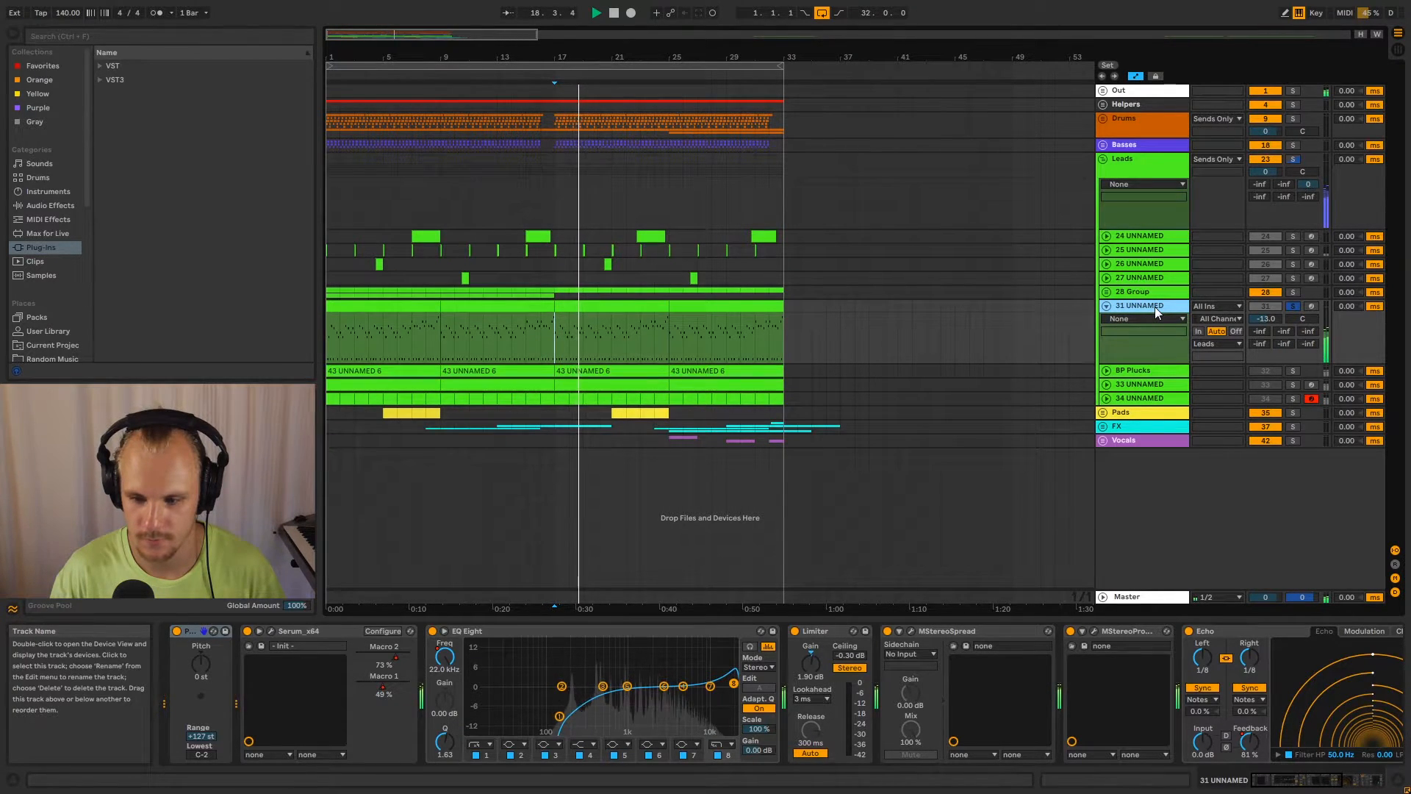
pyautogui.press('space')
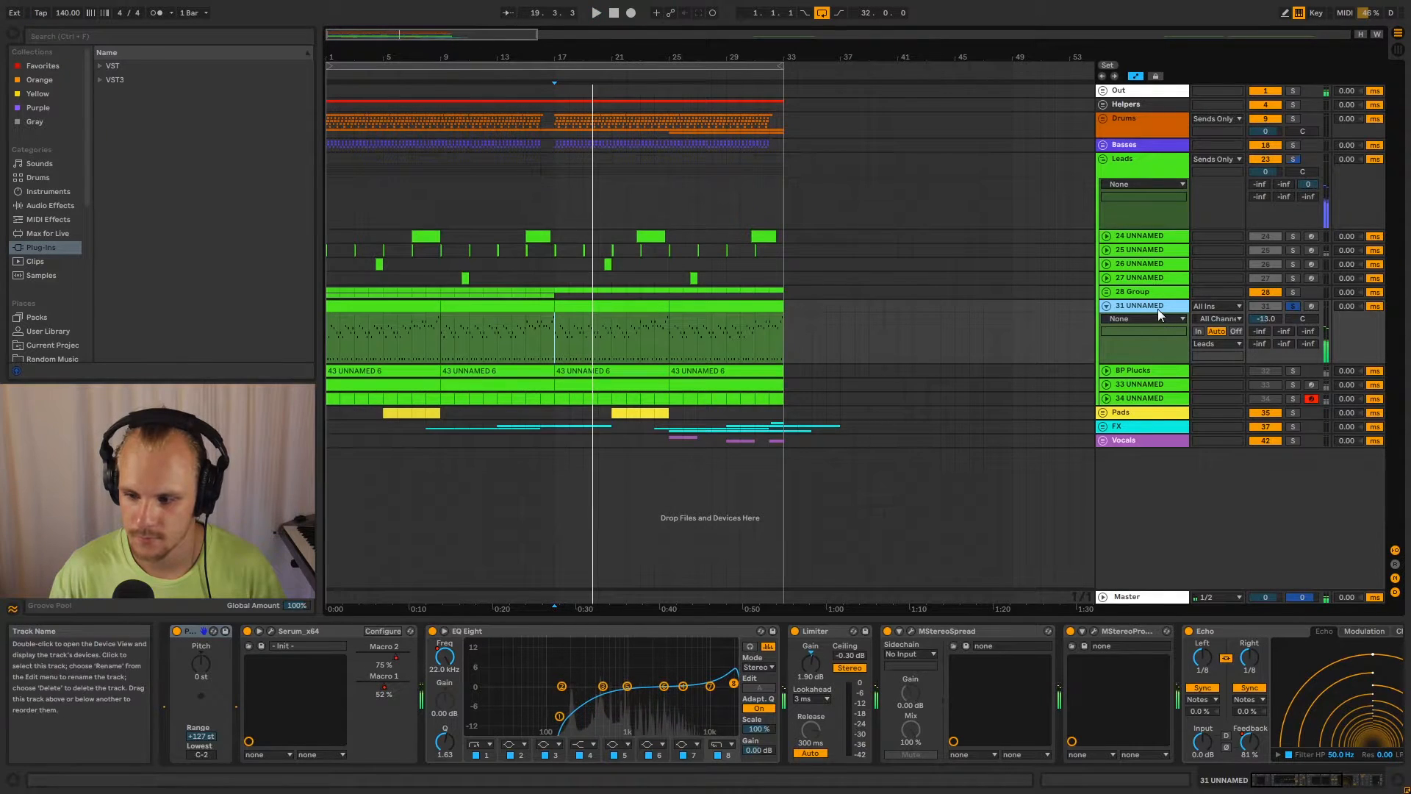
# Collapse track 31 UNNAMED and show the device chain of the 28 Group.
pyautogui.click(1106, 306)
pyautogui.click(1135, 291)
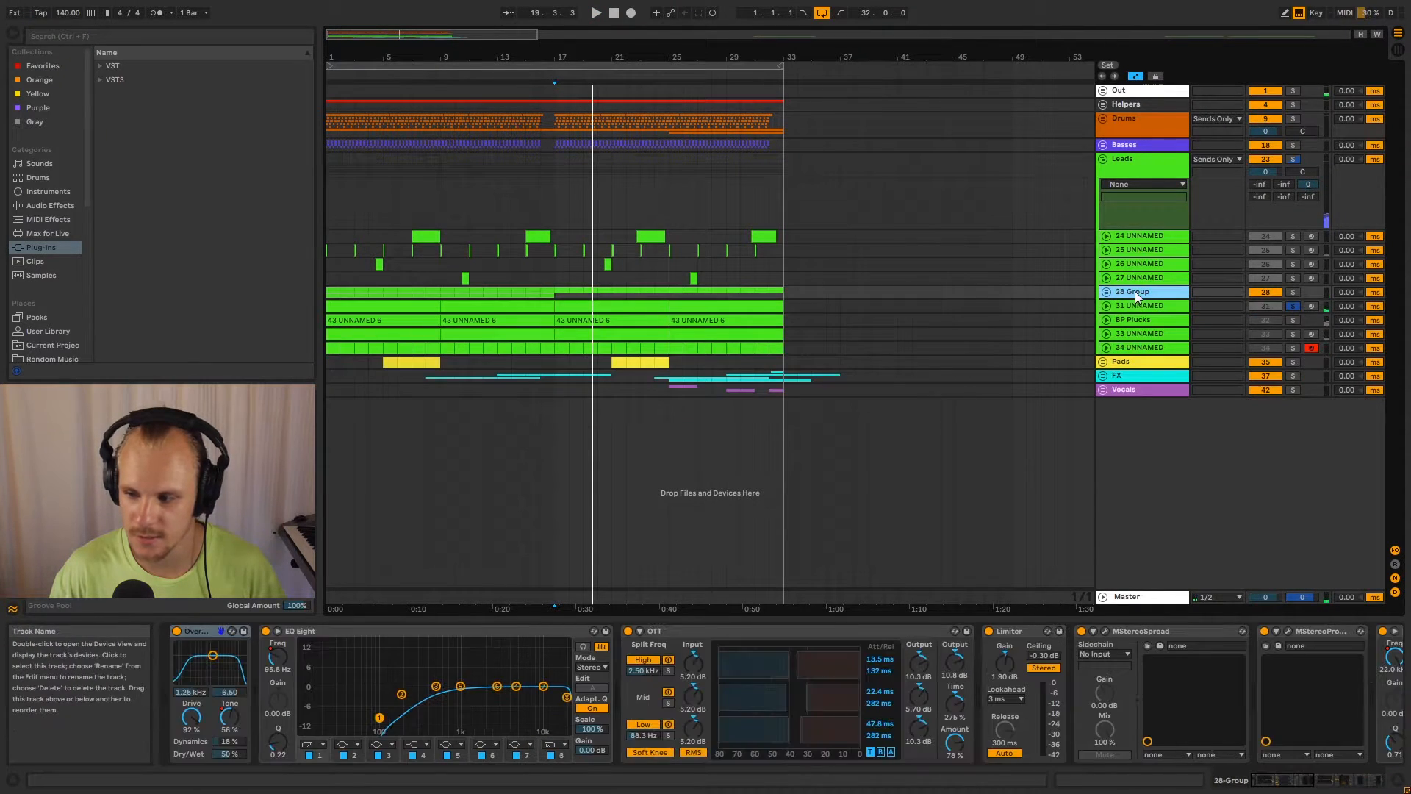
# Solo tracks 24 to 27 UNNAMED together and audition them from bar 3.
pyautogui.click(1294, 278)
pyautogui.keyDown('ctrl'); pyautogui.click(1293, 250); pyautogui.keyUp('ctrl')
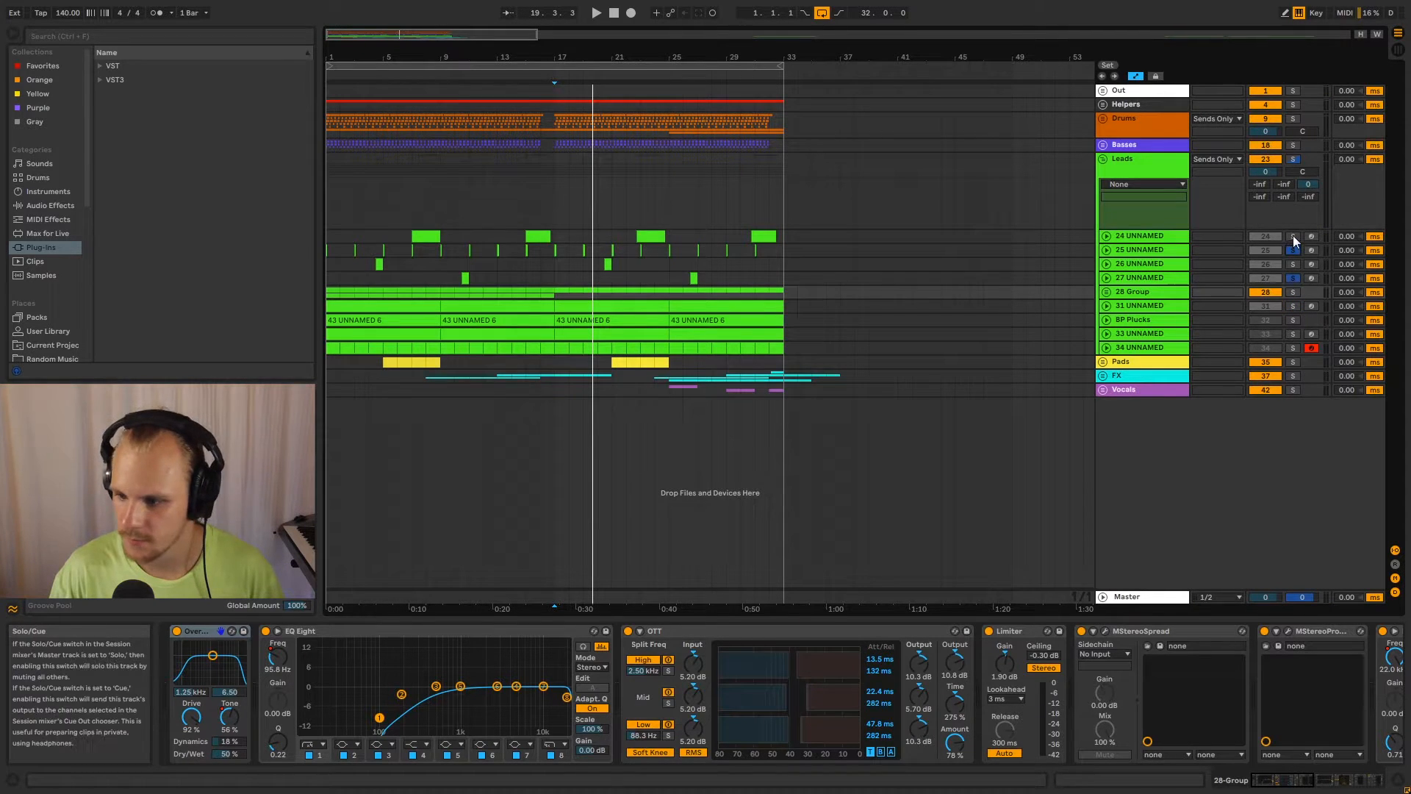
pyautogui.click(351, 259)
pyautogui.press('space')
pyautogui.keyDown('ctrl'); pyautogui.scroll(6, 367, 118); pyautogui.keyUp('ctrl')
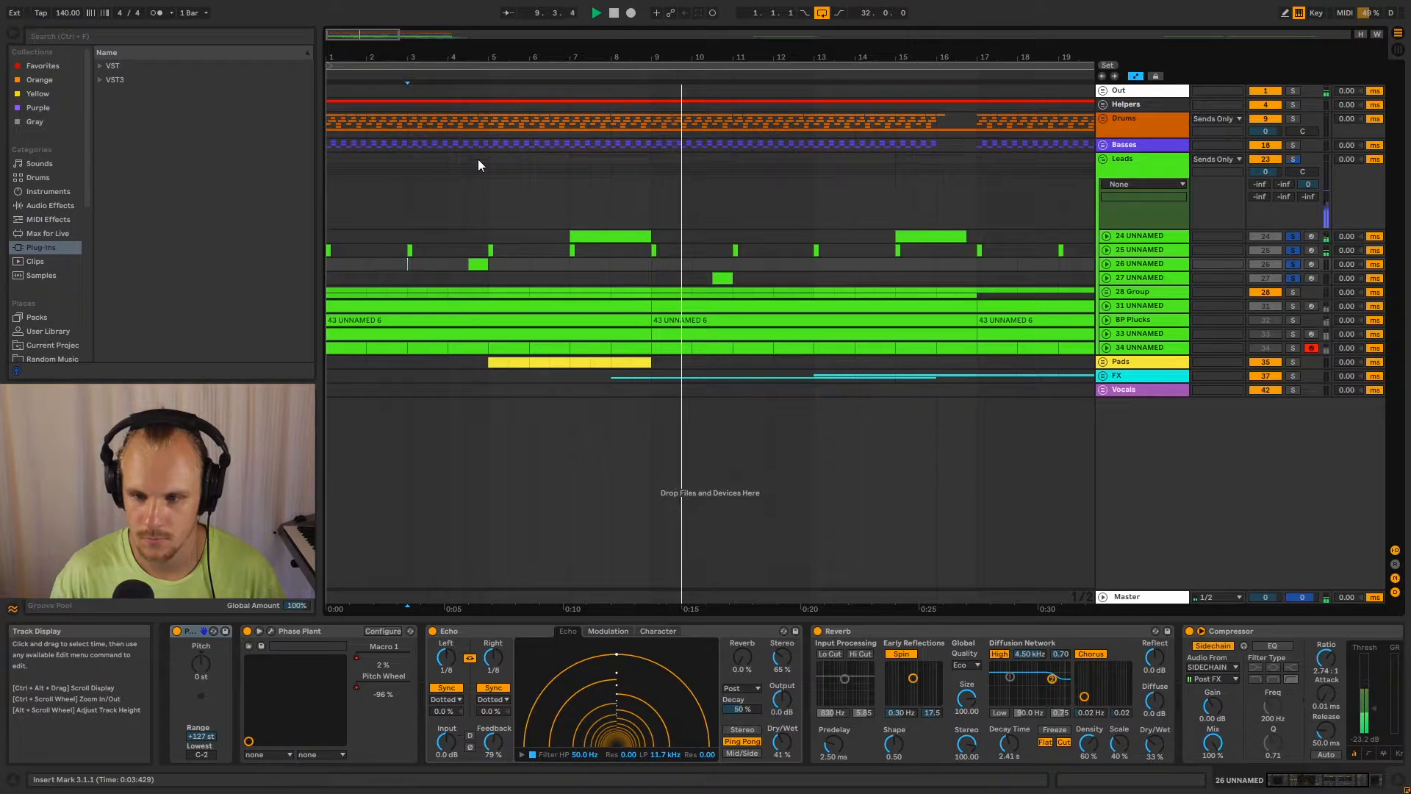
pyautogui.moveTo(687, 59); pyautogui.dragTo(687, 32)
pyautogui.moveTo(508, 57); pyautogui.dragTo(537, 56)
# Stop playback and examine the device chains of tracks 26 and 27 UNNAMED from bar 7.
pyautogui.click(1143, 166)
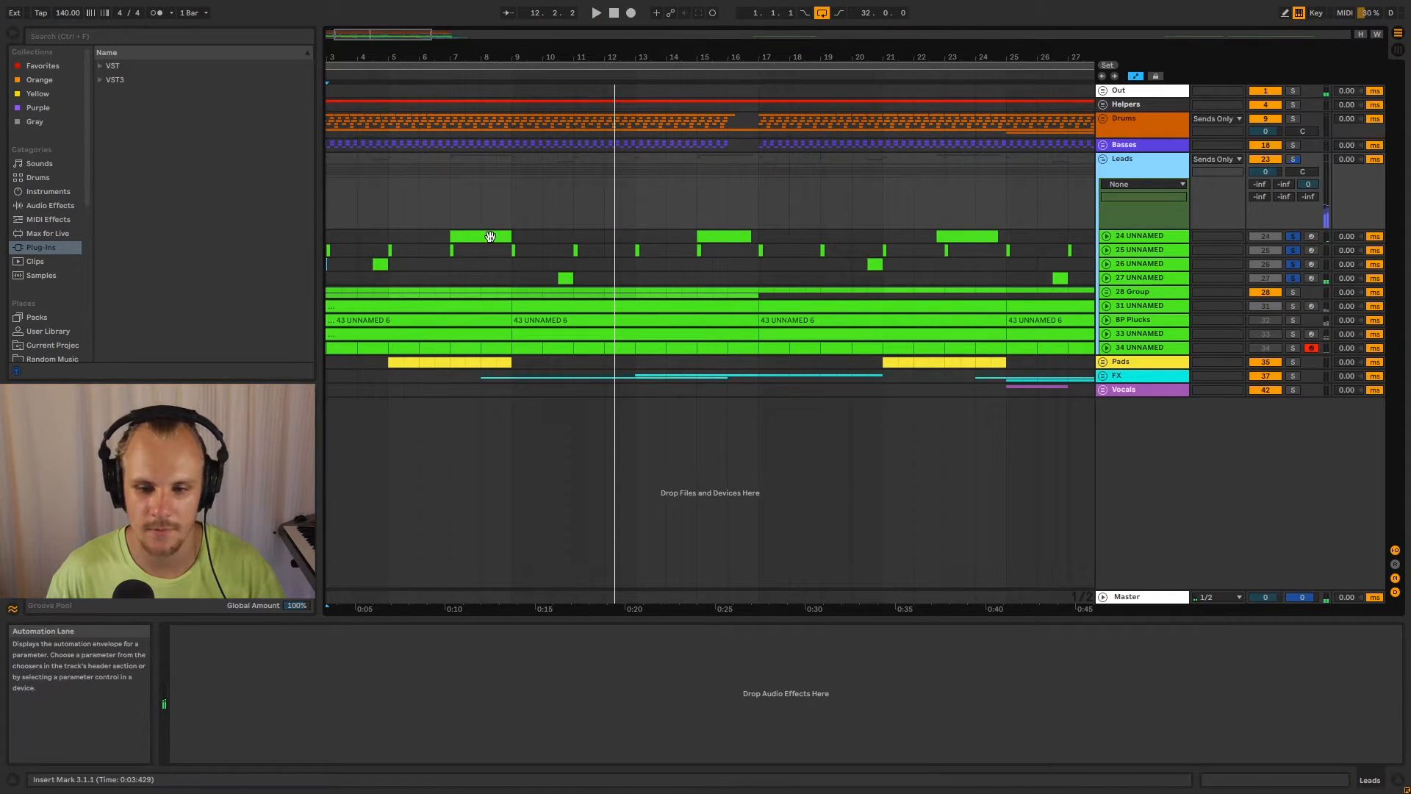
pyautogui.click(454, 264)
pyautogui.moveTo(485, 56)
pyautogui.mouseDown()
pyautogui.moveTo(485, 41)
pyautogui.moveTo(457, 58)
pyautogui.mouseUp()
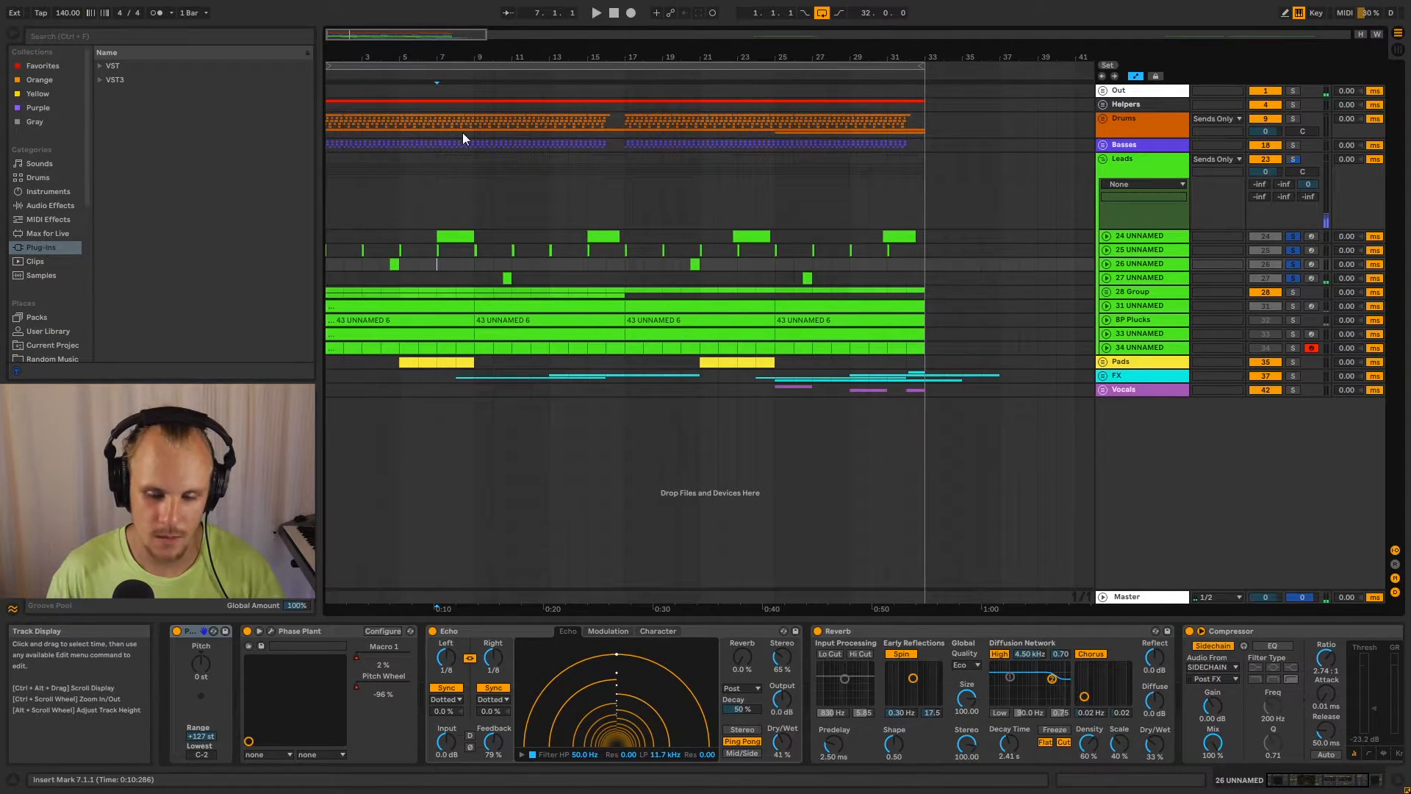
pyautogui.click(435, 274)
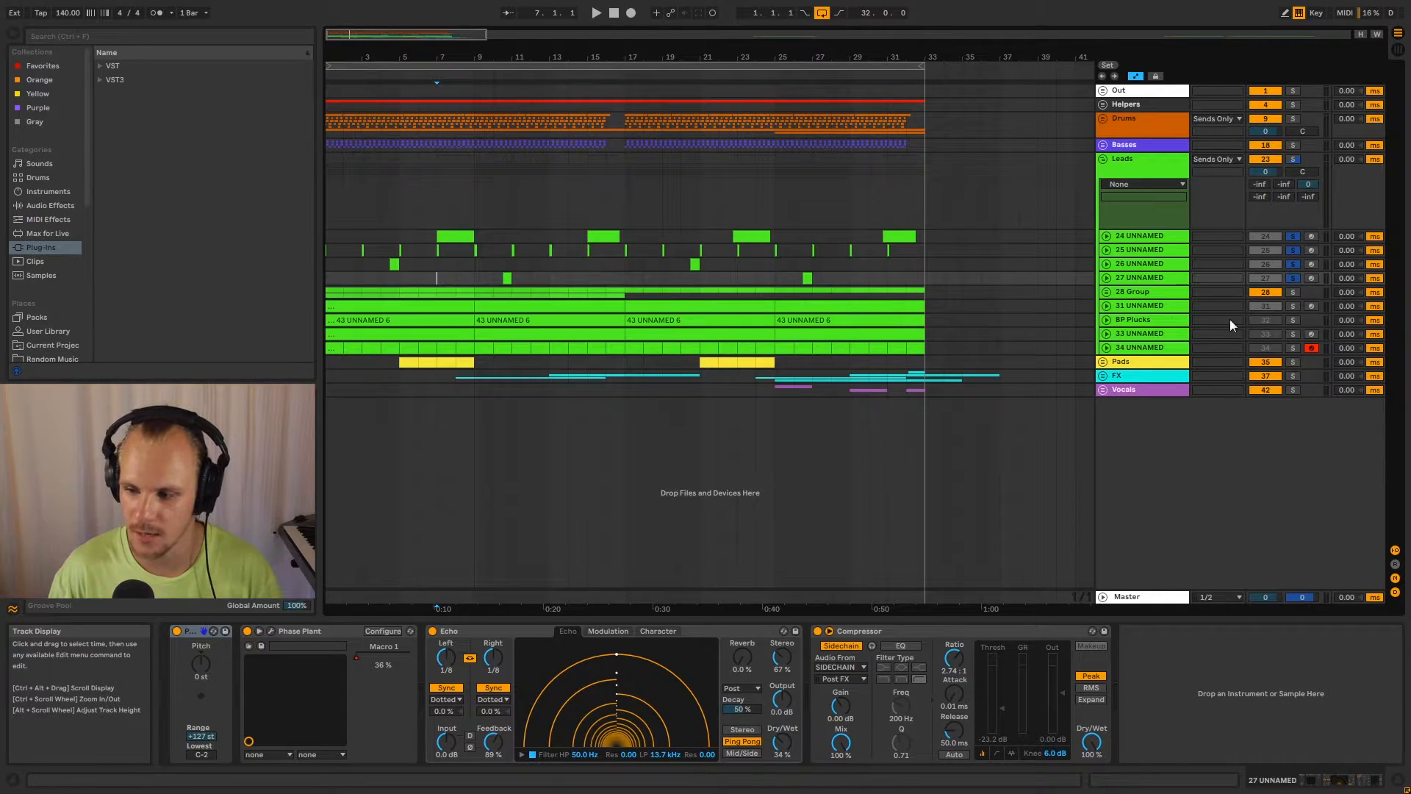
# Look inside the 28 Group, fold it up again and clear the solos on the lead tracks.
pyautogui.click(1122, 293)
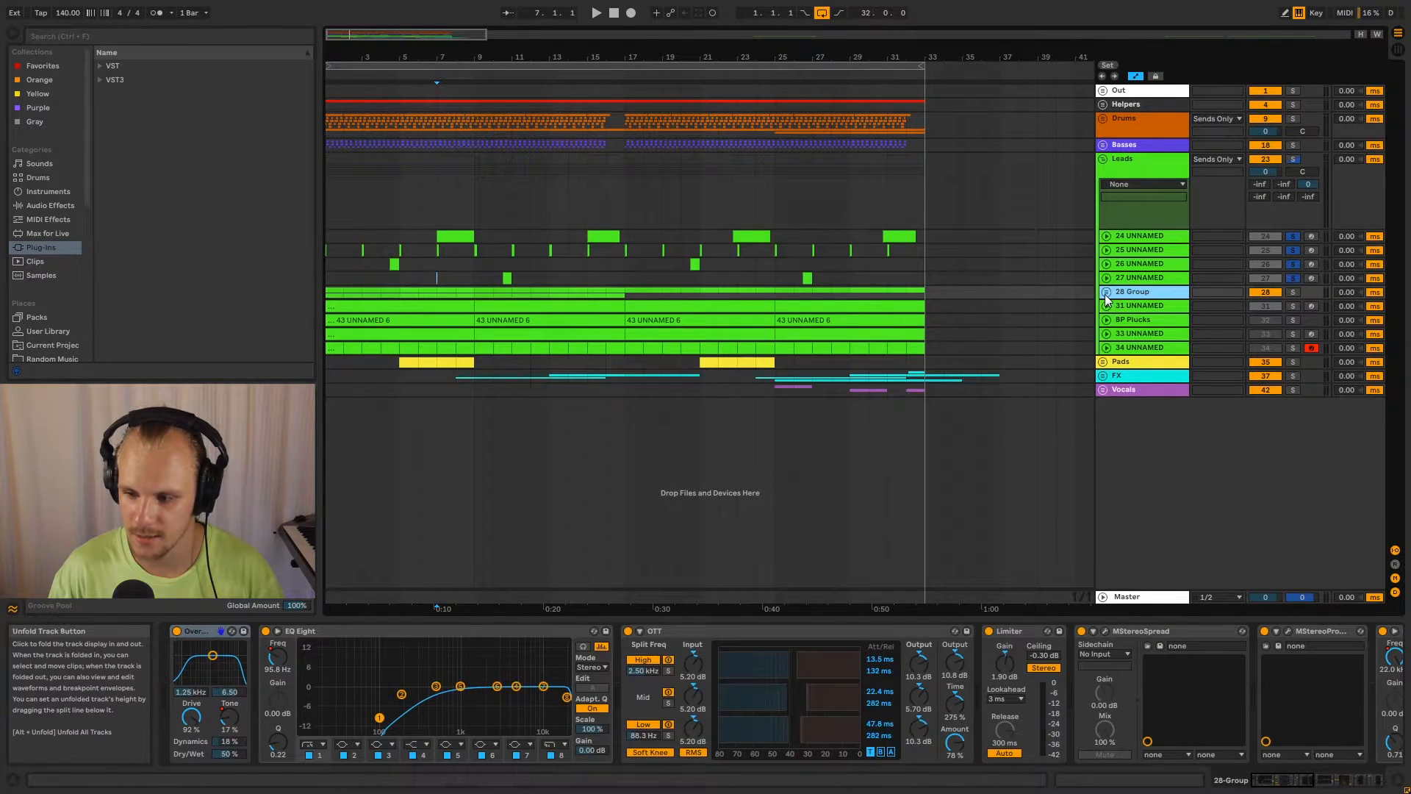
pyautogui.click(1105, 293)
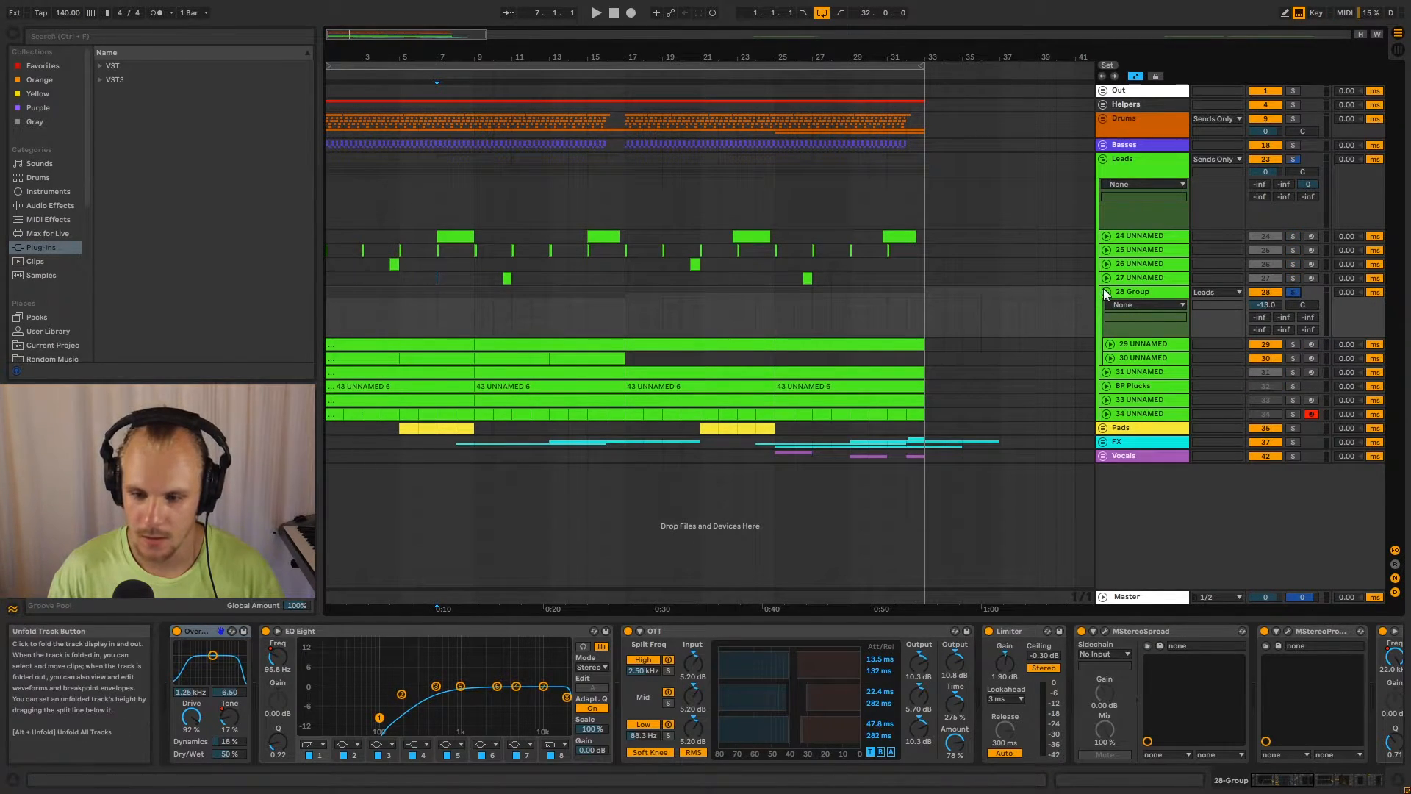
pyautogui.click(1105, 291)
pyautogui.click(1288, 292)
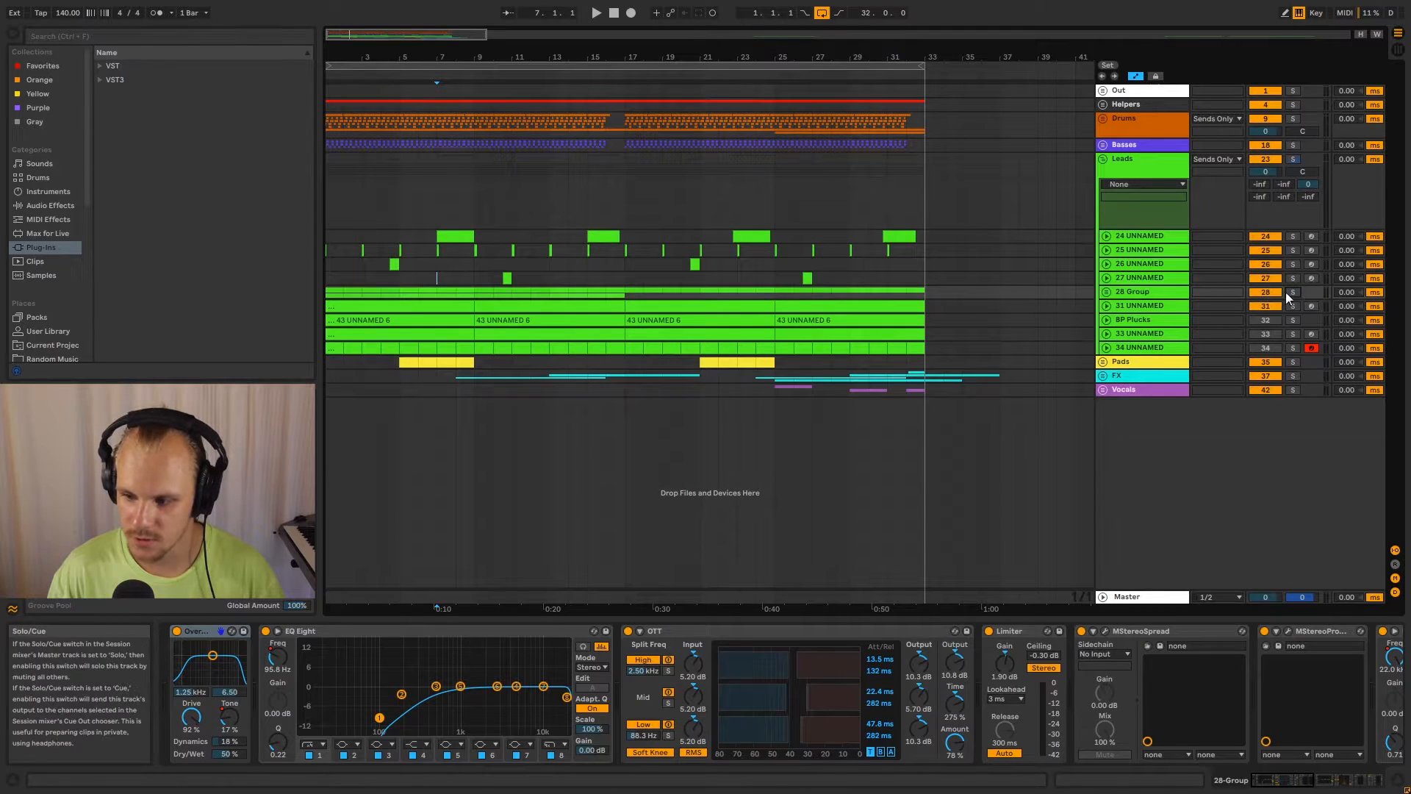
# Activate BP Plucks and tracks 33 and 34 UNNAMED, unfolding 33 and 34 in turn to examine their MIDI parts.
pyautogui.click(1162, 318)
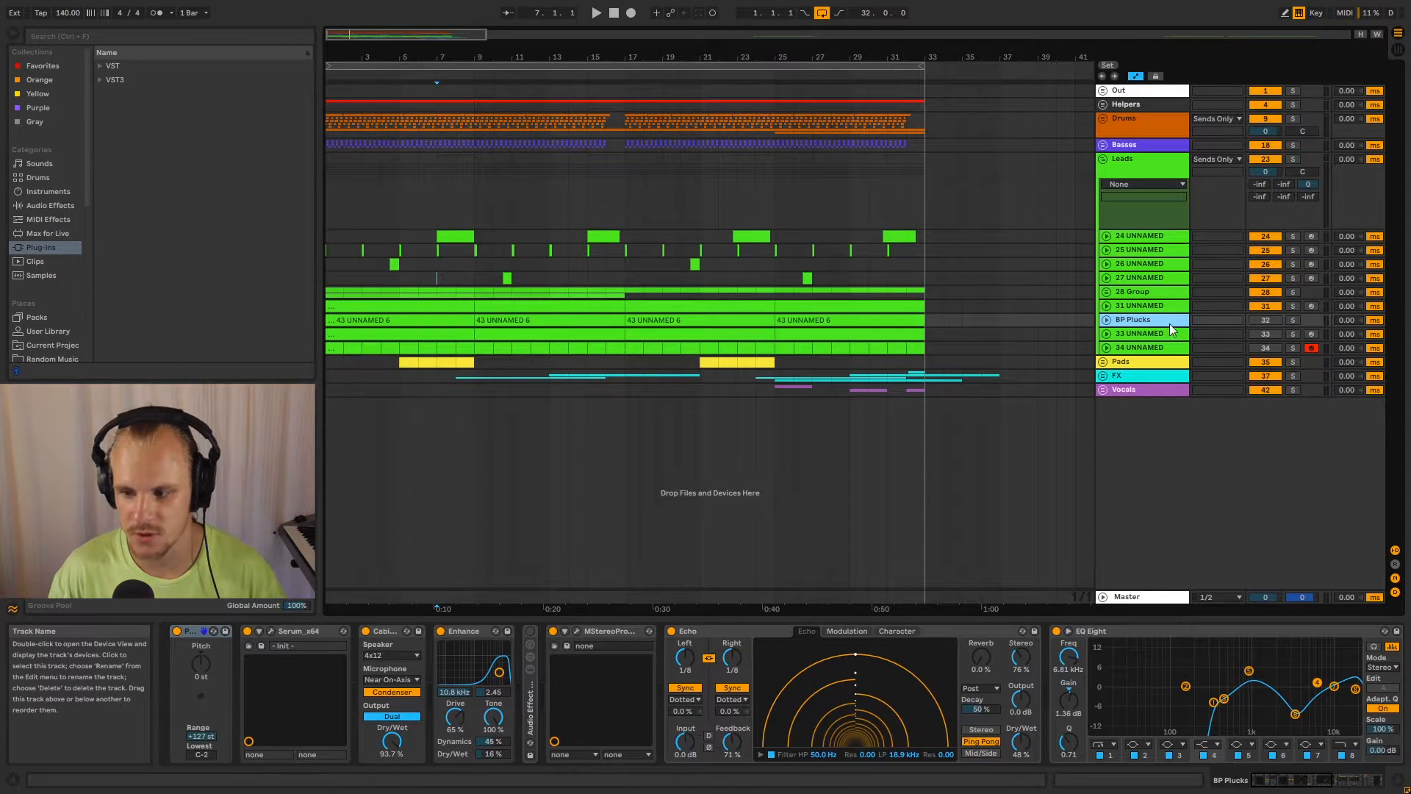
pyautogui.click(1265, 320)
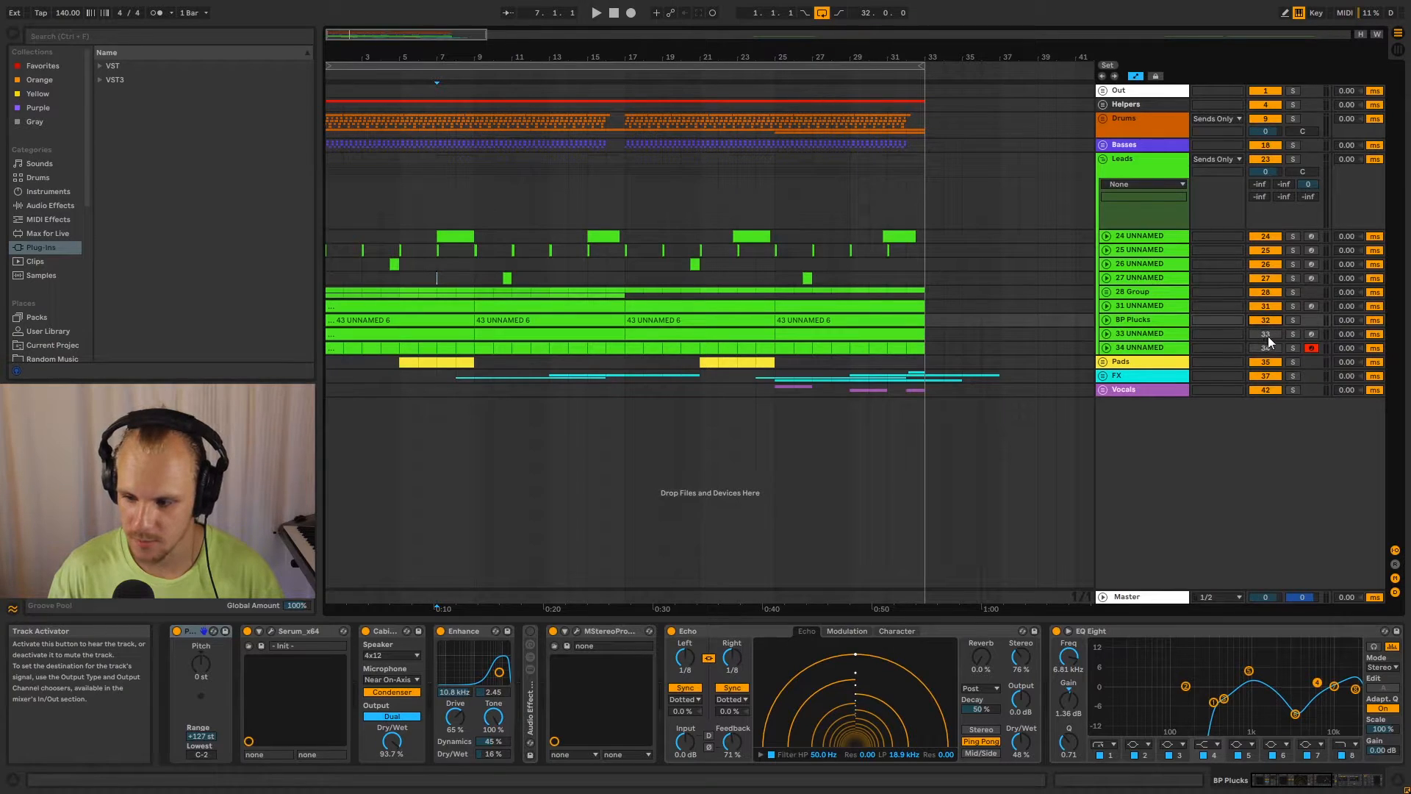
pyautogui.click(1265, 334)
pyautogui.click(1106, 333)
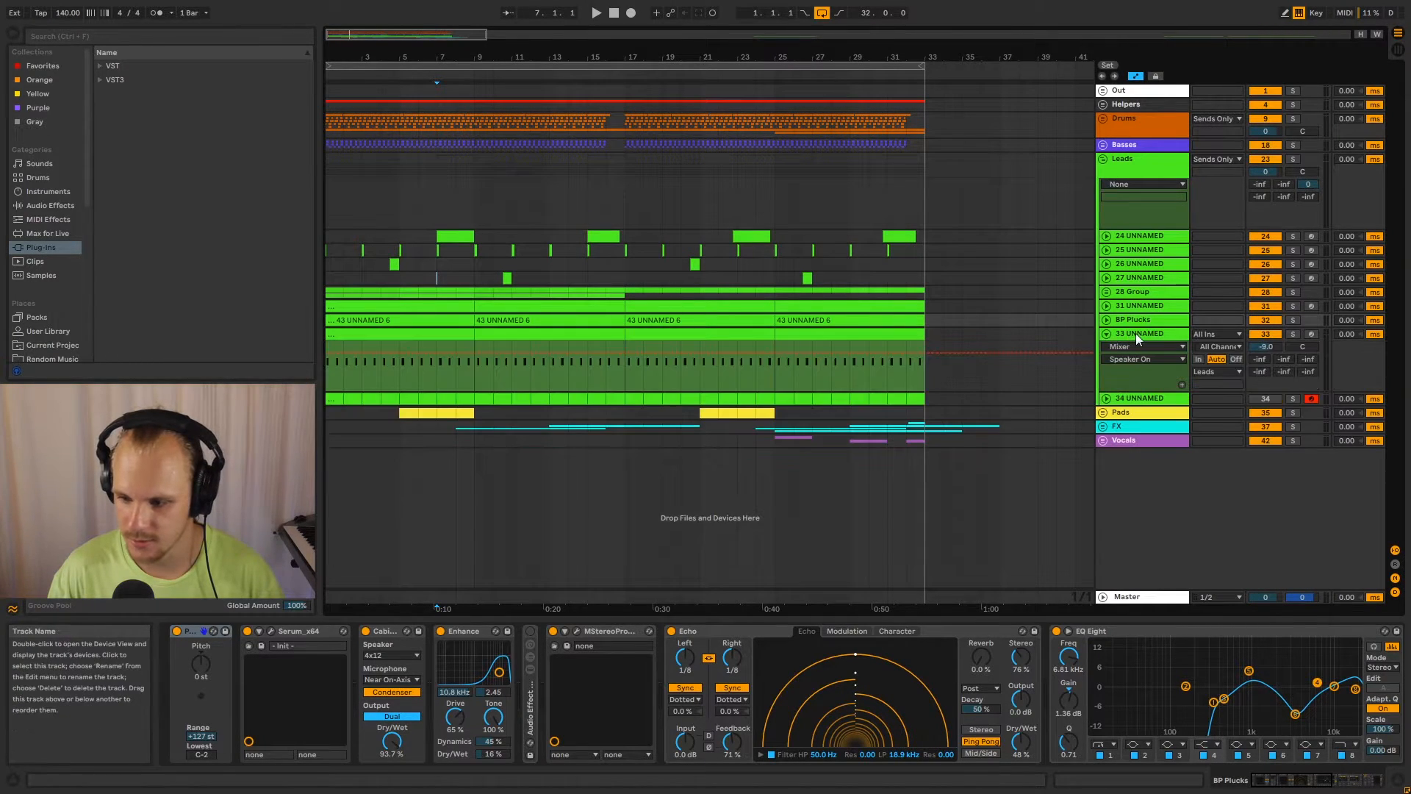
pyautogui.click(1105, 334)
pyautogui.click(1106, 348)
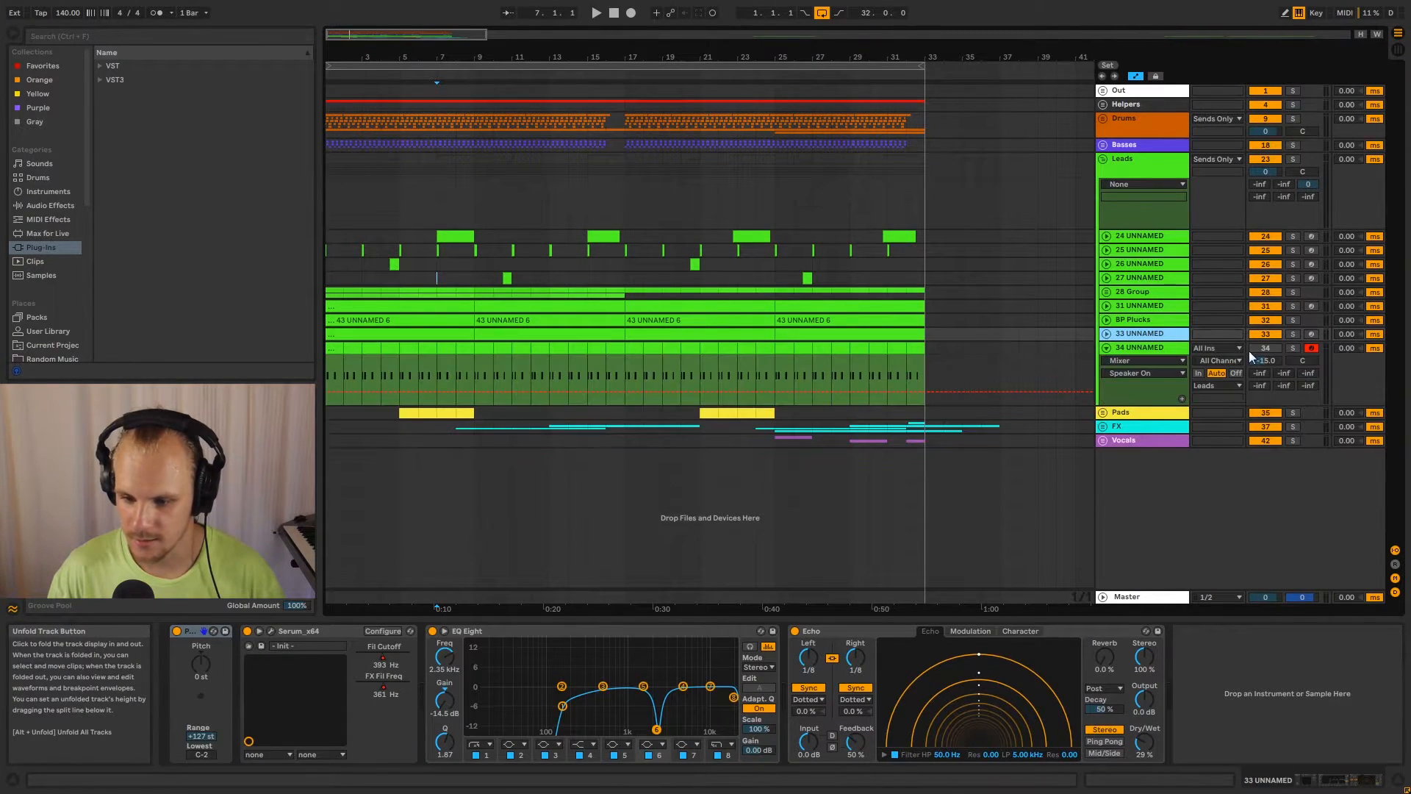
pyautogui.click(1266, 348)
pyautogui.click(1106, 347)
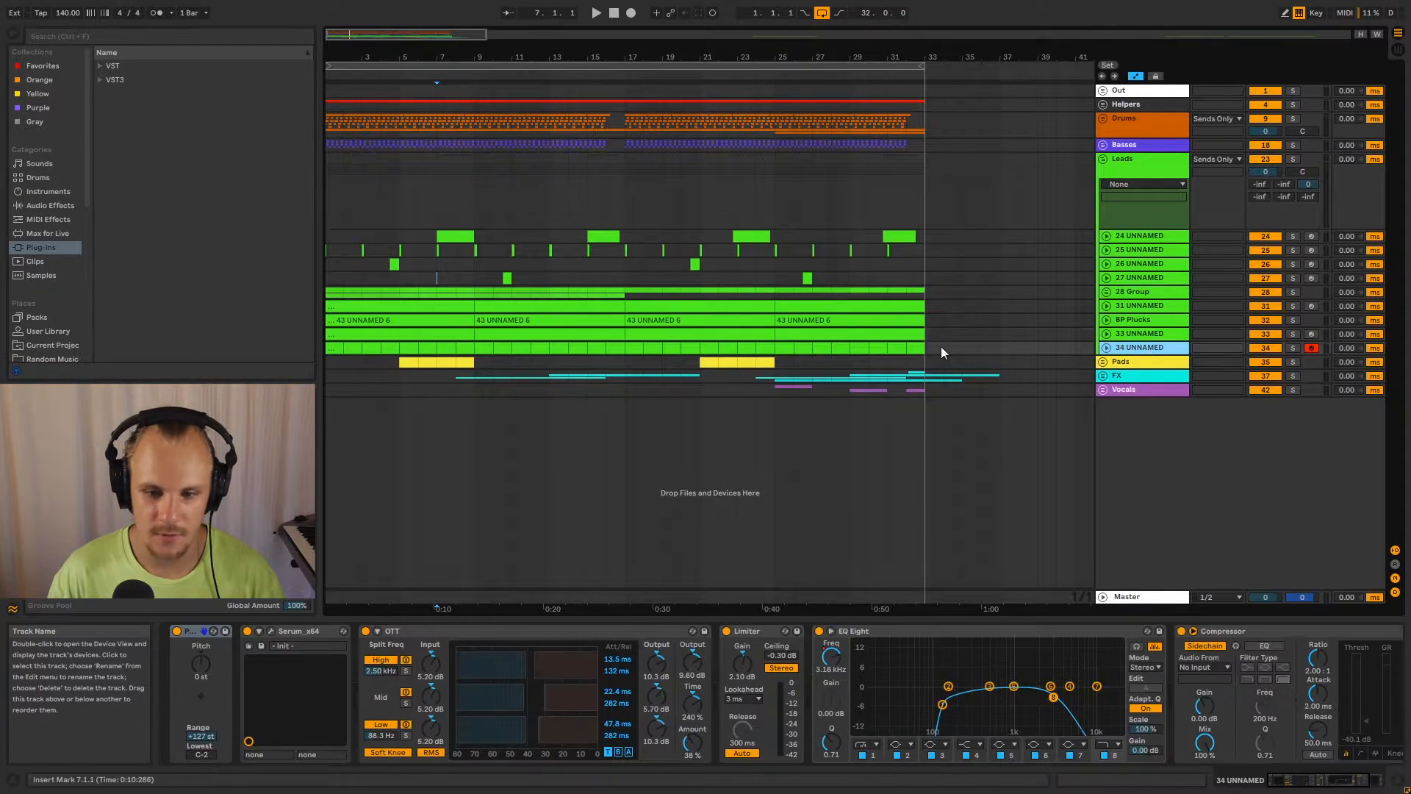
# Deactivate tracks 33 and 34 UNNAMED, leaving BP Plucks activated.
pyautogui.click(359, 320)
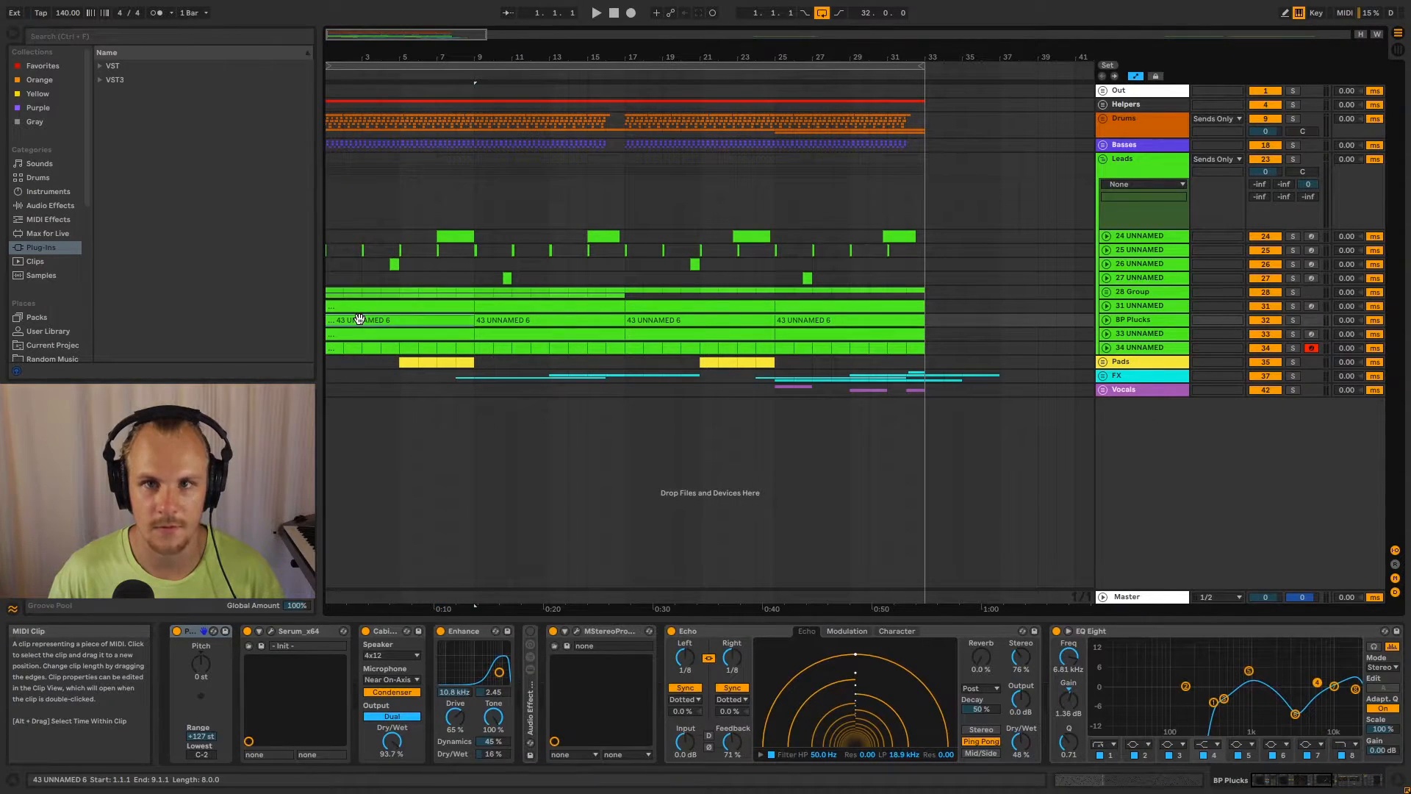
pyautogui.moveTo(376, 58); pyautogui.dragTo(381, 82)
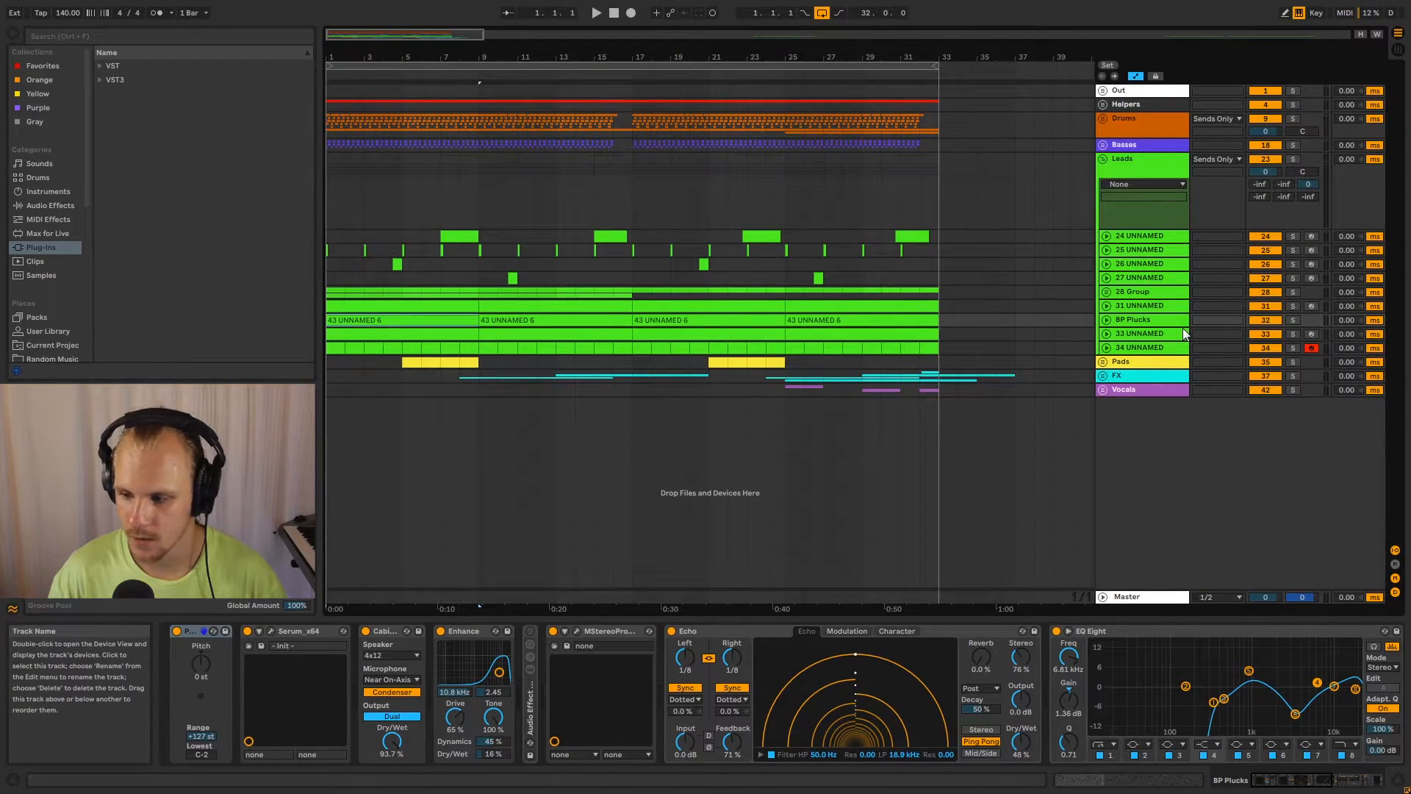
pyautogui.click(1266, 347)
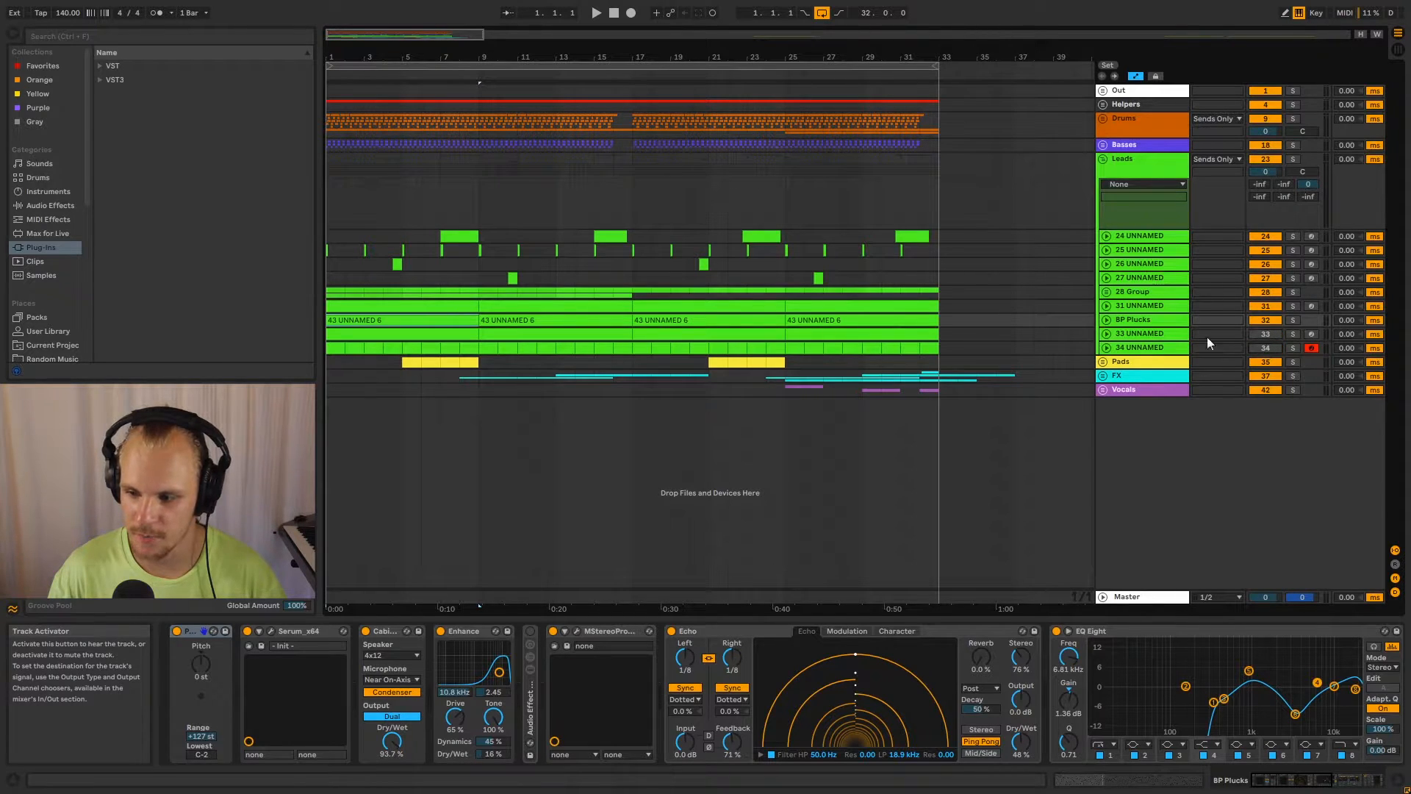
# Unfold BP Plucks and examine the notes in its first MIDI clip up close.
pyautogui.click(1140, 320)
pyautogui.click(432, 320)
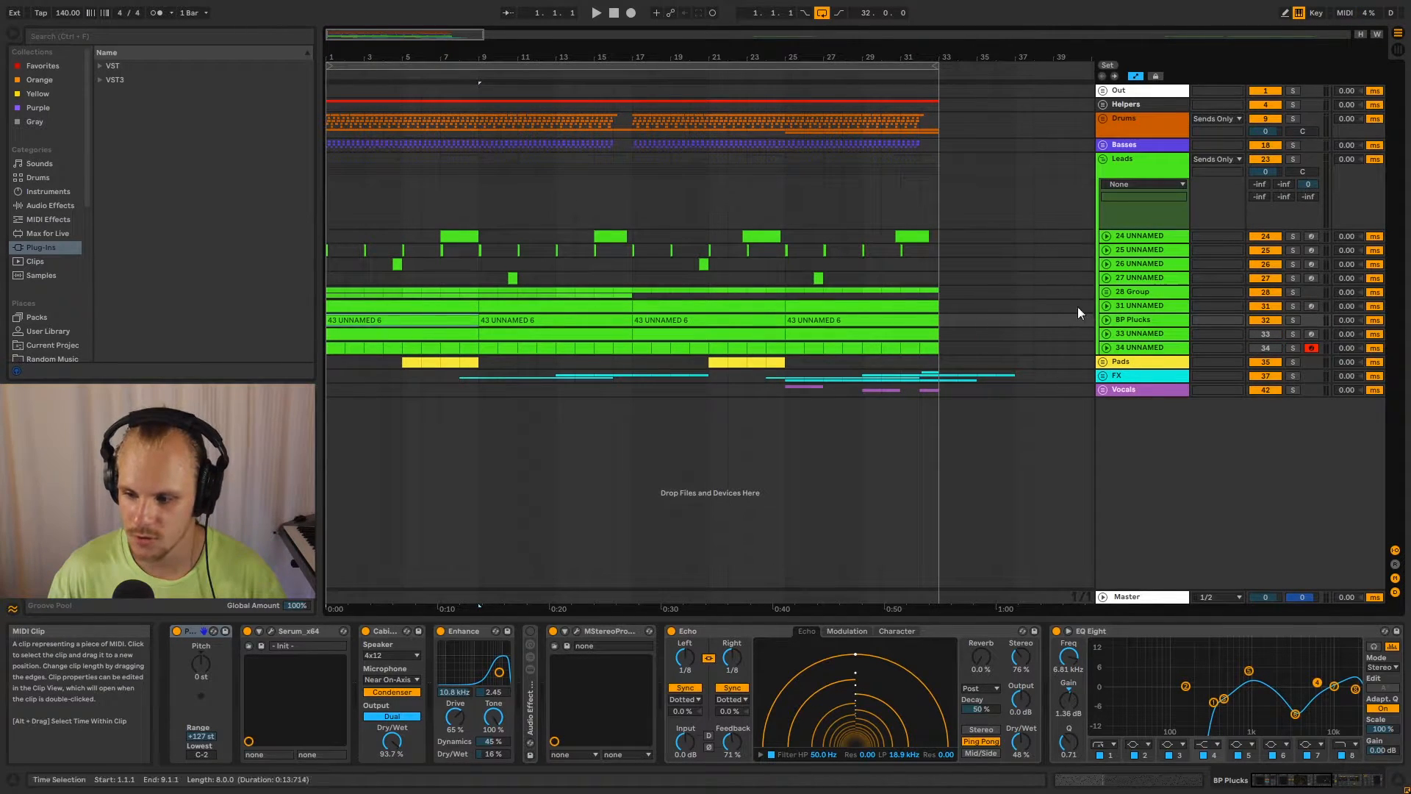
pyautogui.click(1107, 320)
pyautogui.moveTo(350, 57); pyautogui.dragTo(495, 101)
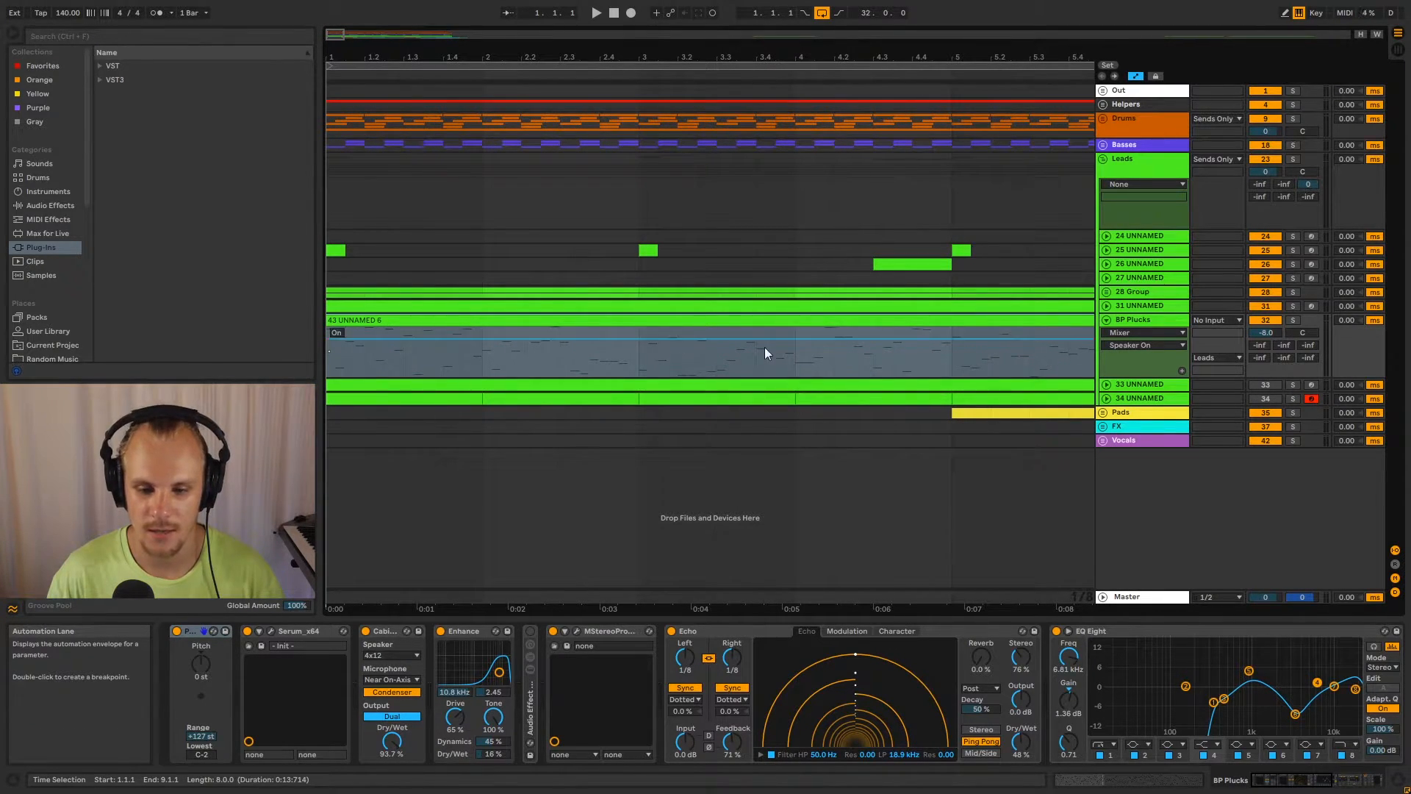
pyautogui.click(331, 365)
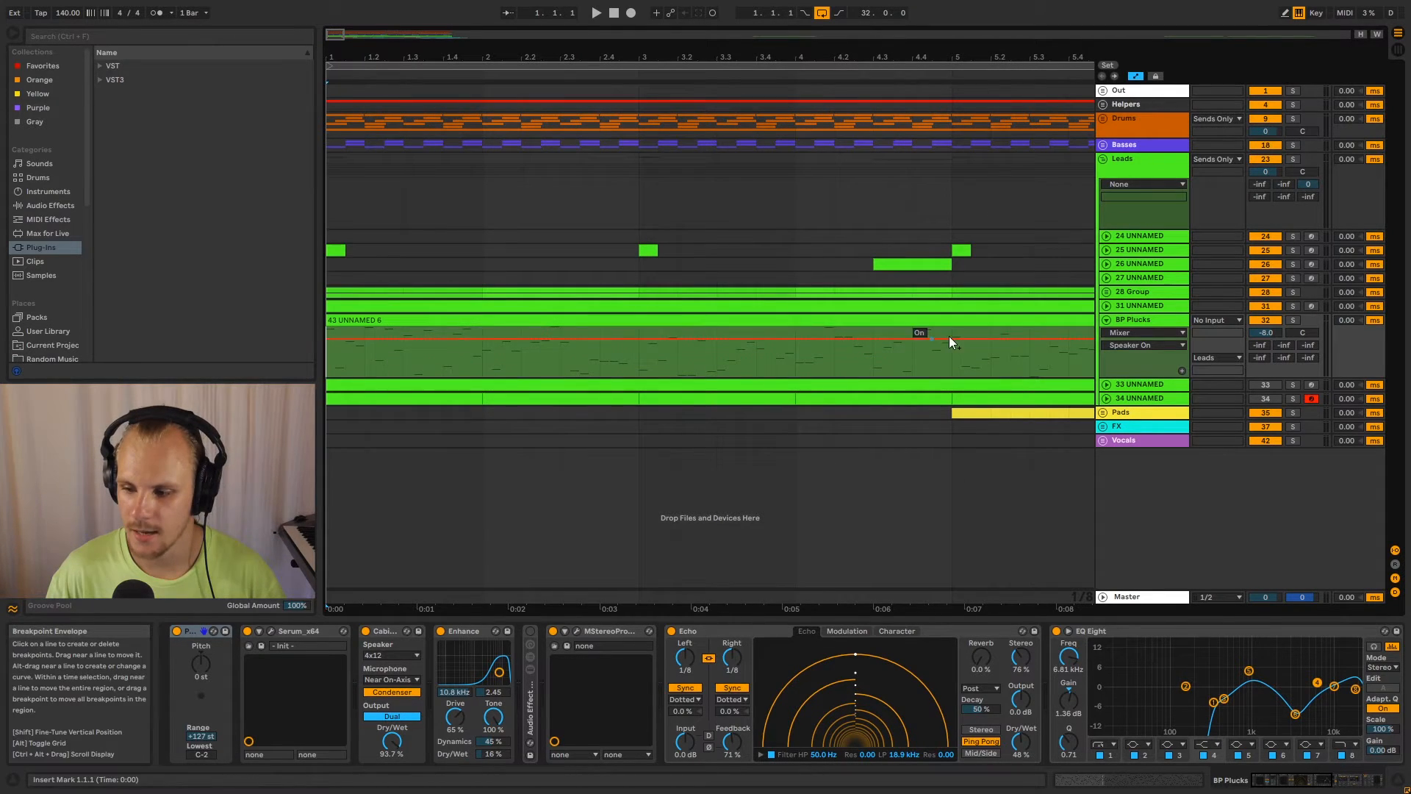
# Compare the device chains of BP Plucks and the 28 Group, looking inside the group and folding it again.
pyautogui.click(1157, 320)
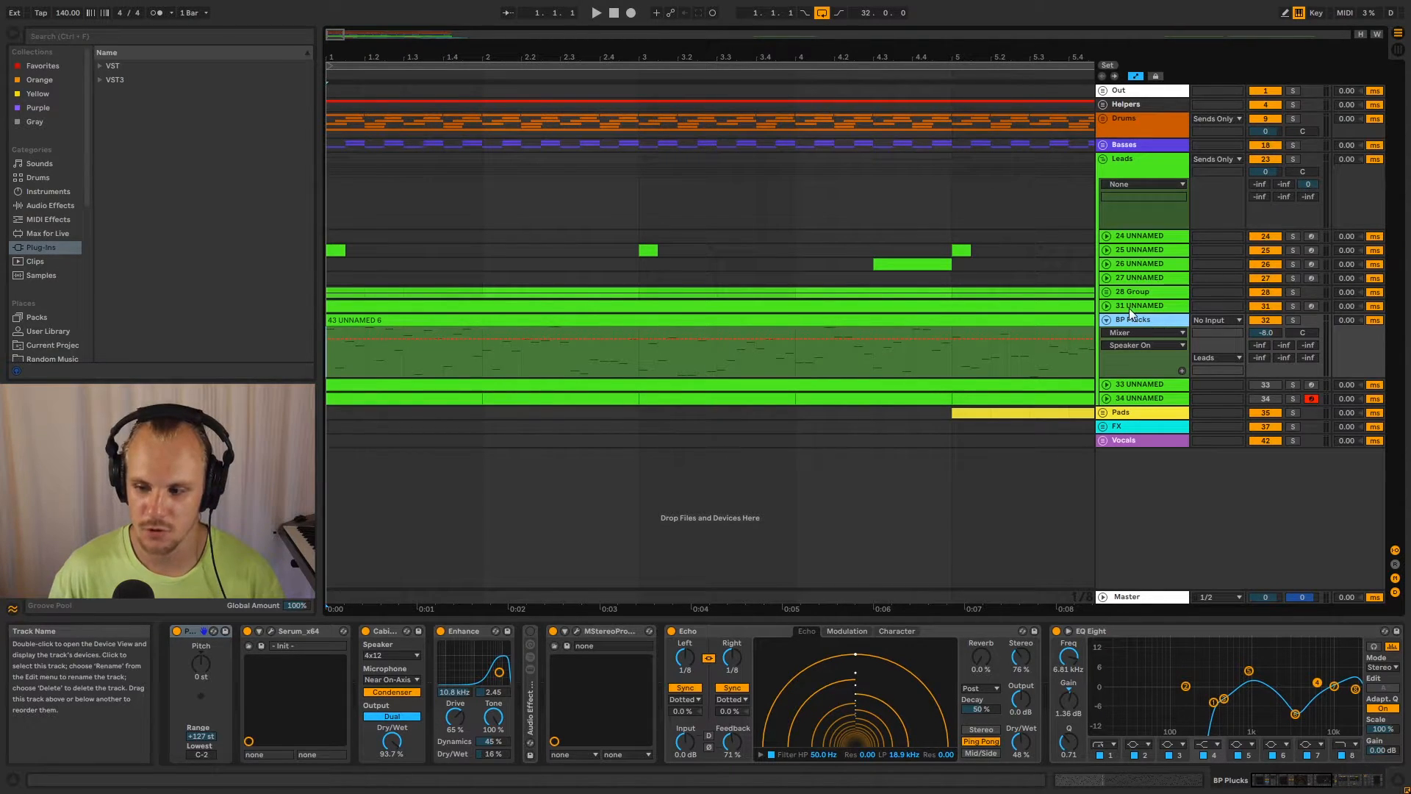
pyautogui.click(1137, 293)
pyautogui.click(1107, 292)
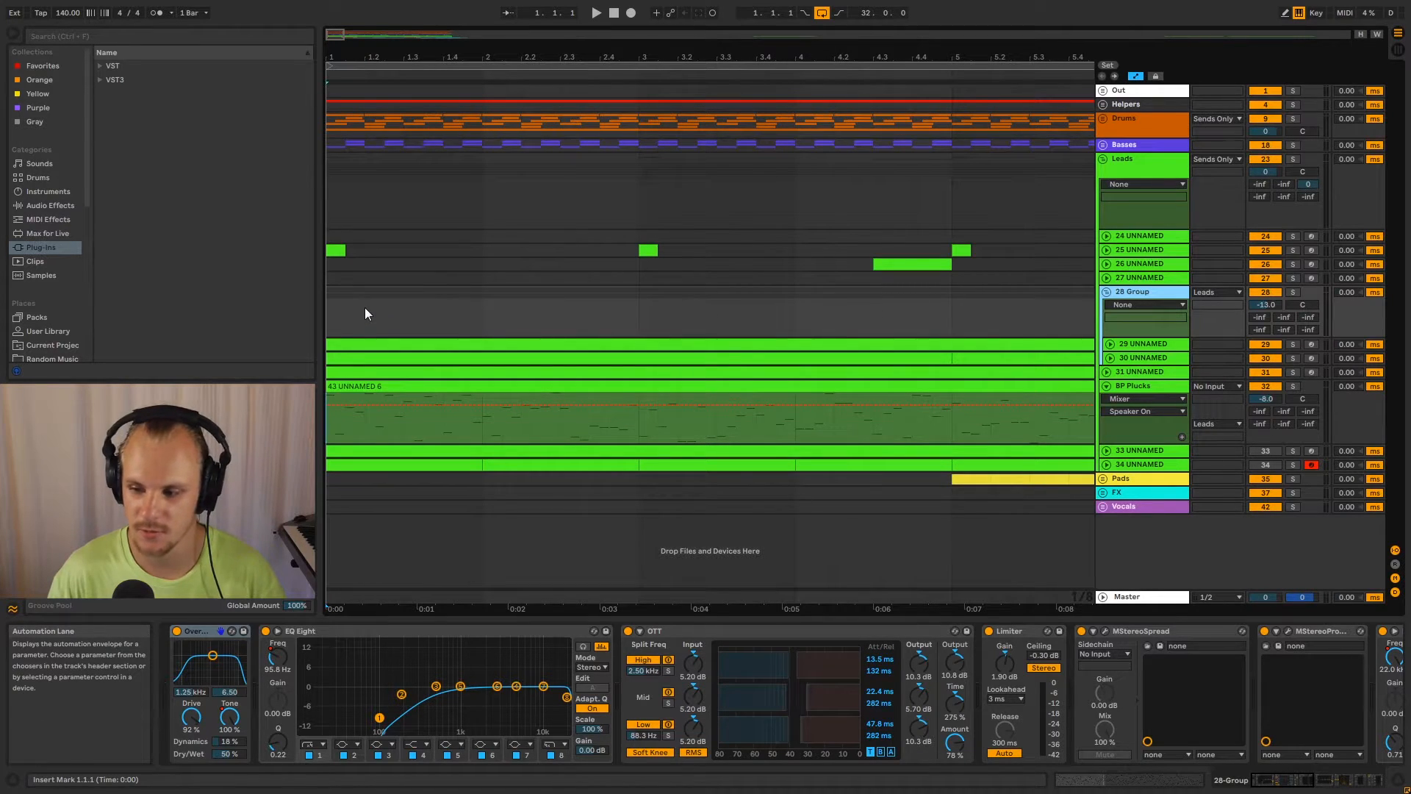
pyautogui.click(1107, 291)
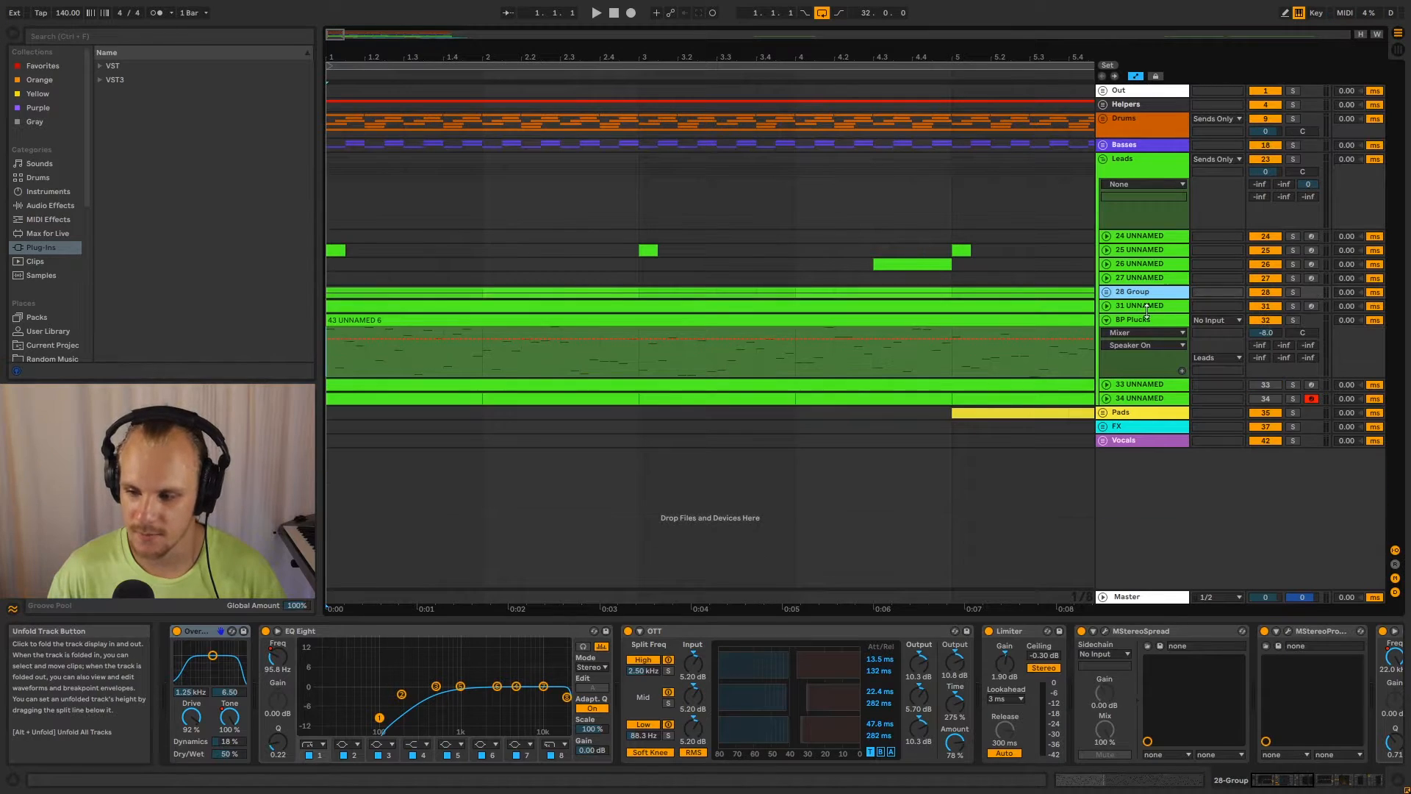
pyautogui.click(1140, 320)
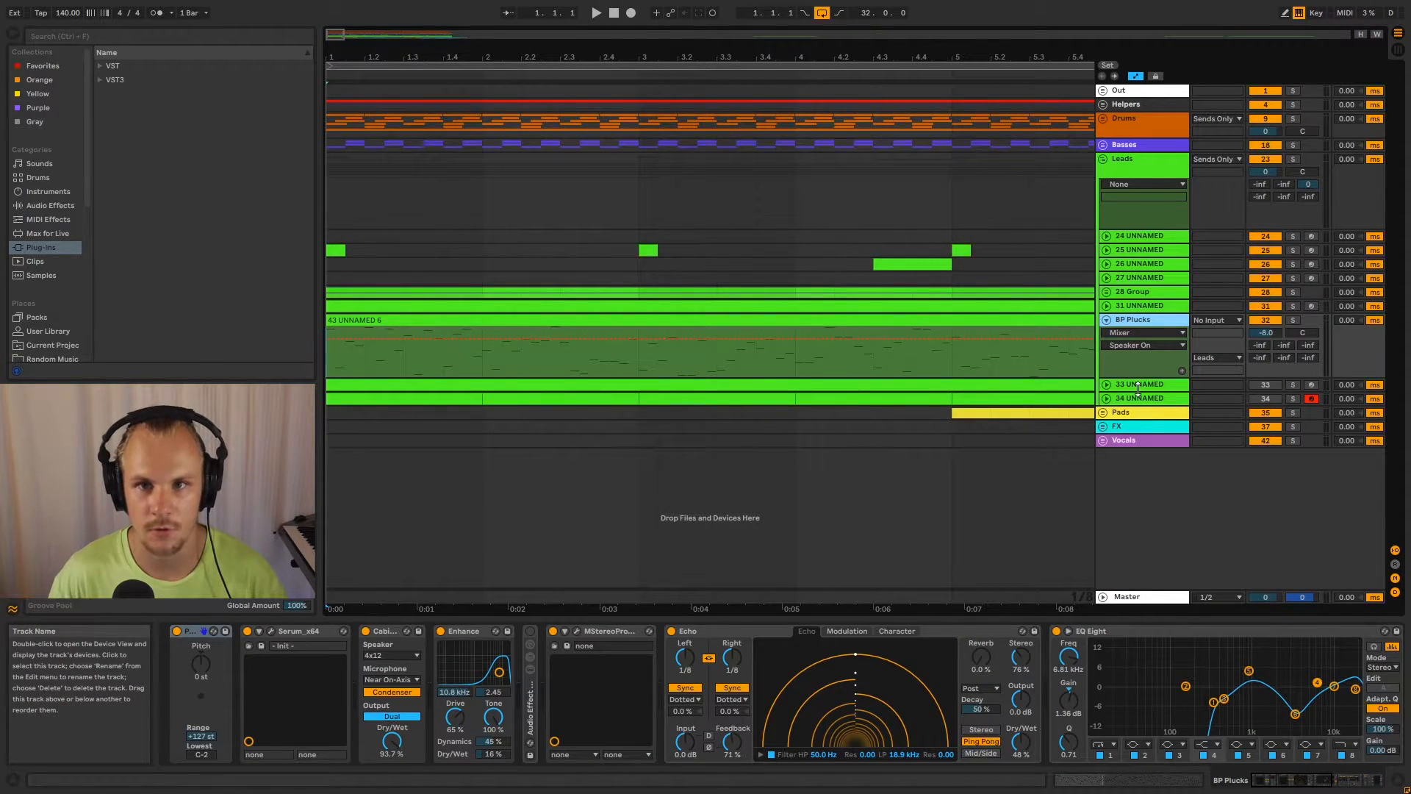
pyautogui.click(1139, 292)
pyautogui.click(1107, 292)
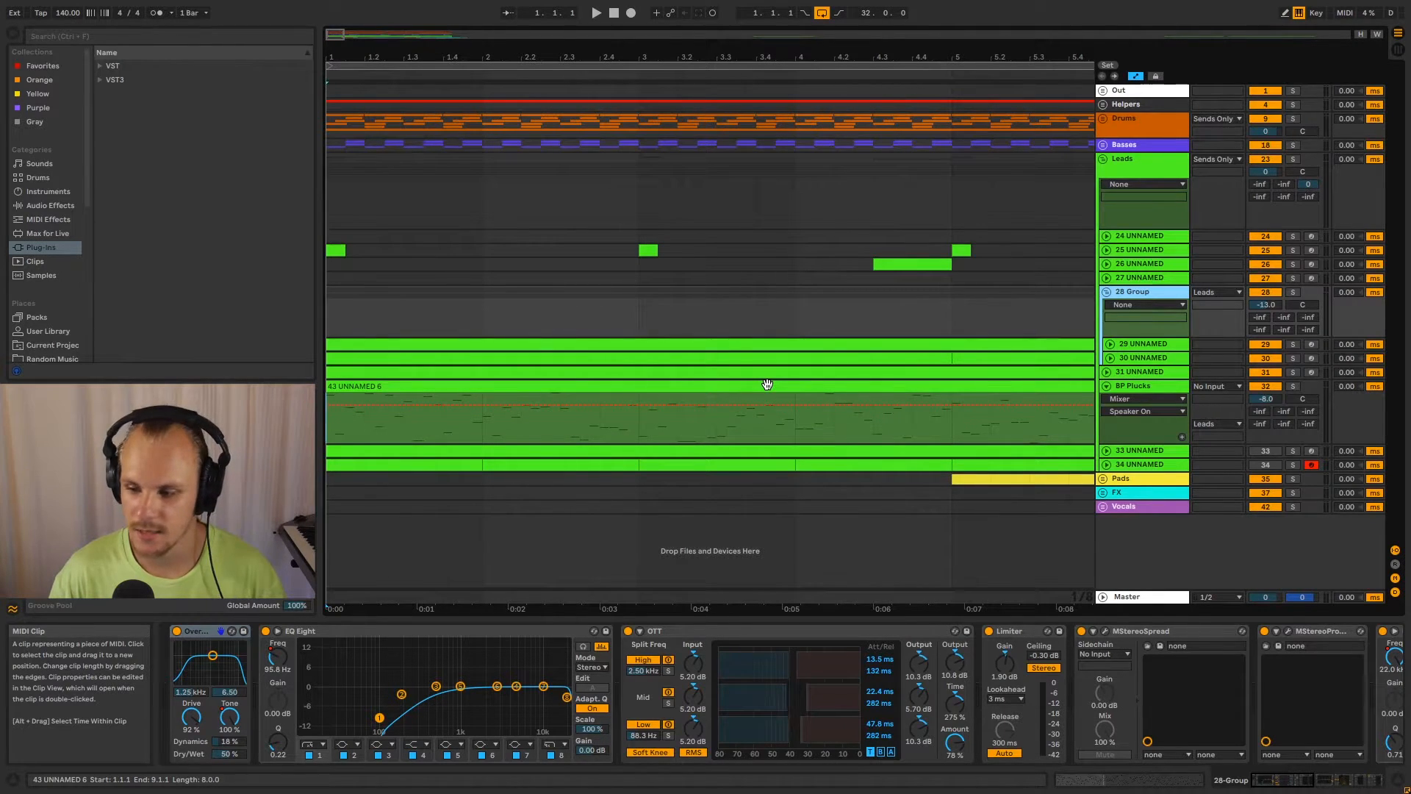
pyautogui.click(1107, 291)
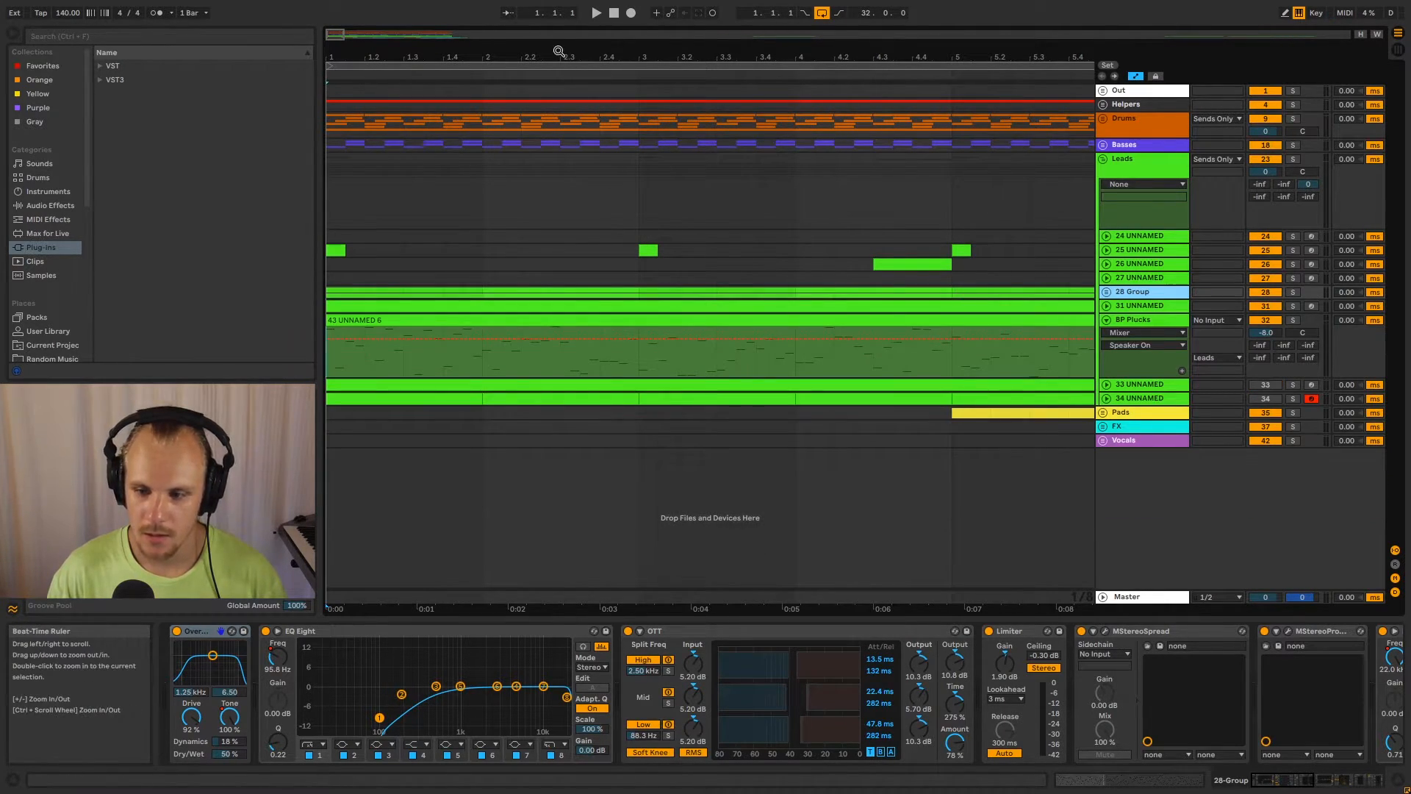
# Collapse BP Plucks and delete it together with tracks 33 and 34 UNNAMED.
pyautogui.moveTo(559, 51); pyautogui.dragTo(560, 16)
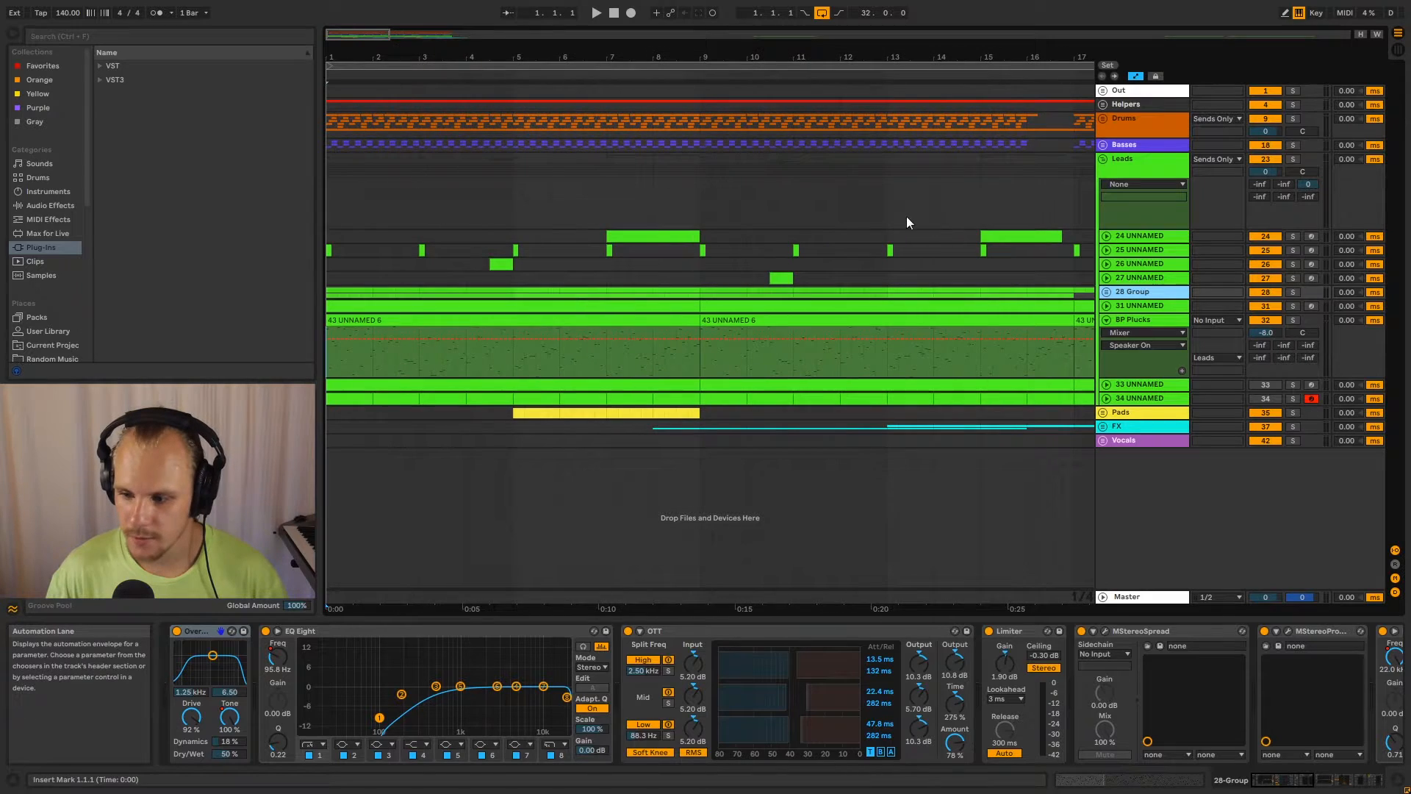
pyautogui.click(1107, 320)
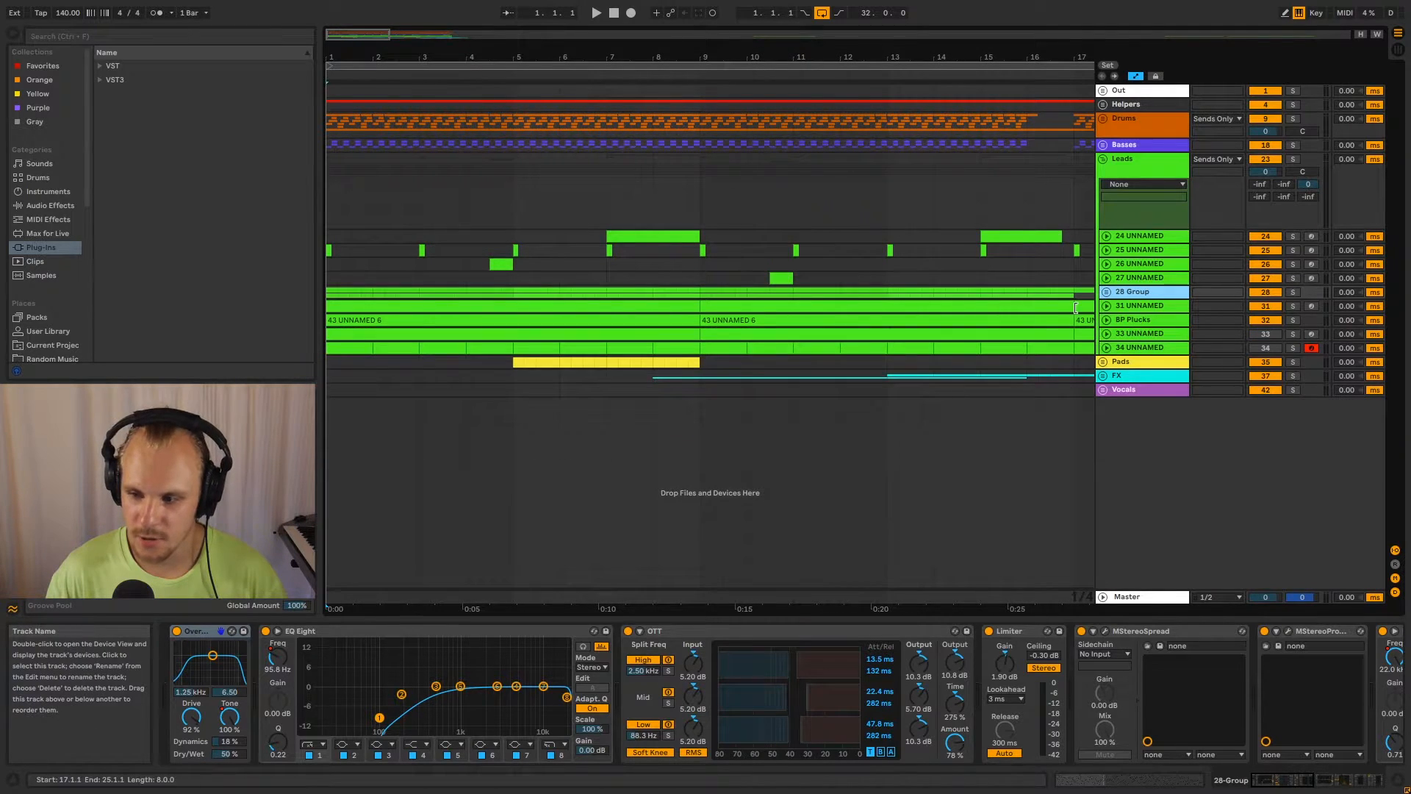
pyautogui.click(1143, 320)
pyautogui.keyDown('shift'); pyautogui.click(1146, 350); pyautogui.keyUp('shift')
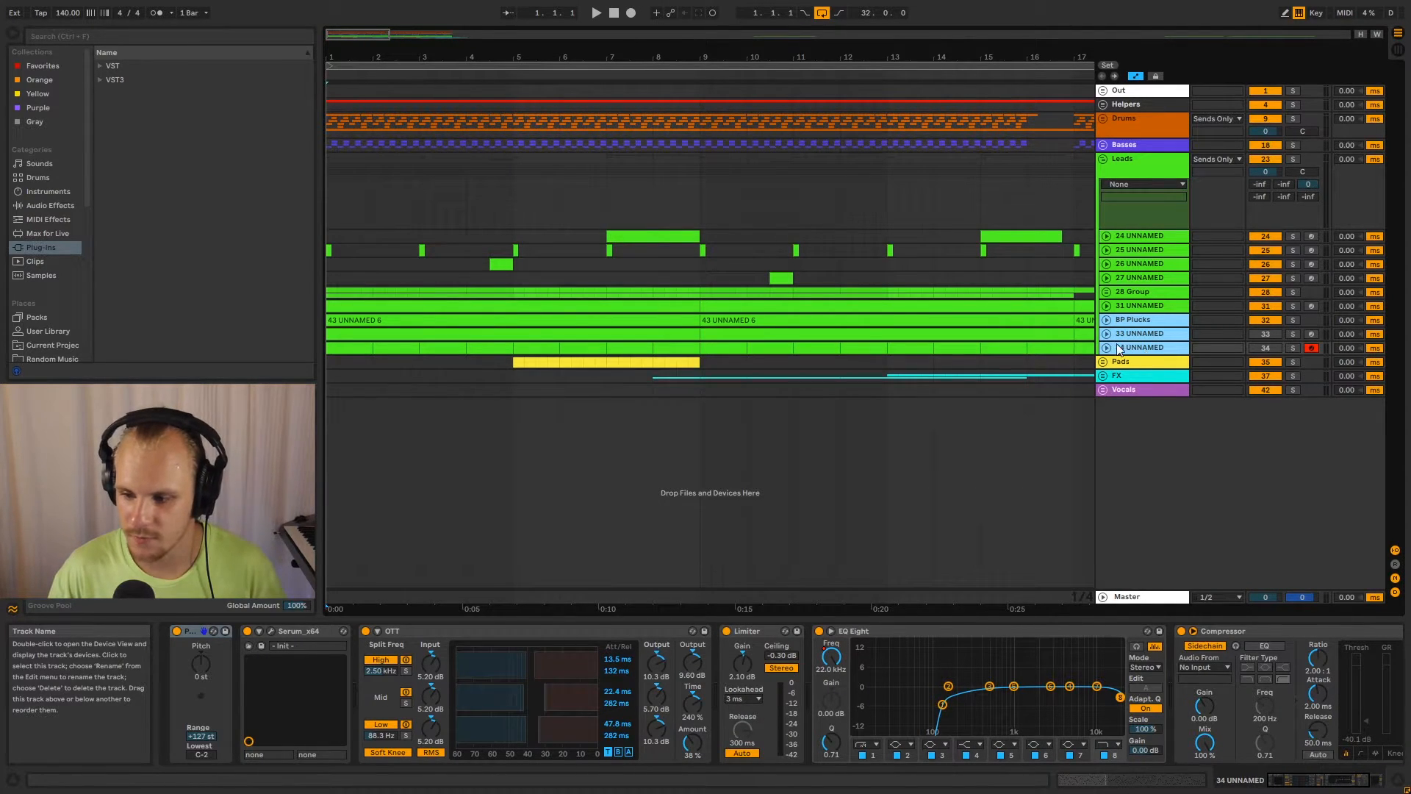
pyautogui.press('Delete')
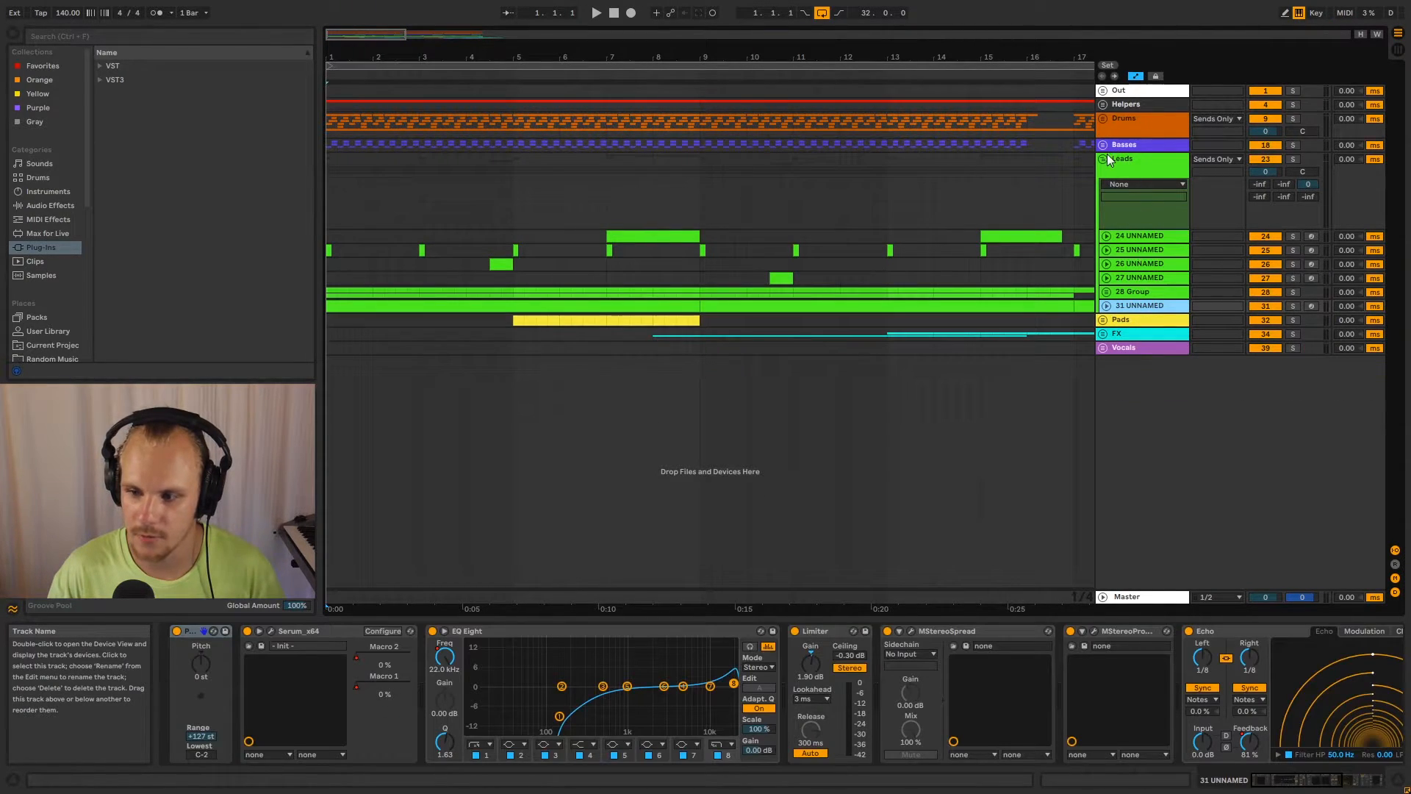
# Collapse the Leads group and unfold the Drums group.
pyautogui.click(1130, 166)
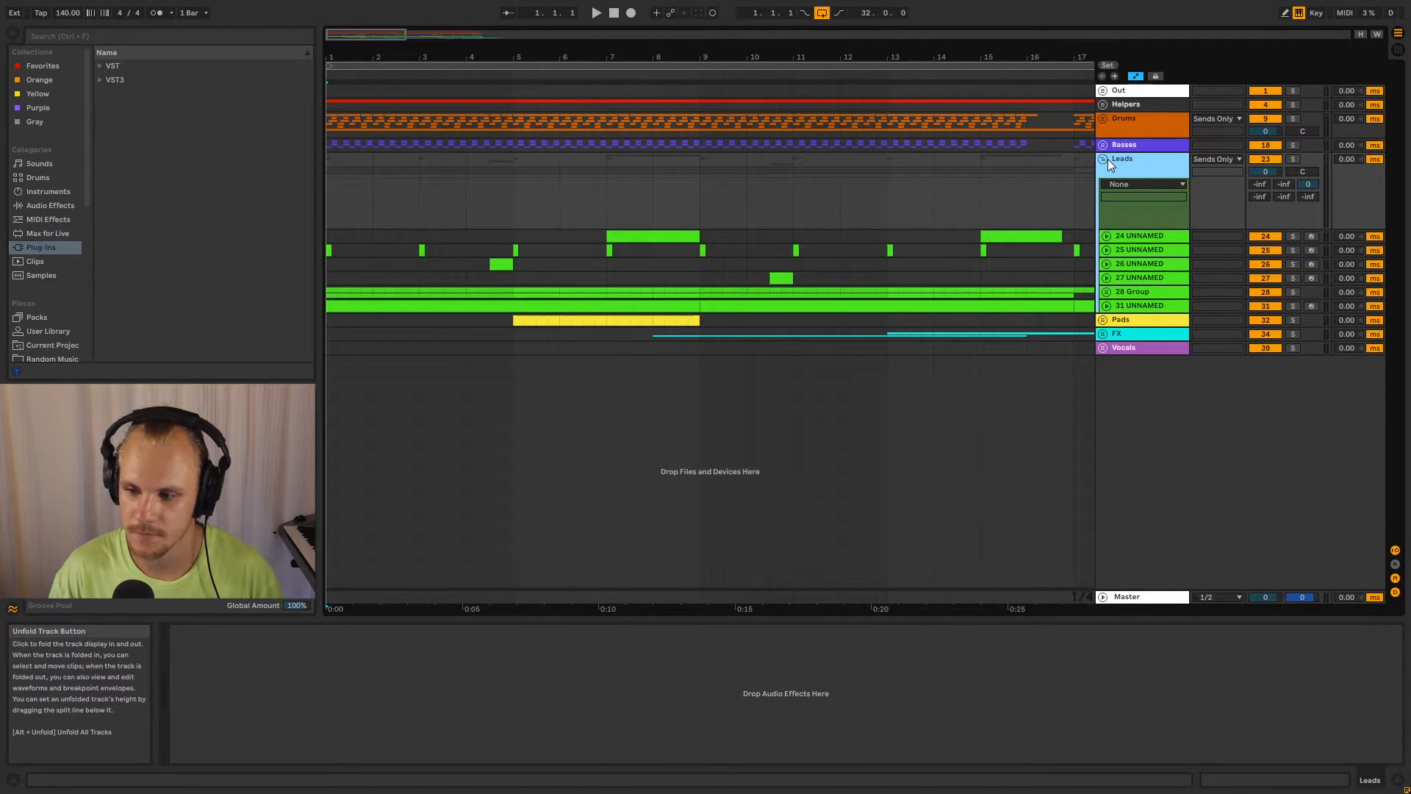
pyautogui.click(1103, 159)
pyautogui.click(1144, 118)
pyautogui.click(1104, 118)
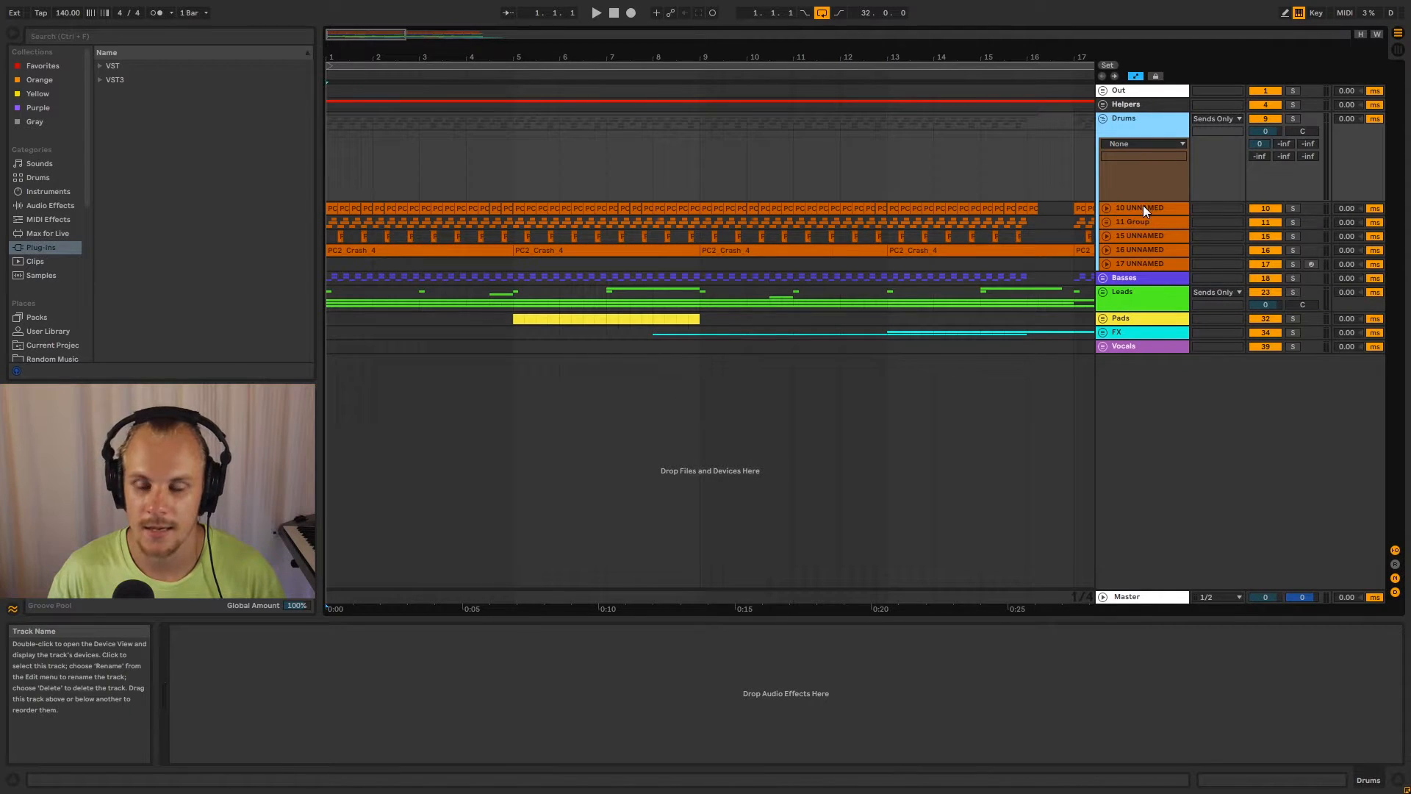
# Look inside the FX and Pads groups one after the other and fold both up again.
pyautogui.click(1134, 279)
pyautogui.click(1124, 334)
pyautogui.click(1104, 332)
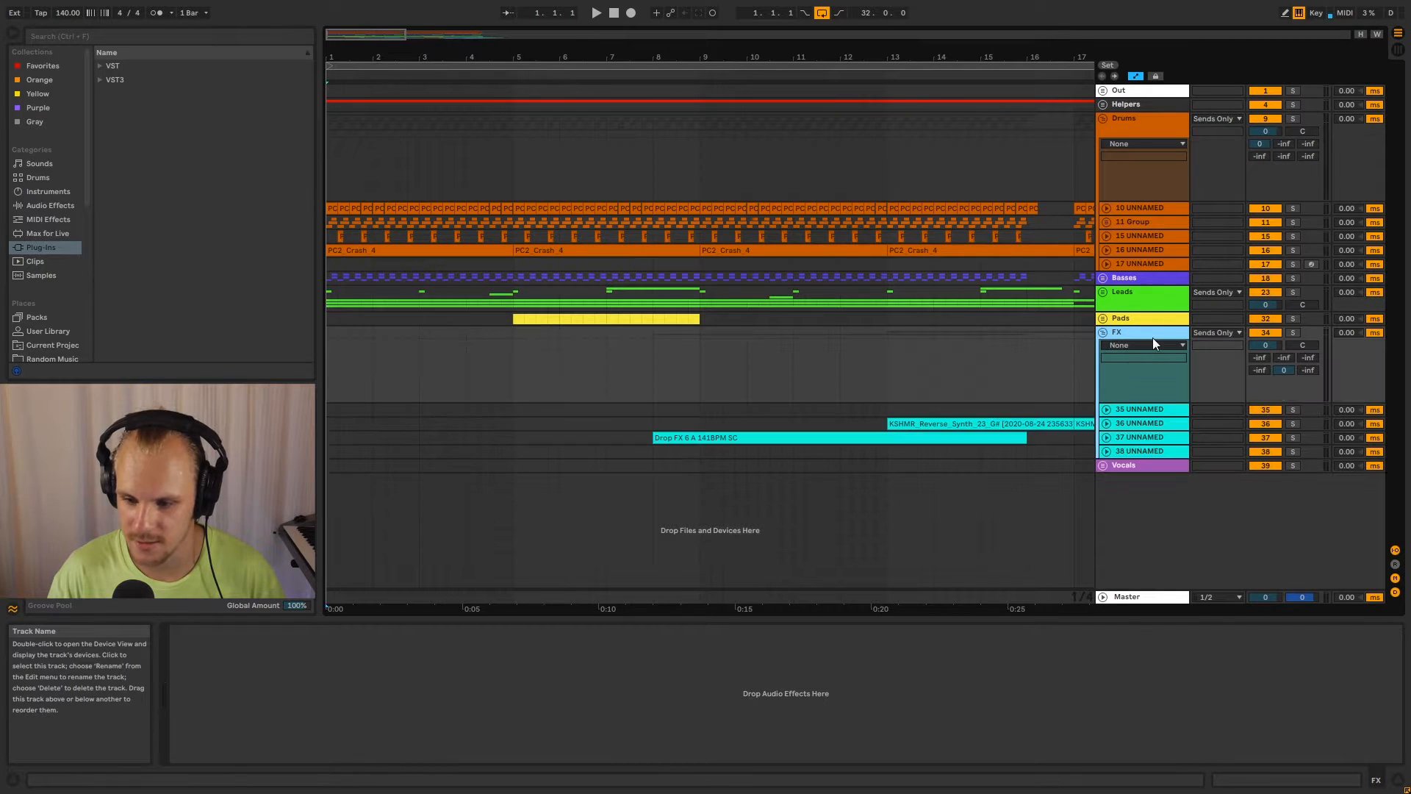
pyautogui.click(1103, 332)
pyautogui.click(1103, 319)
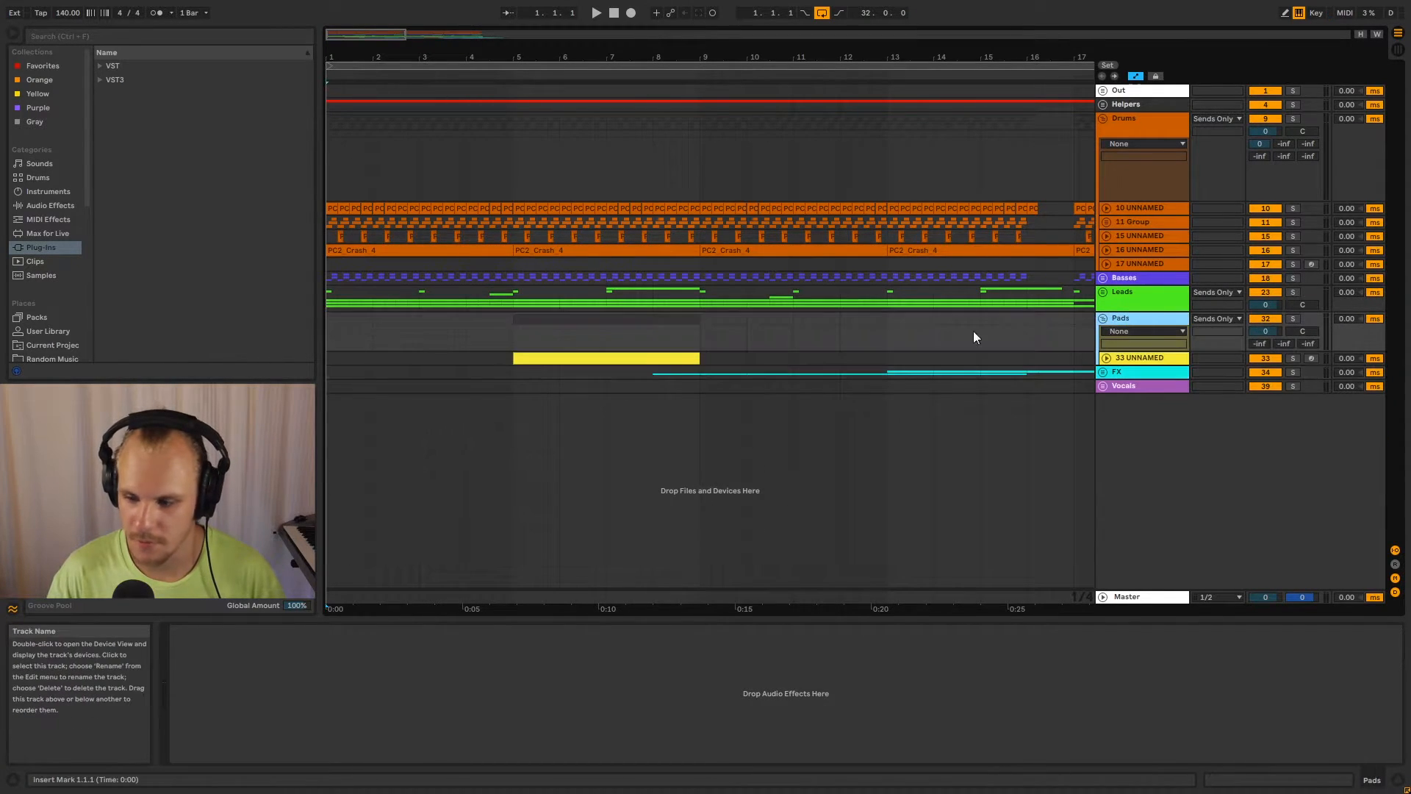
pyautogui.click(1103, 321)
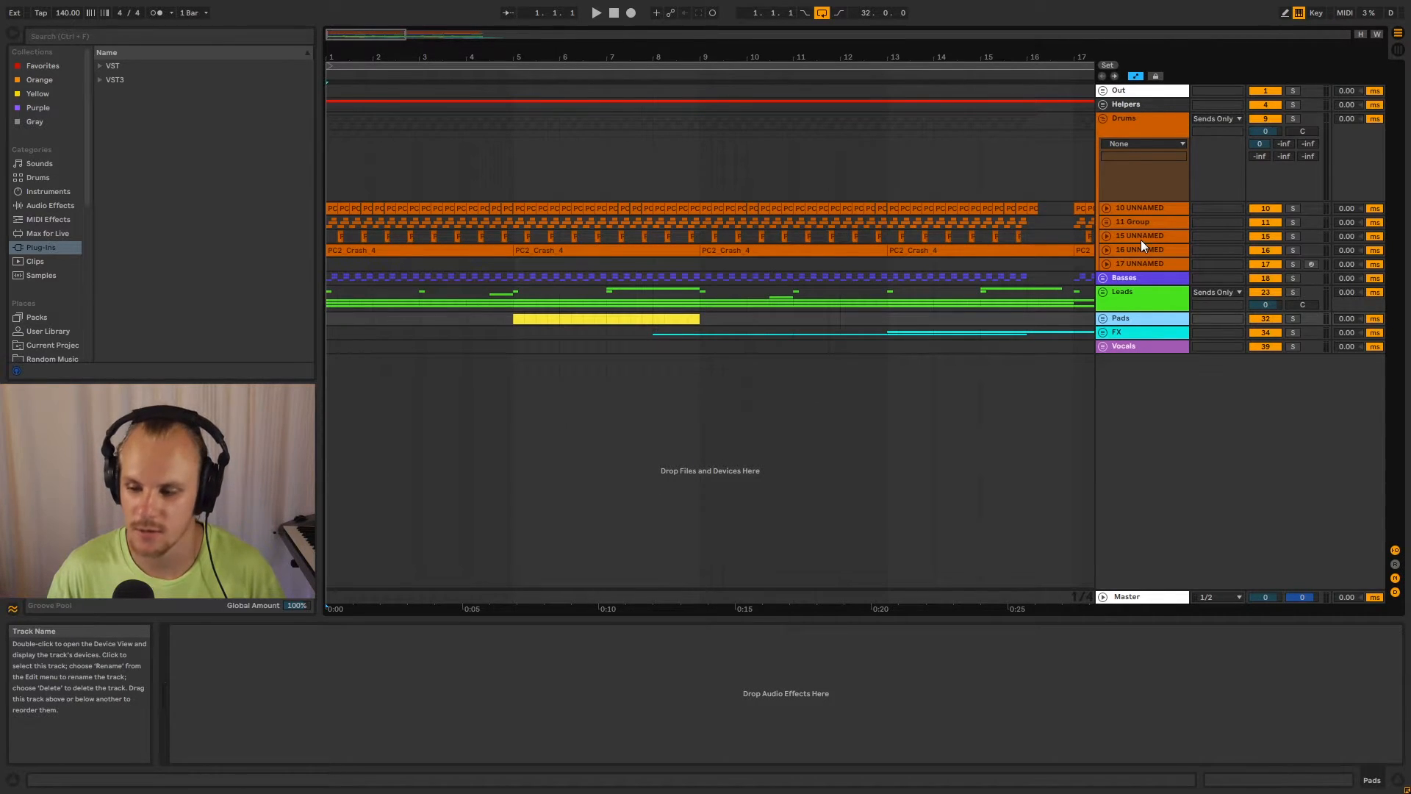
# Unfold the kick track 10 UNNAMED and mark the first beat, 1.1.1 to 1.2.1, on the Drums group lane.
pyautogui.click(1123, 209)
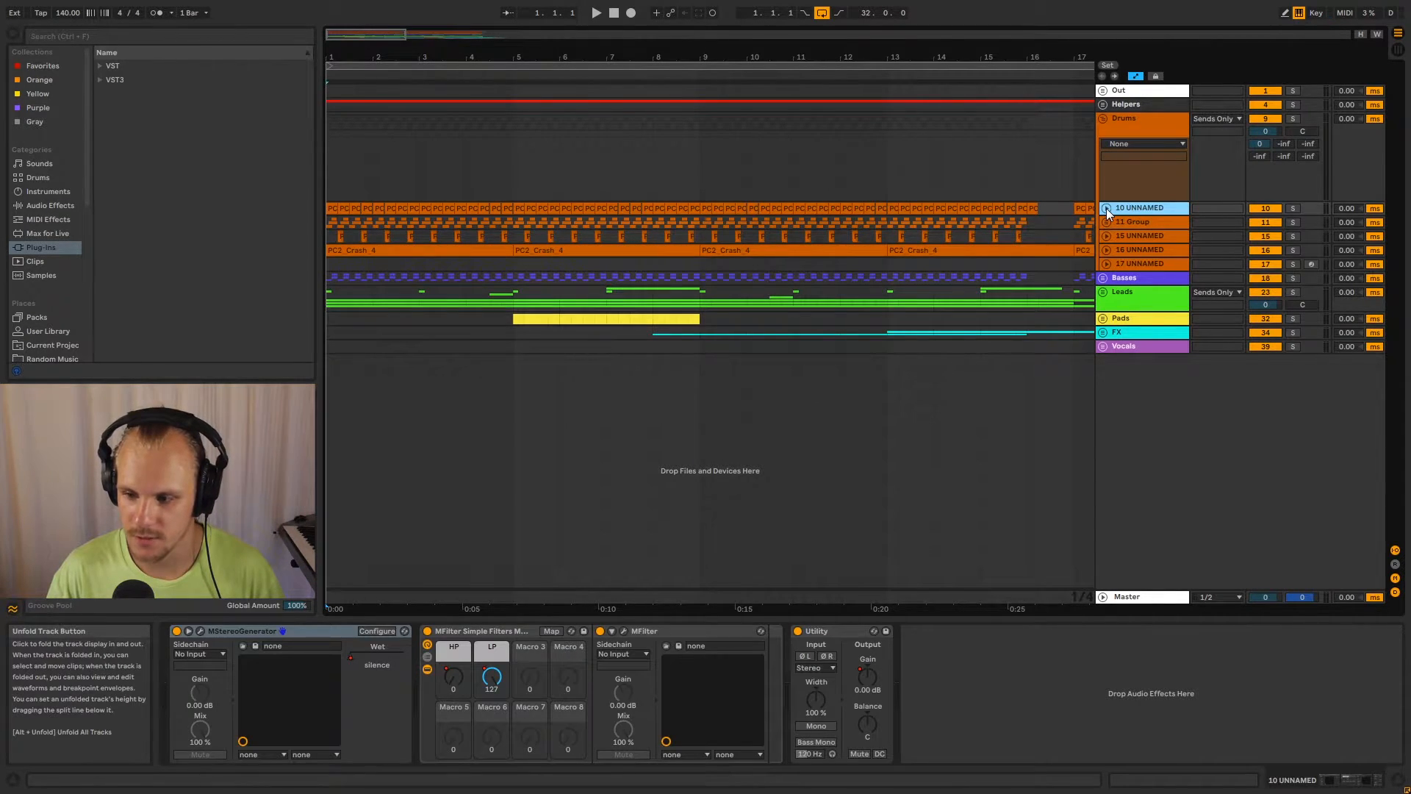
pyautogui.click(1106, 209)
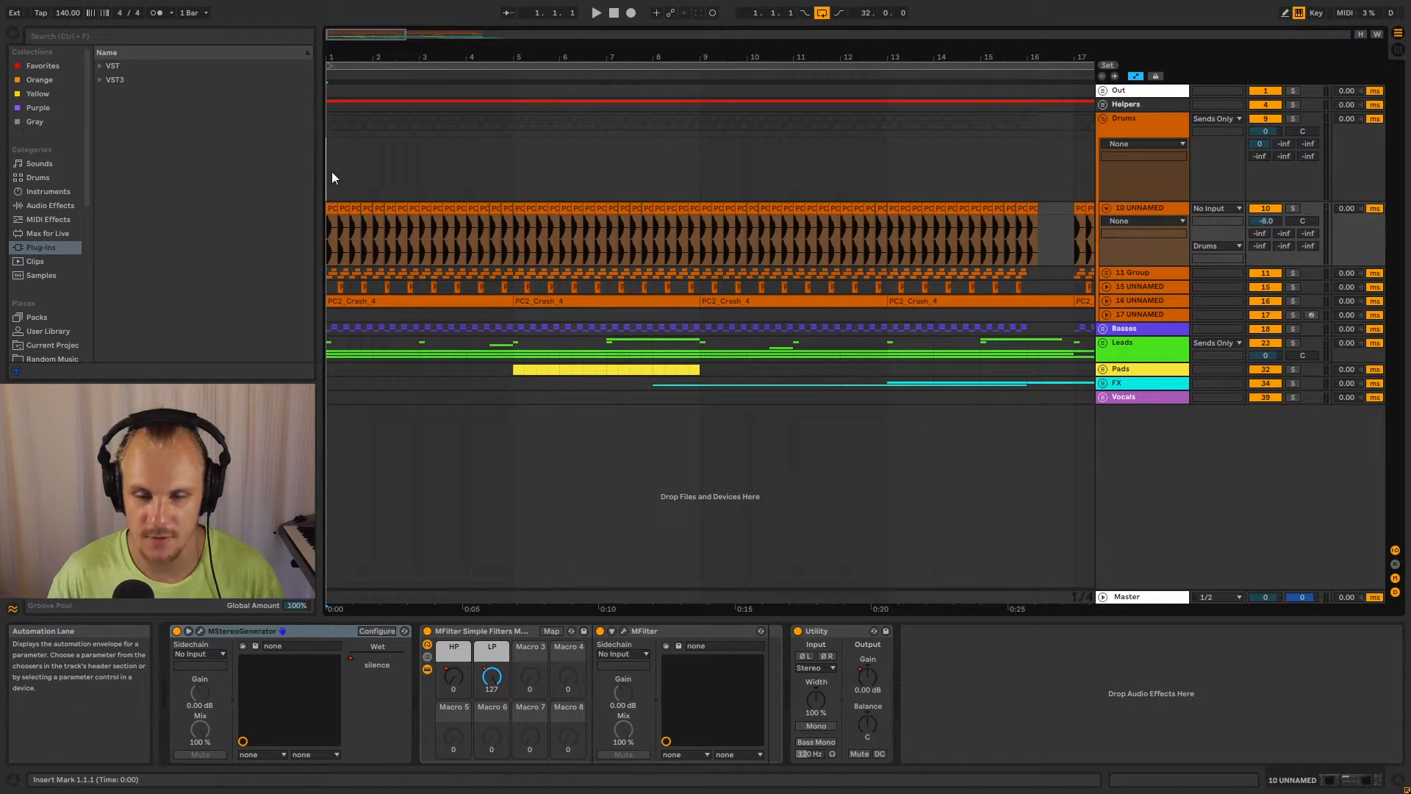
pyautogui.moveTo(332, 170); pyautogui.dragTo(336, 173)
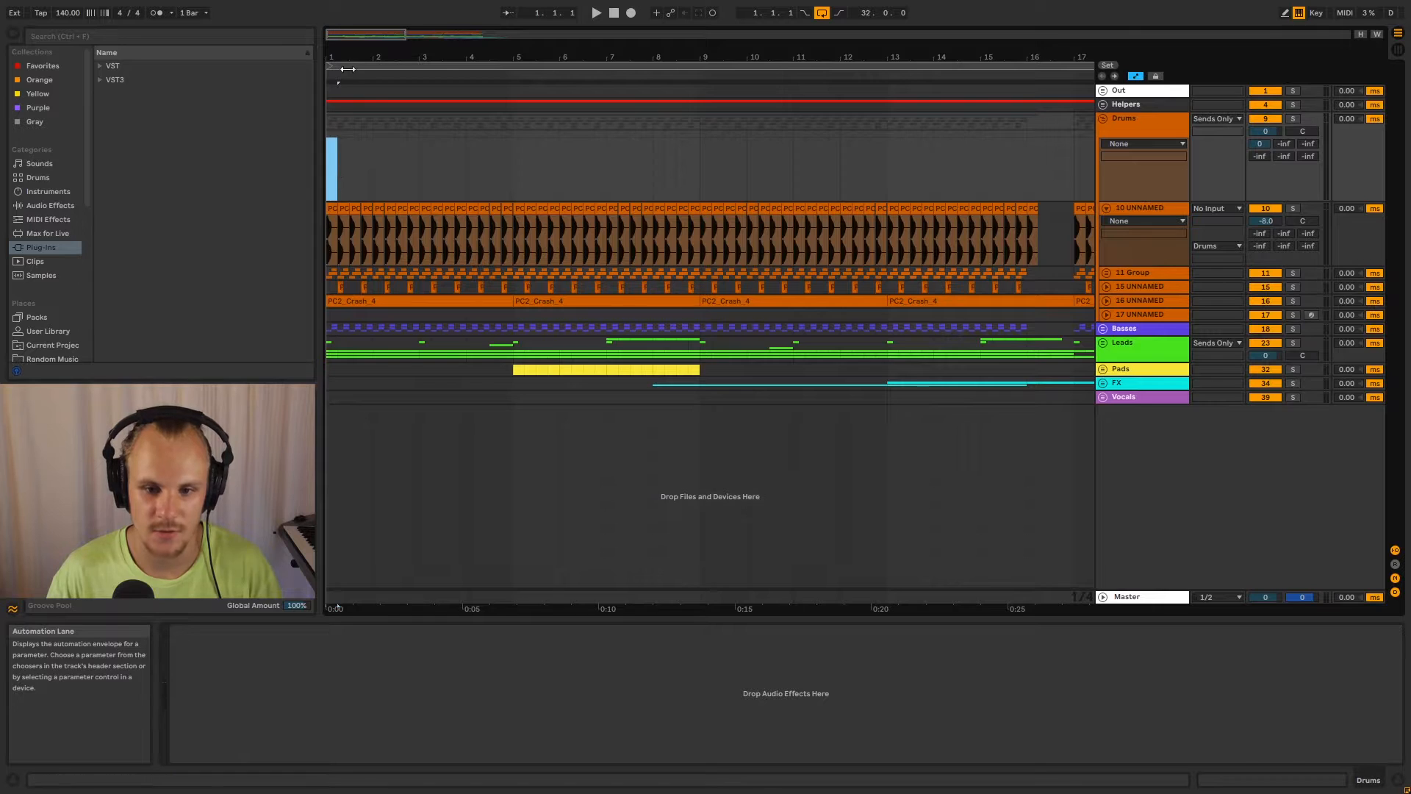
pyautogui.moveTo(339, 54); pyautogui.dragTo(339, 169)
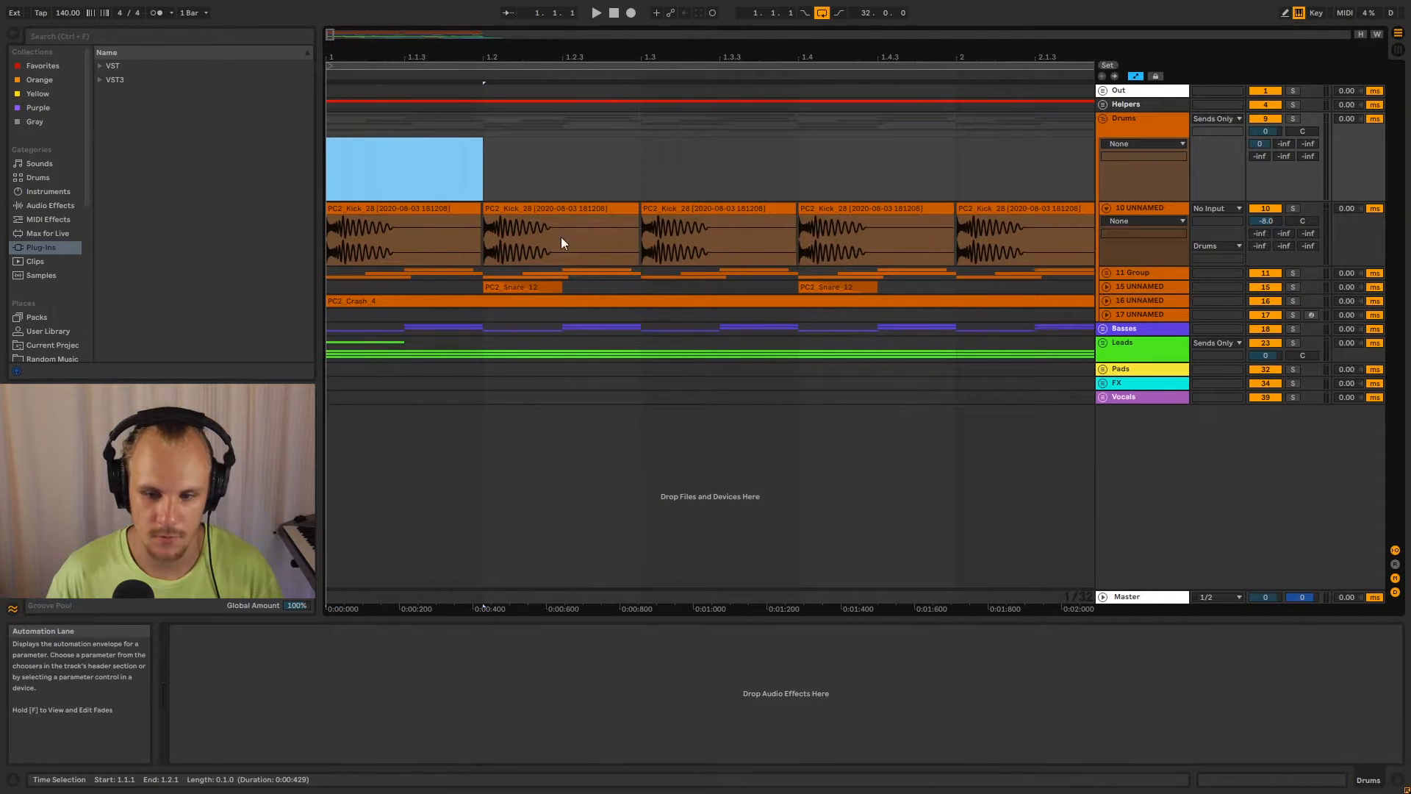
pyautogui.moveTo(482, 174); pyautogui.dragTo(330, 173)
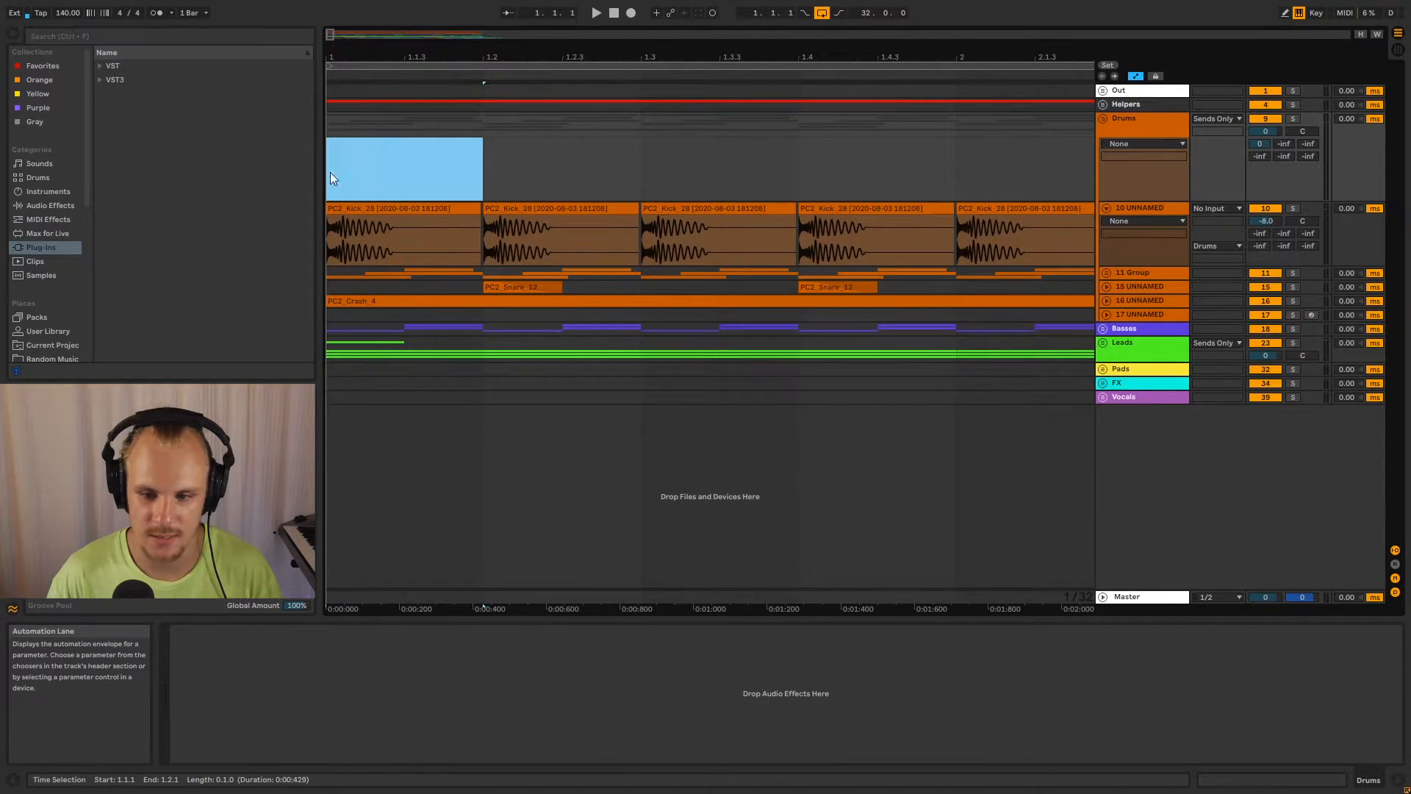
# Select the kick clips of the first four bars on 10 UNNAMED and fold the track again.
pyautogui.click(424, 209)
pyautogui.moveTo(683, 55); pyautogui.dragTo(683, 3)
pyautogui.keyDown('shift'); pyautogui.click(686, 213); pyautogui.keyUp('shift')
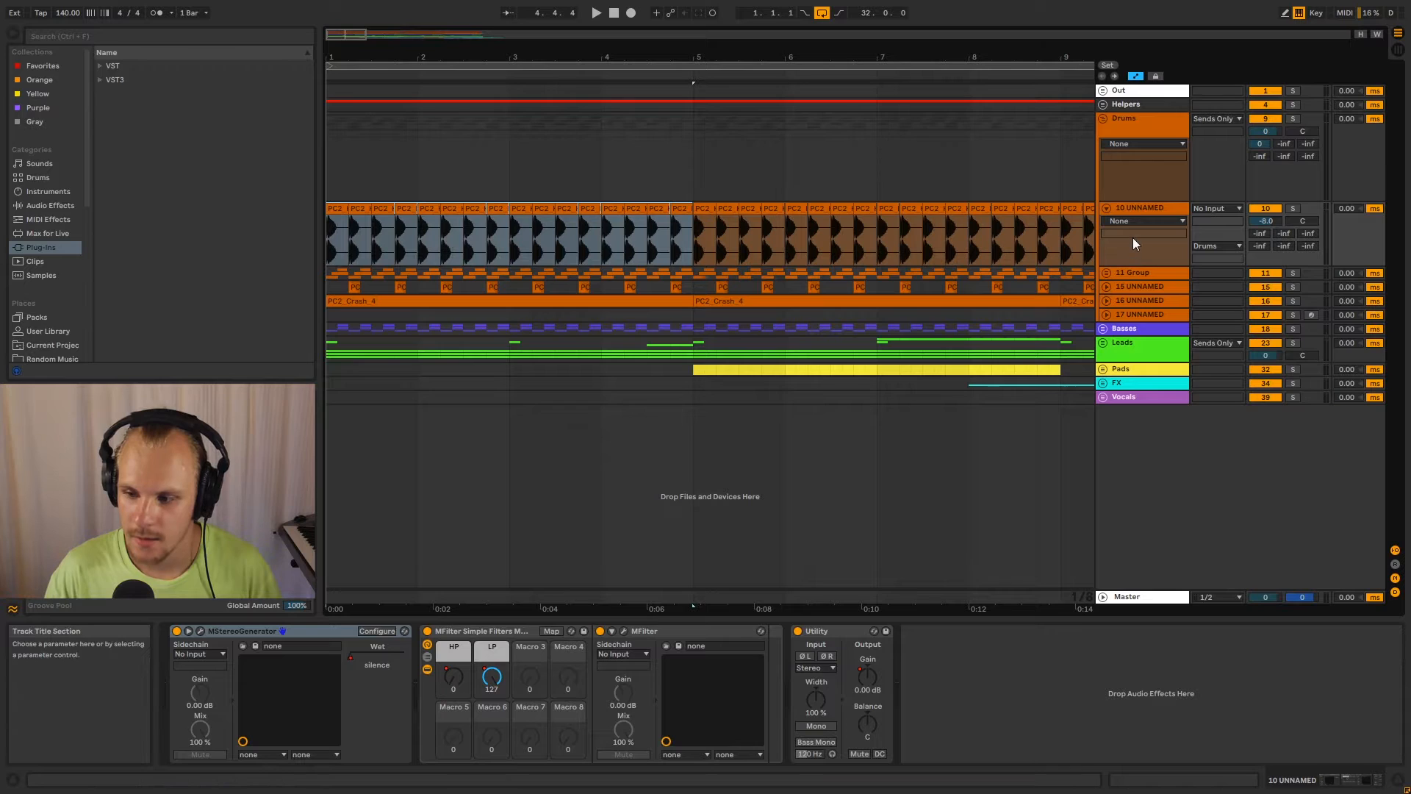
pyautogui.click(1135, 209)
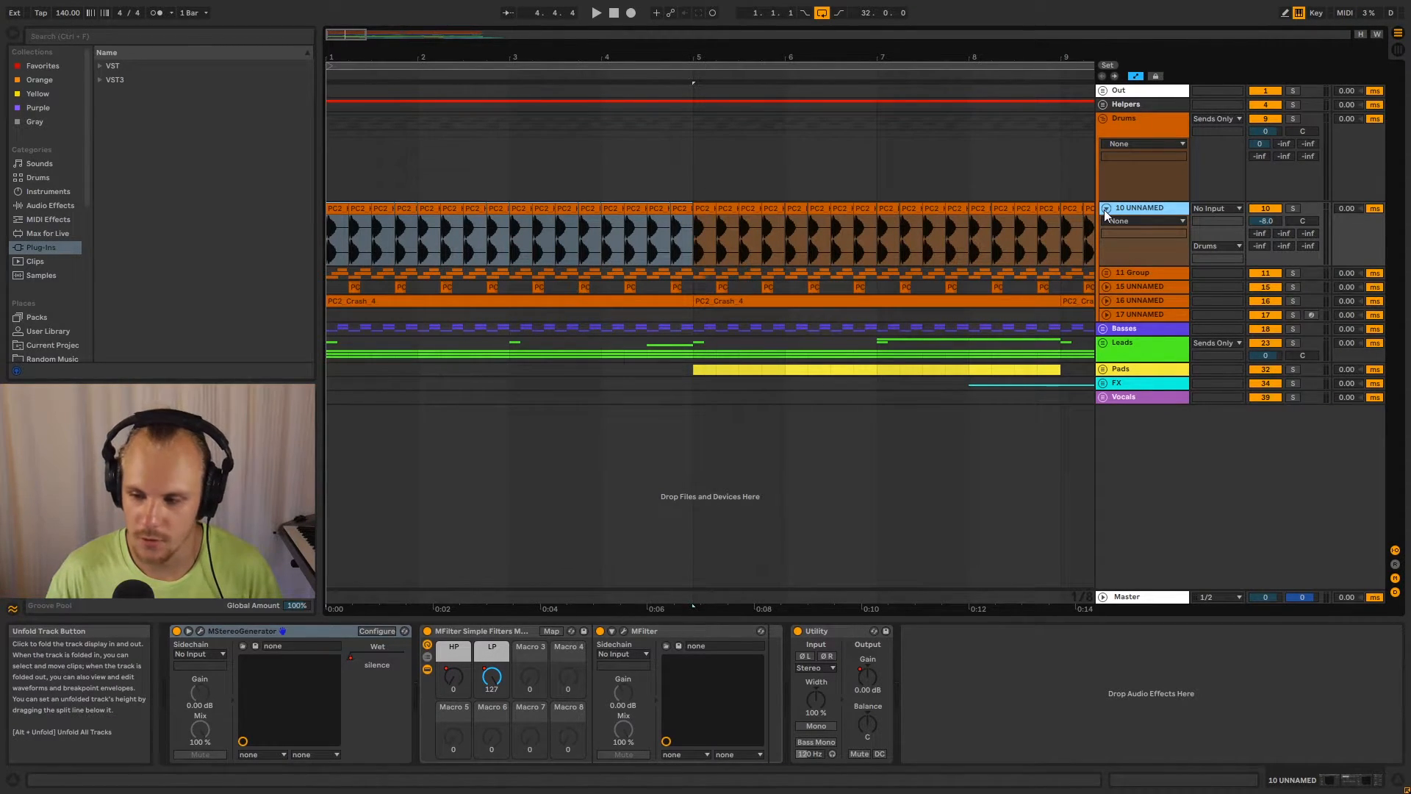
pyautogui.click(1104, 210)
pyautogui.click(1130, 128)
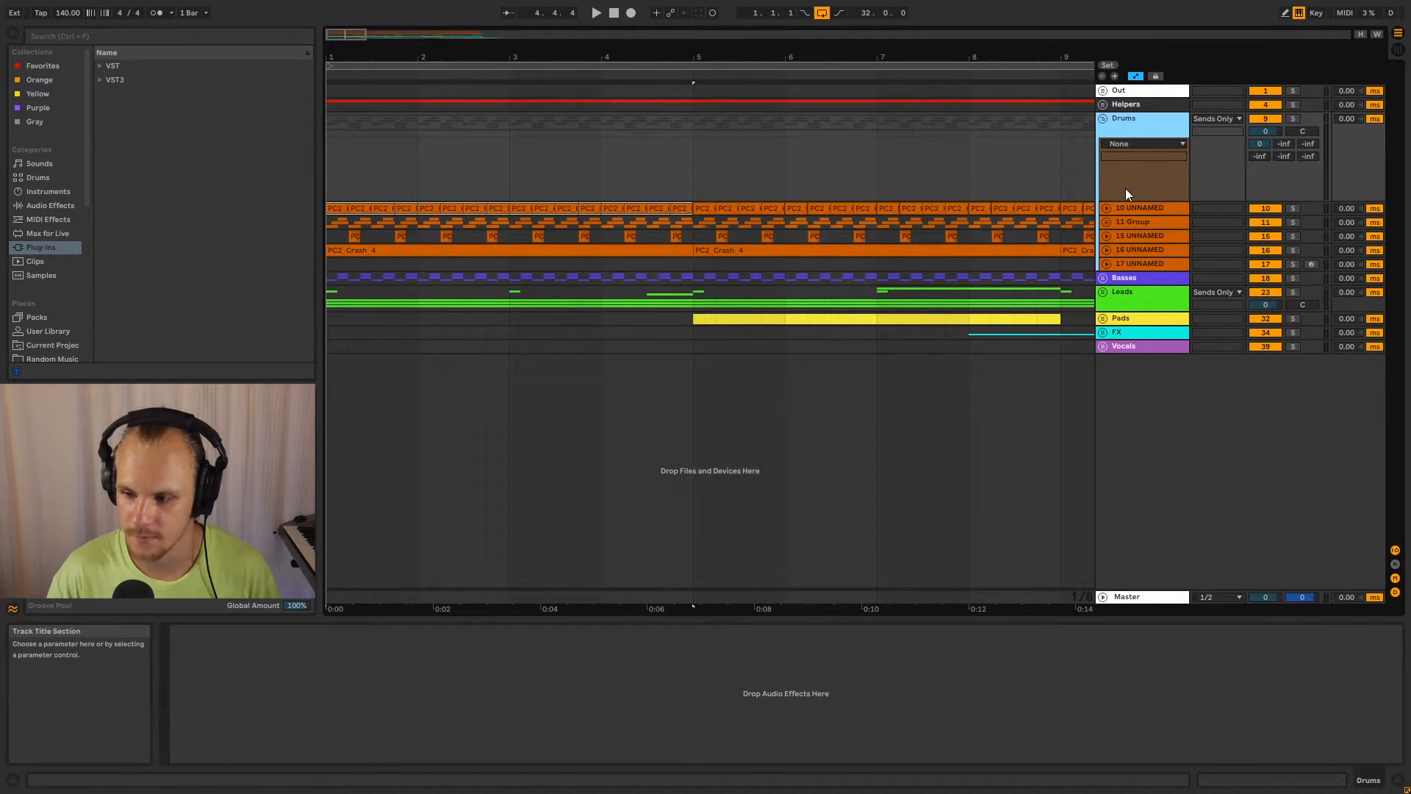
# Unfold the 11 Group, solo it together with the kick track 10 UNNAMED, and play from the start.
pyautogui.click(1160, 222)
pyautogui.click(1106, 222)
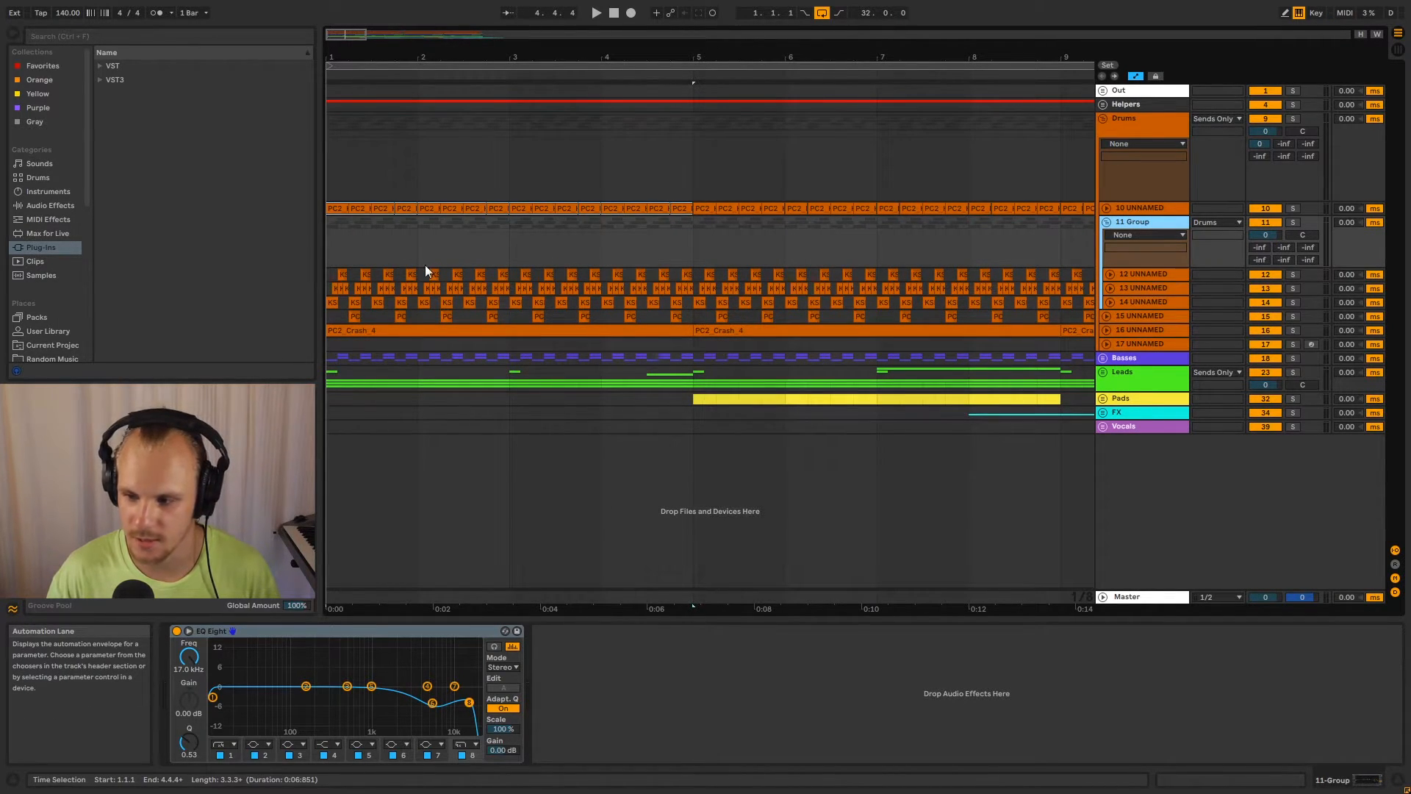
pyautogui.click(1298, 222)
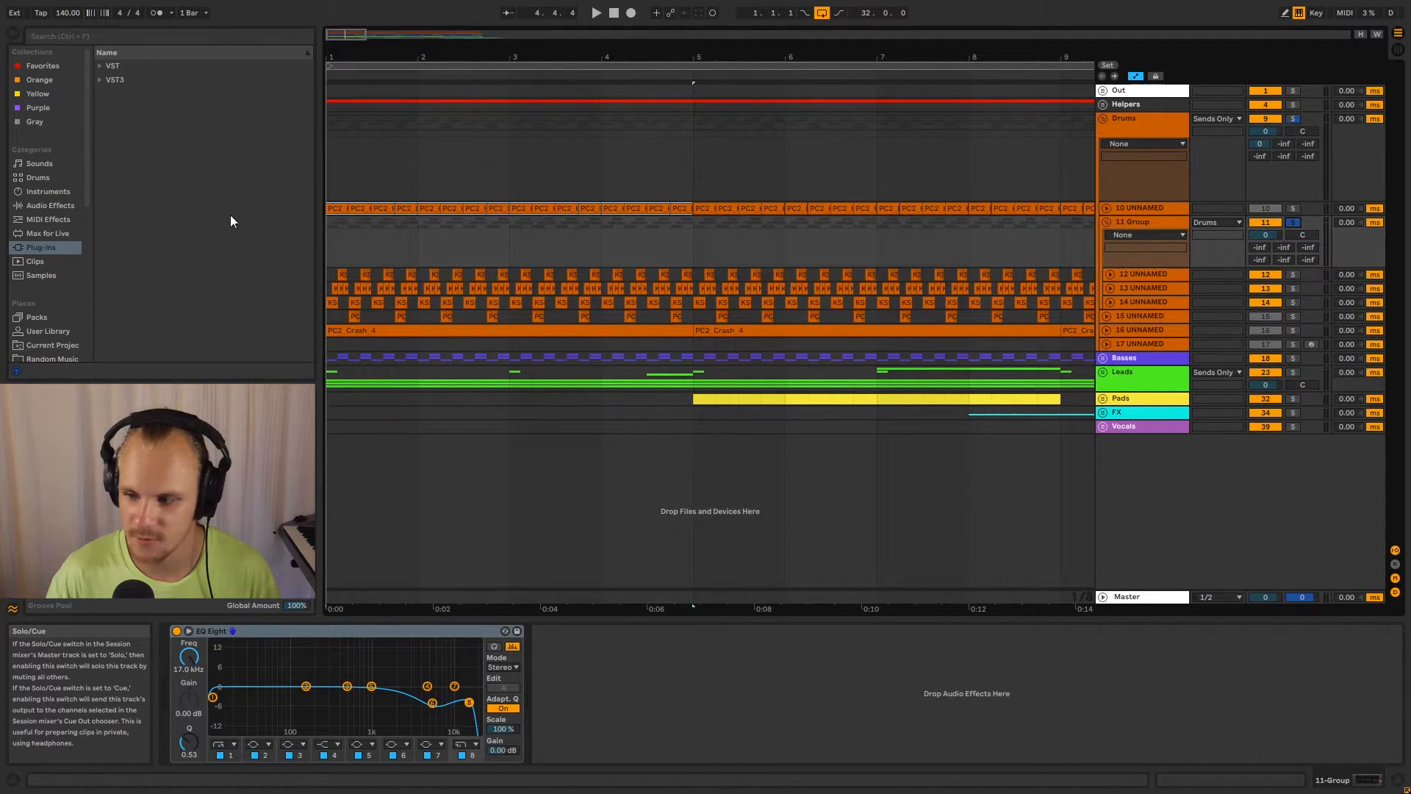
pyautogui.click(331, 228)
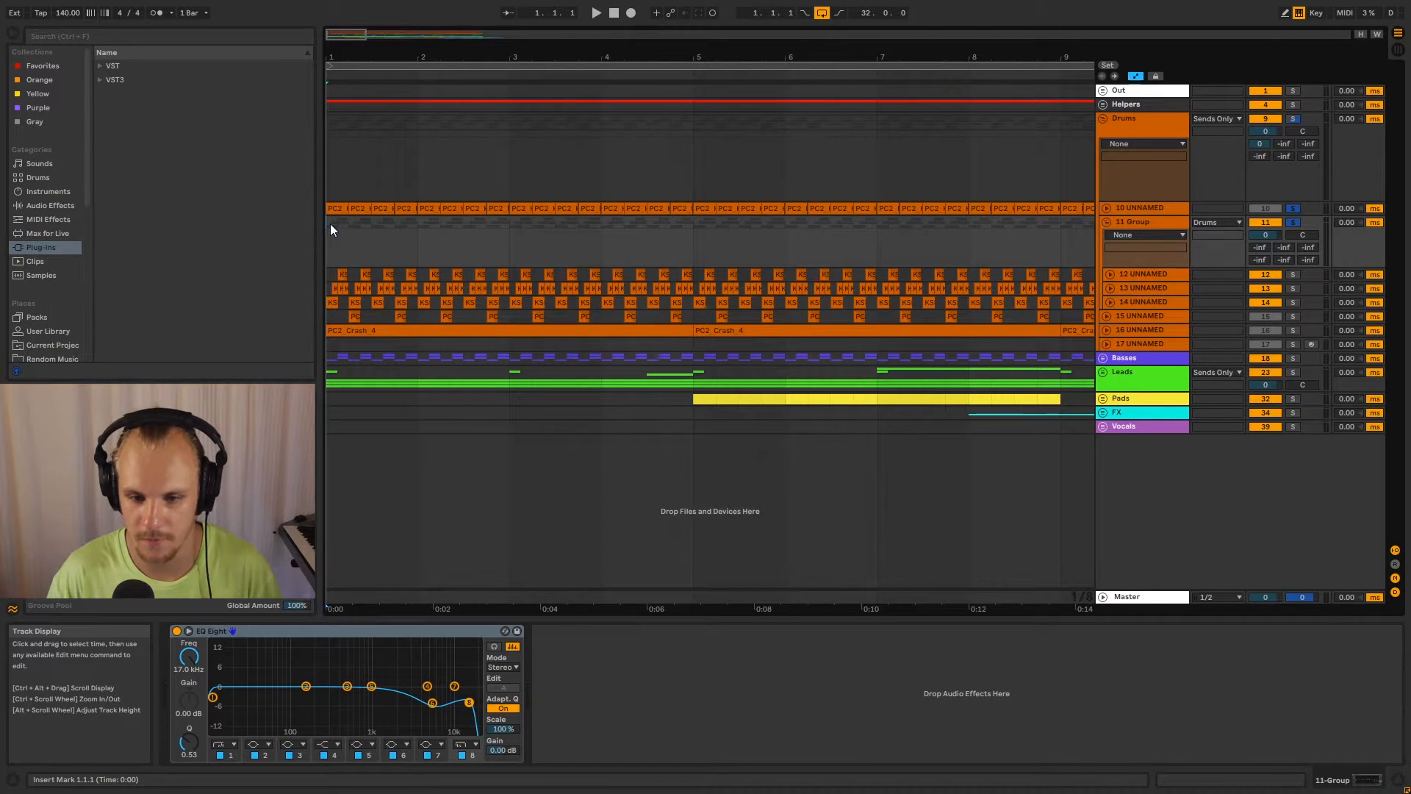
pyautogui.press('space')
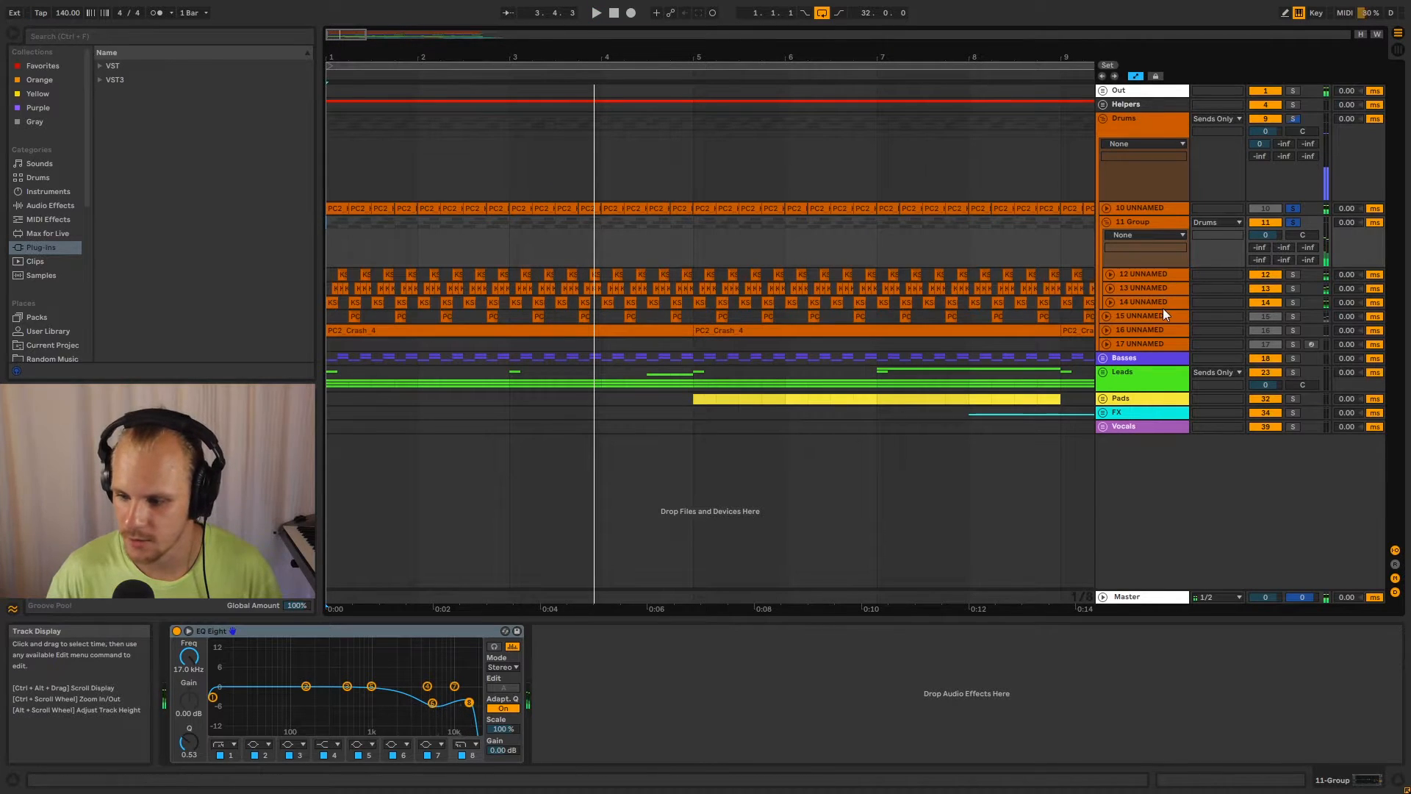
# Solo the snare track 15 UNNAMED as well, play the drums again, and fold the 11 Group.
pyautogui.click(1298, 316)
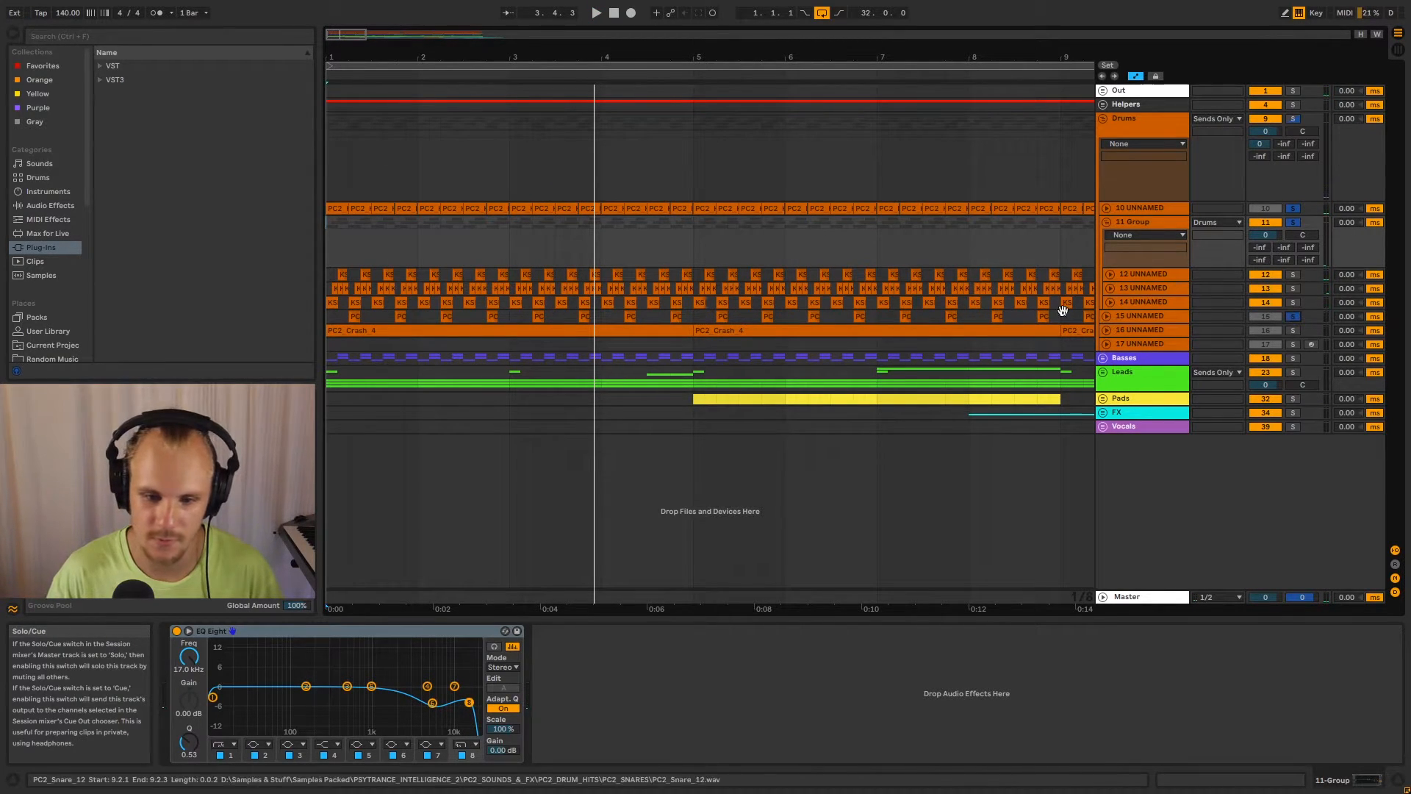
pyautogui.press('space')
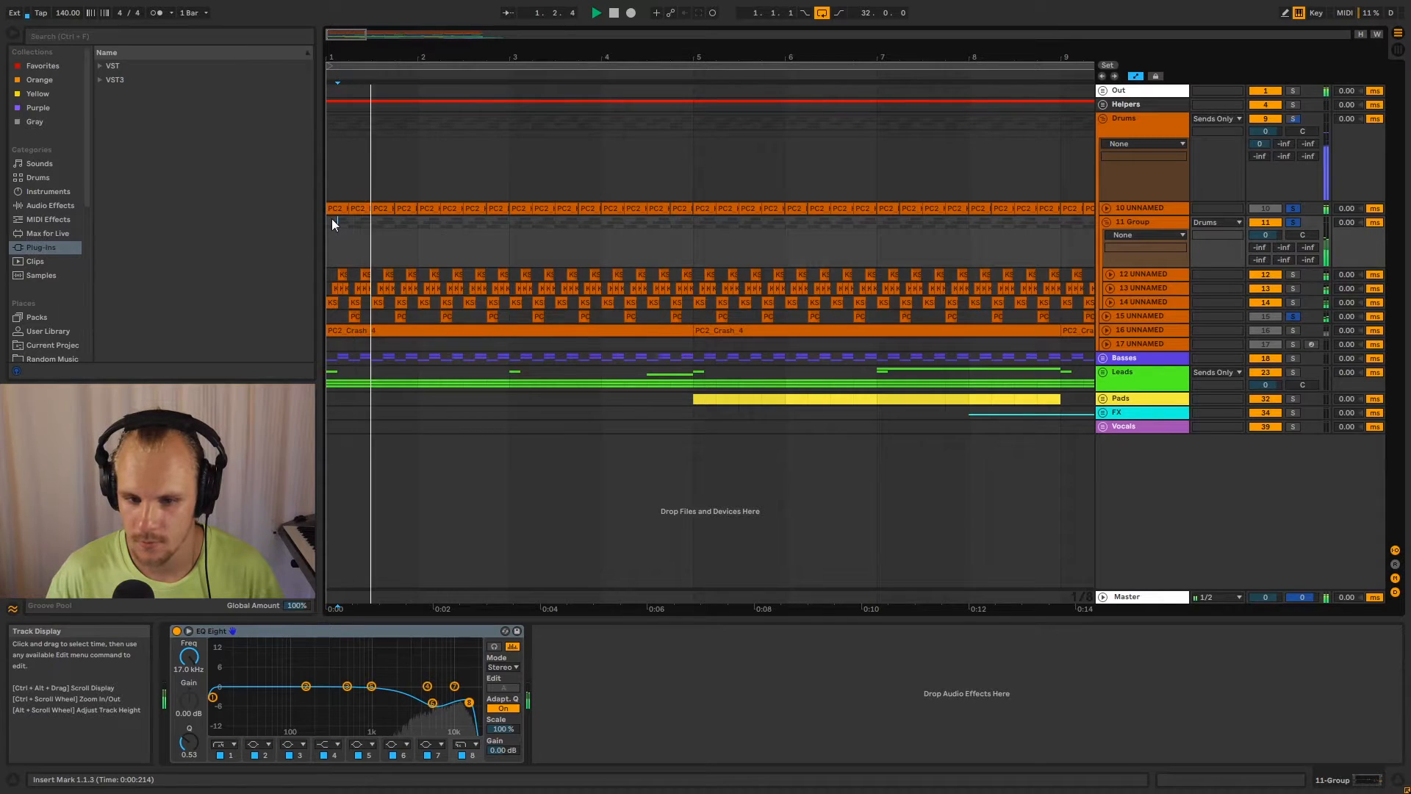
pyautogui.click(1142, 223)
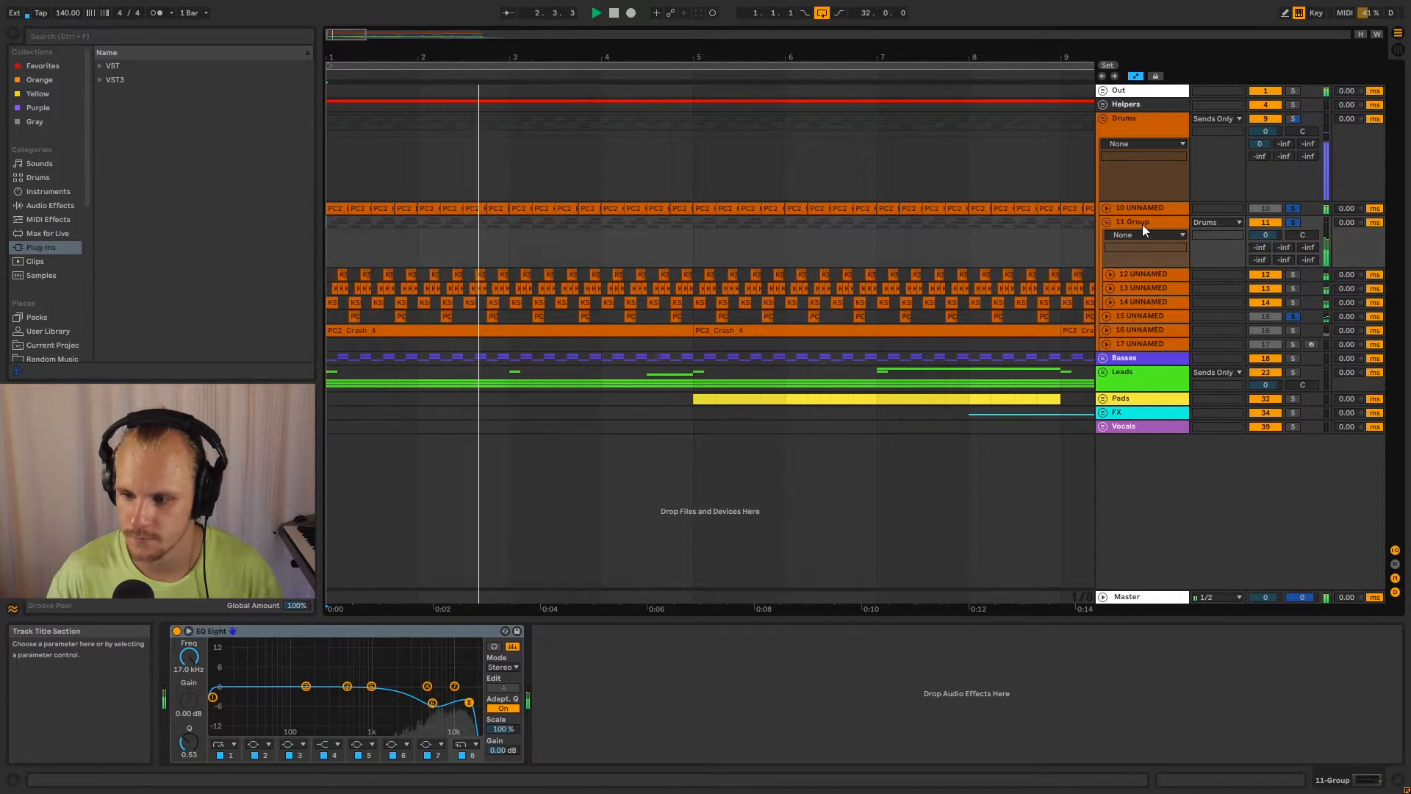
pyautogui.click(1107, 222)
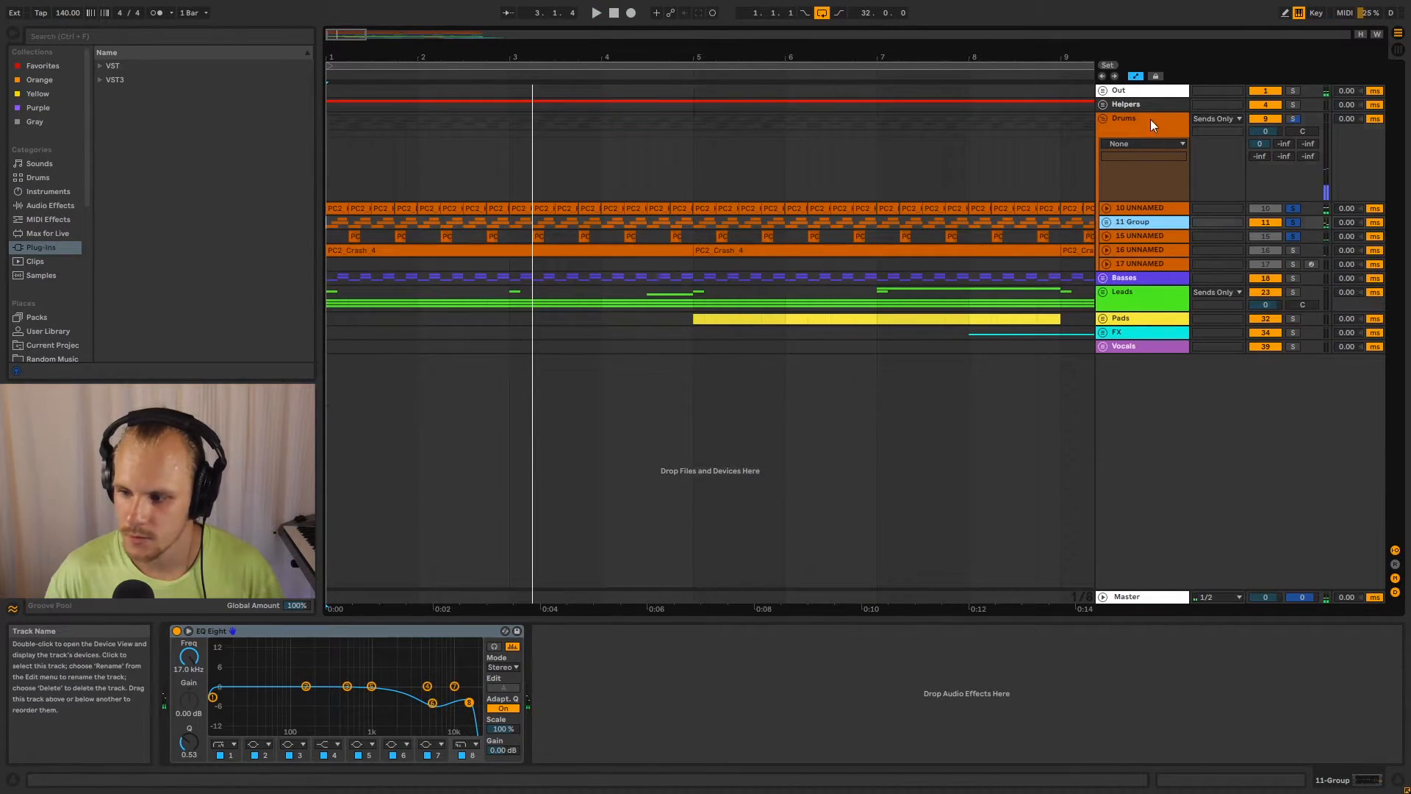
pyautogui.click(1150, 120)
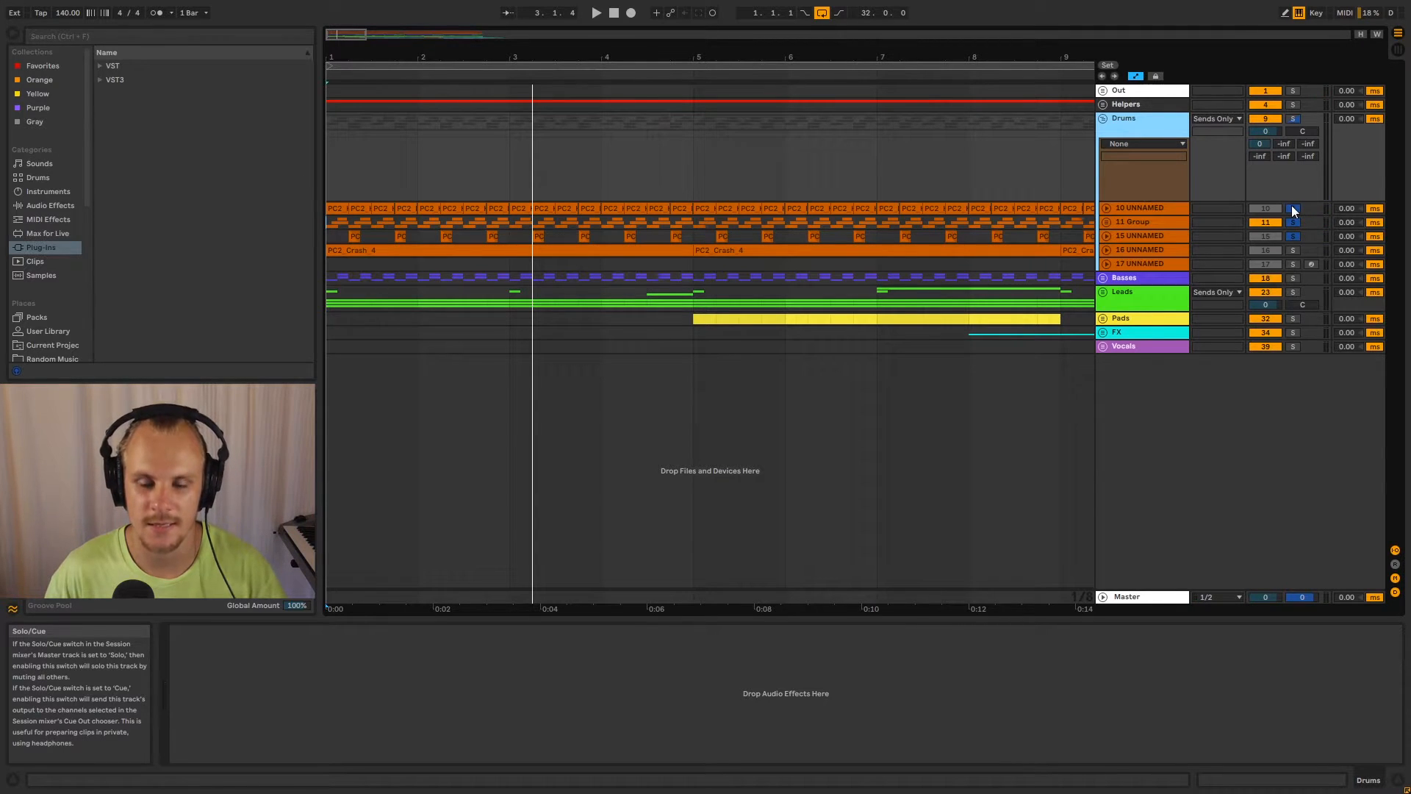
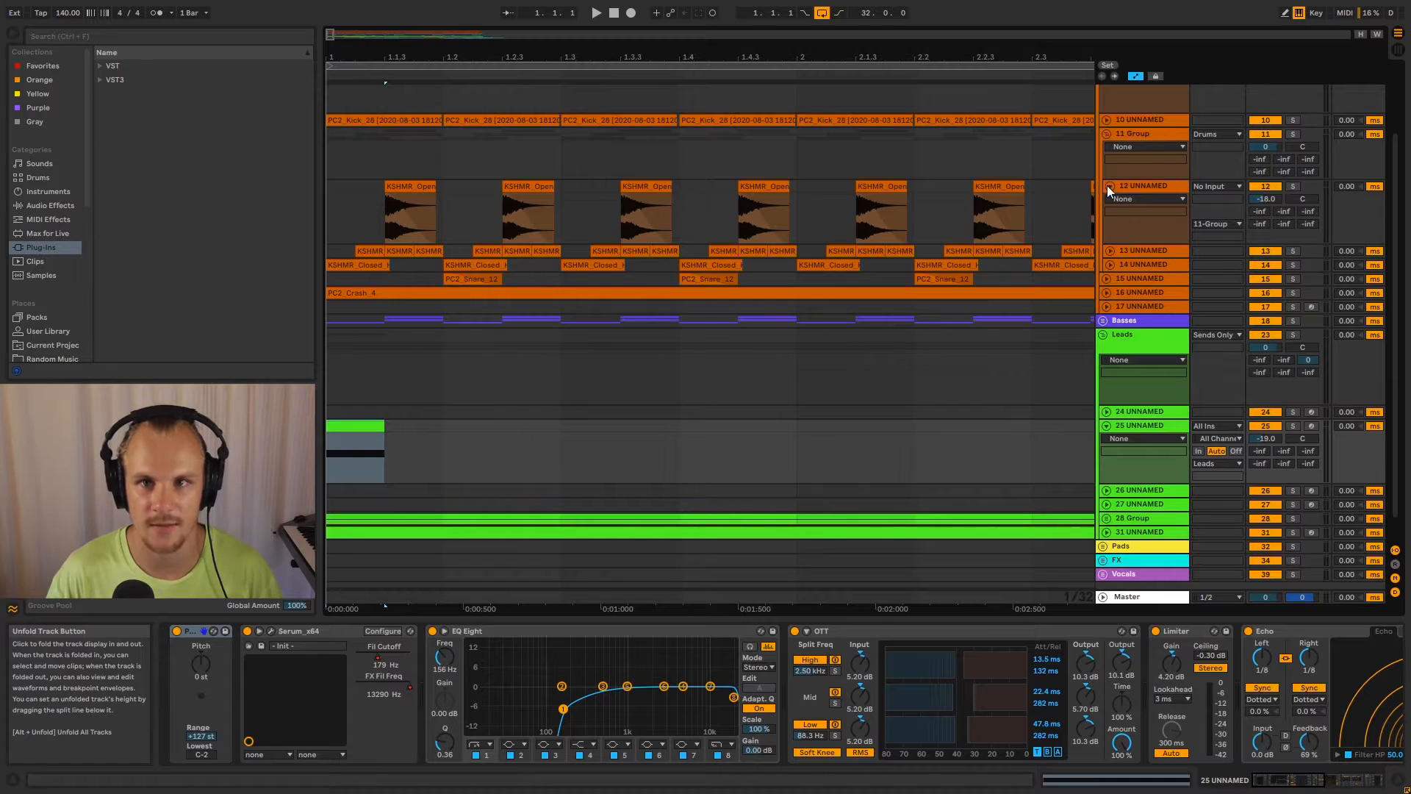
# Fold track 12 UNNAMED and the 11 Group, and unfold the 28 Group with its track 29 UNNAMED.
pyautogui.click(1109, 185)
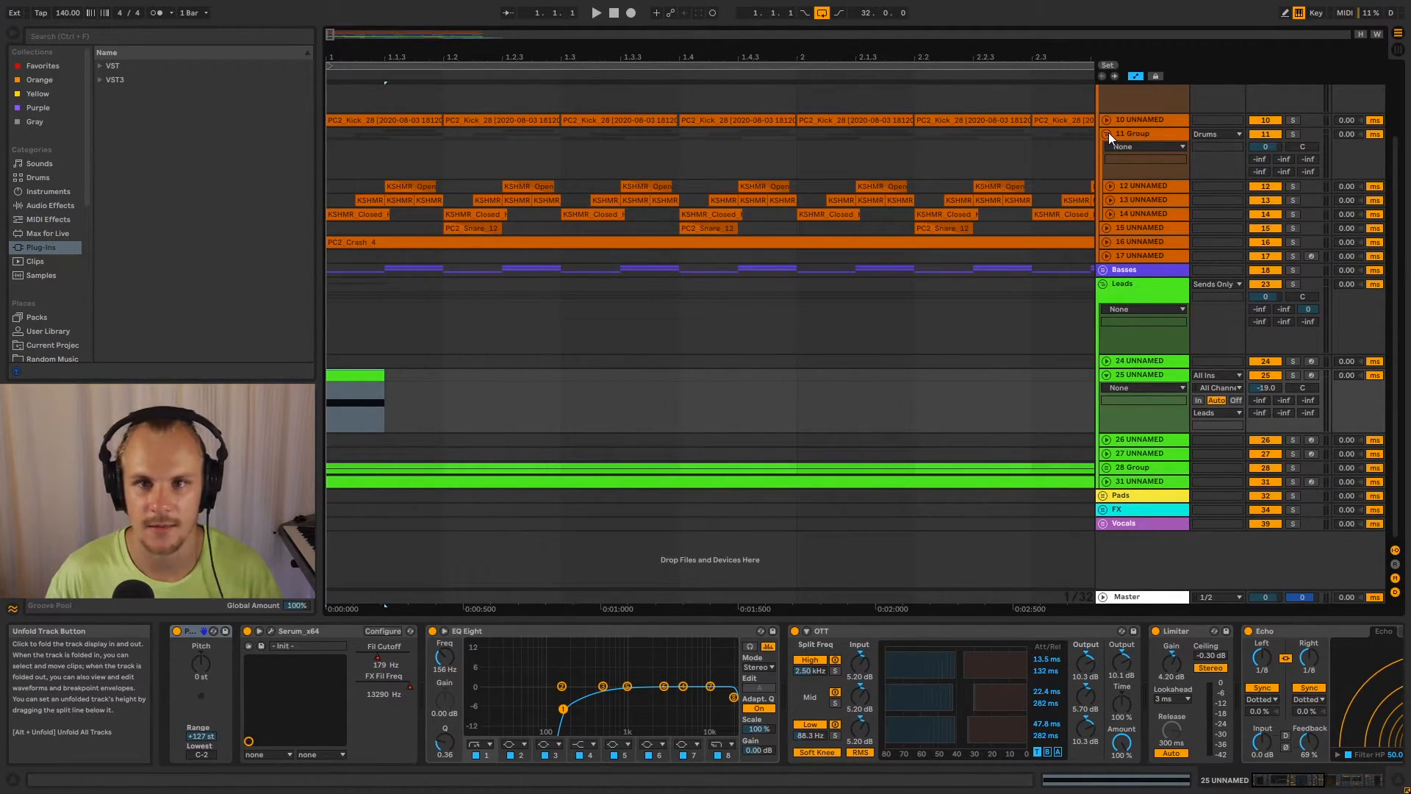
pyautogui.click(1108, 135)
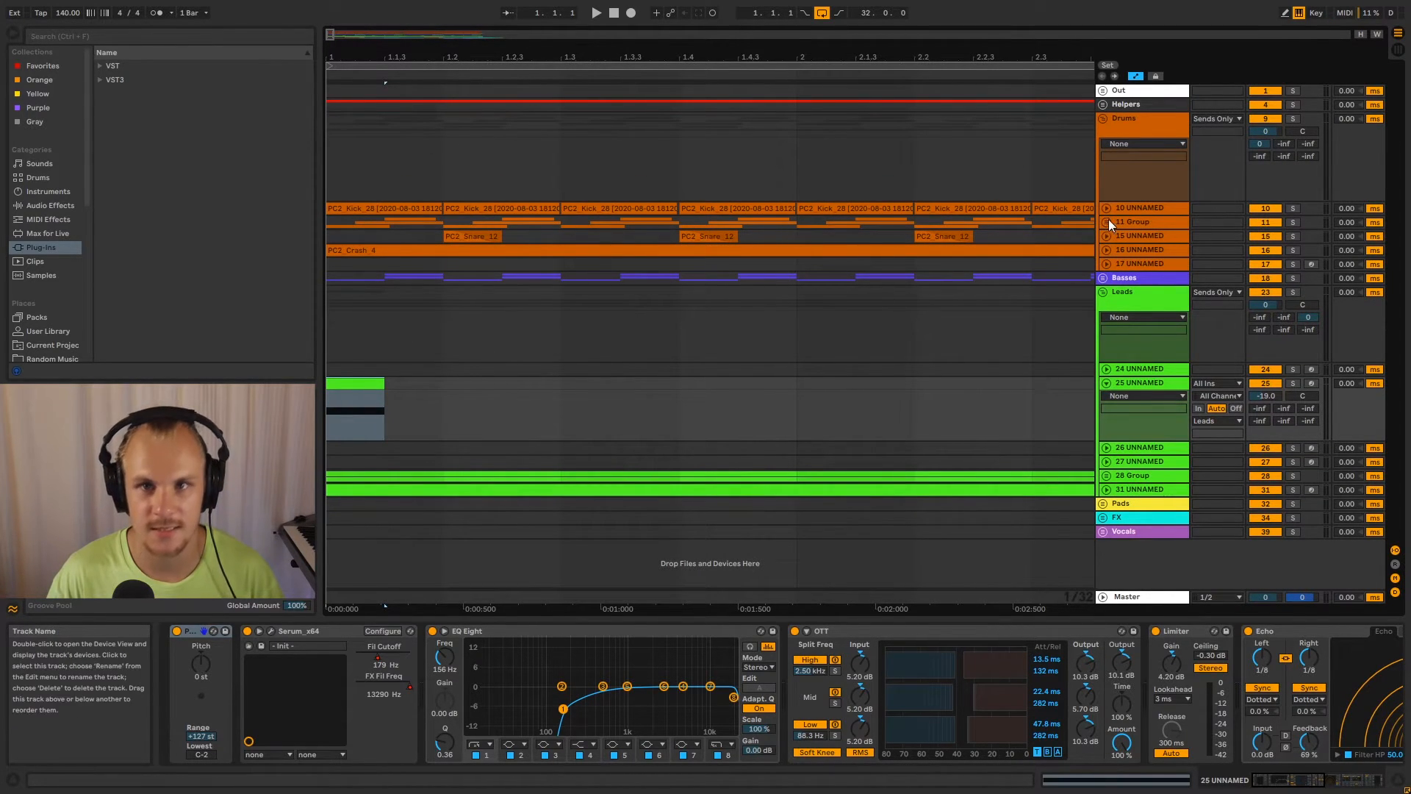
pyautogui.click(1107, 476)
pyautogui.click(1132, 474)
pyautogui.click(1110, 527)
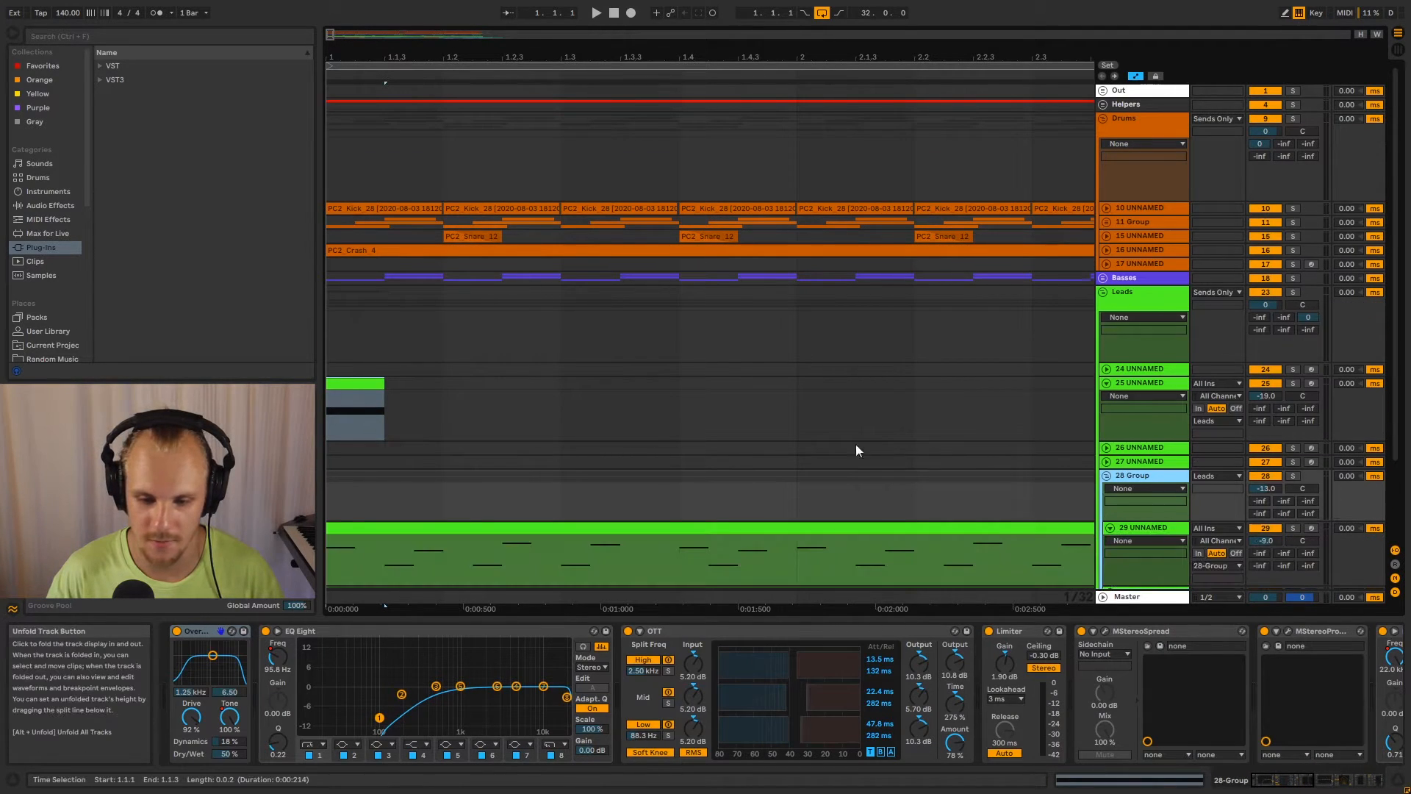
# Open the MIDI clip on 29 UNNAMED and examine its notes in an enlarged note editor, shrinking the editor again.
pyautogui.scroll(-2, 855, 444)
pyautogui.click(438, 454)
pyautogui.click(350, 491)
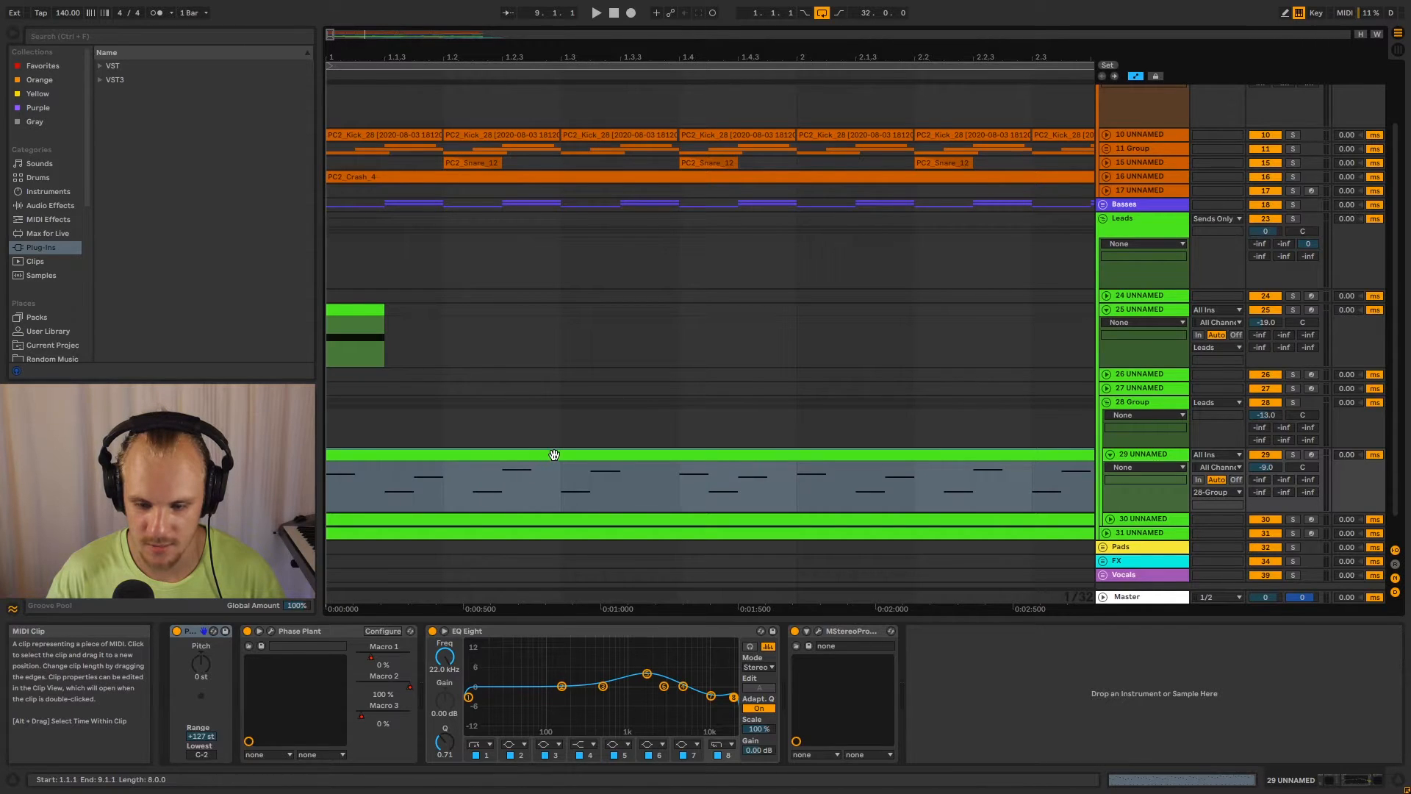
pyautogui.doubleClick(544, 509)
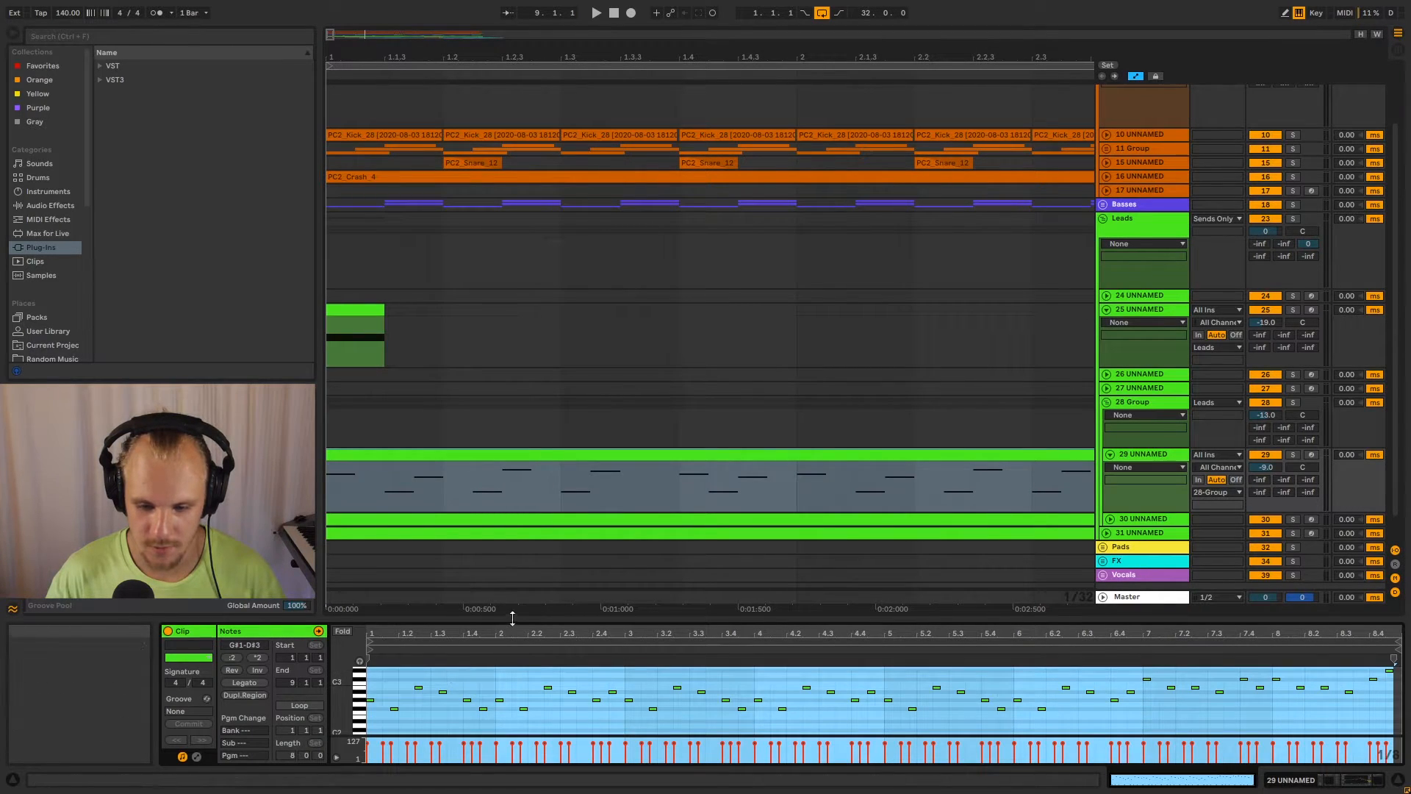
pyautogui.moveTo(513, 618); pyautogui.dragTo(527, 430)
pyautogui.scroll(3, 466, 545)
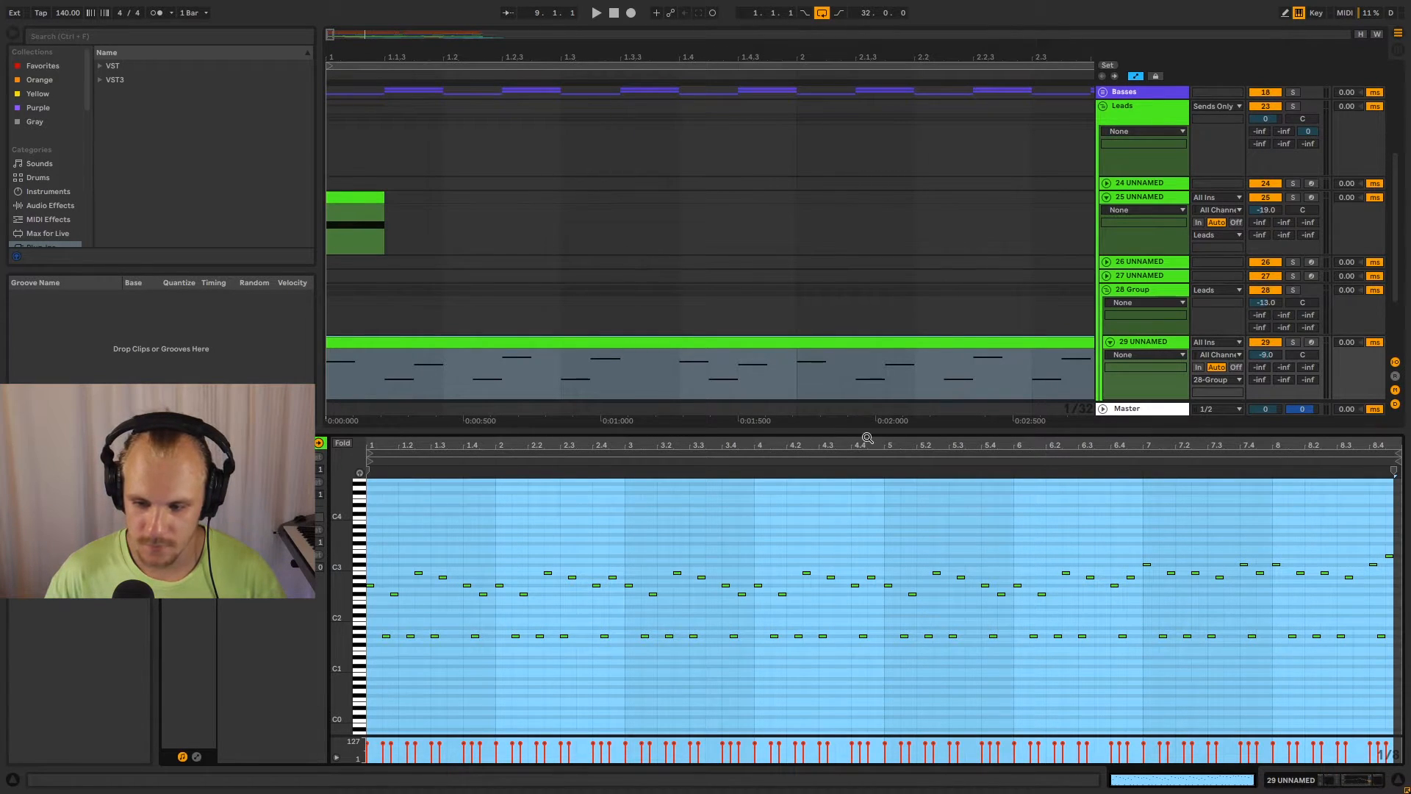
pyautogui.moveTo(873, 430); pyautogui.dragTo(868, 619)
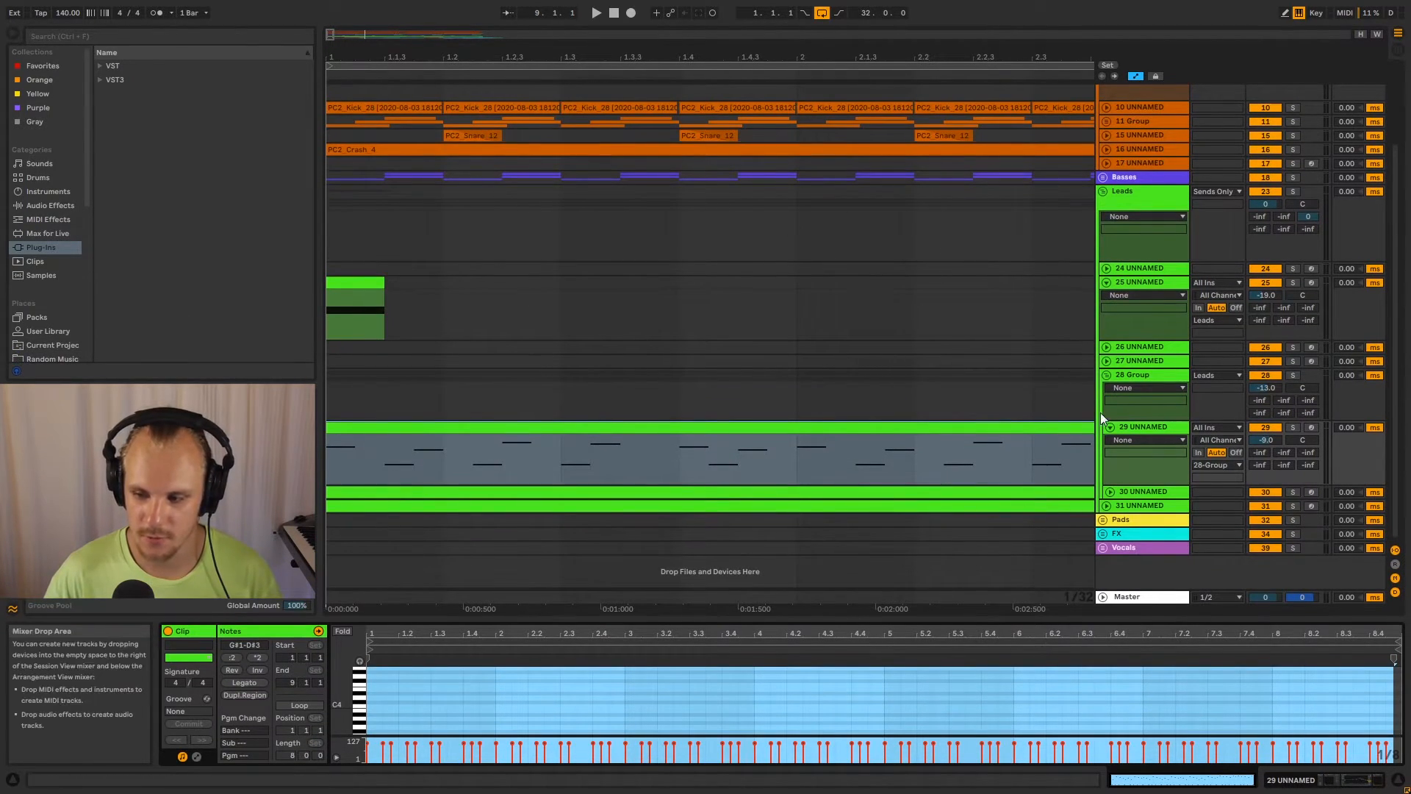
# Fold the 28 Group, track 25 UNNAMED and the whole Leads group.
pyautogui.click(1106, 375)
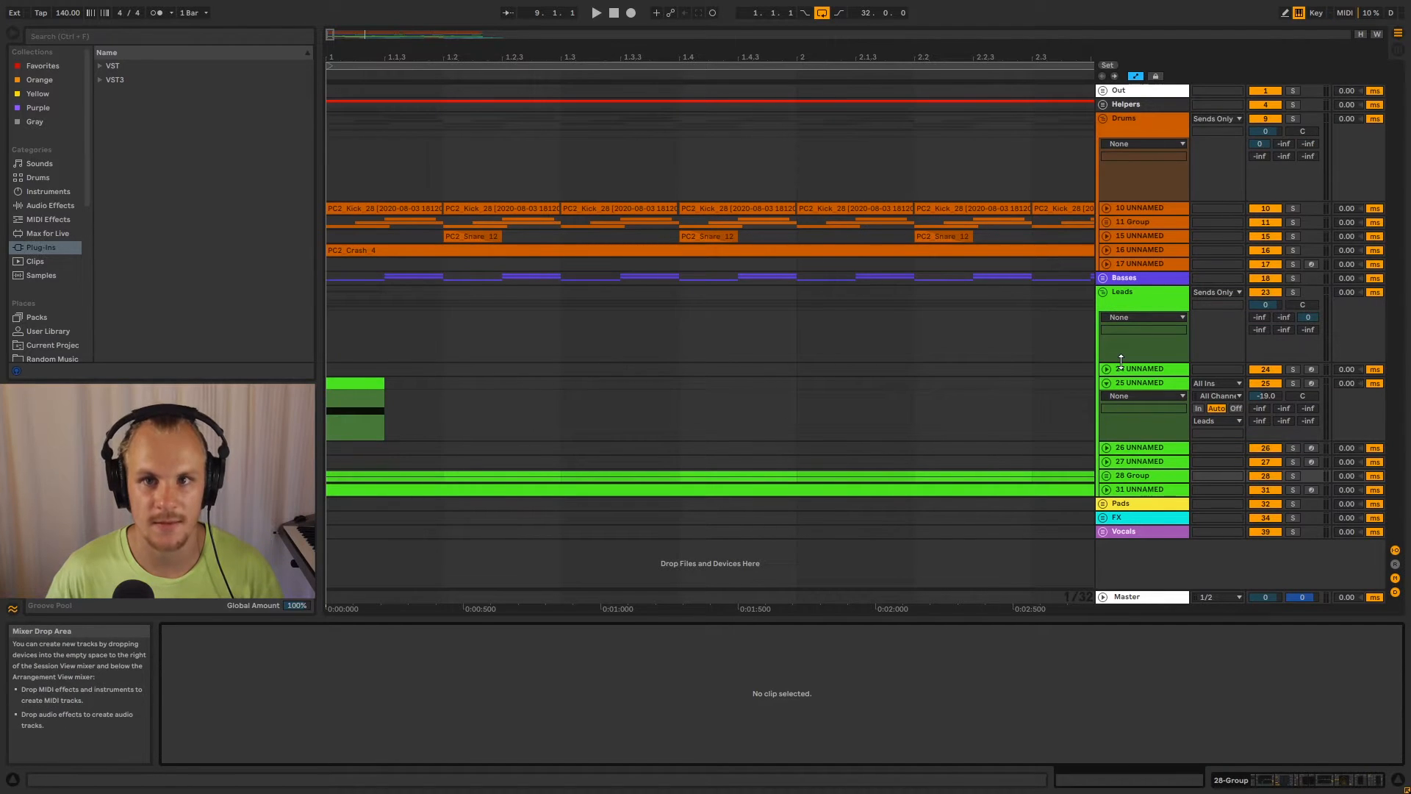
pyautogui.click(1106, 383)
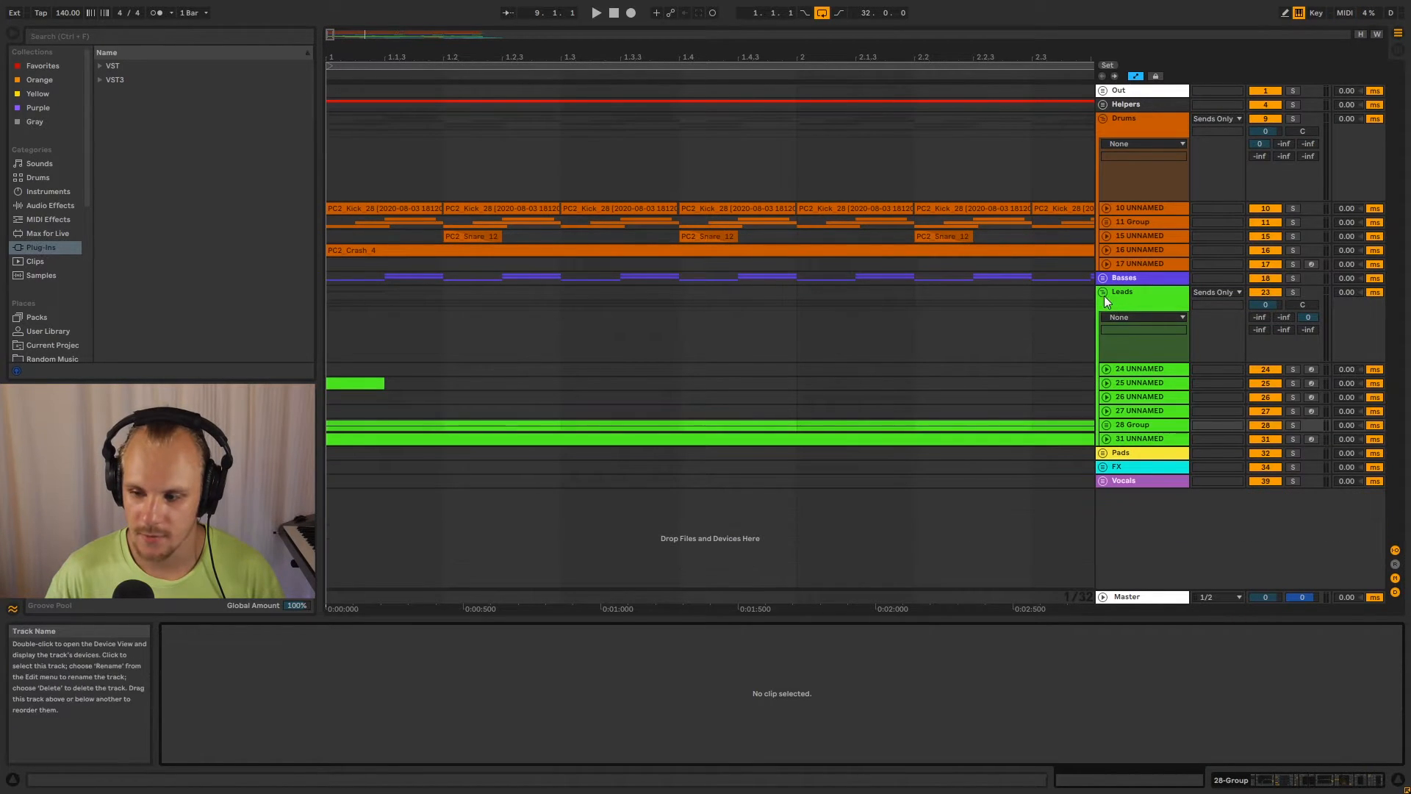
pyautogui.click(1103, 293)
# Unfold the Basses group and solo its 19 Group together with the kick track 10 UNNAMED.
pyautogui.click(1103, 277)
pyautogui.click(1148, 277)
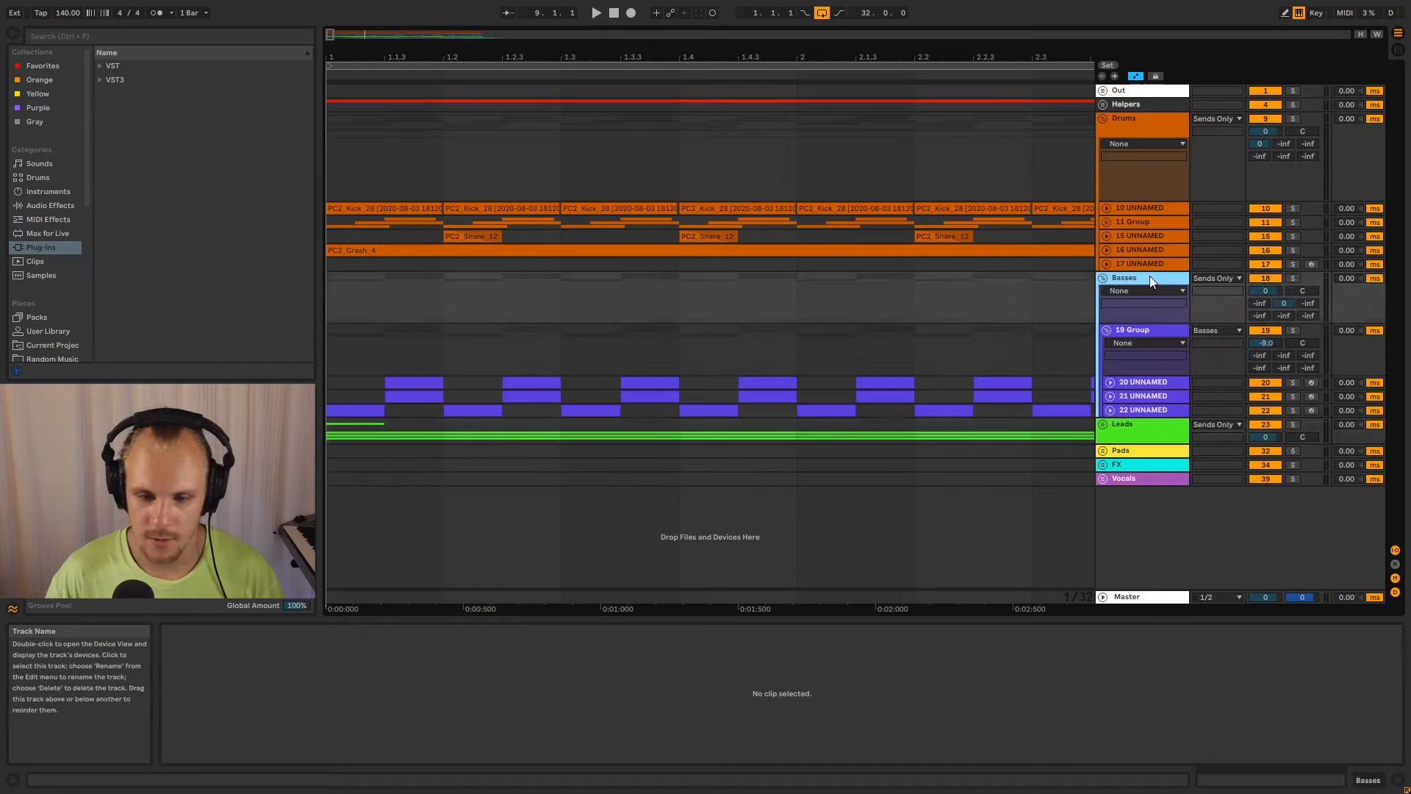
pyautogui.moveTo(426, 57); pyautogui.dragTo(426, 8)
pyautogui.click(1293, 330)
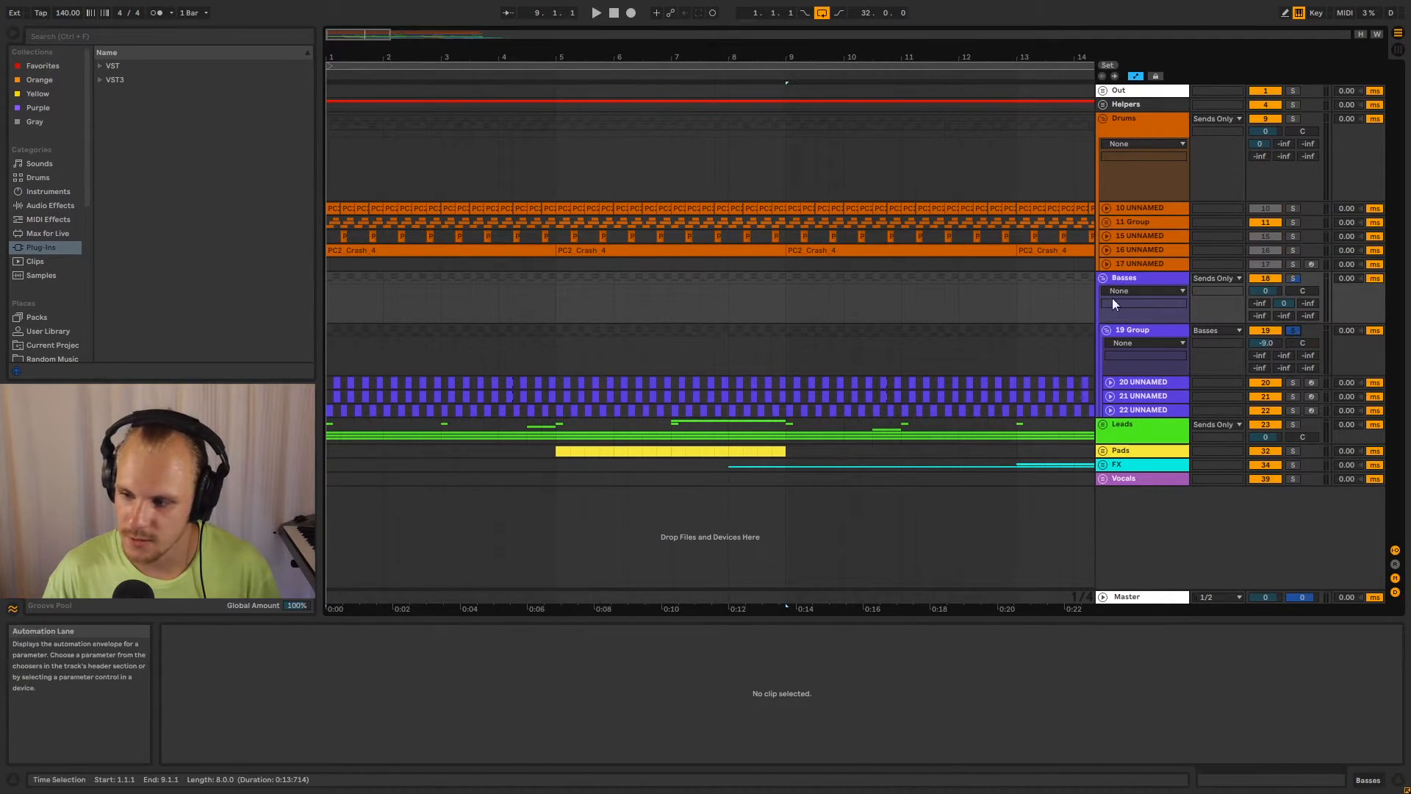
pyautogui.click(1293, 208)
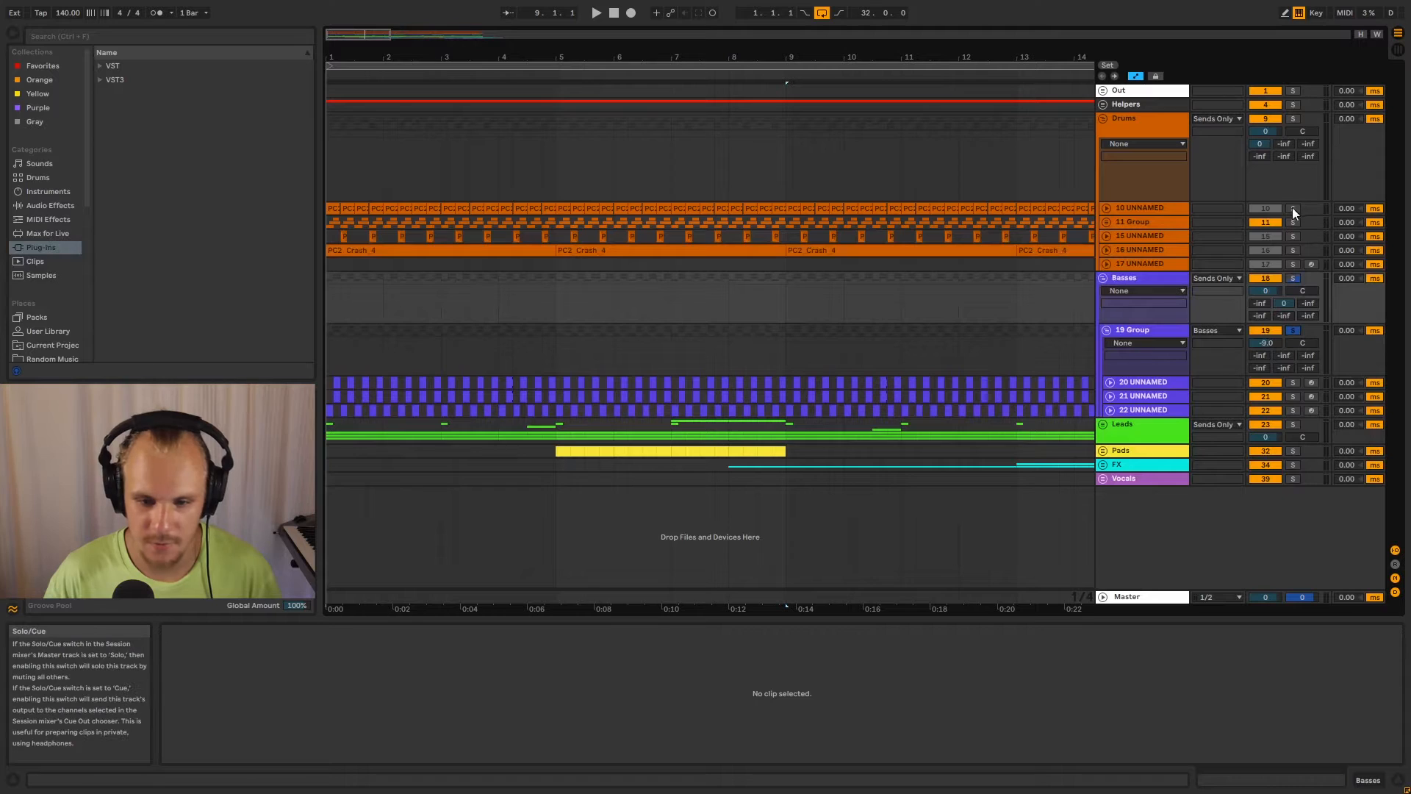
# Play the soloed kick and bass from the start of the arrangement and clear the solos.
pyautogui.click(329, 275)
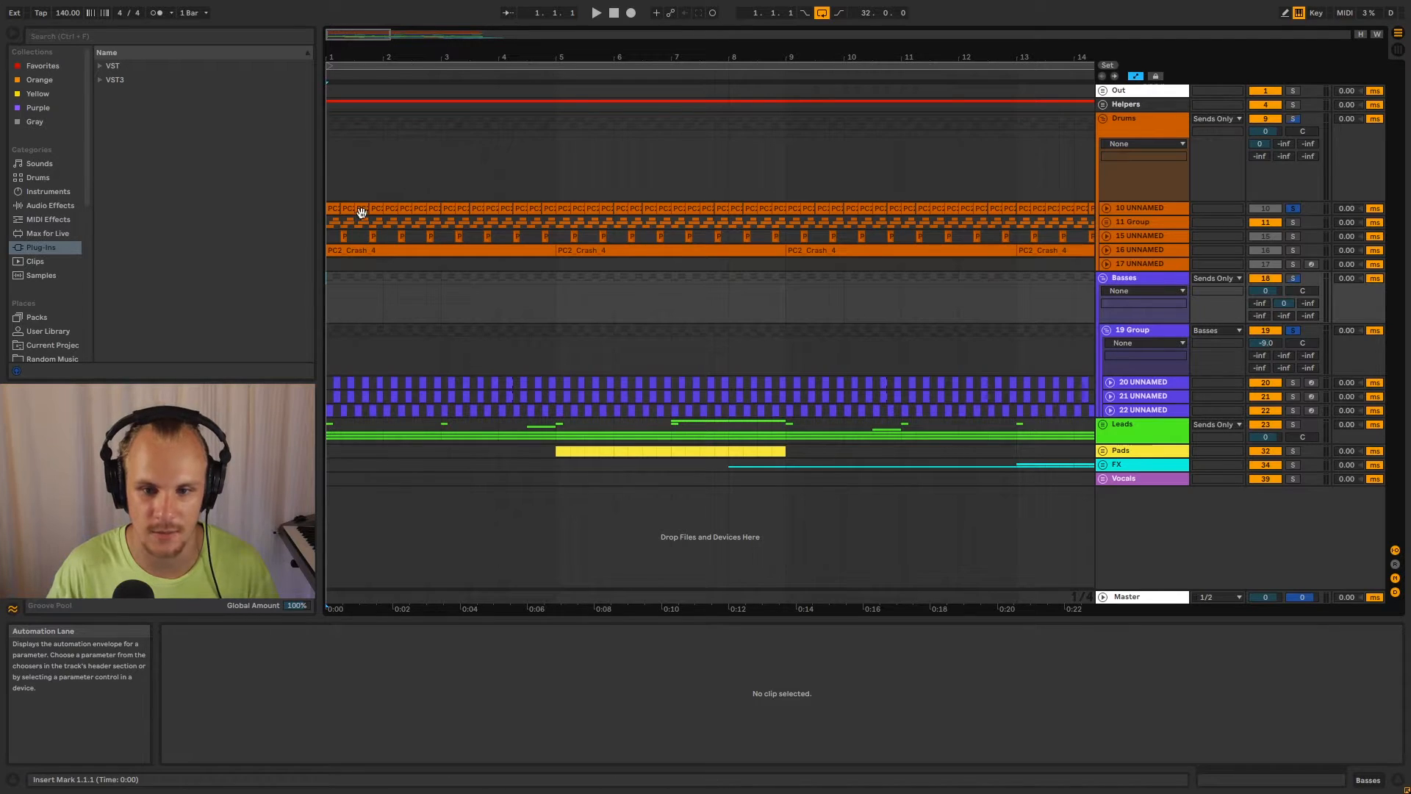
pyautogui.moveTo(359, 58); pyautogui.dragTo(359, 194)
pyautogui.press('space')
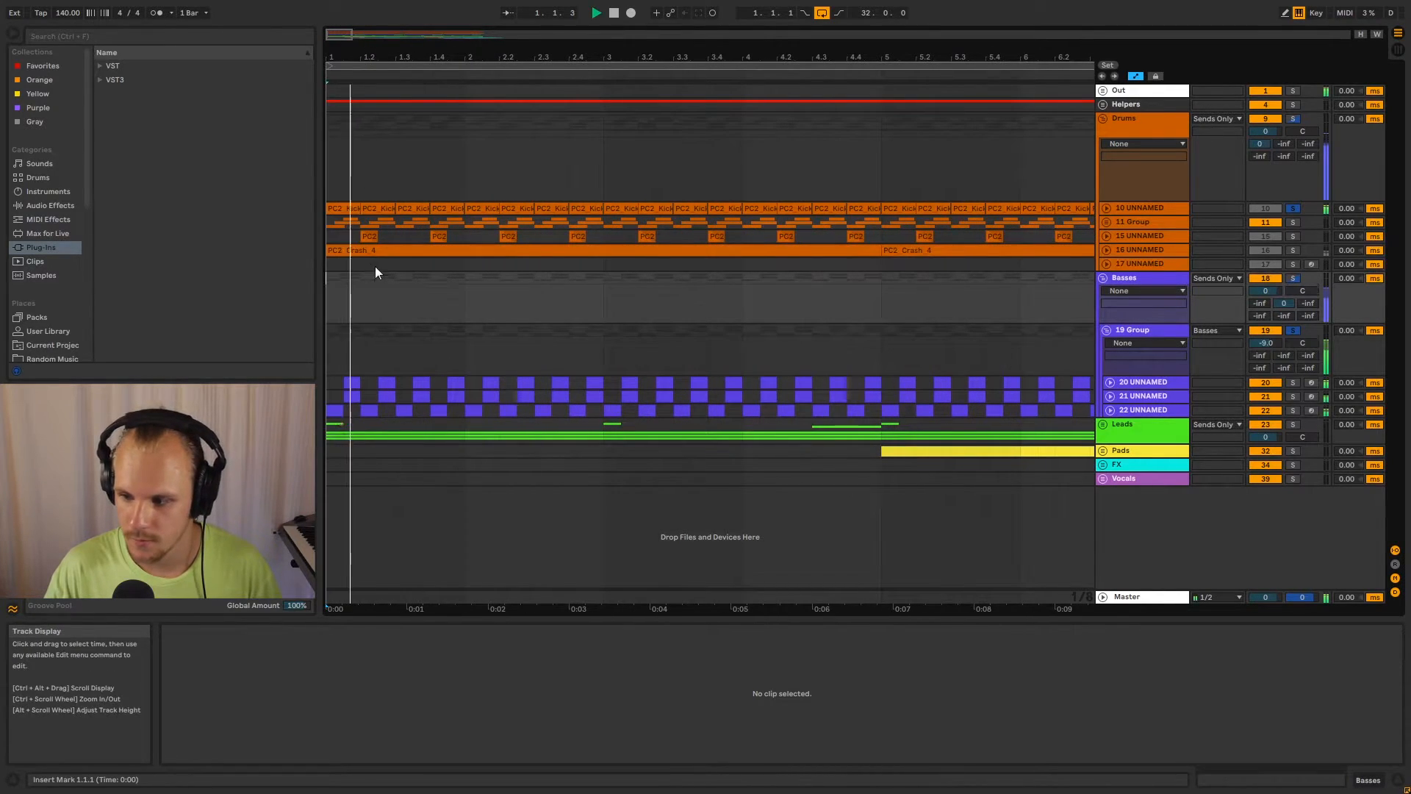
pyautogui.click(1297, 332)
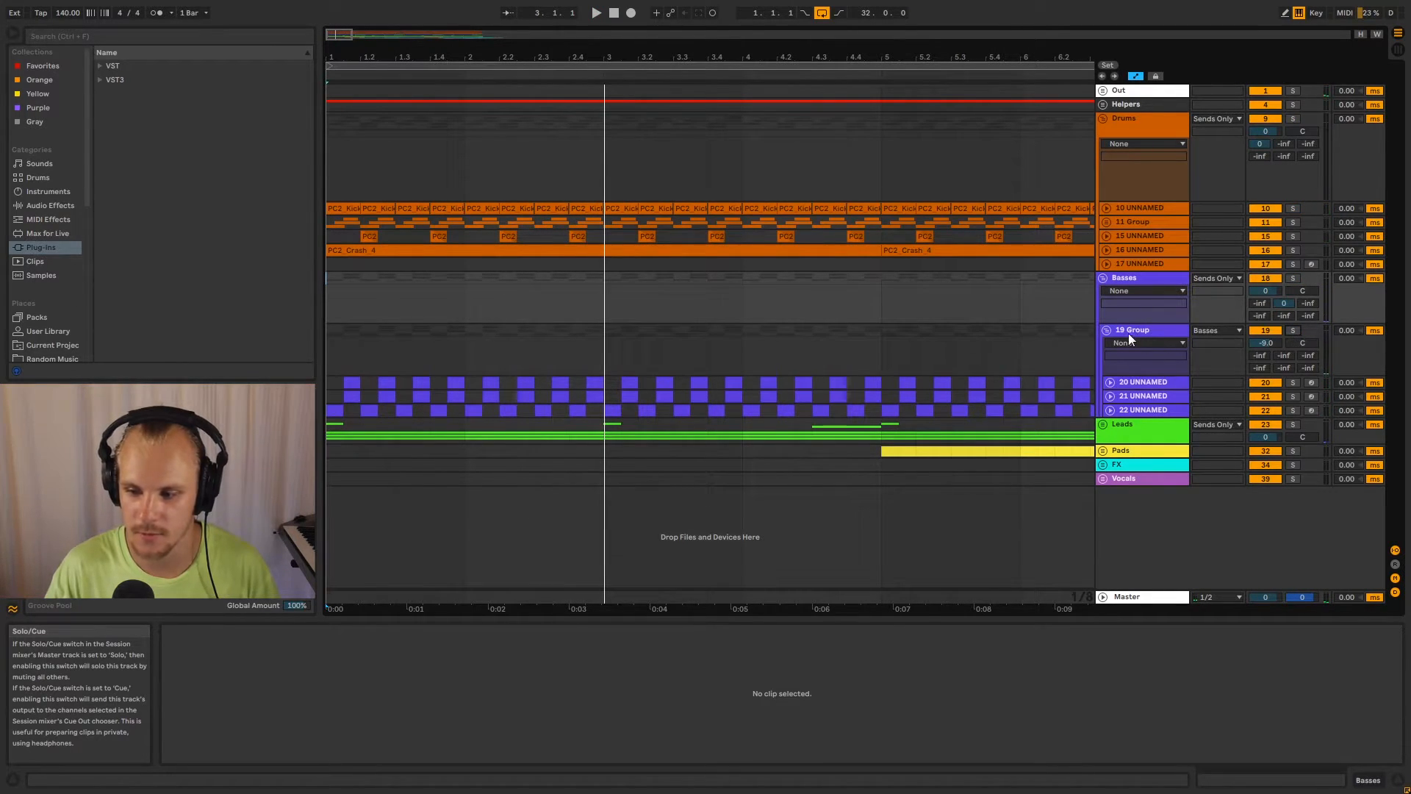
# Fold the 19 Group inside Basses and unfold the Leads group.
pyautogui.click(1108, 330)
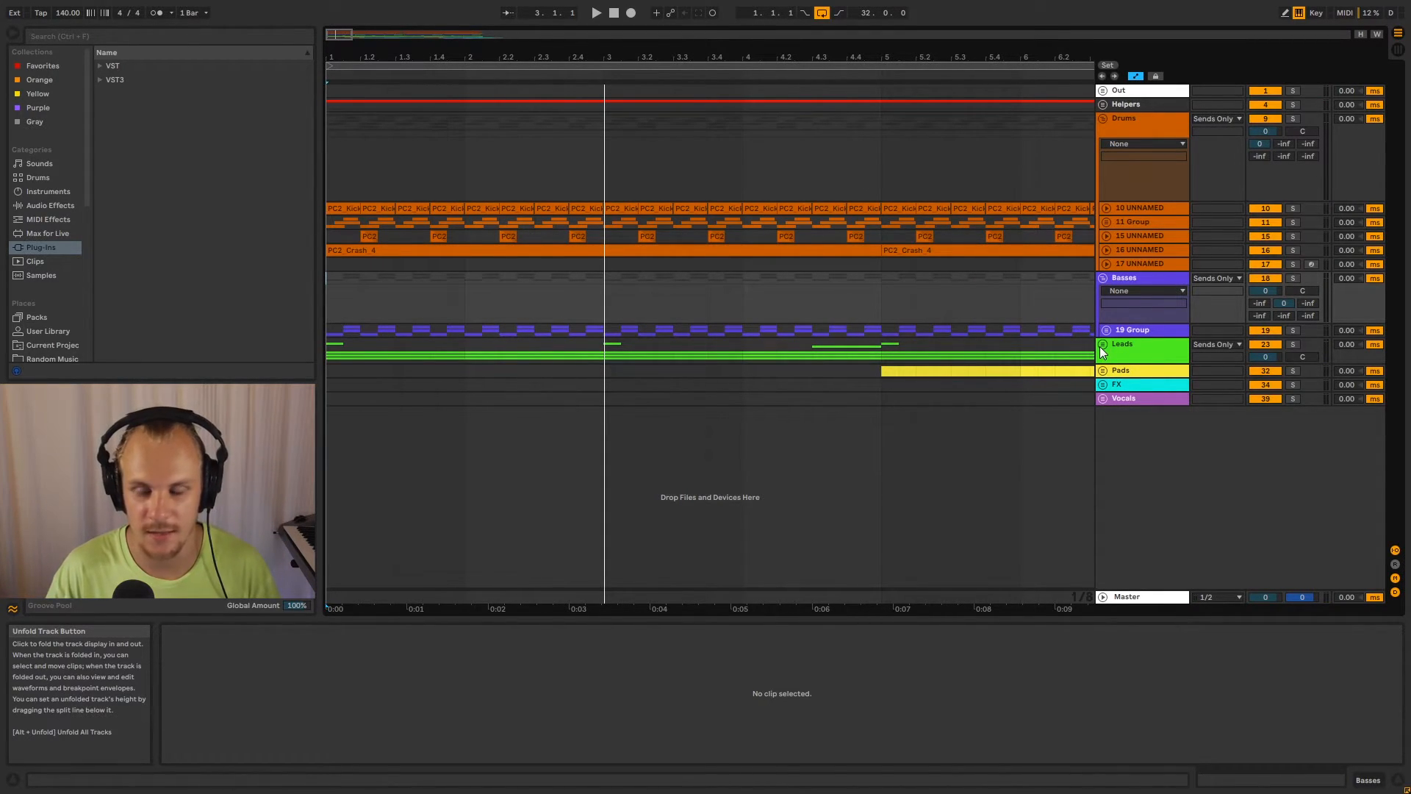
pyautogui.click(1135, 347)
pyautogui.click(1104, 344)
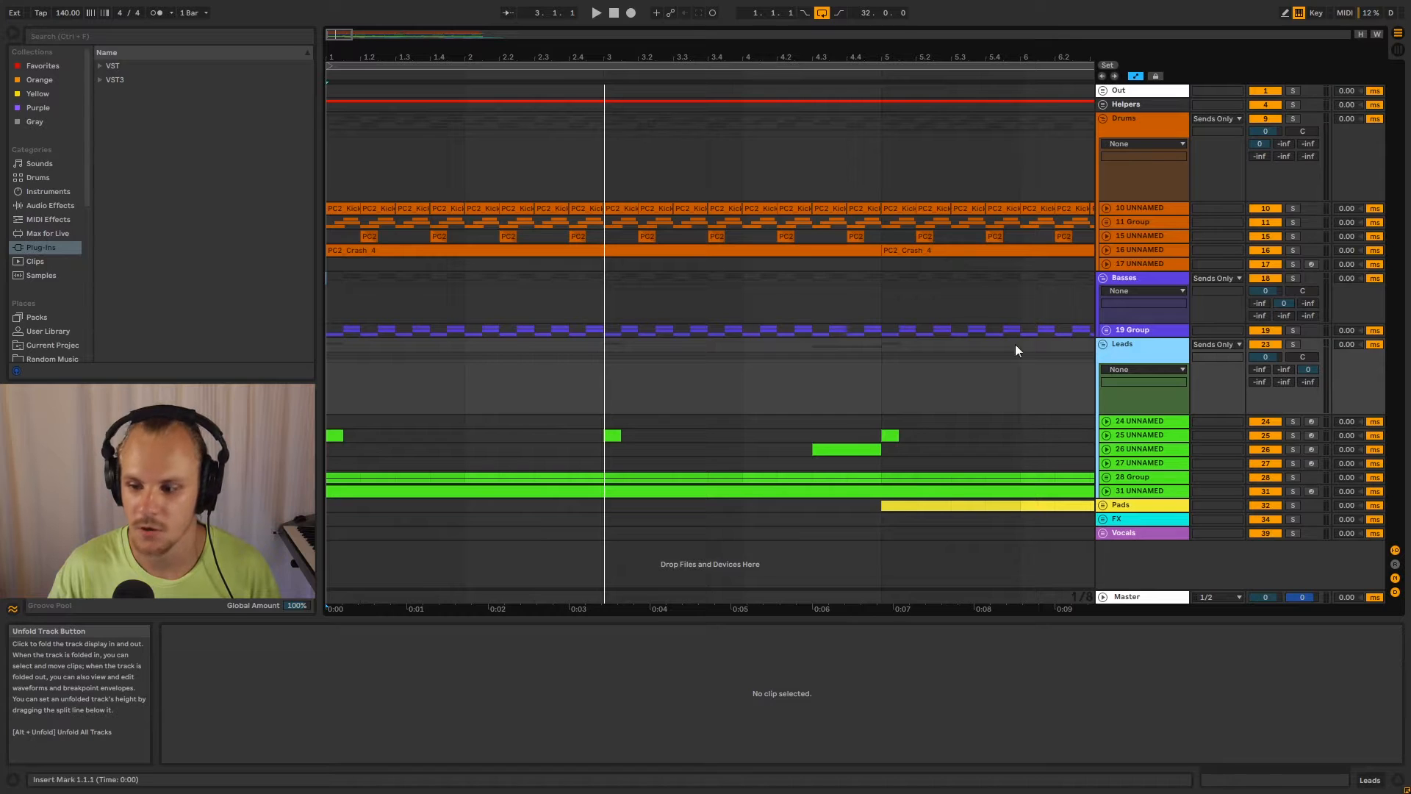
pyautogui.click(1144, 474)
pyautogui.click(1105, 477)
pyautogui.doubleClick(1149, 478)
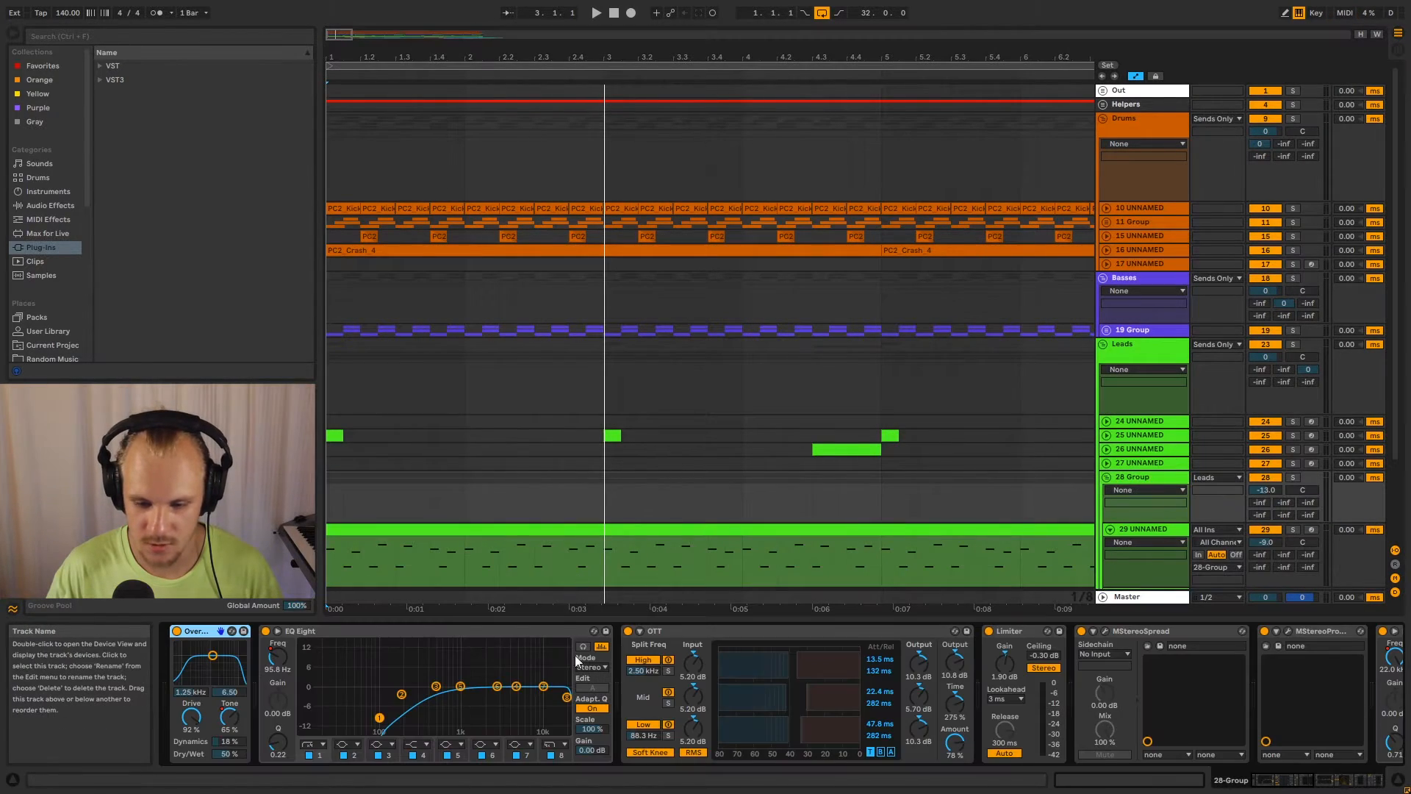
pyautogui.click(382, 644)
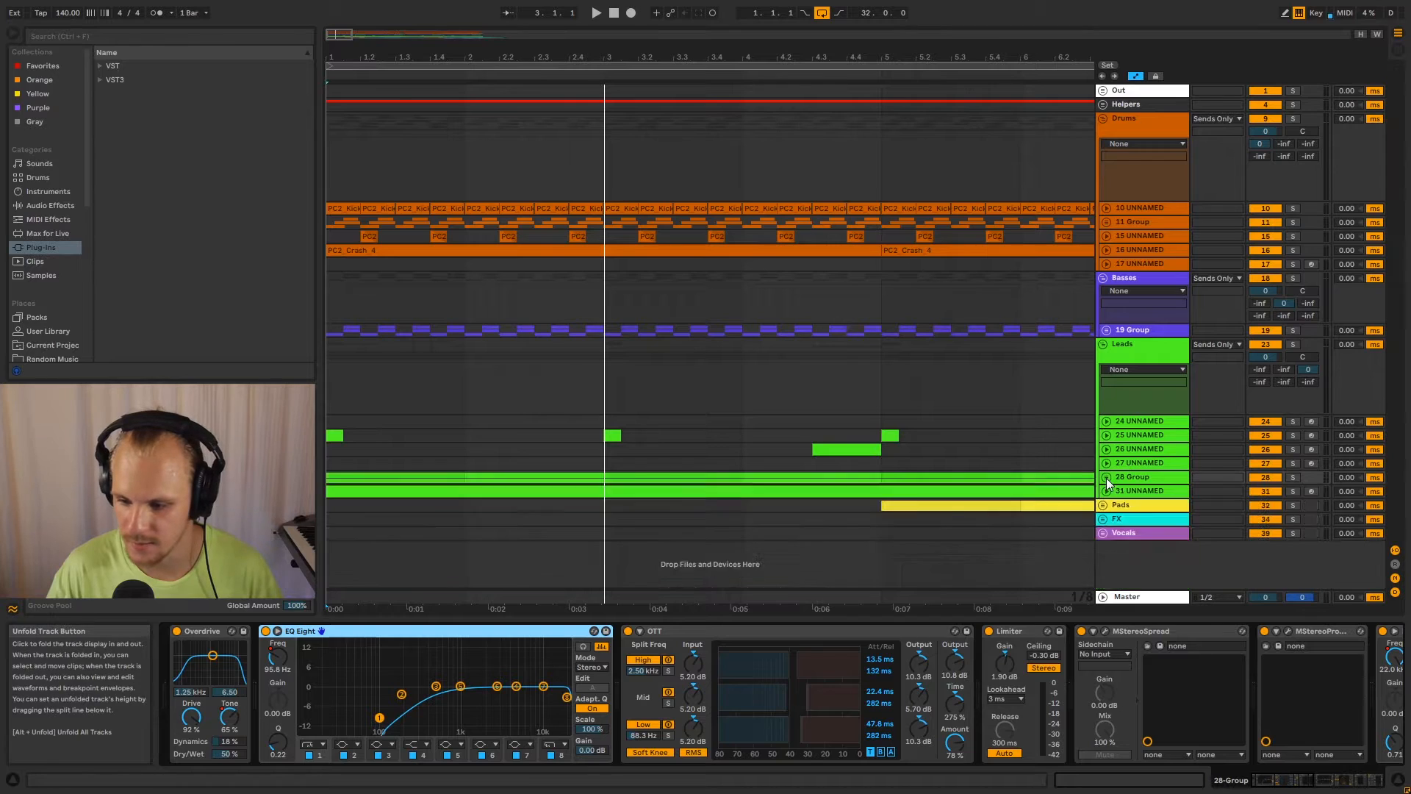
pyautogui.click(1105, 477)
# Examine the device chains of tracks 26, 25 and 24 UNNAMED, select track 24's clip at bar 7, and fold the Leads group.
pyautogui.click(1139, 449)
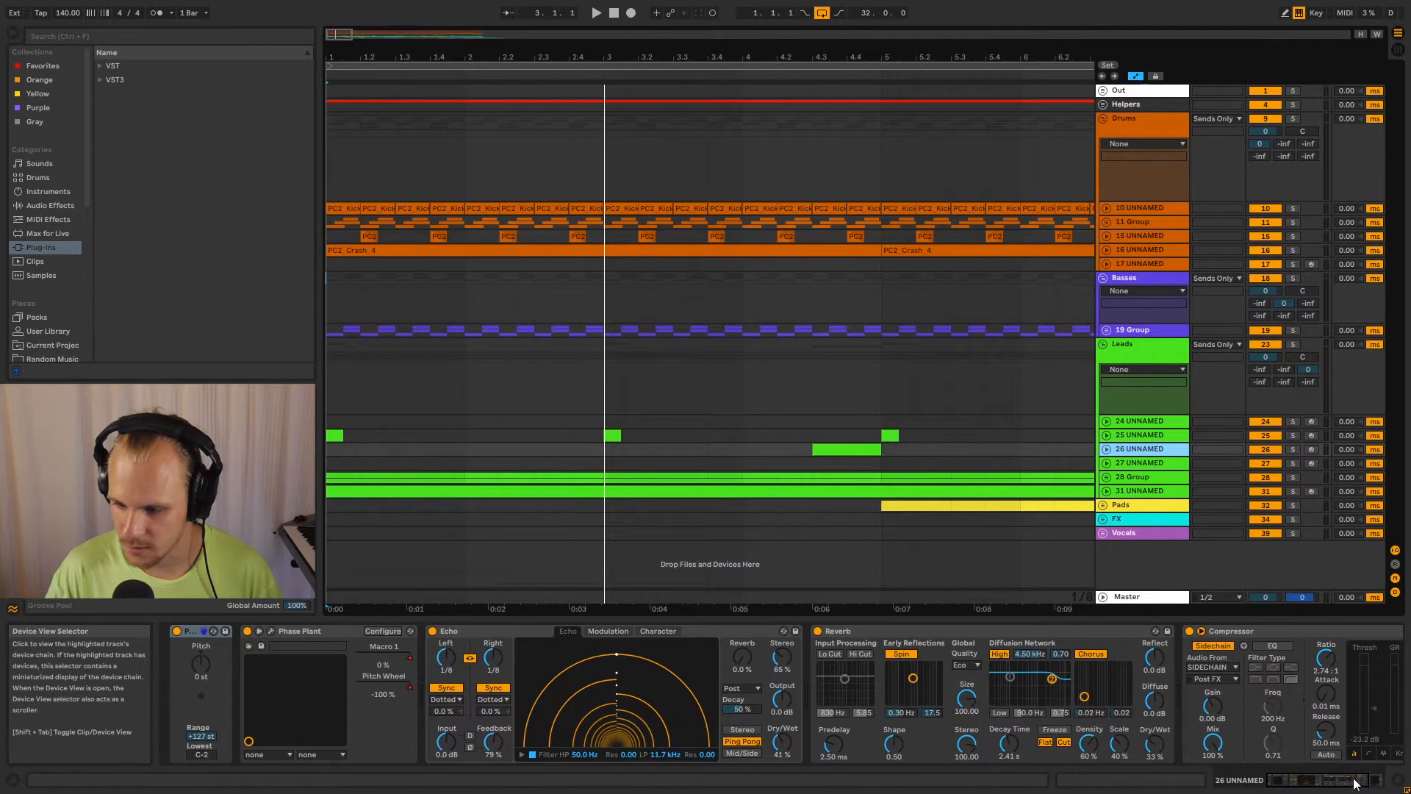
pyautogui.click(1138, 435)
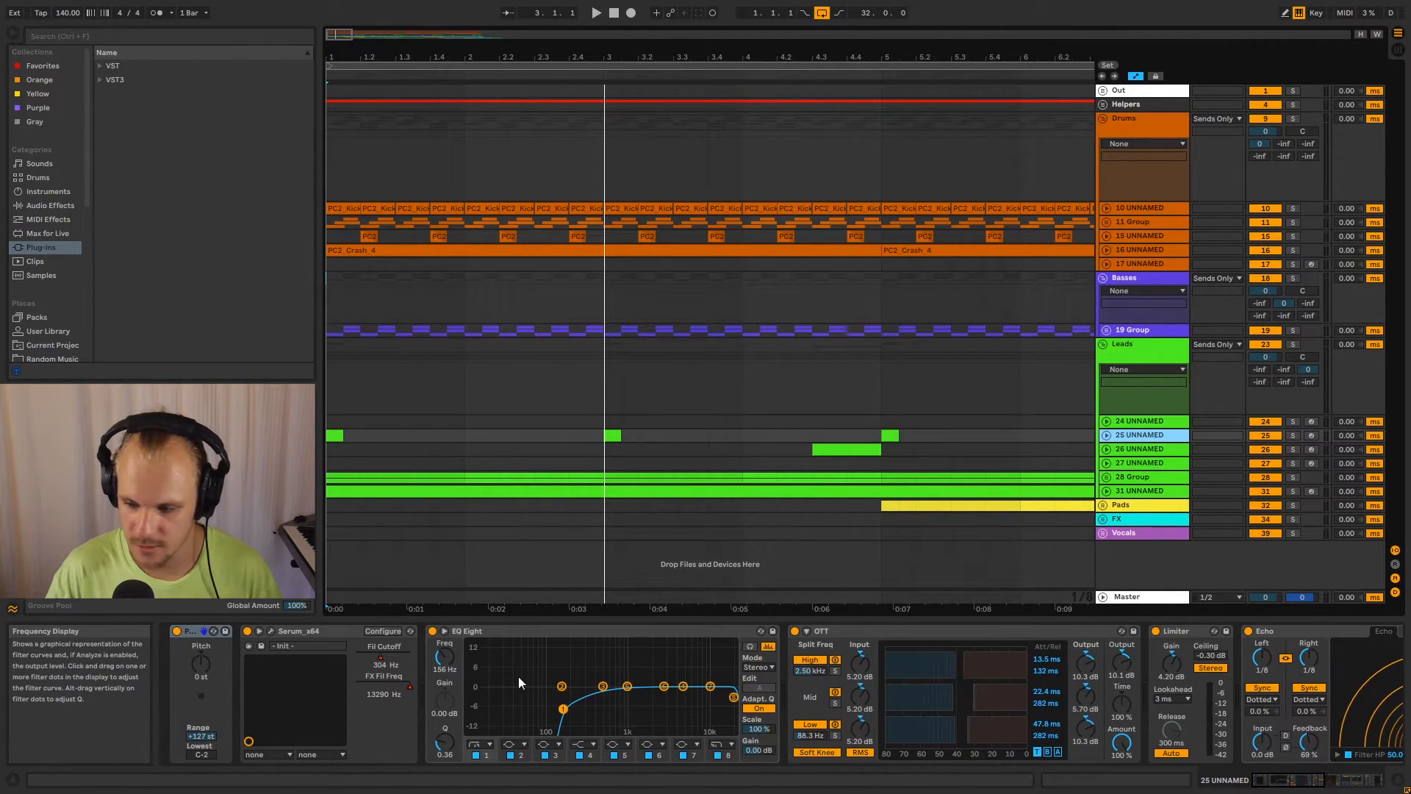
pyautogui.click(1140, 449)
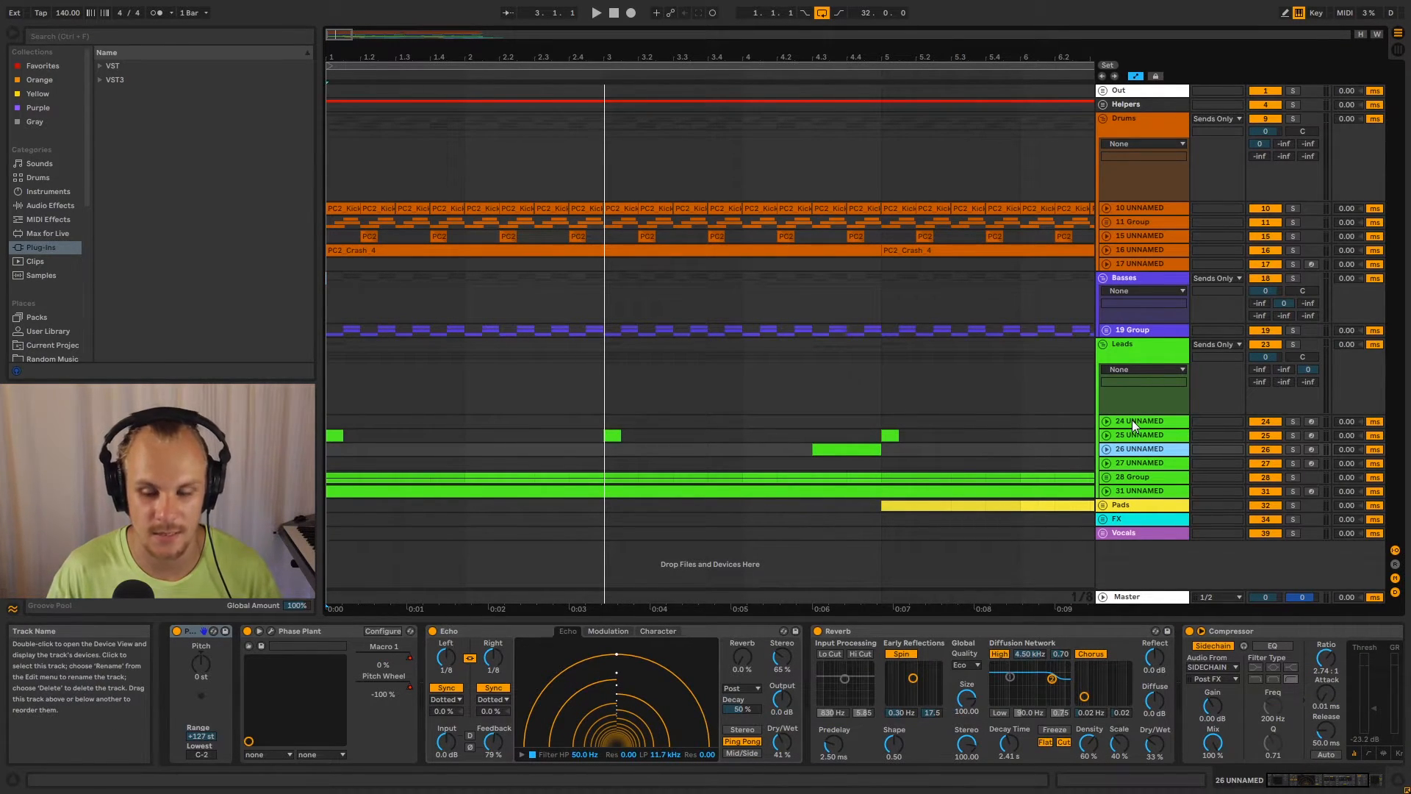
pyautogui.moveTo(879, 56); pyautogui.dragTo(879, 13)
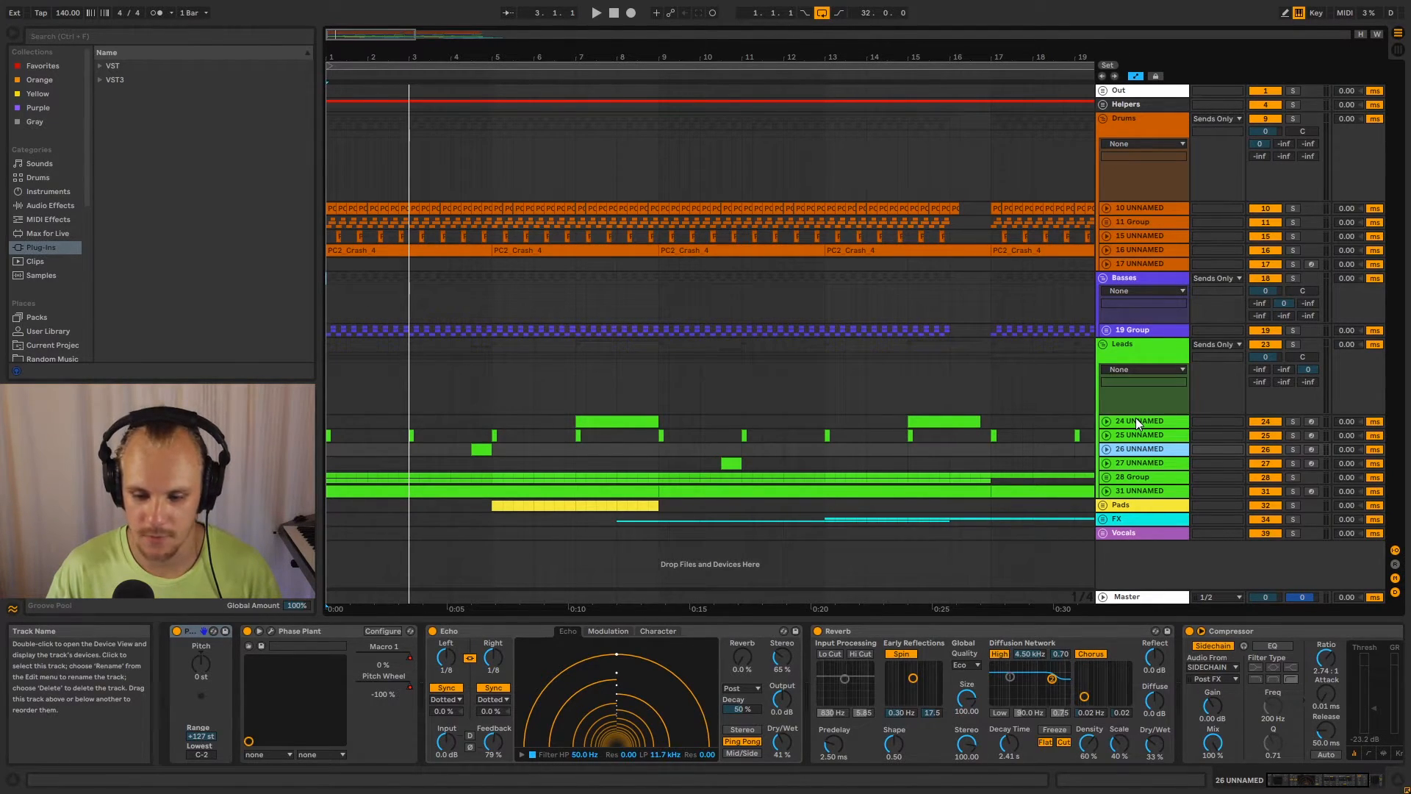
pyautogui.click(1138, 424)
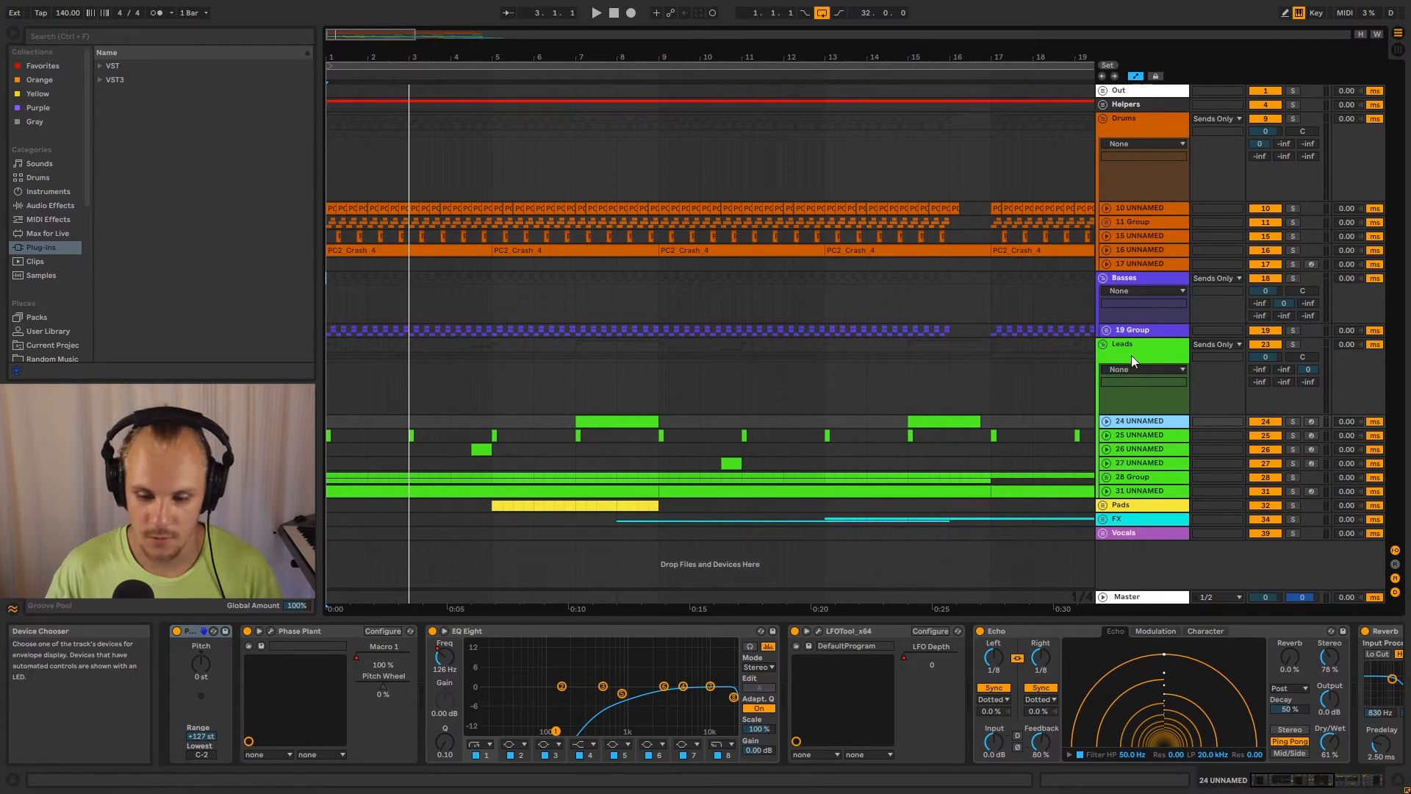
pyautogui.click(582, 421)
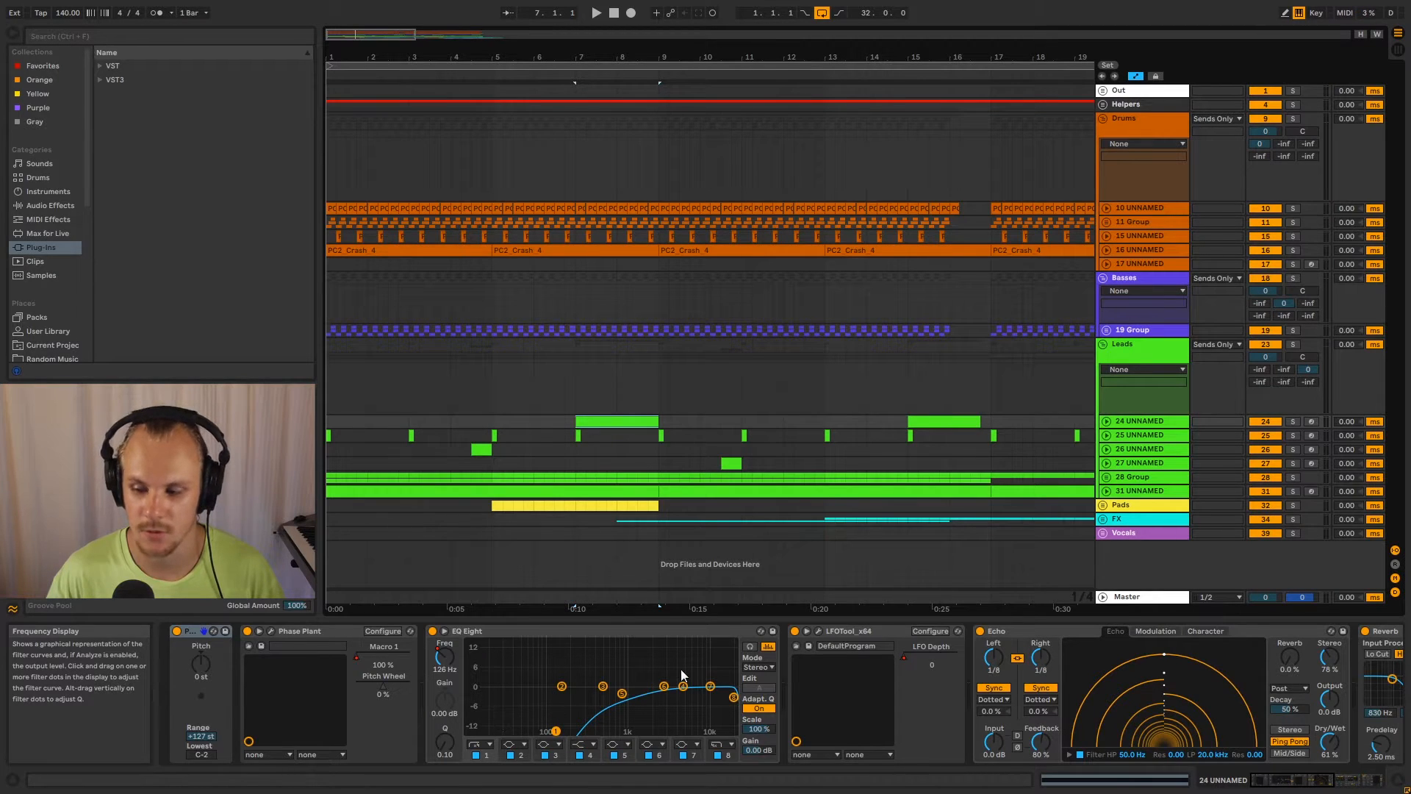
pyautogui.click(1104, 345)
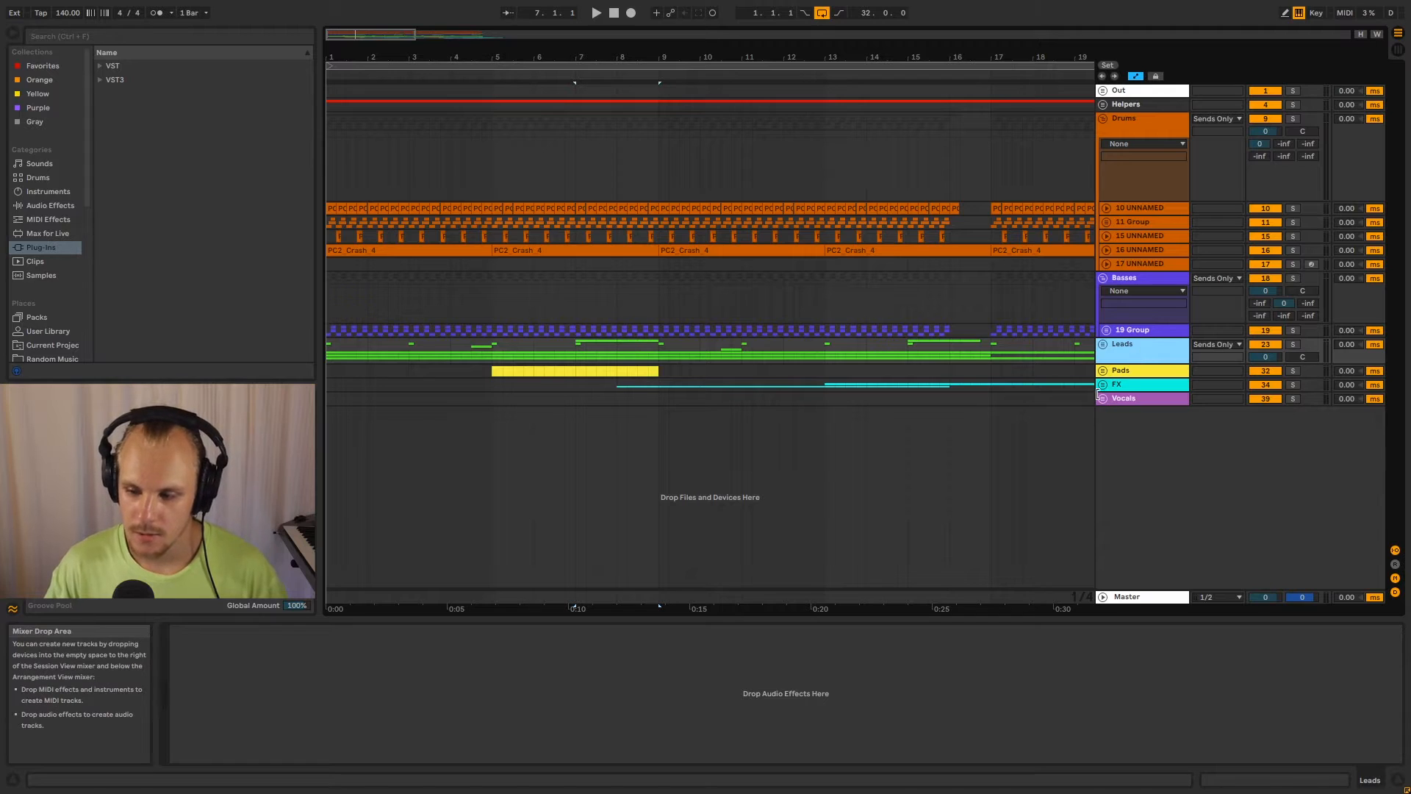
# Unfold the FX group and its track 36 UNNAMED, selecting the reverse synth clip at bar 13.
pyautogui.click(1128, 386)
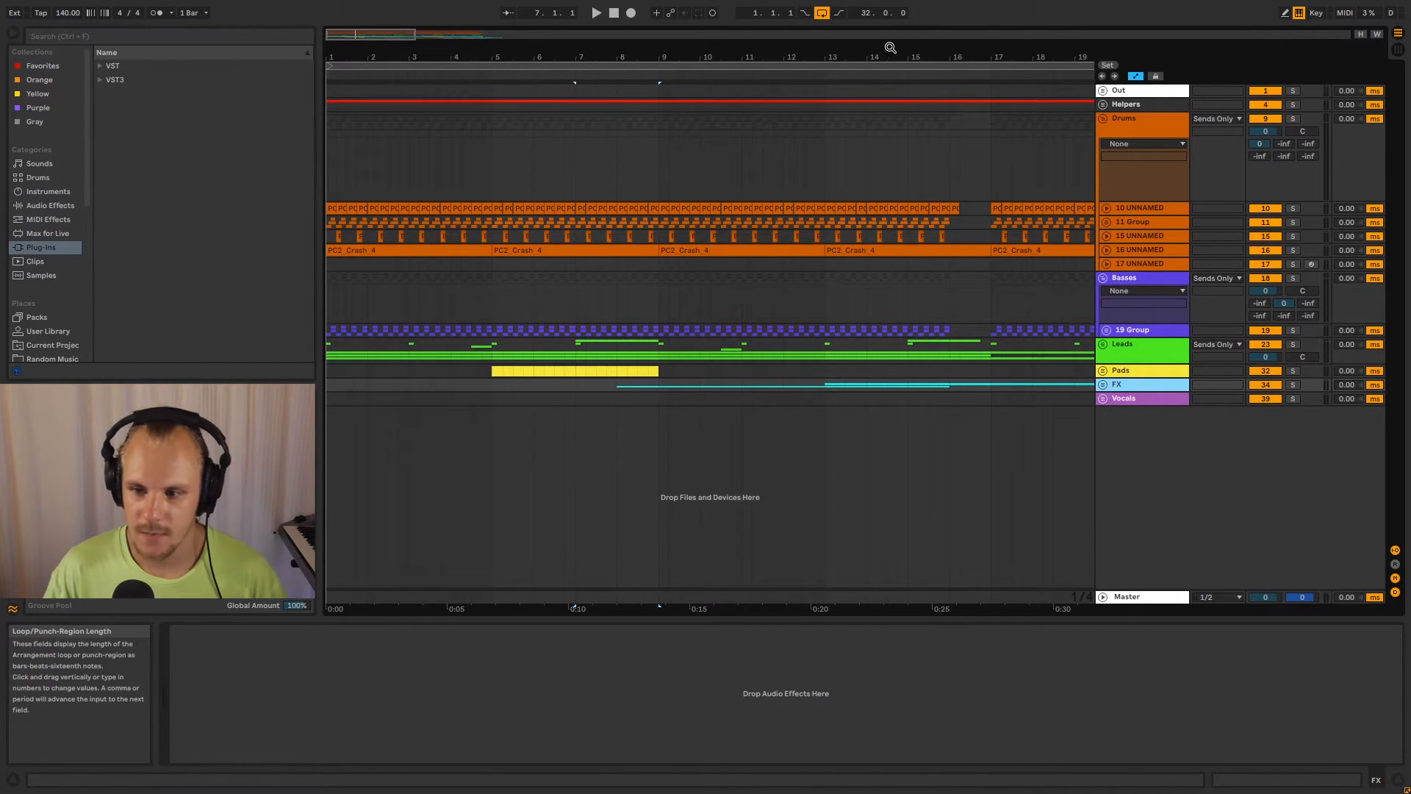
pyautogui.moveTo(885, 56); pyautogui.dragTo(885, 37)
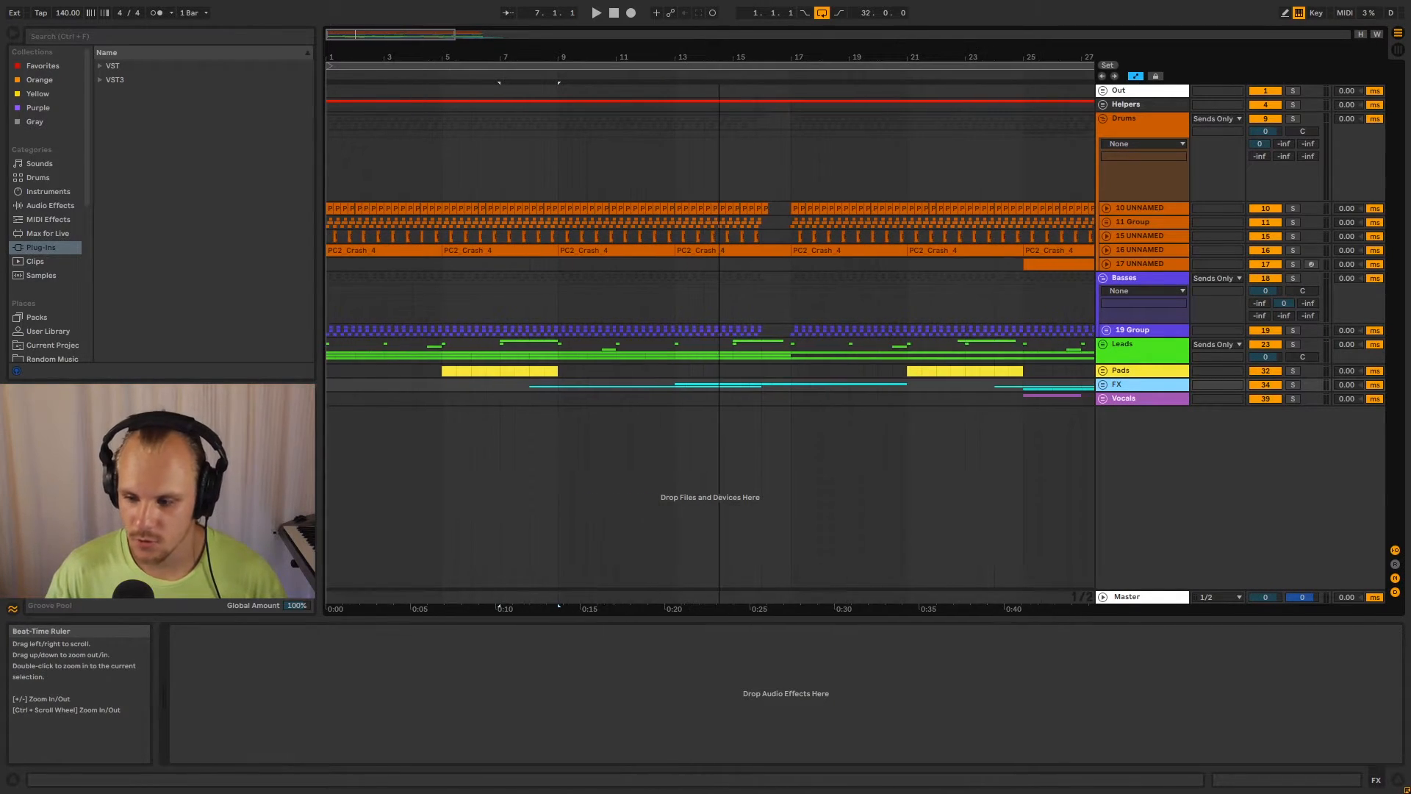
pyautogui.click(1104, 385)
pyautogui.click(735, 475)
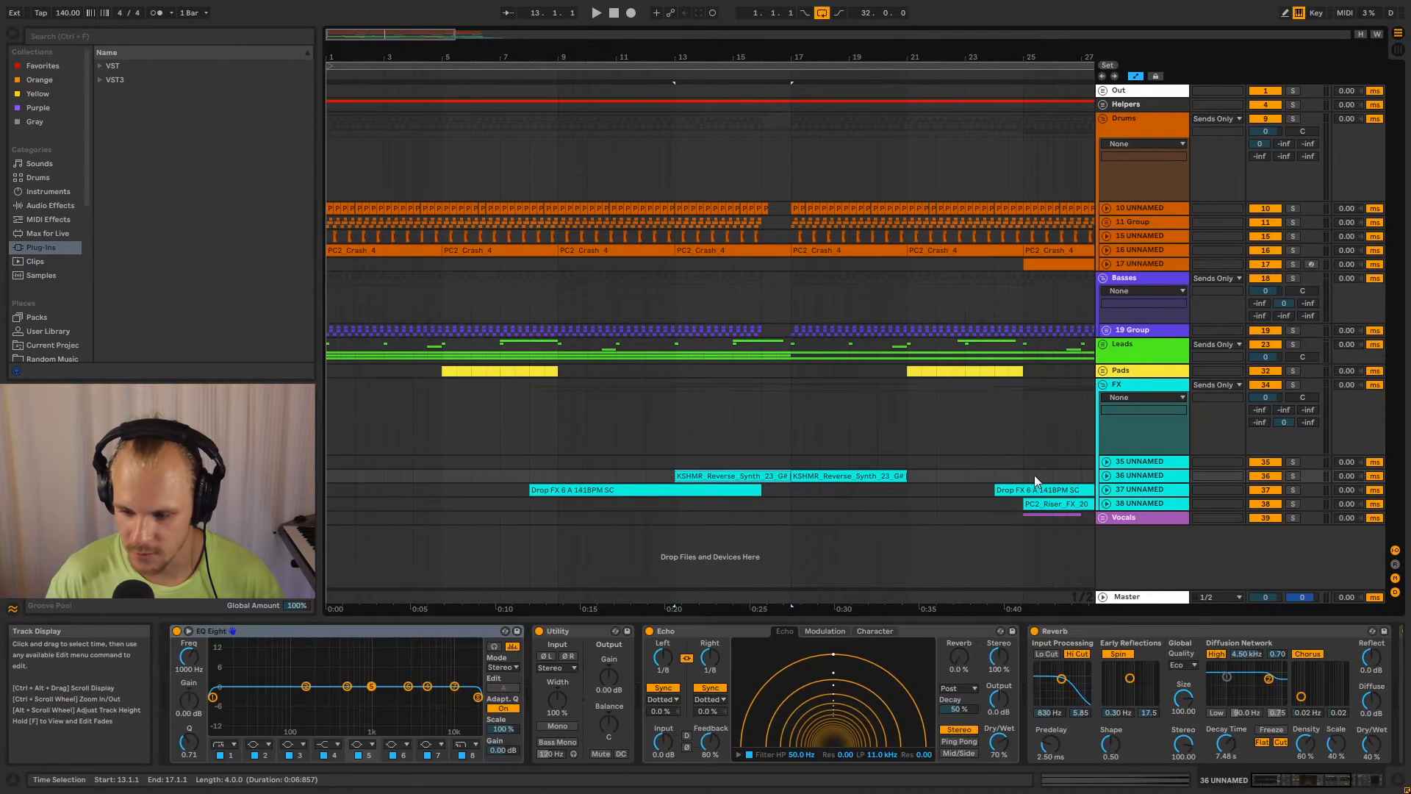
pyautogui.click(1107, 477)
pyautogui.scroll(-1, 1118, 473)
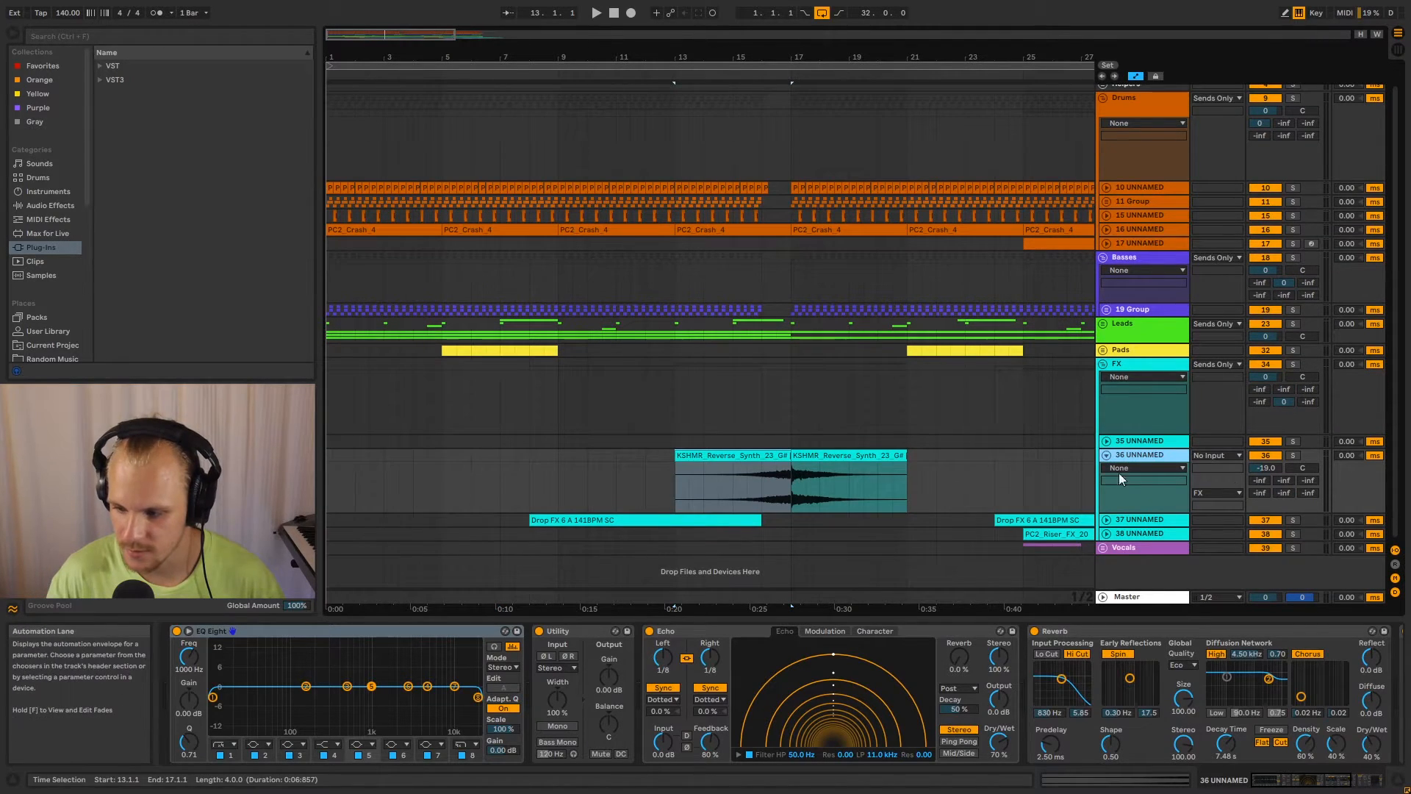
# Solo track 36 UNNAMED and audition its reverse synth clip from bar 15.
pyautogui.click(1292, 456)
pyautogui.click(732, 488)
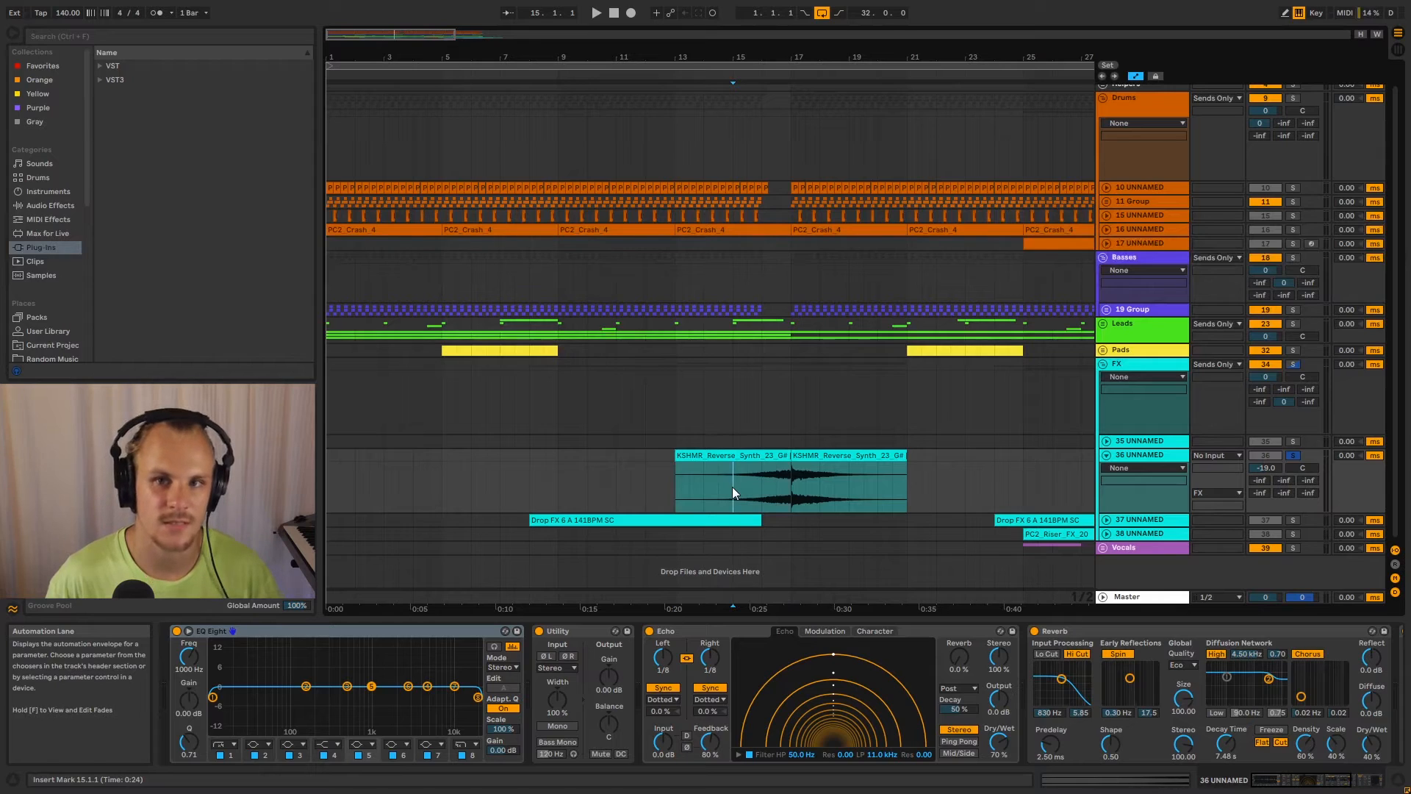
pyautogui.press('space')
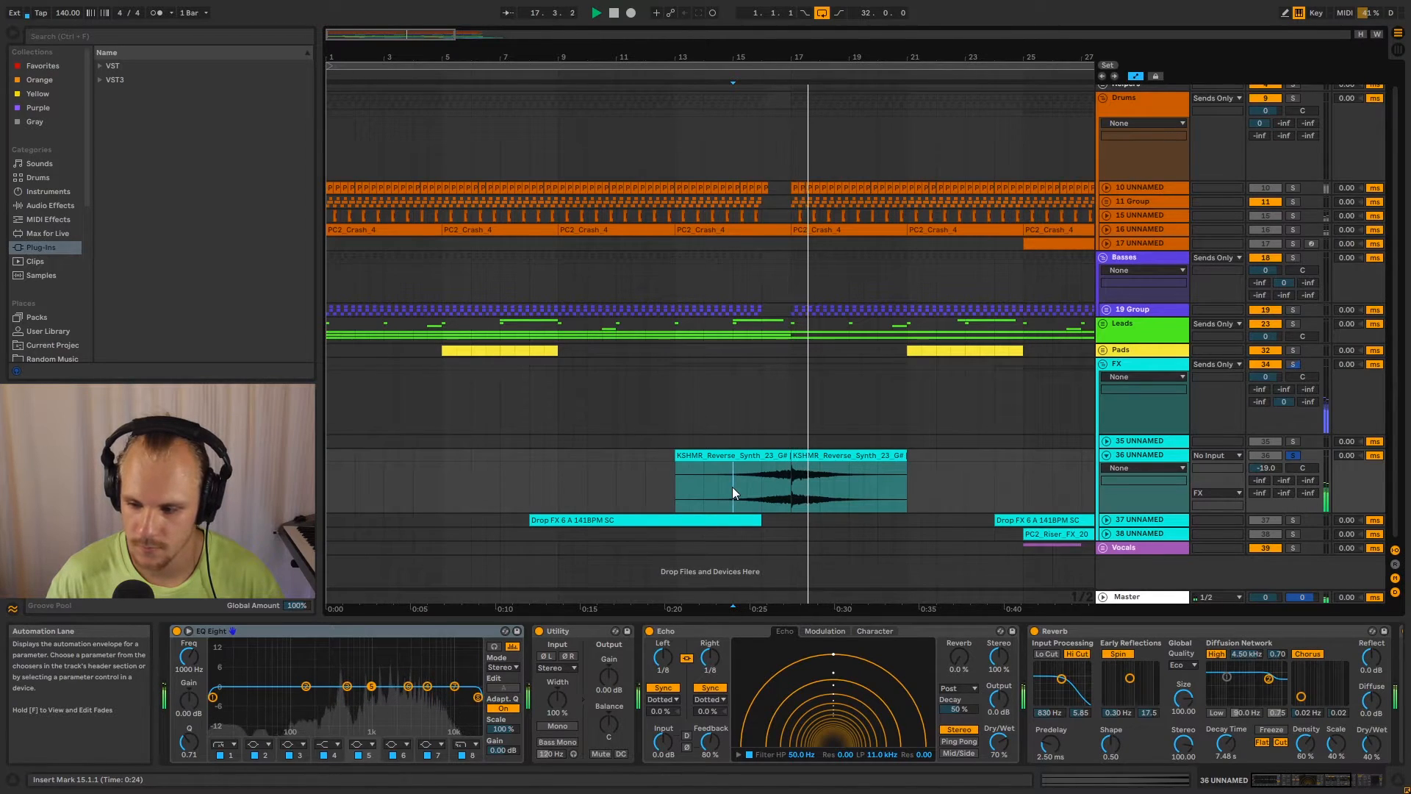
pyautogui.click(1136, 453)
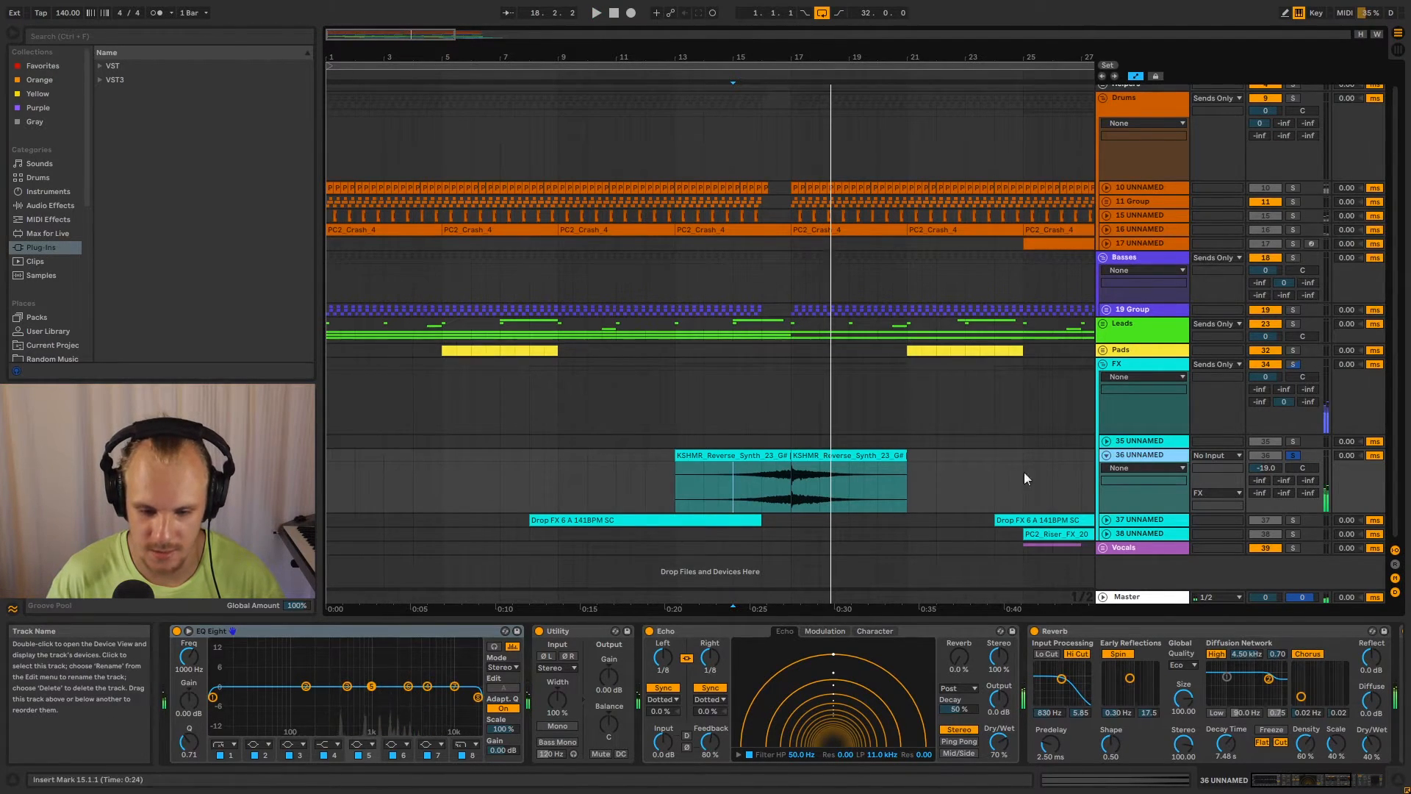
# Cut the lows below 190 Hz in track 36 UNNAMED's EQ Eight while auditioning it, and fold the track.
pyautogui.moveTo(213, 696); pyautogui.dragTo(318, 697)
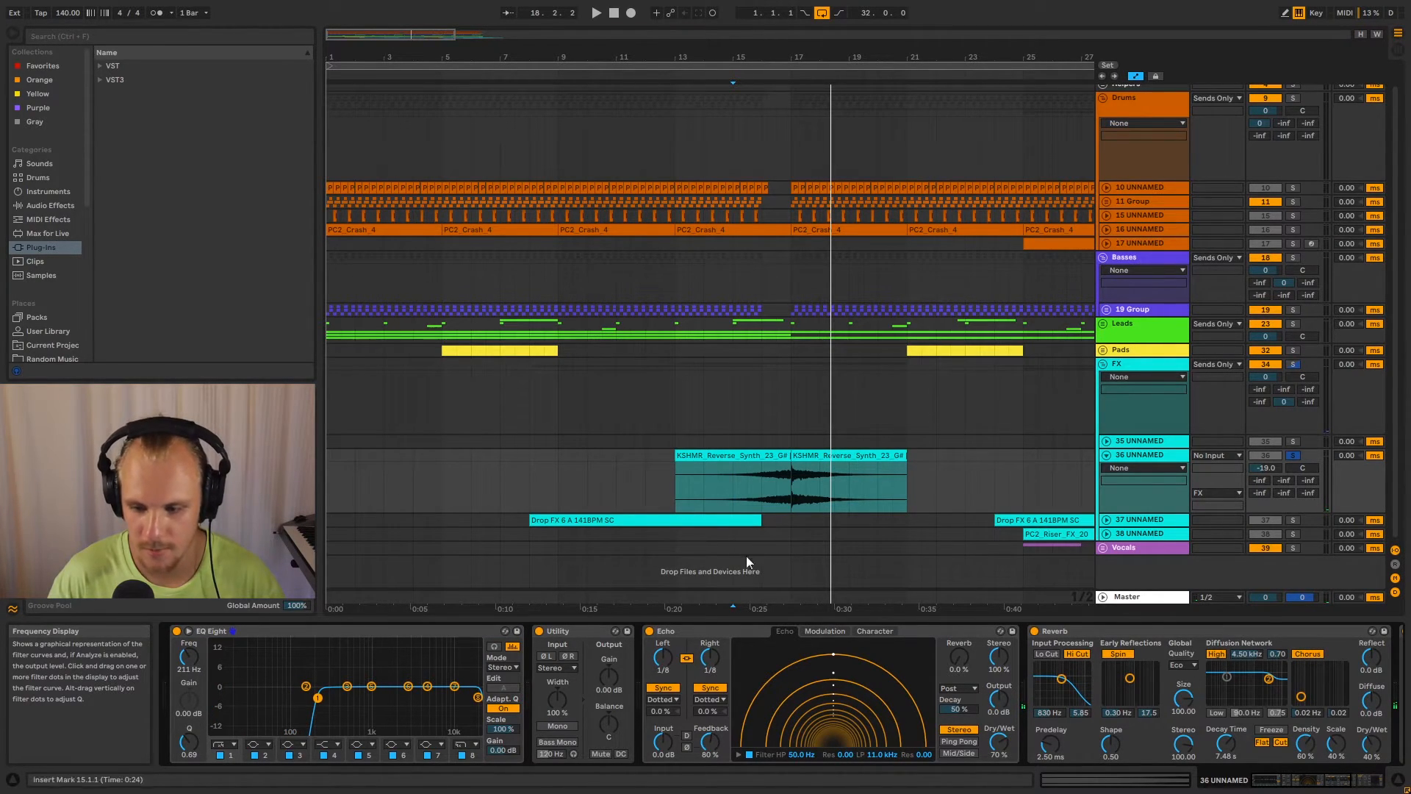
pyautogui.press('space')
pyautogui.moveTo(317, 697); pyautogui.dragTo(314, 697)
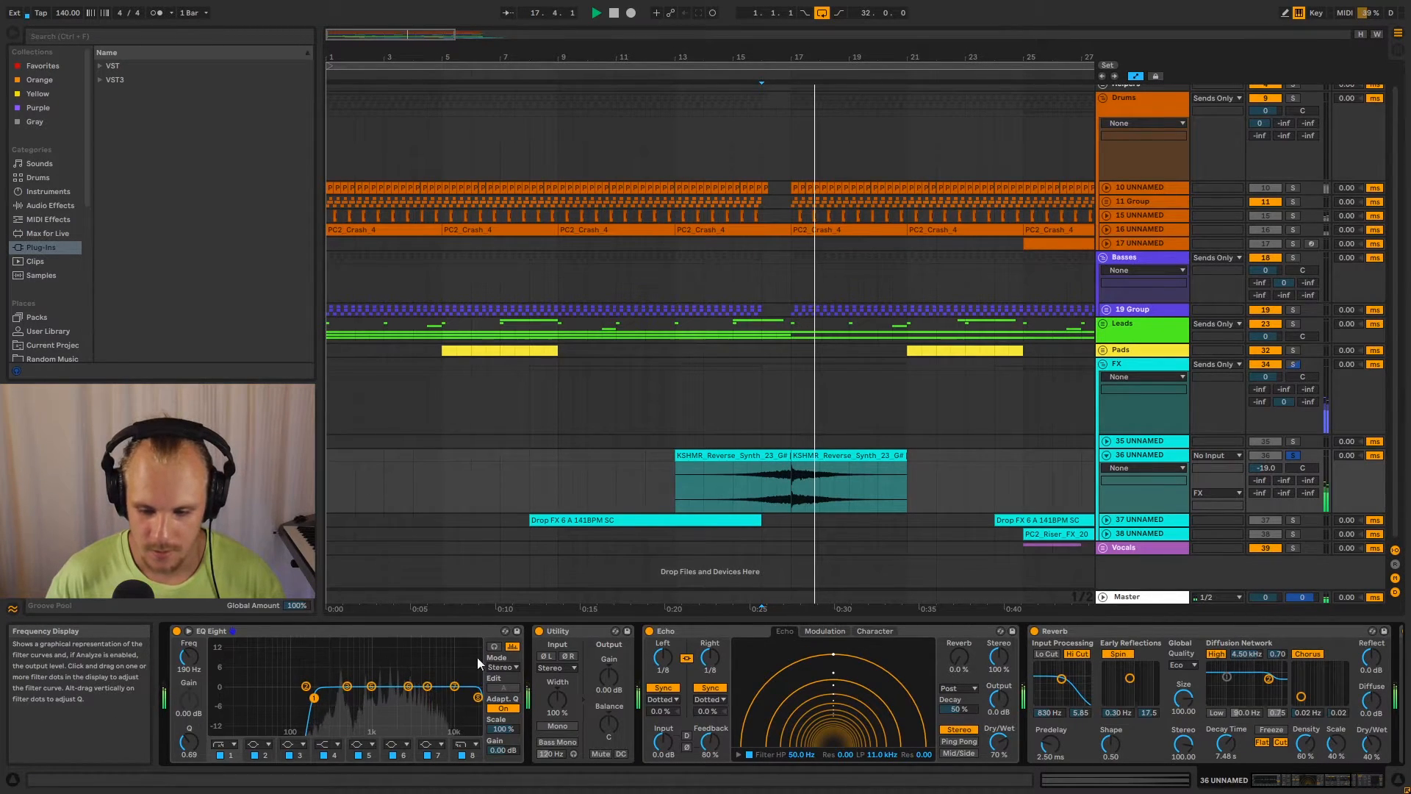
pyautogui.press('space')
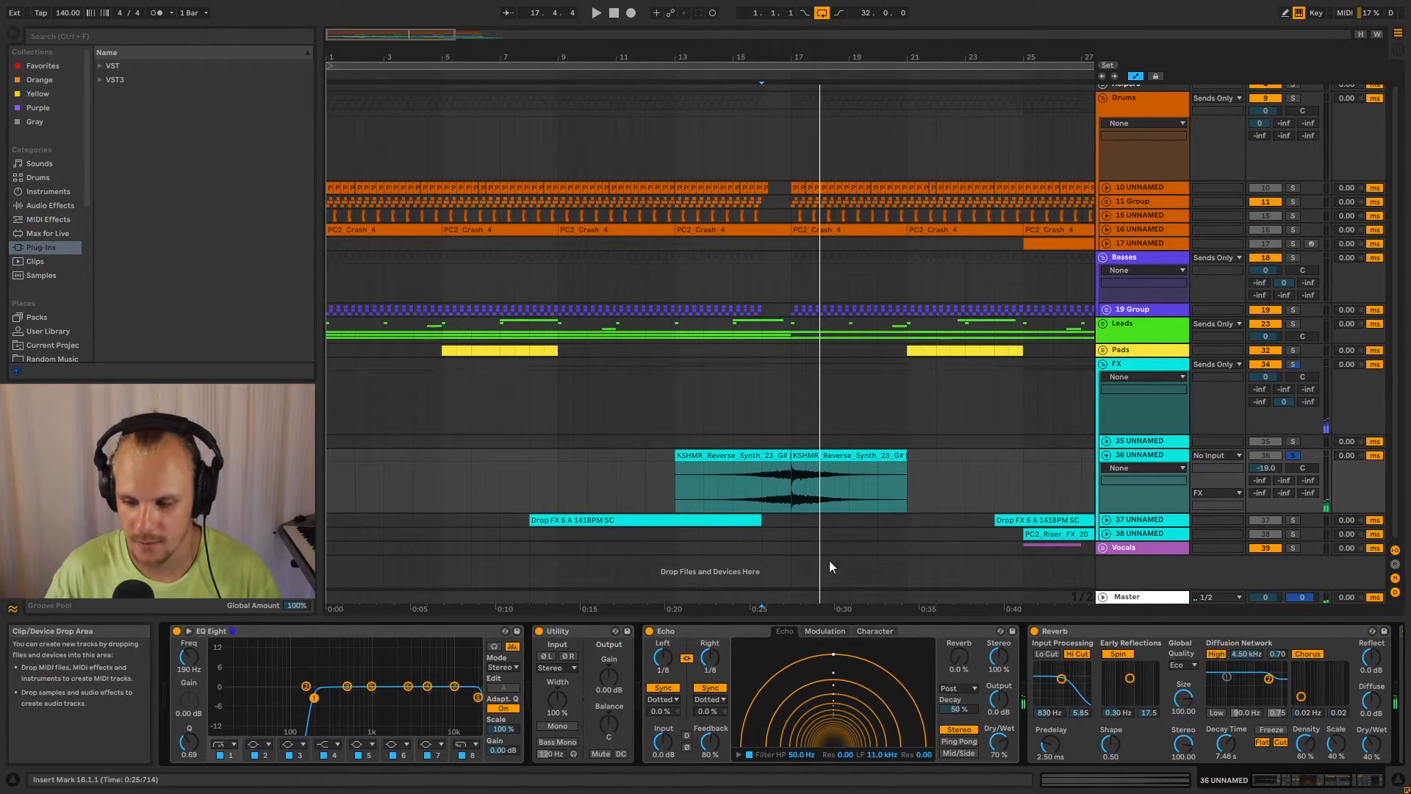
pyautogui.click(1107, 456)
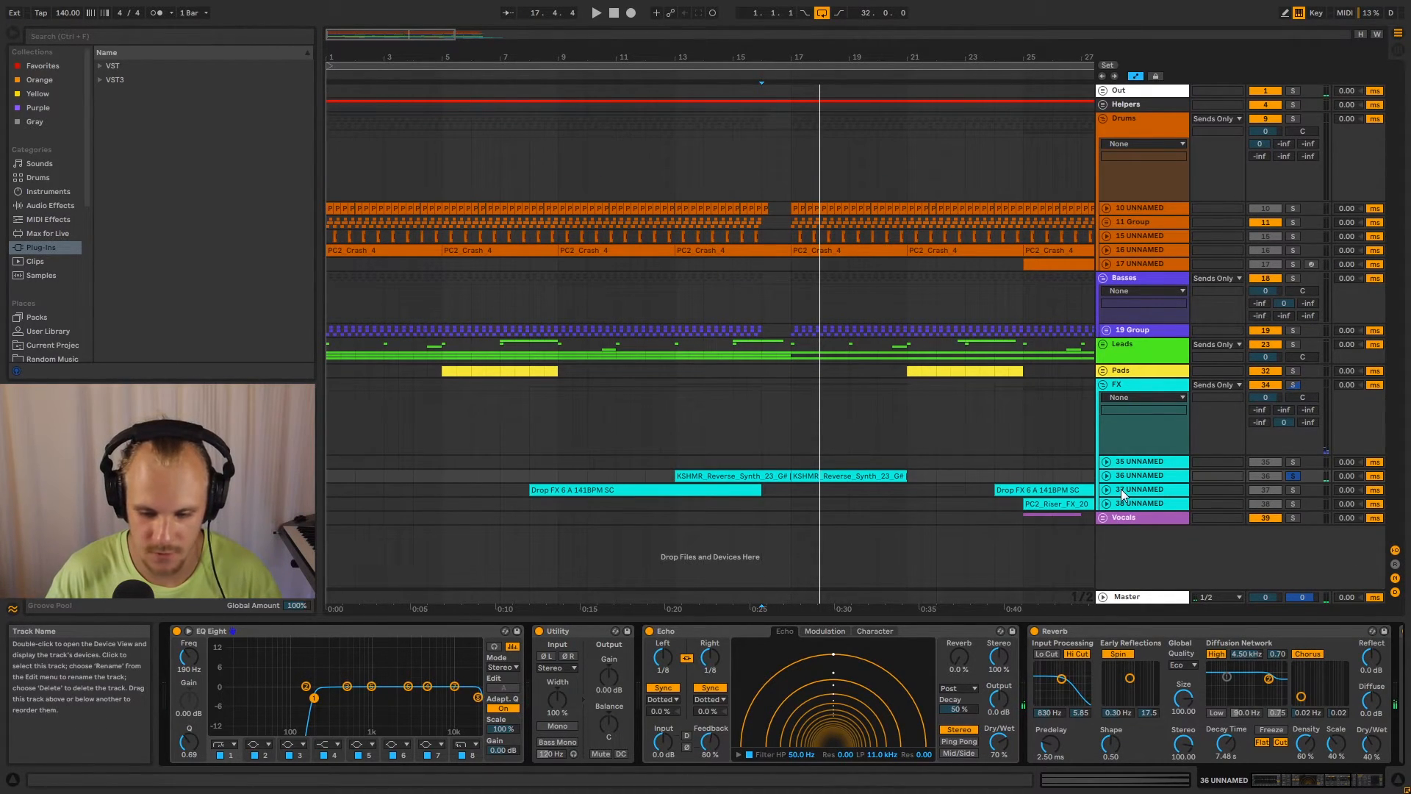
# Unfold and solo track 37 UNNAMED, and play its Drop FX clip from bar 8.
pyautogui.click(1128, 493)
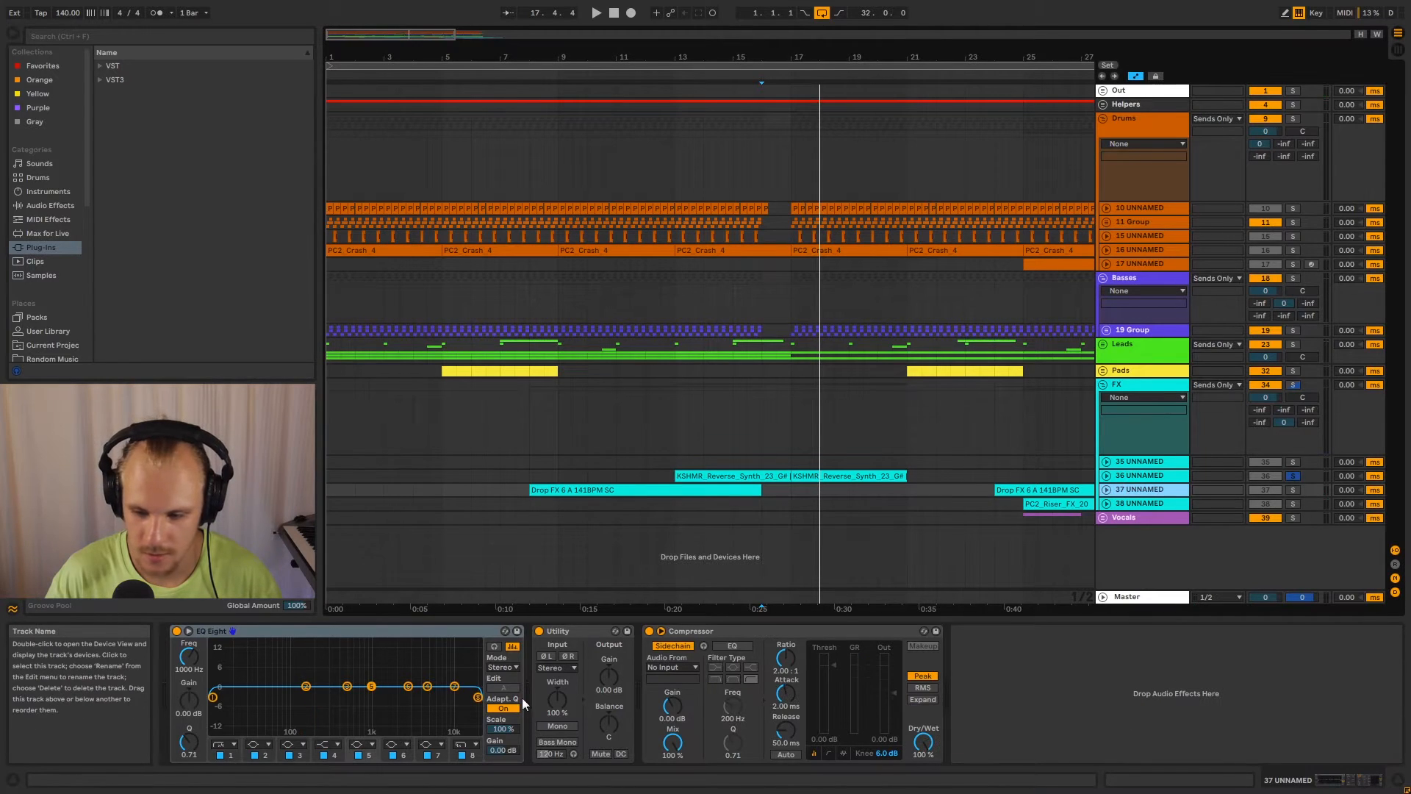
pyautogui.click(1106, 490)
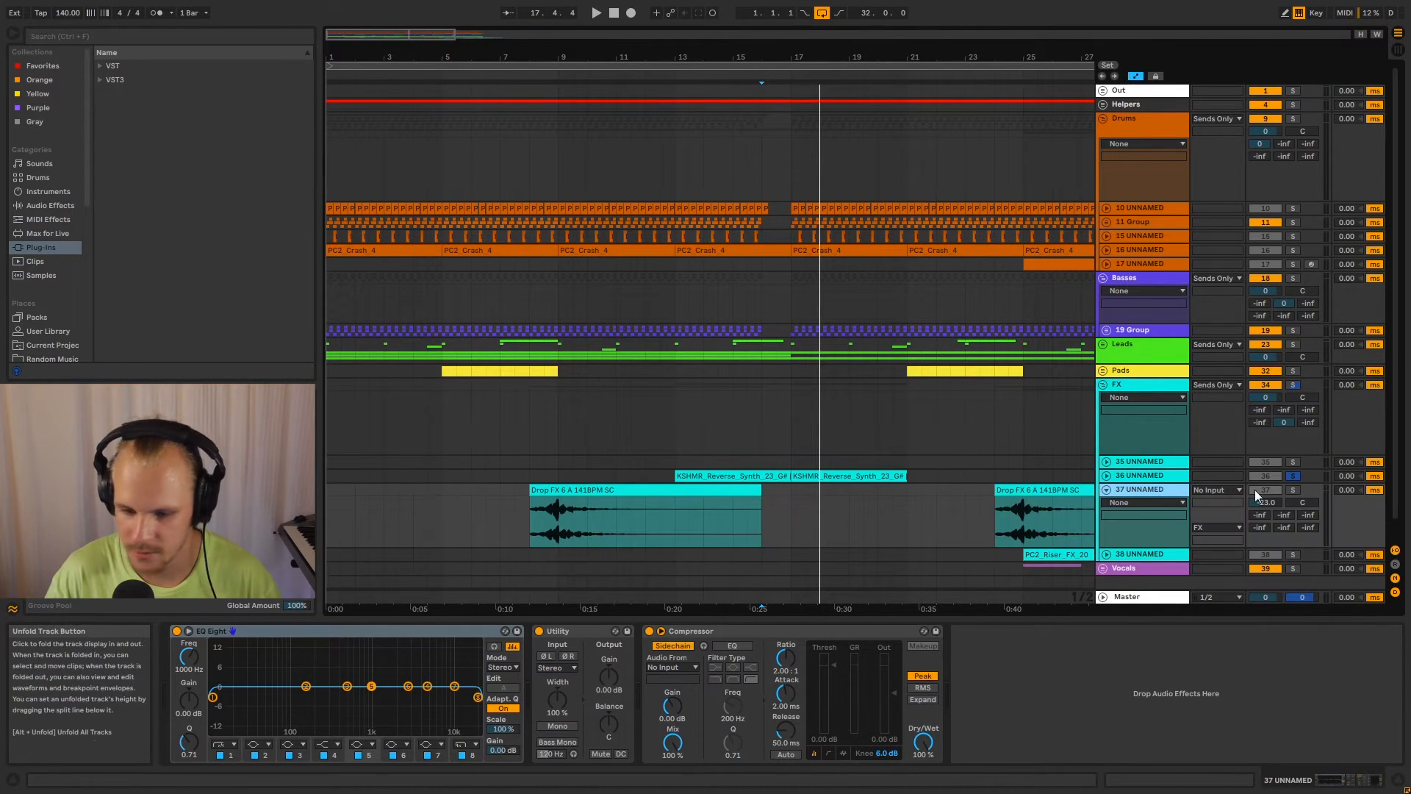
pyautogui.click(532, 511)
pyautogui.press('space')
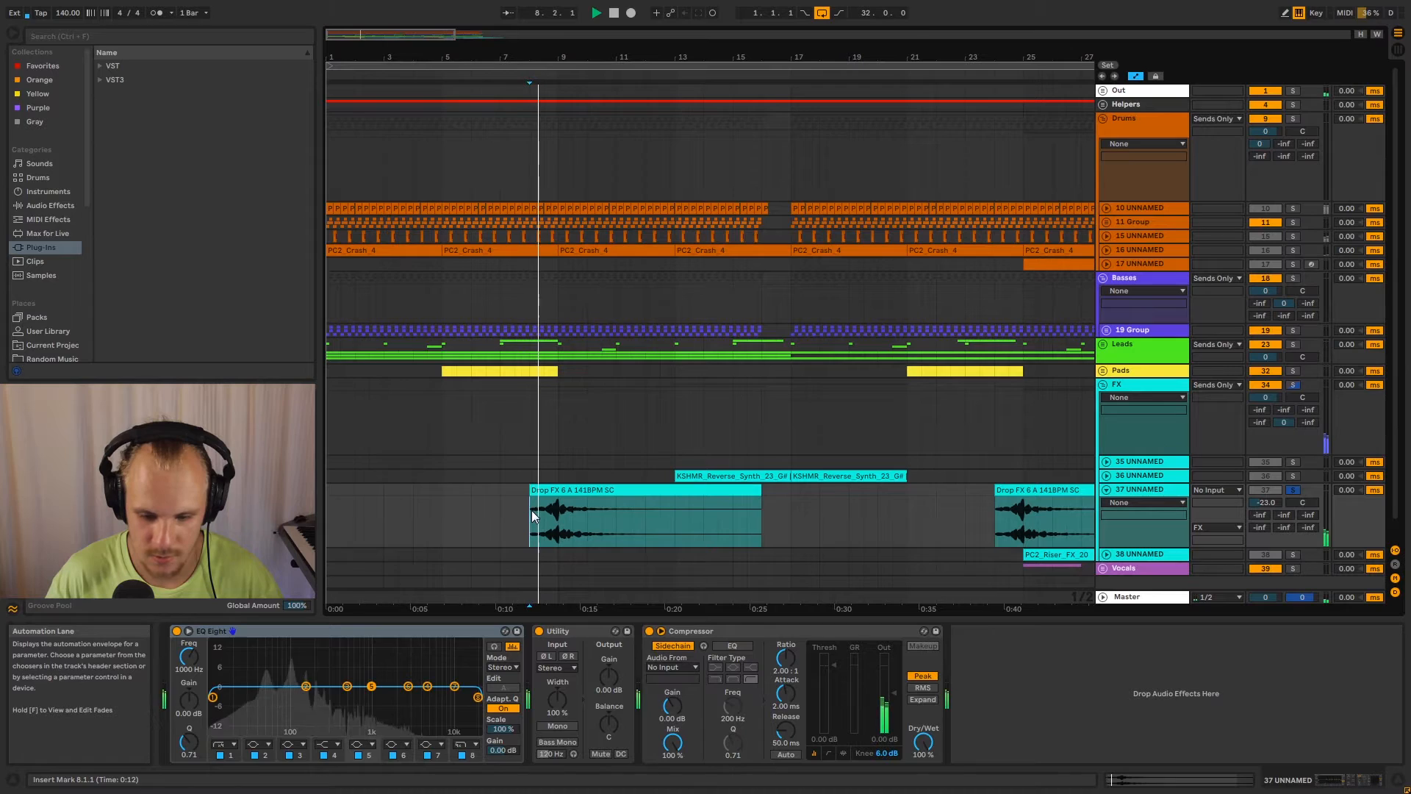
# Cut the lows below 132 Hz in track 37 UNNAMED's EQ Eight, fold the track and set playback to start just before its first clip.
pyautogui.moveTo(213, 698); pyautogui.dragTo(301, 706)
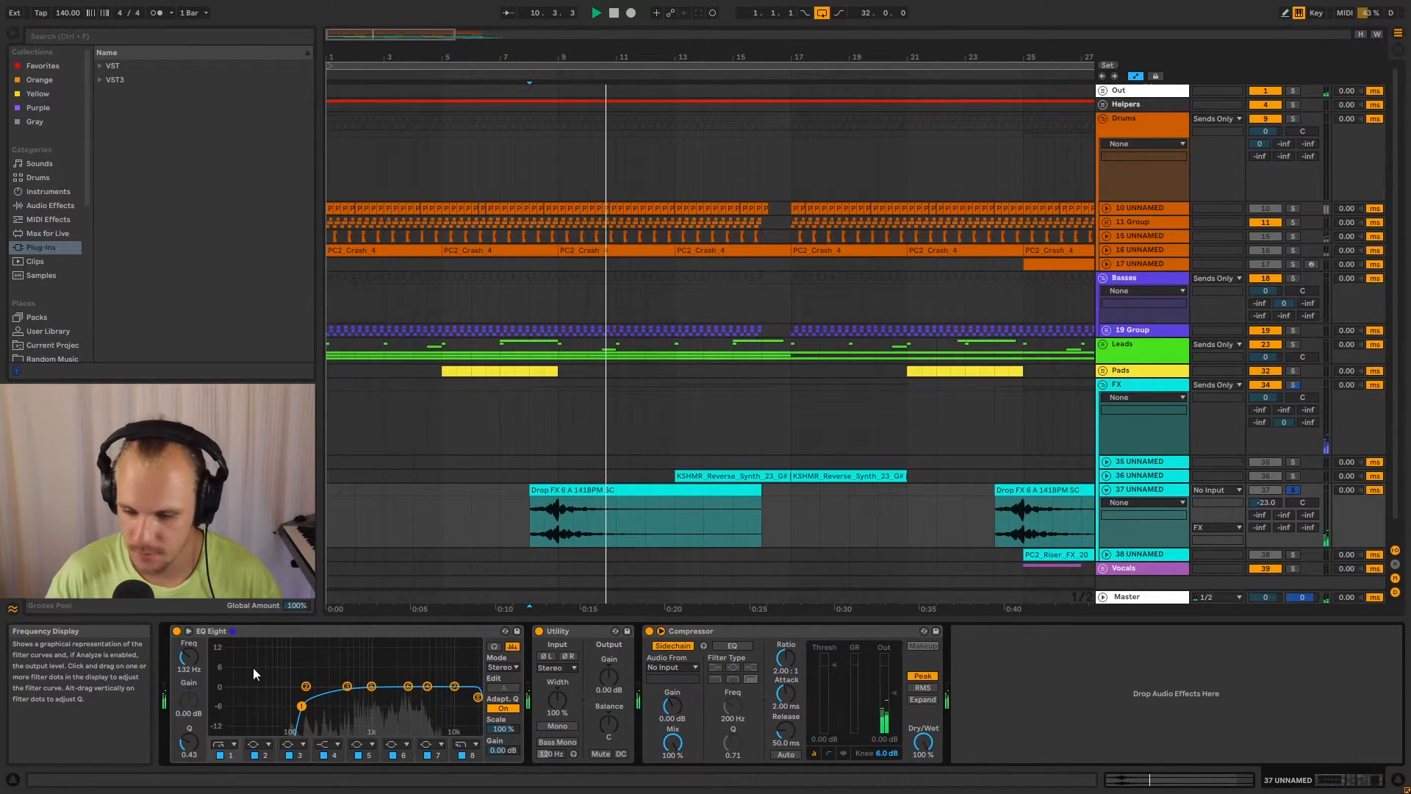
pyautogui.click(1106, 488)
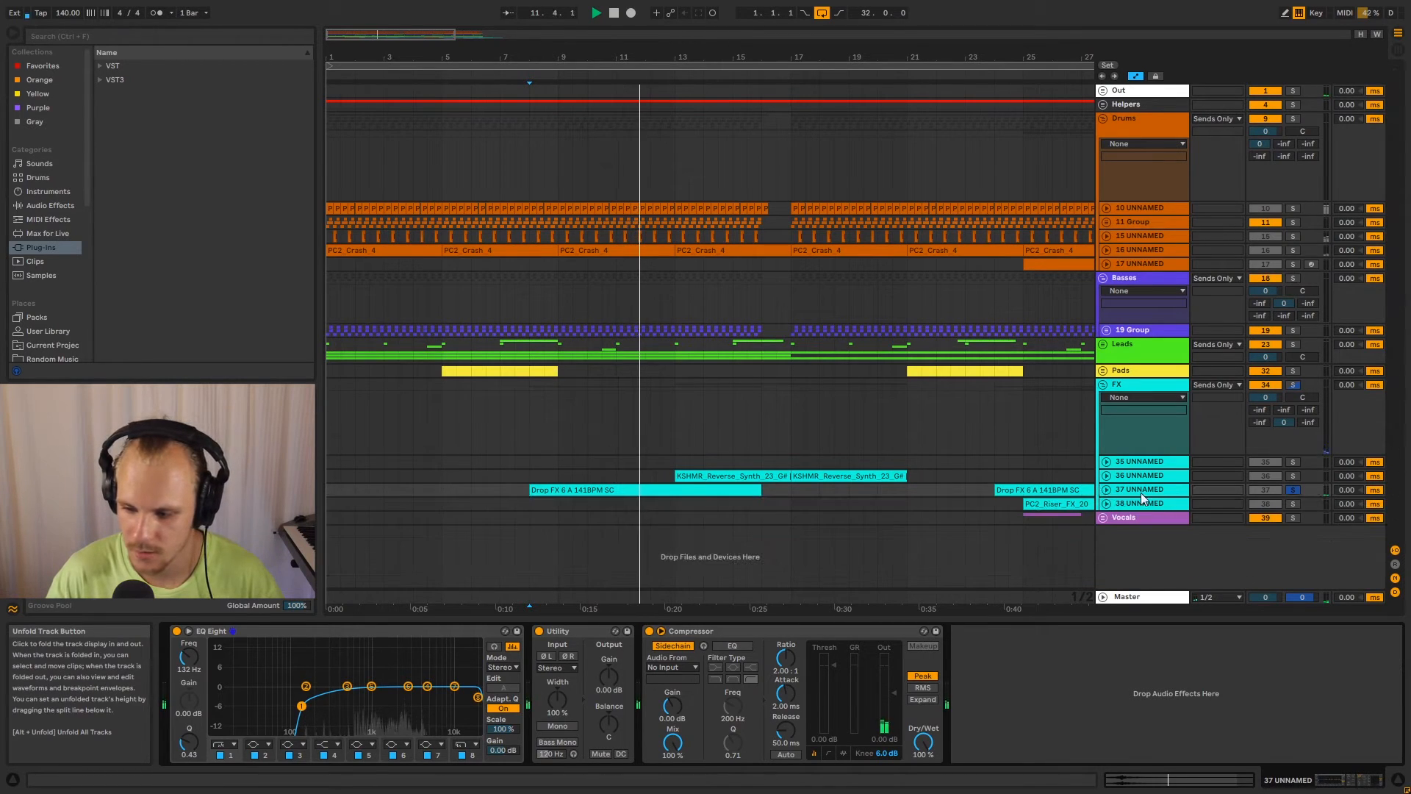
pyautogui.click(522, 490)
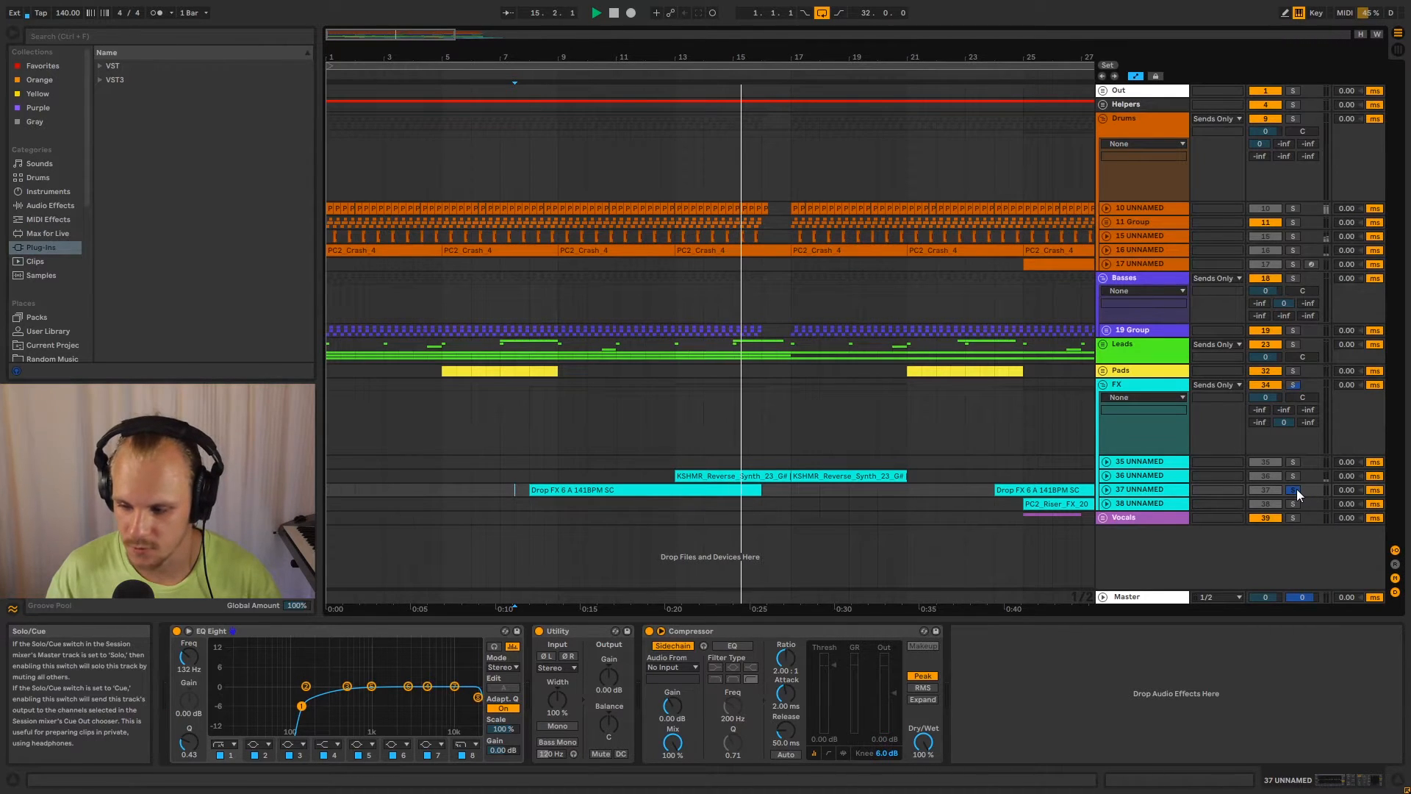
# Clear the solo on track 37 UNNAMED, stop playback, and fold the FX and Drums groups.
pyautogui.click(1104, 385)
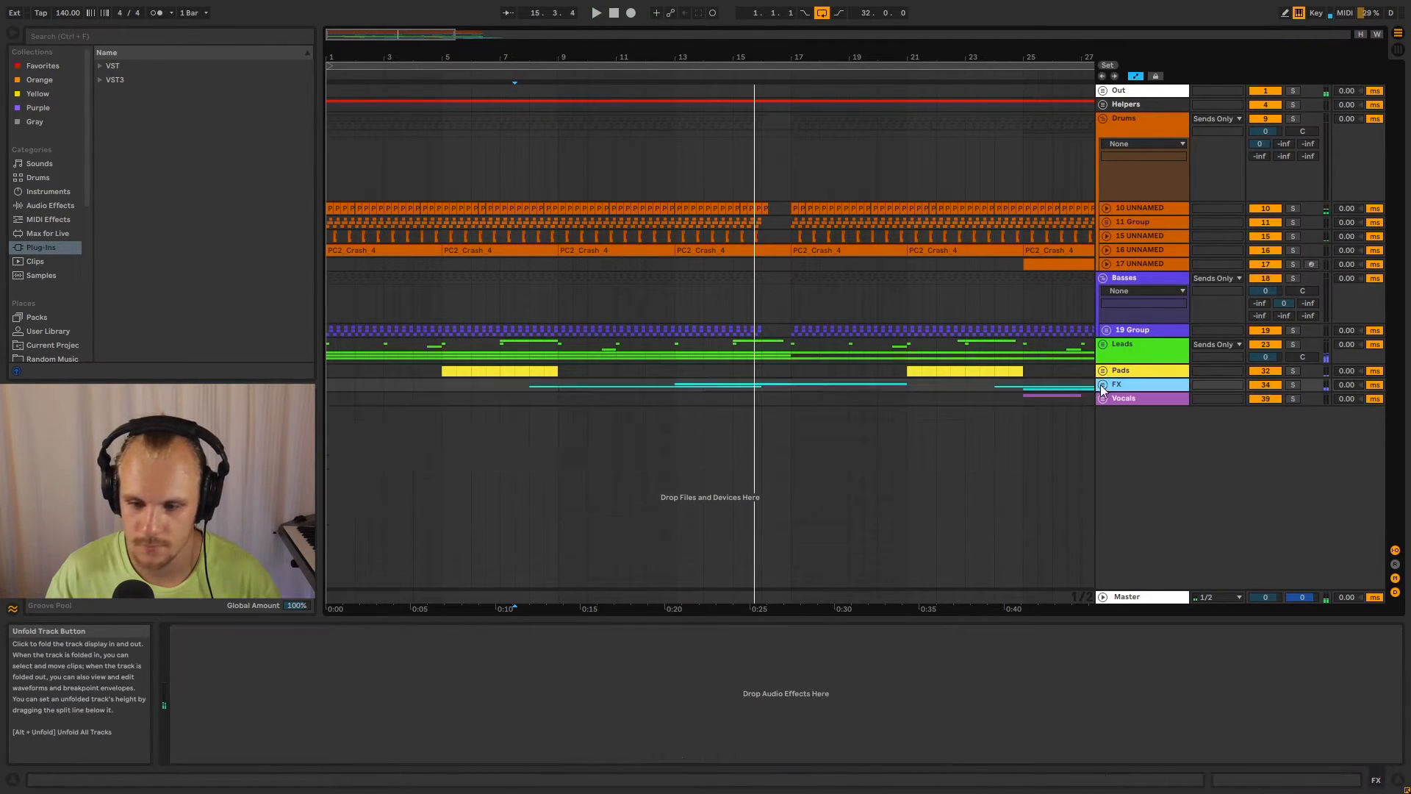
pyautogui.press('space')
pyautogui.click(630, 351)
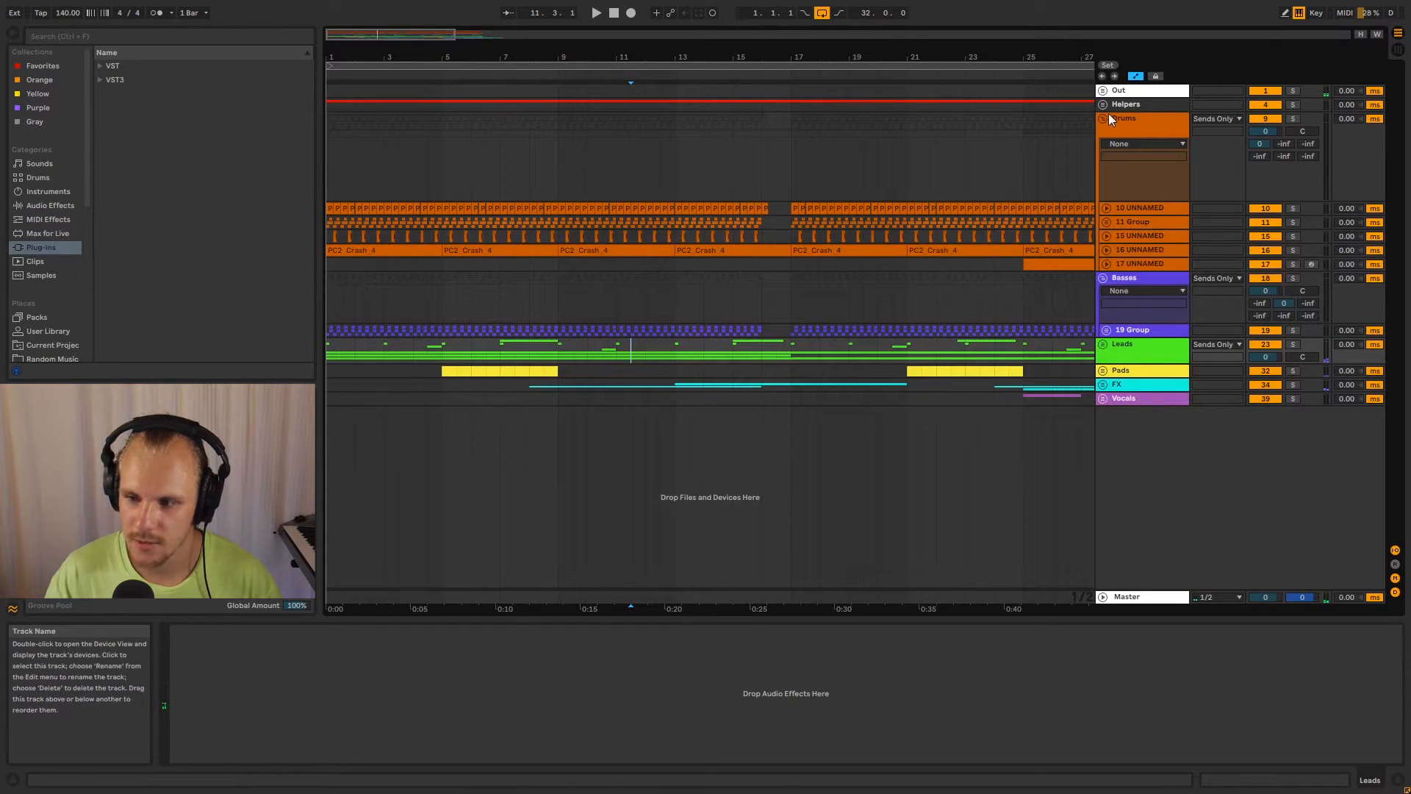
pyautogui.click(1103, 118)
pyautogui.click(1152, 119)
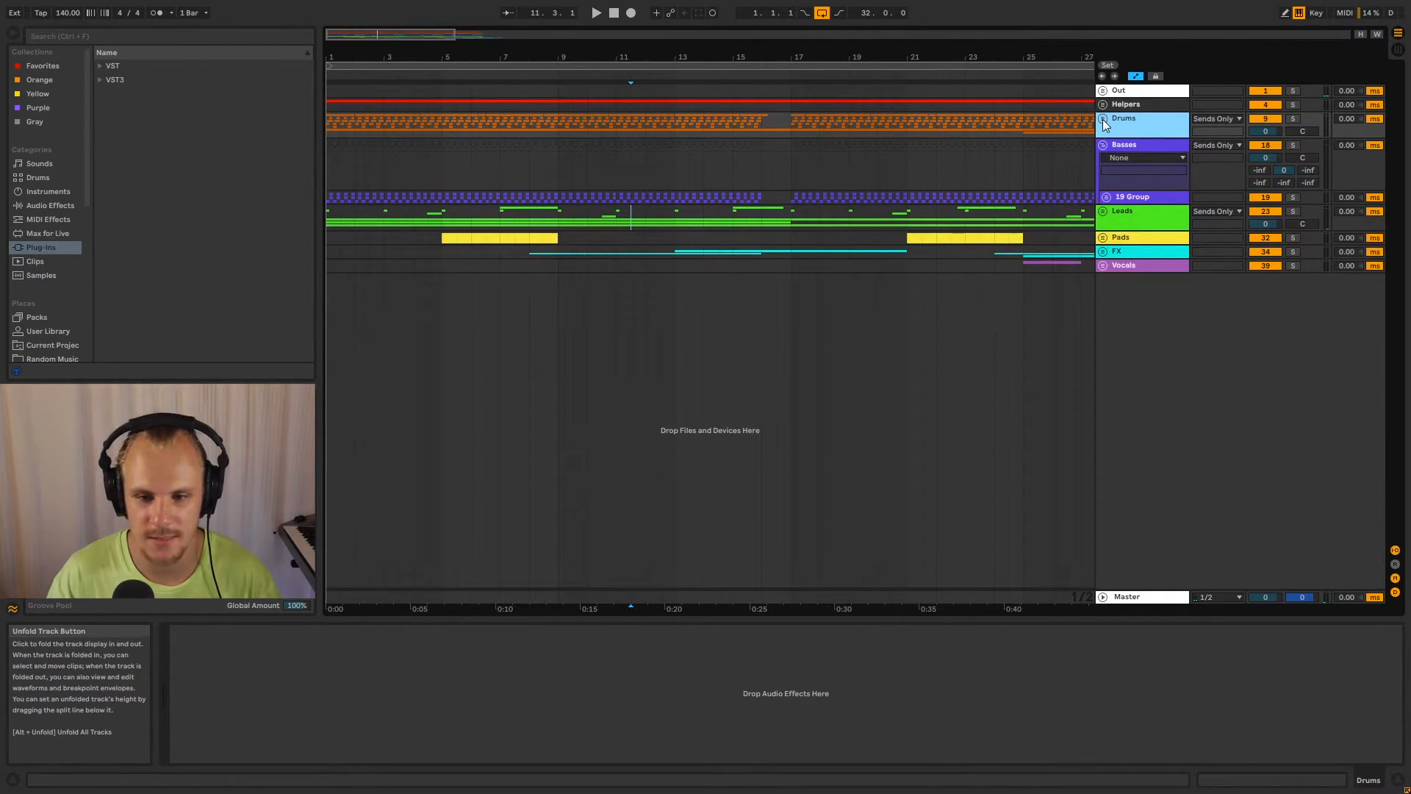
# Unfold the Leads group and add the Spectrum audio effect to it.
pyautogui.click(1102, 211)
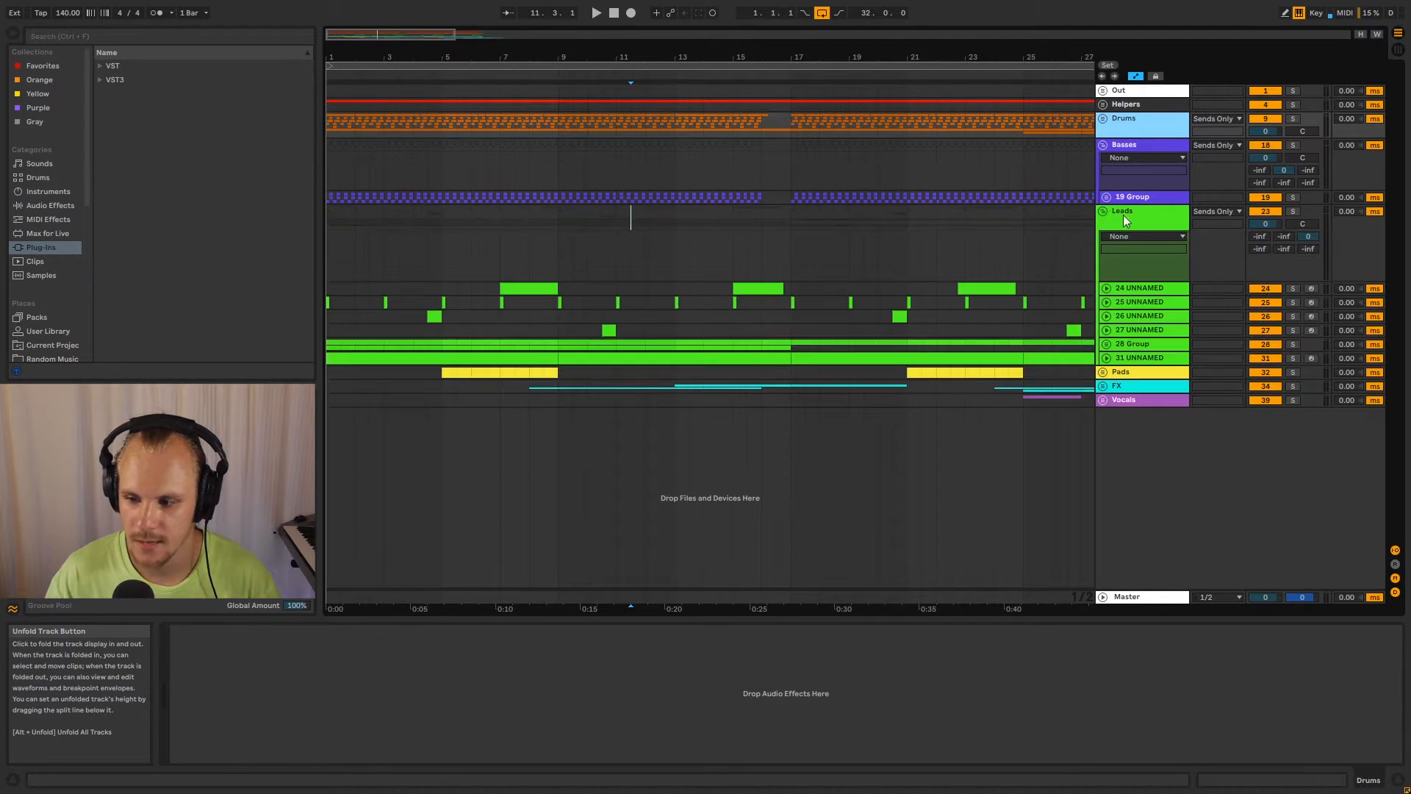
pyautogui.click(1133, 351)
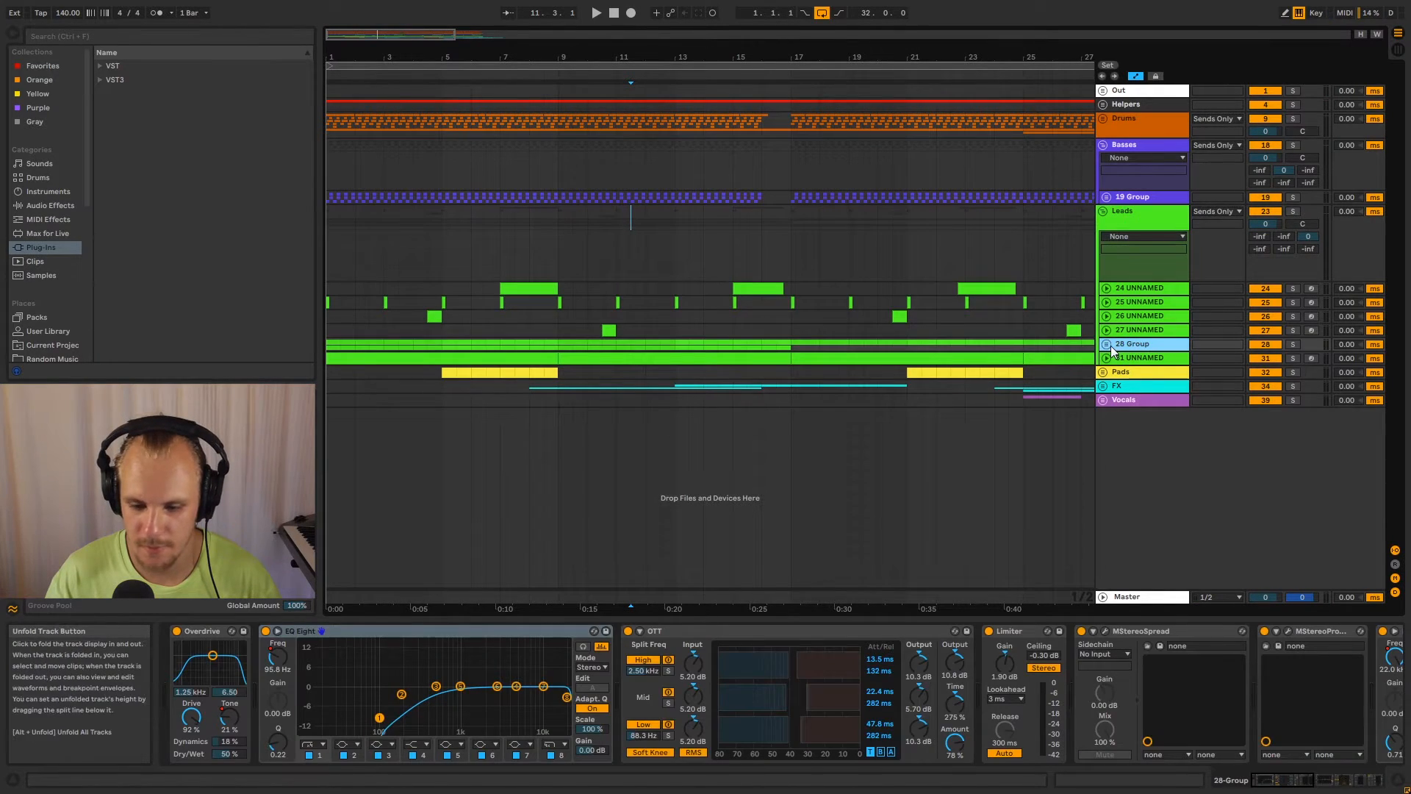
pyautogui.click(1130, 213)
pyautogui.click(50, 205)
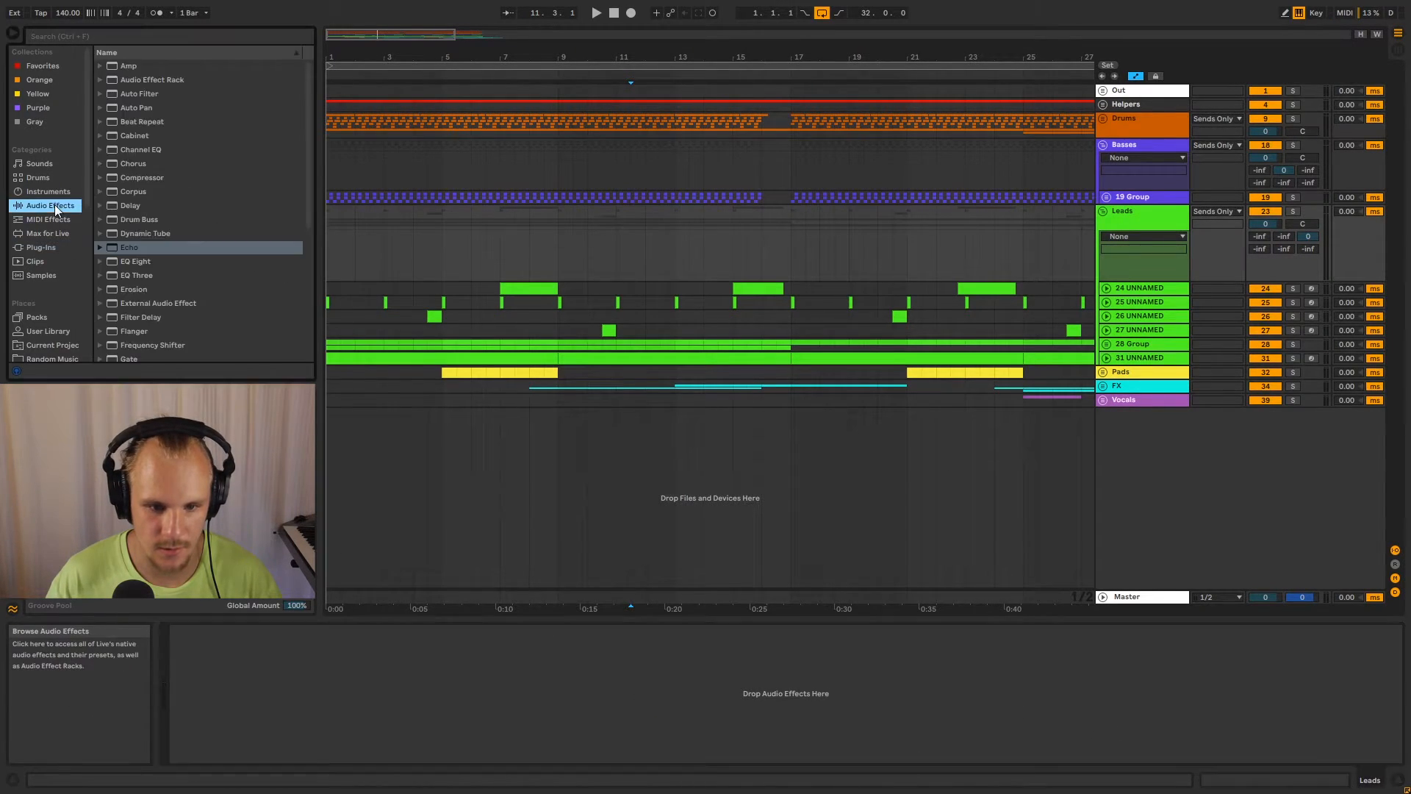
pyautogui.scroll(-6, 126, 265)
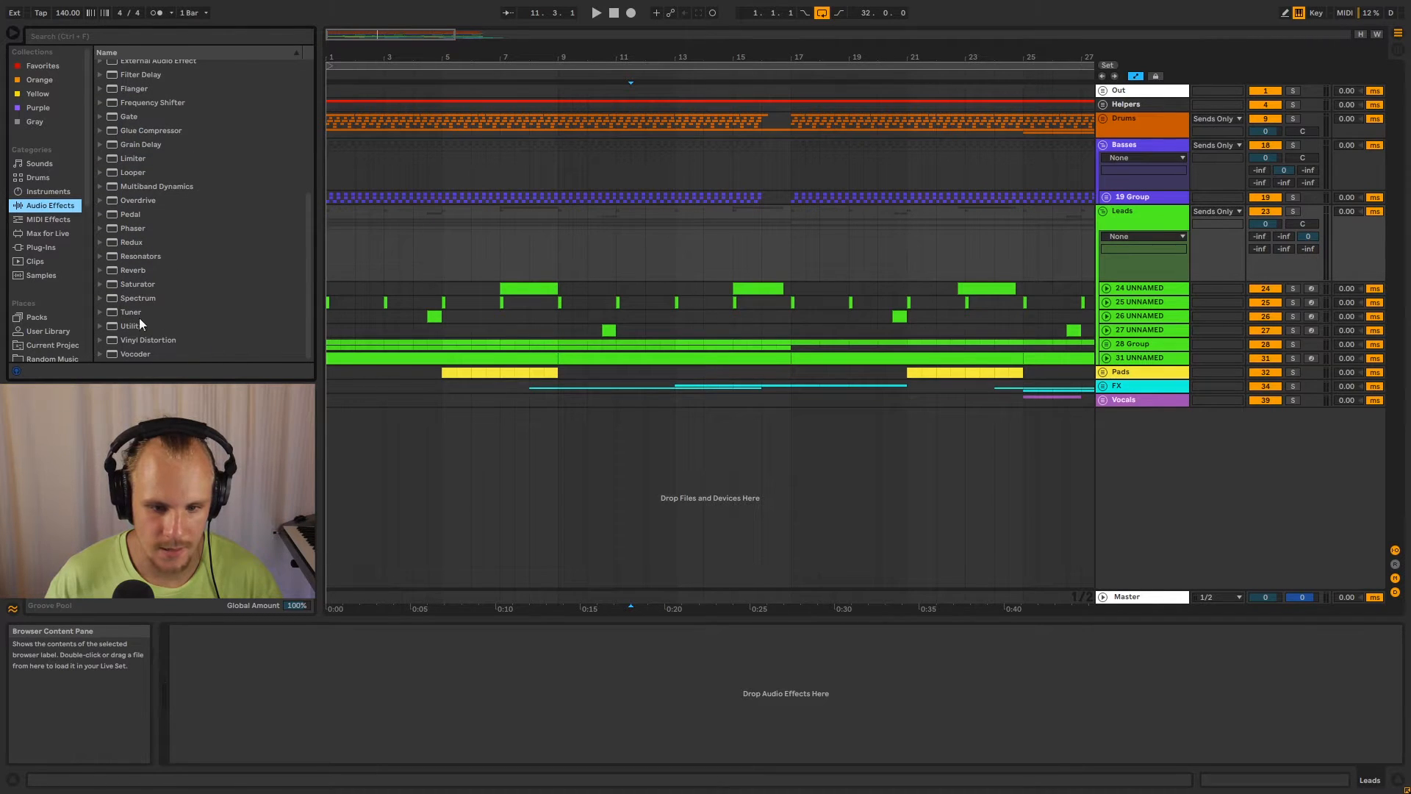
pyautogui.moveTo(126, 299); pyautogui.dragTo(507, 322)
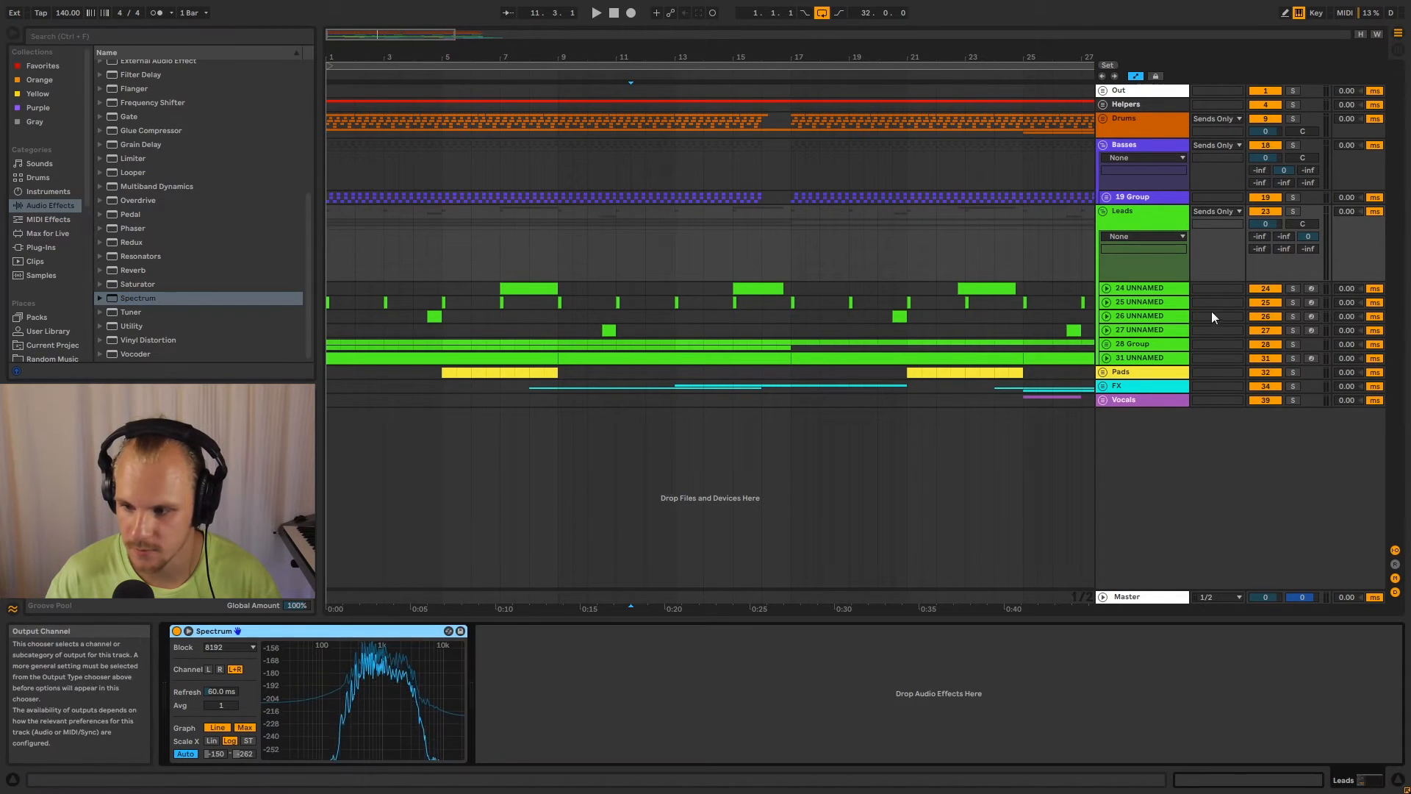
pyautogui.click(1130, 214)
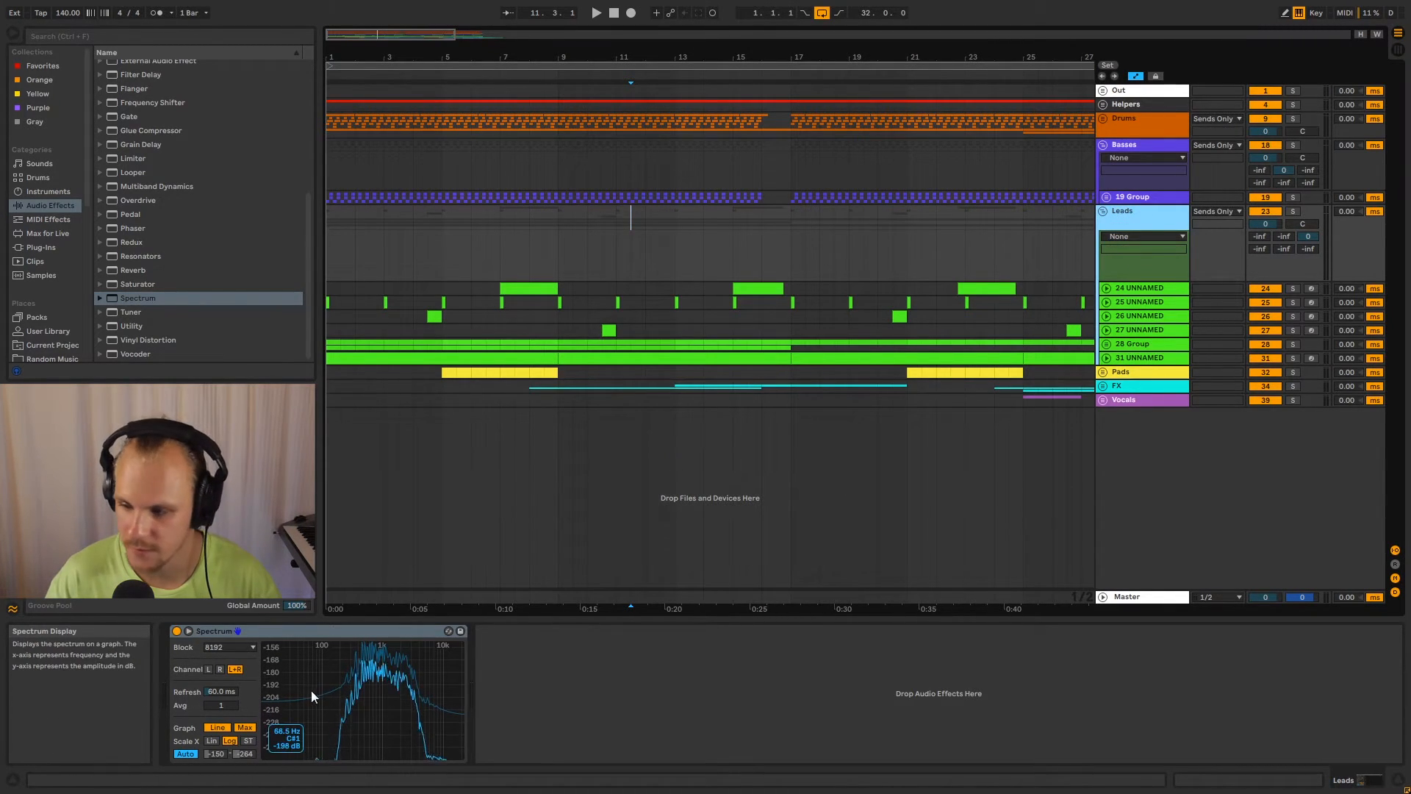
# Solo the Leads group, play it from bar 1 and enlarge its Spectrum display.
pyautogui.click(1293, 211)
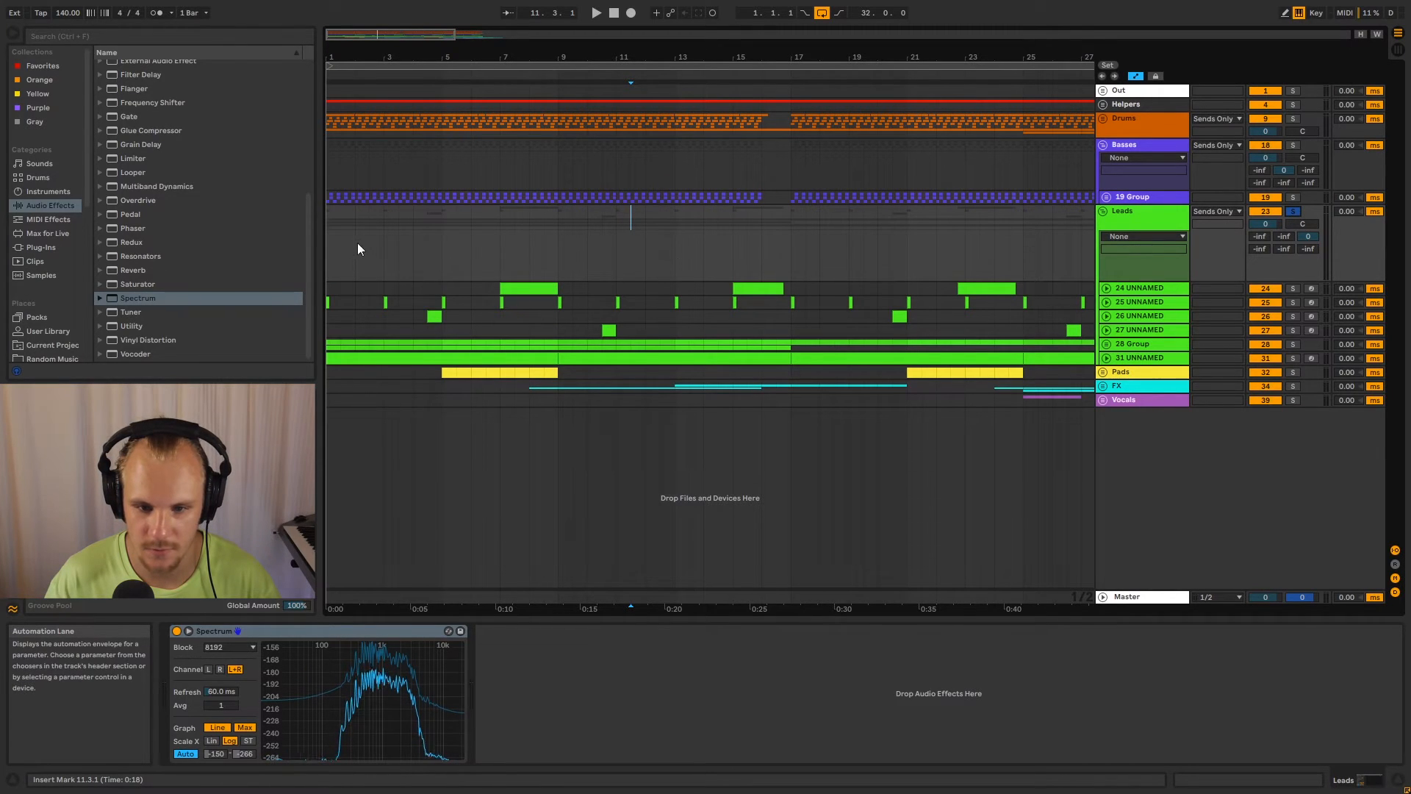
pyautogui.click(335, 223)
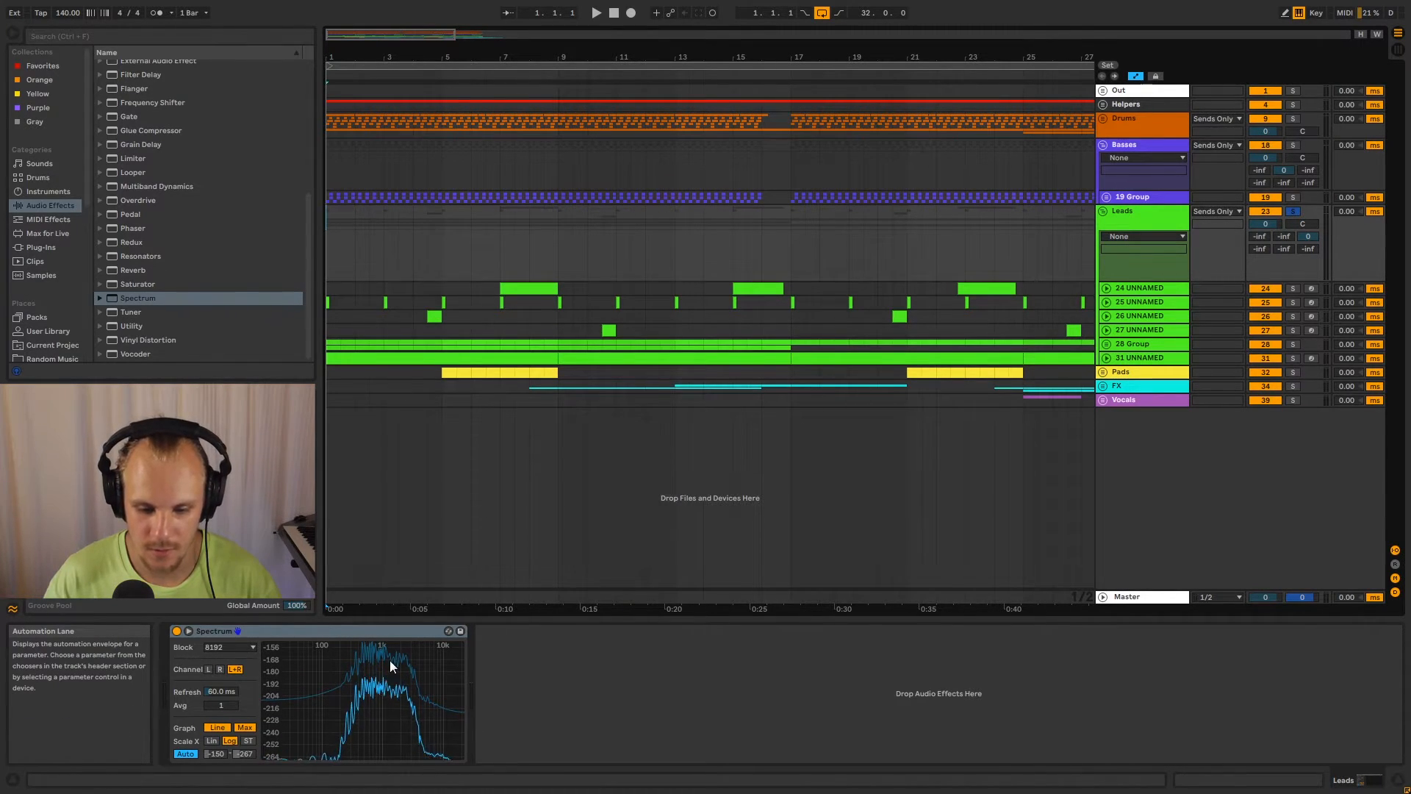
pyautogui.click(256, 629)
pyautogui.press('space')
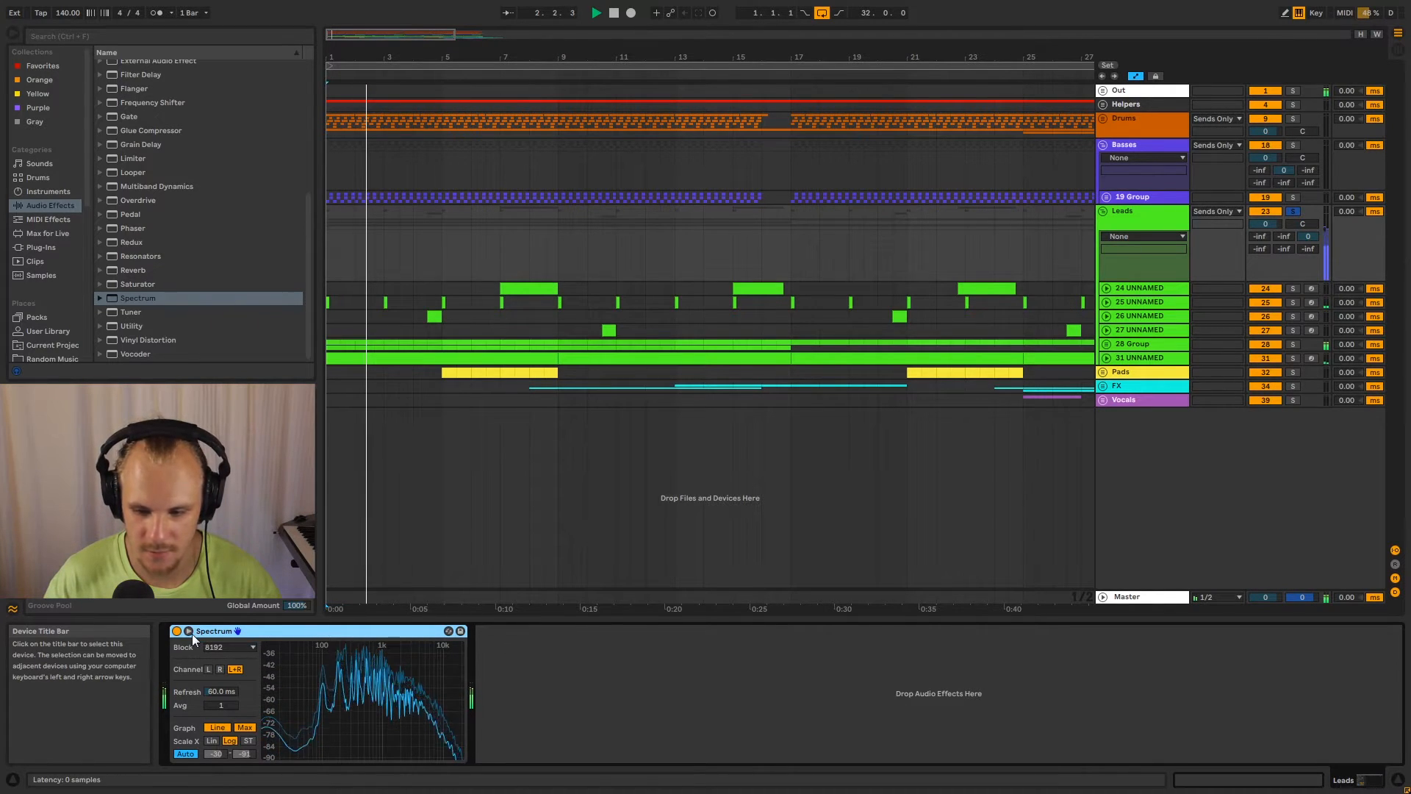
pyautogui.click(449, 631)
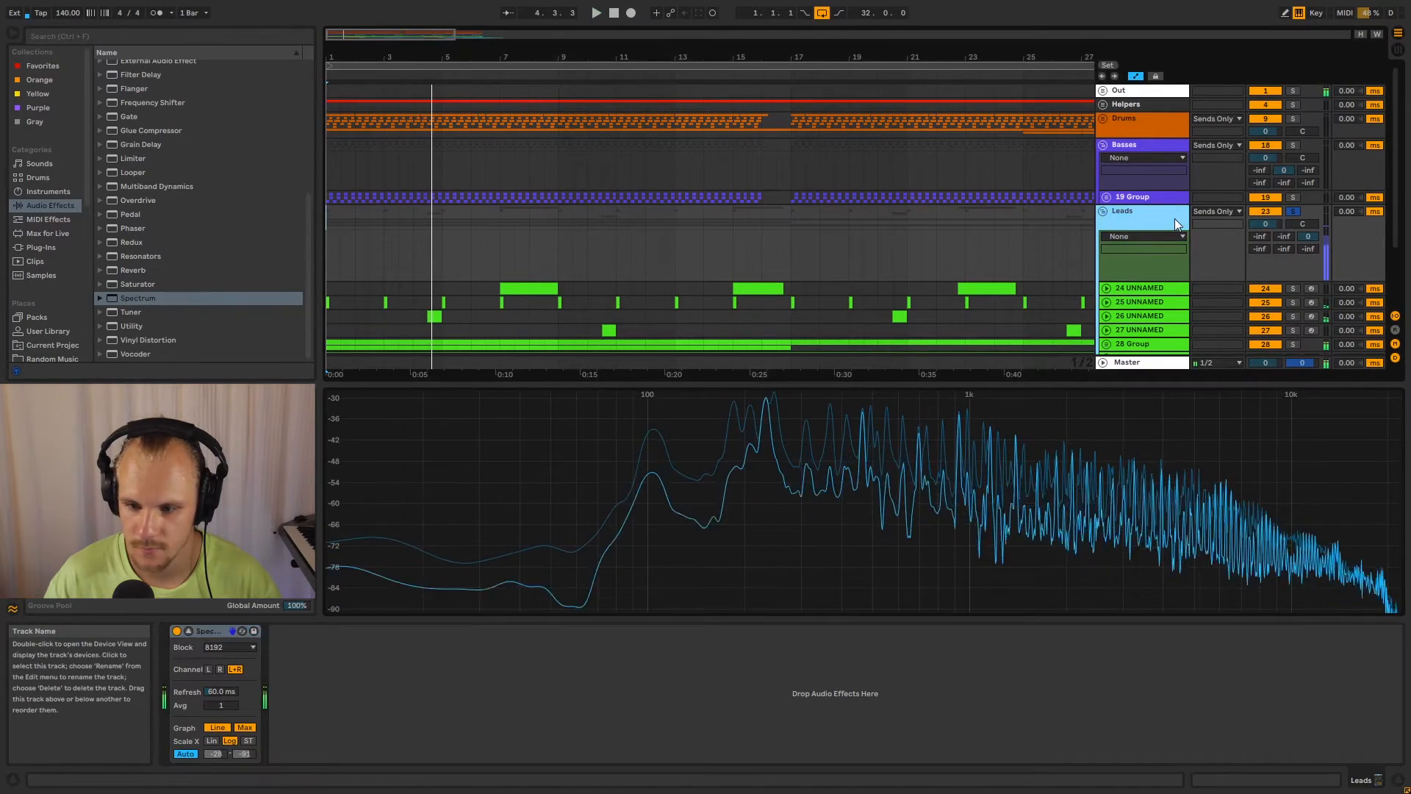
# Play the soloed Leads group from about bar 14 to examine its spectrum, stop playback and fold the group.
pyautogui.press('space')
pyautogui.click(704, 237)
pyautogui.press('space')
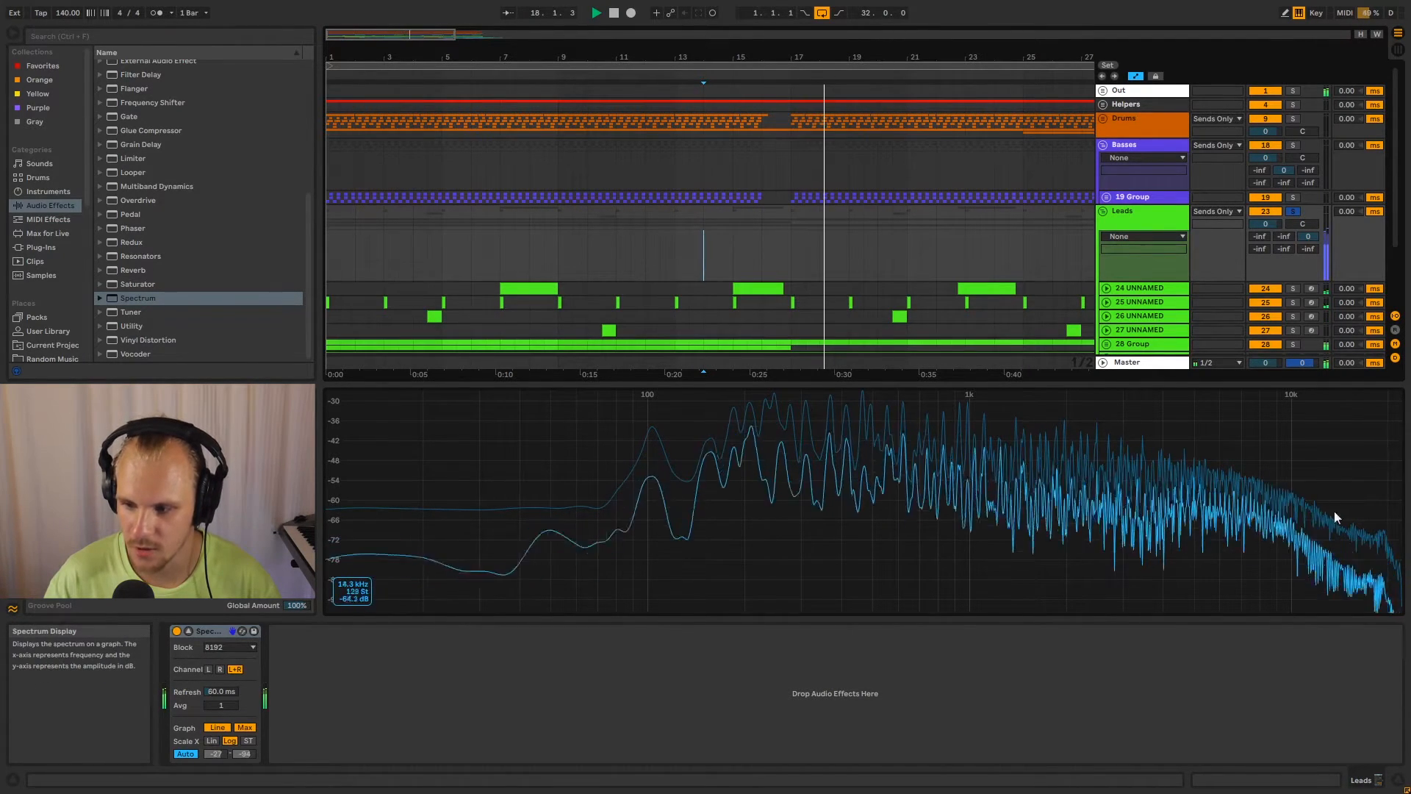
pyautogui.click(1140, 226)
pyautogui.click(1102, 211)
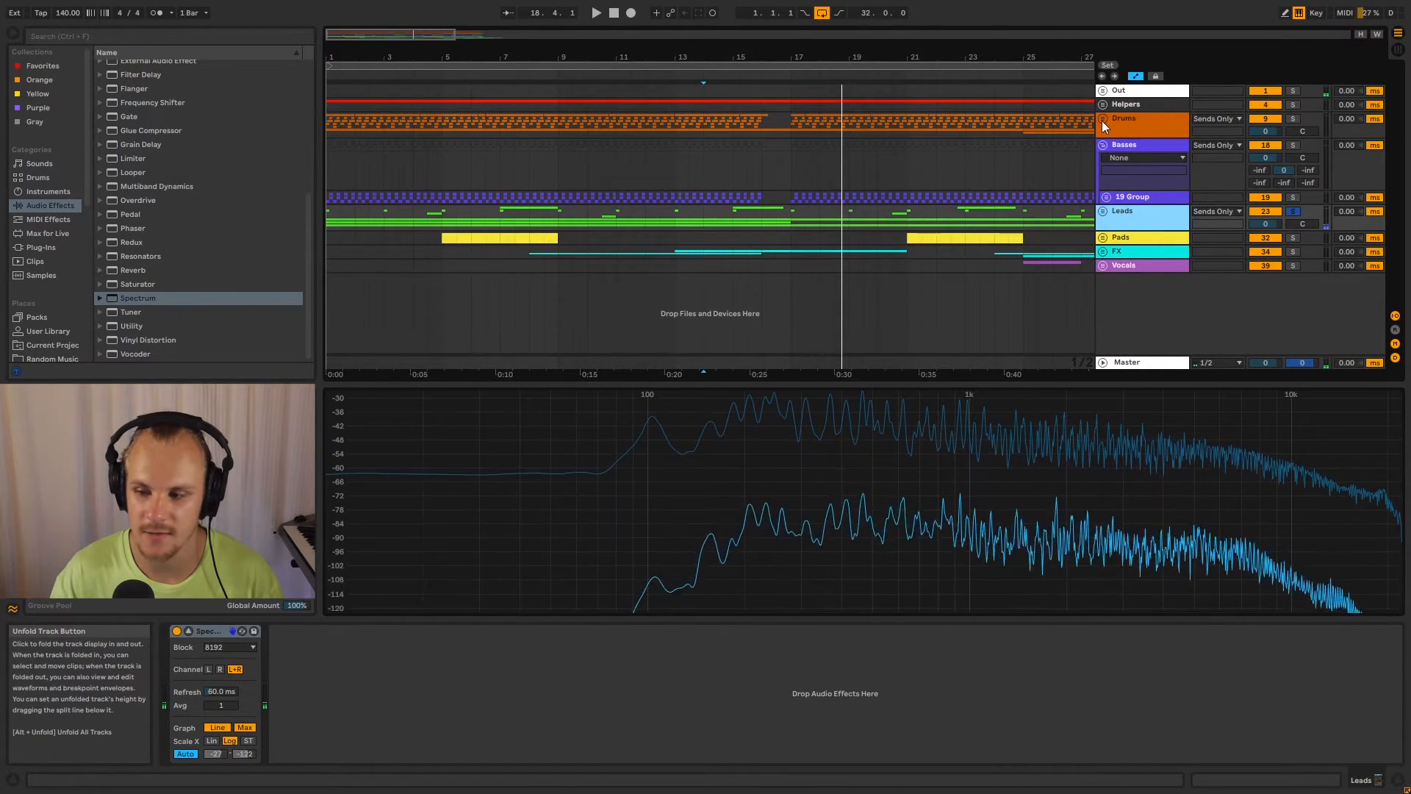
# Unfold the Drums group, solo 11 Group, 15 UNNAMED and 16 UNNAMED, and play them from bar 1.
pyautogui.click(1101, 120)
pyautogui.click(1127, 221)
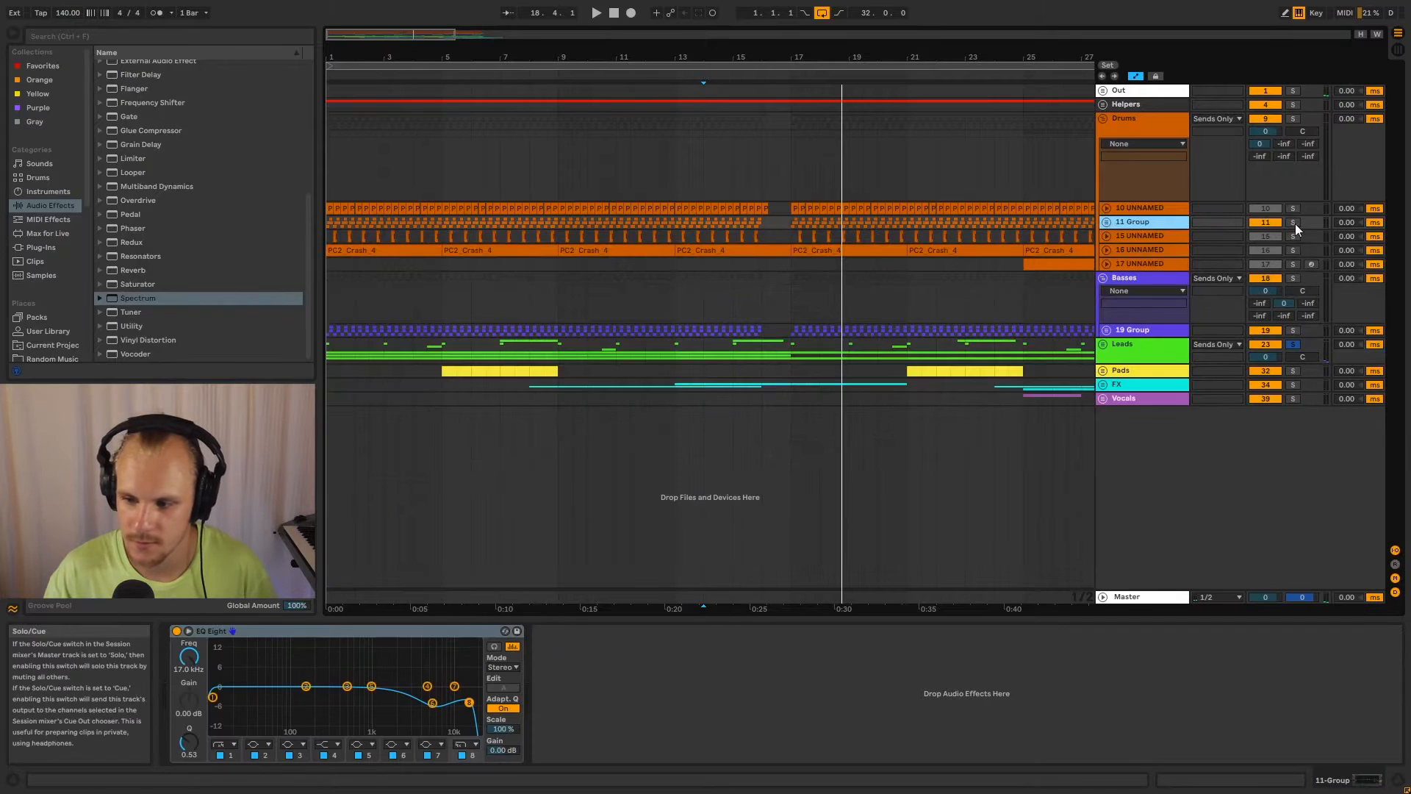
pyautogui.click(1293, 236)
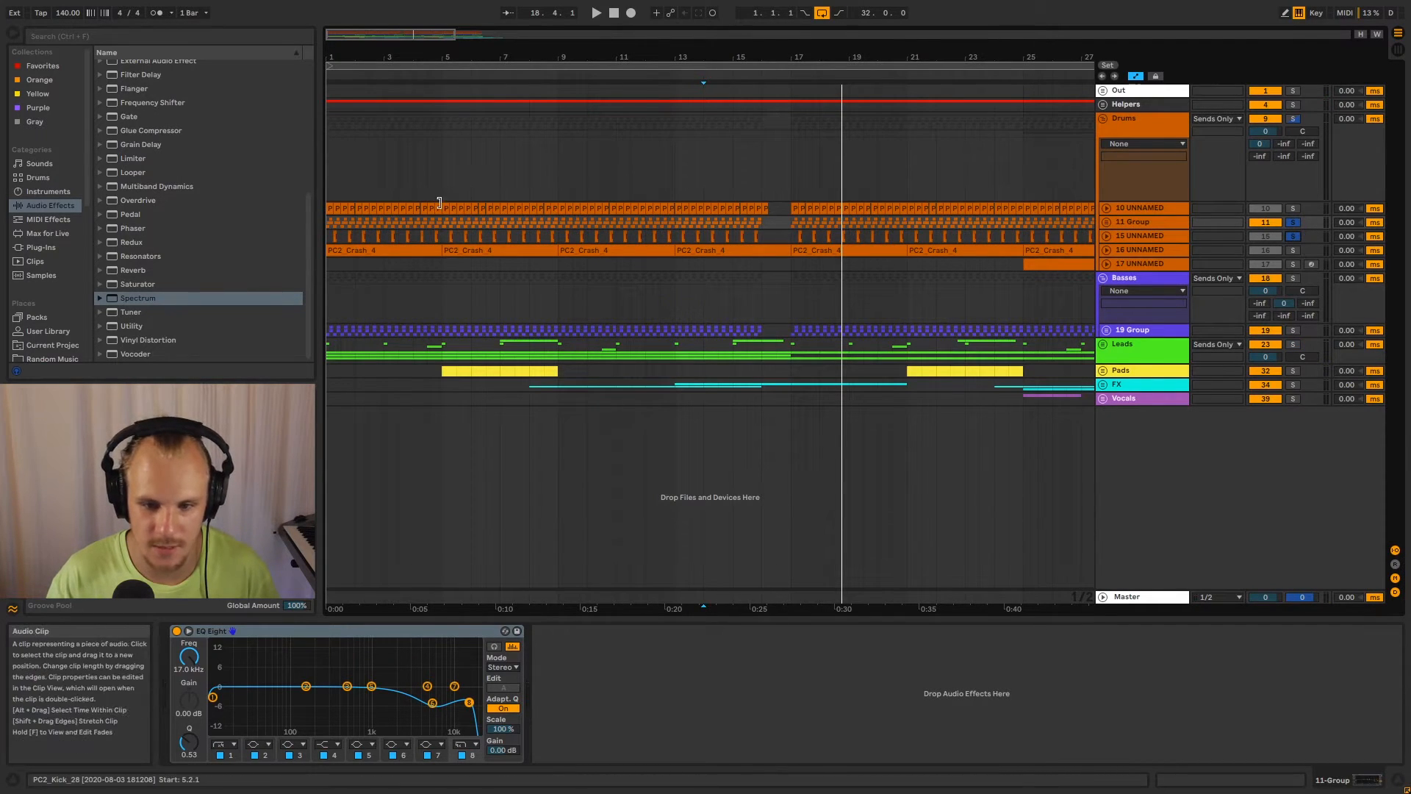
pyautogui.click(332, 181)
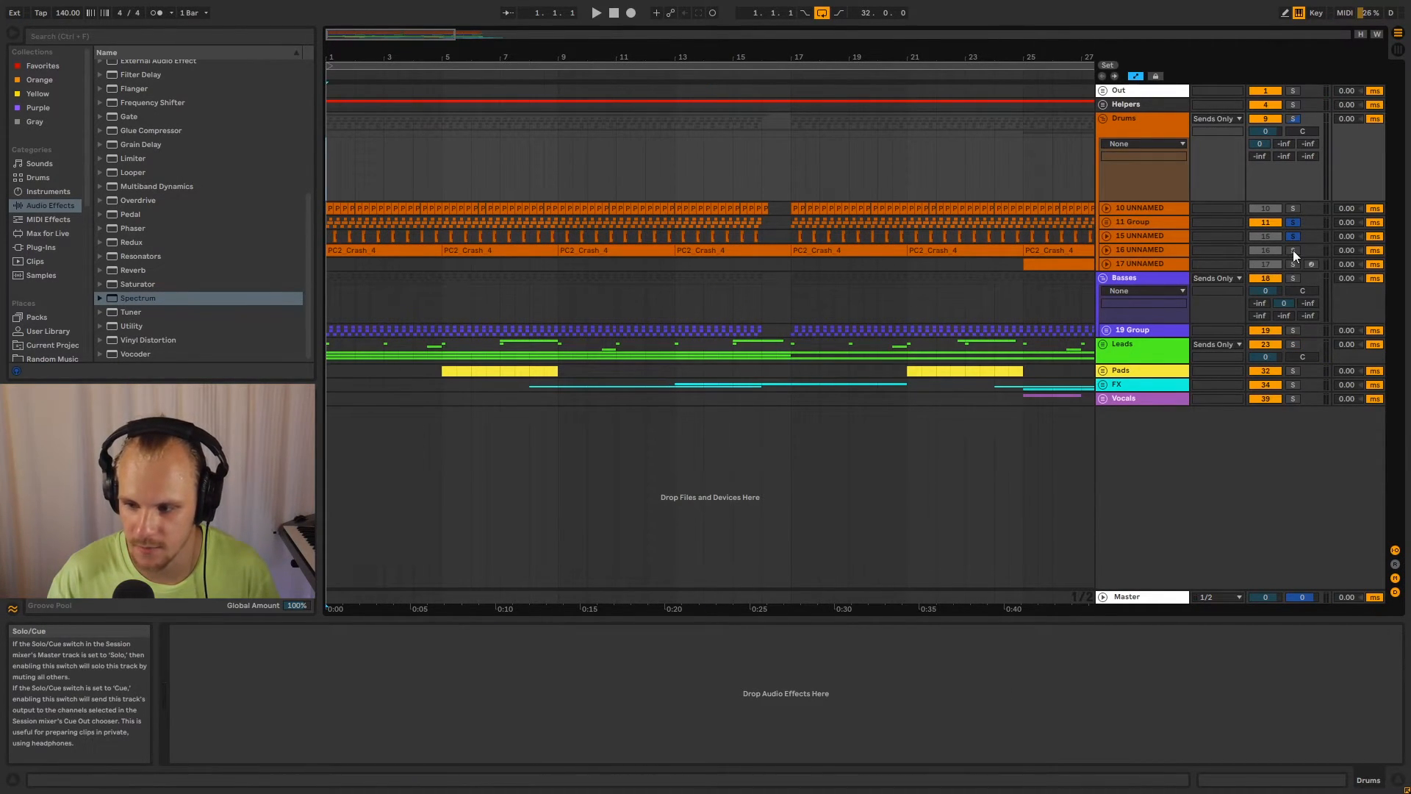
pyautogui.press('space')
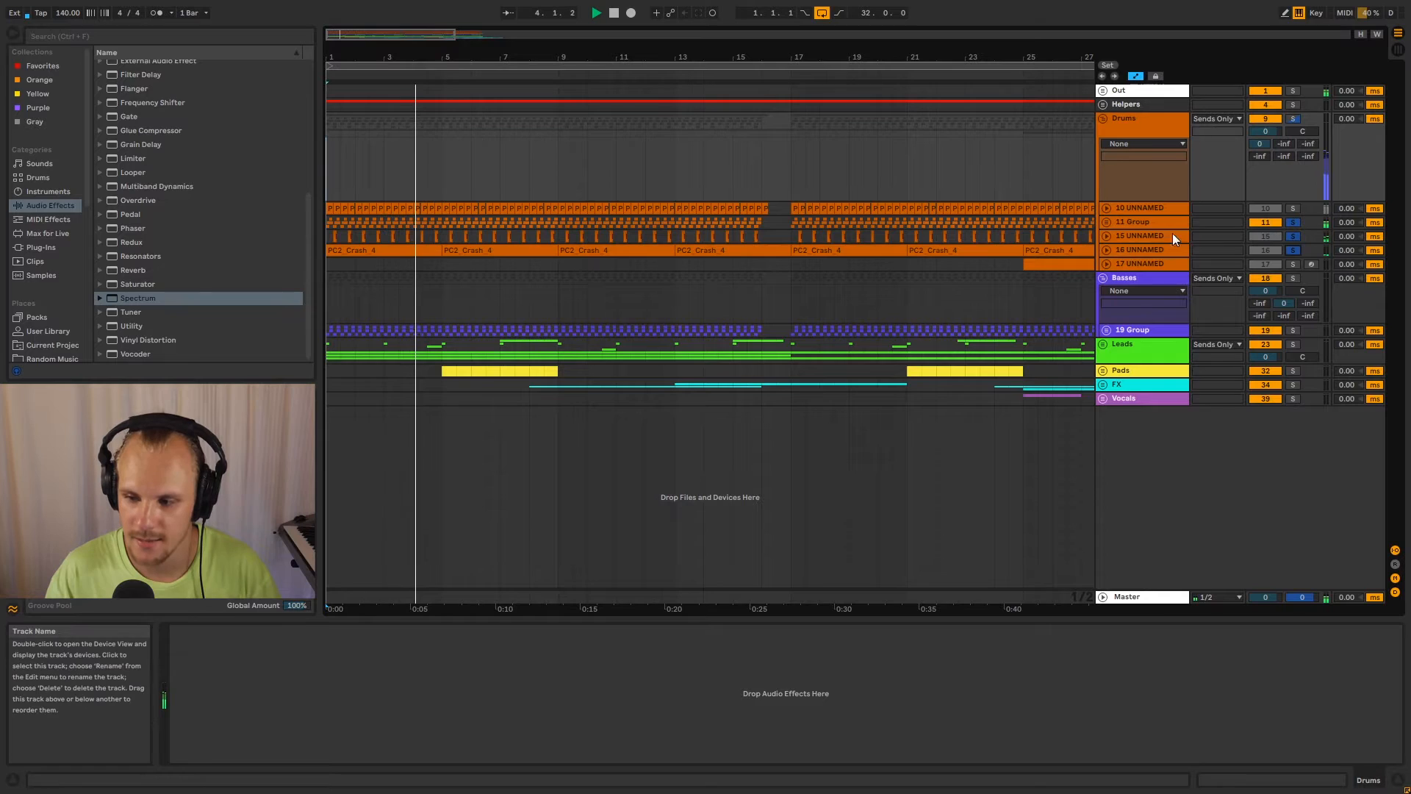
# Stop the drum playback, show the Leads group's Spectrum again, and clear the solos in the Drums group.
pyautogui.click(1135, 250)
pyautogui.click(1131, 121)
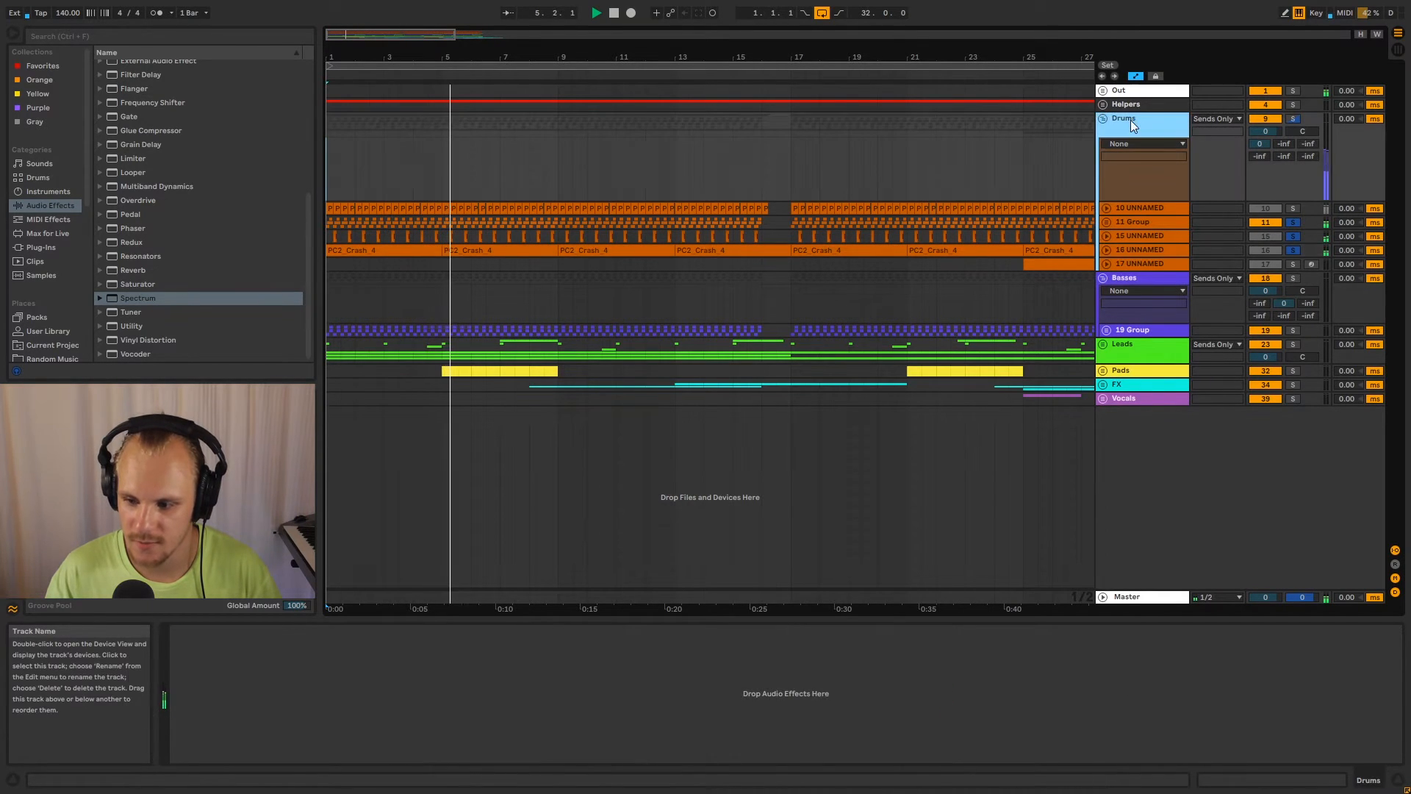
pyautogui.click(1130, 340)
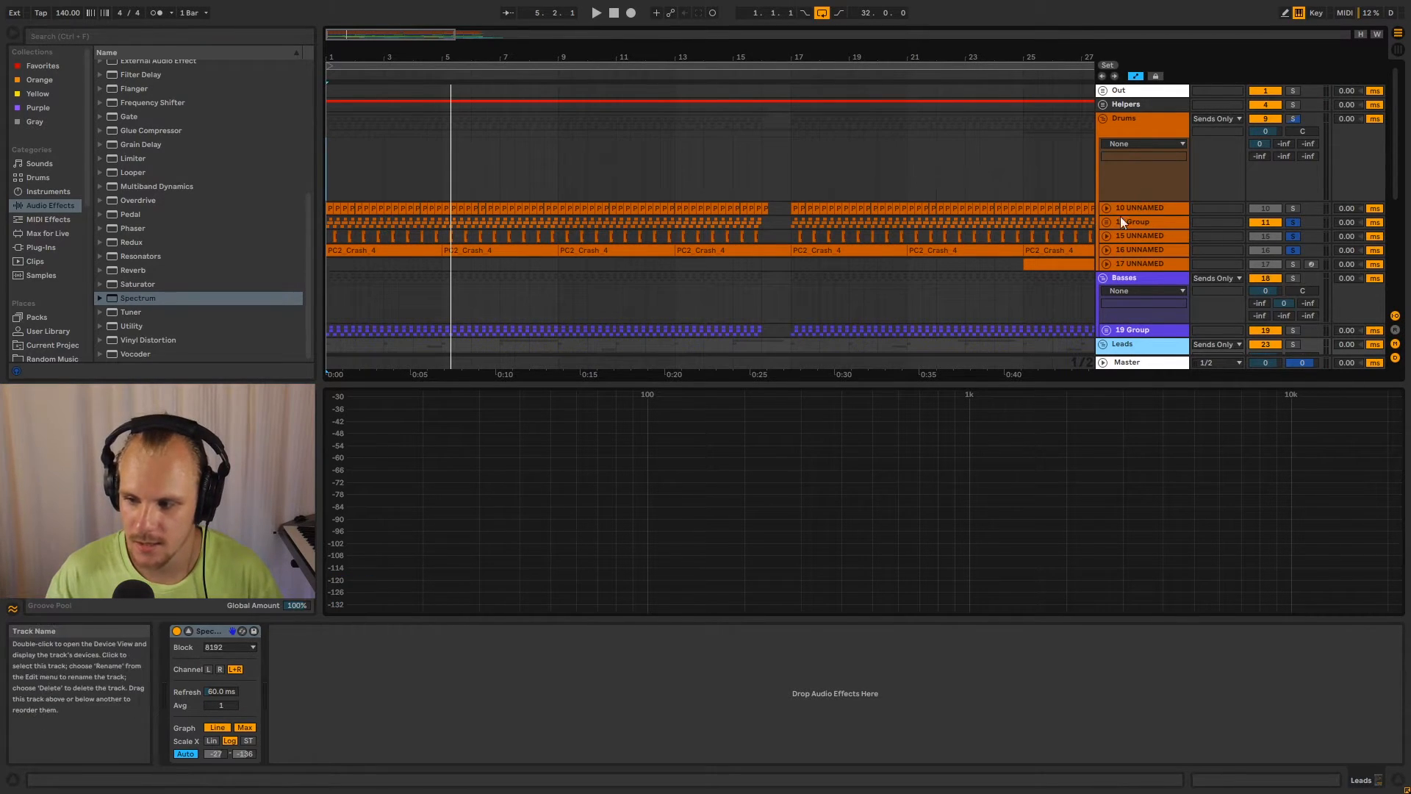
pyautogui.click(1148, 128)
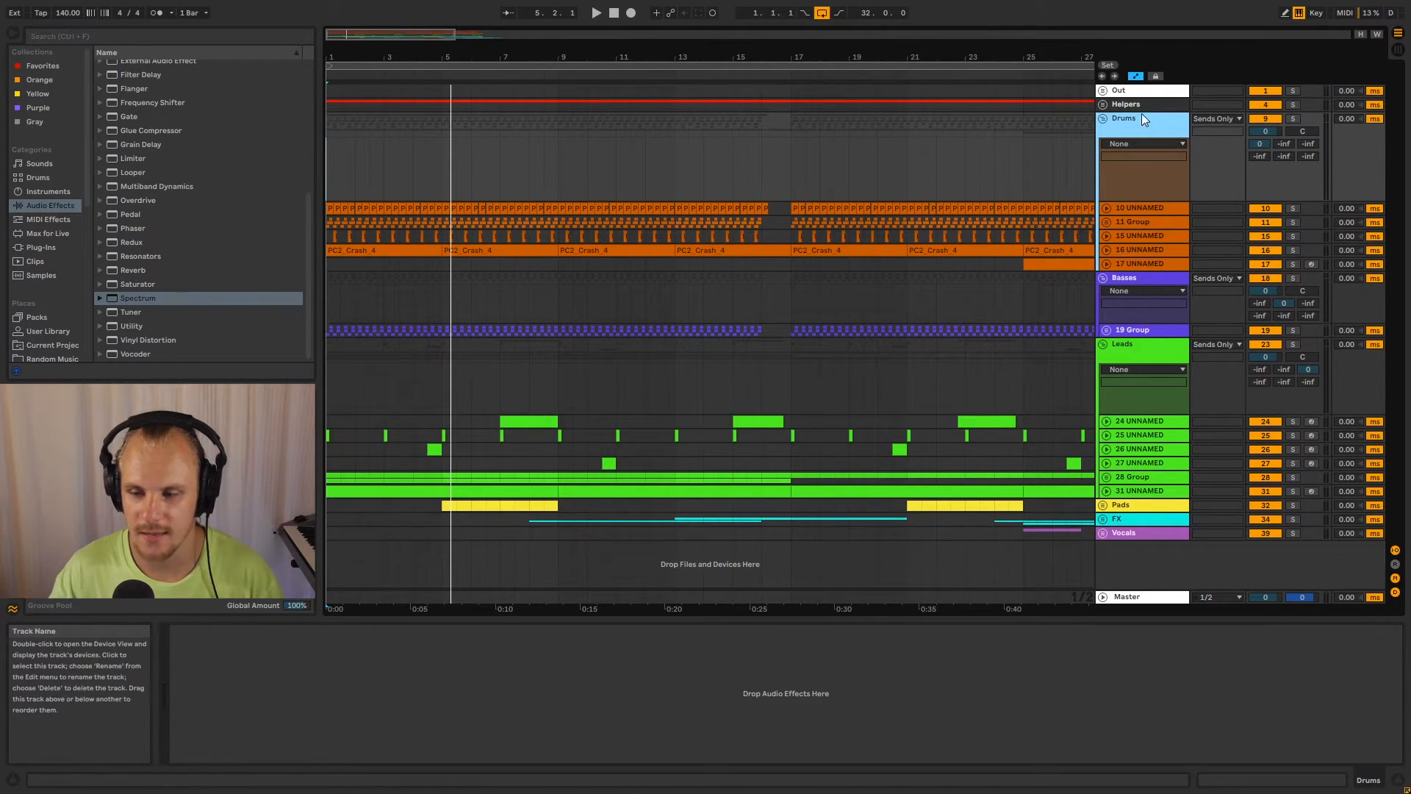
# Fold the Drums, Basses and Leads groups and shrink the Leads group's Spectrum back to its compact display.
pyautogui.click(1104, 119)
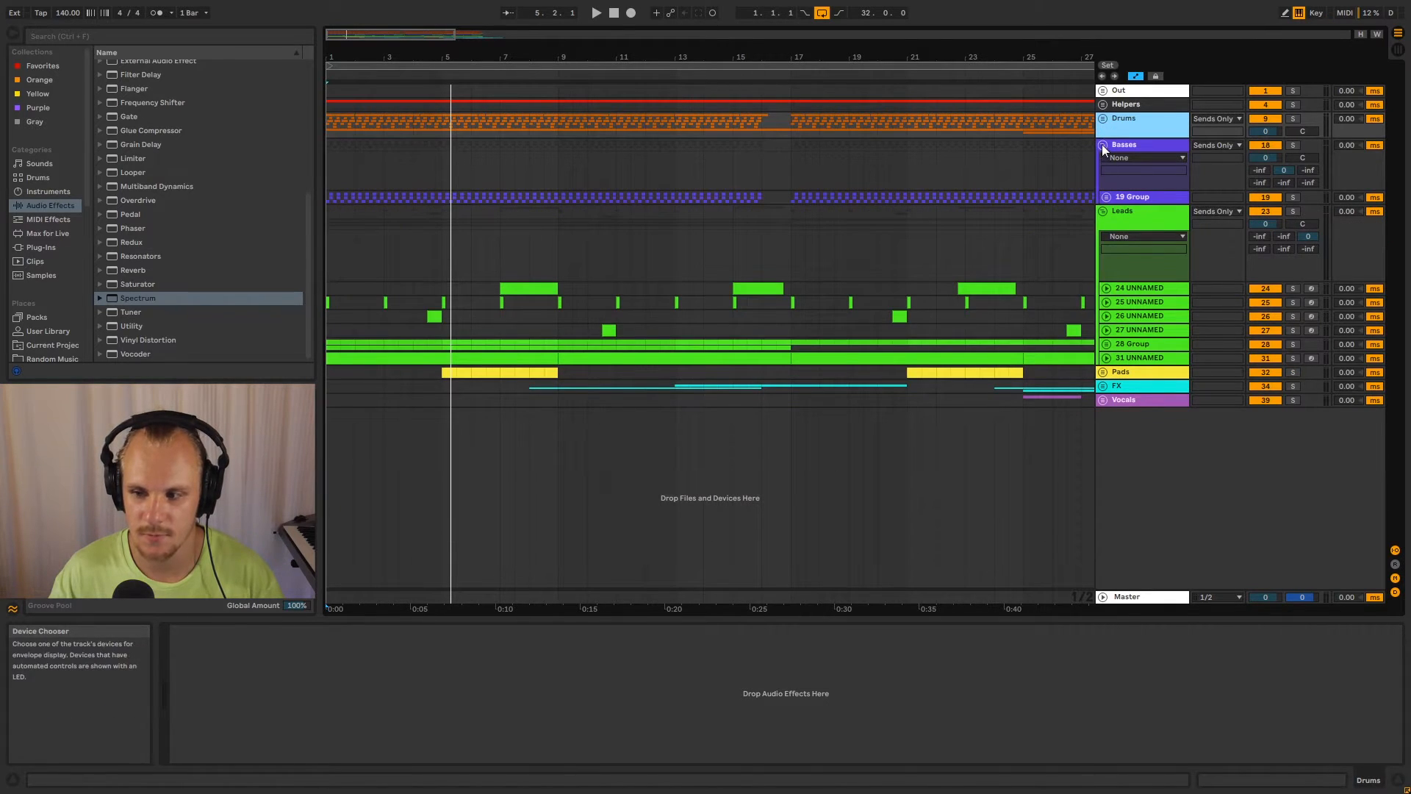
pyautogui.click(1103, 145)
pyautogui.click(1101, 159)
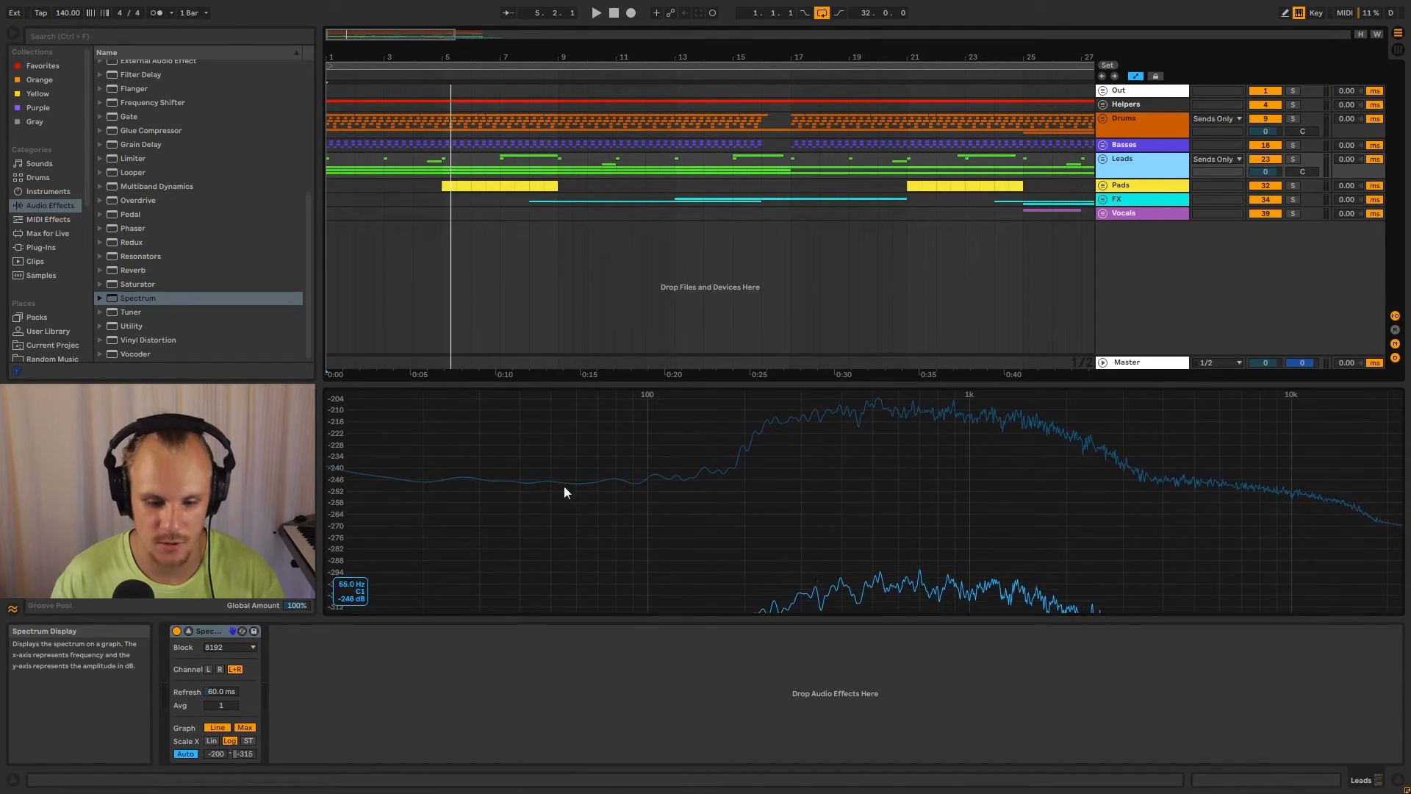
pyautogui.click(188, 630)
# Unfold the FX group, inspect the device chain of track 36 UNNAMED, and fold the group again.
pyautogui.click(1103, 200)
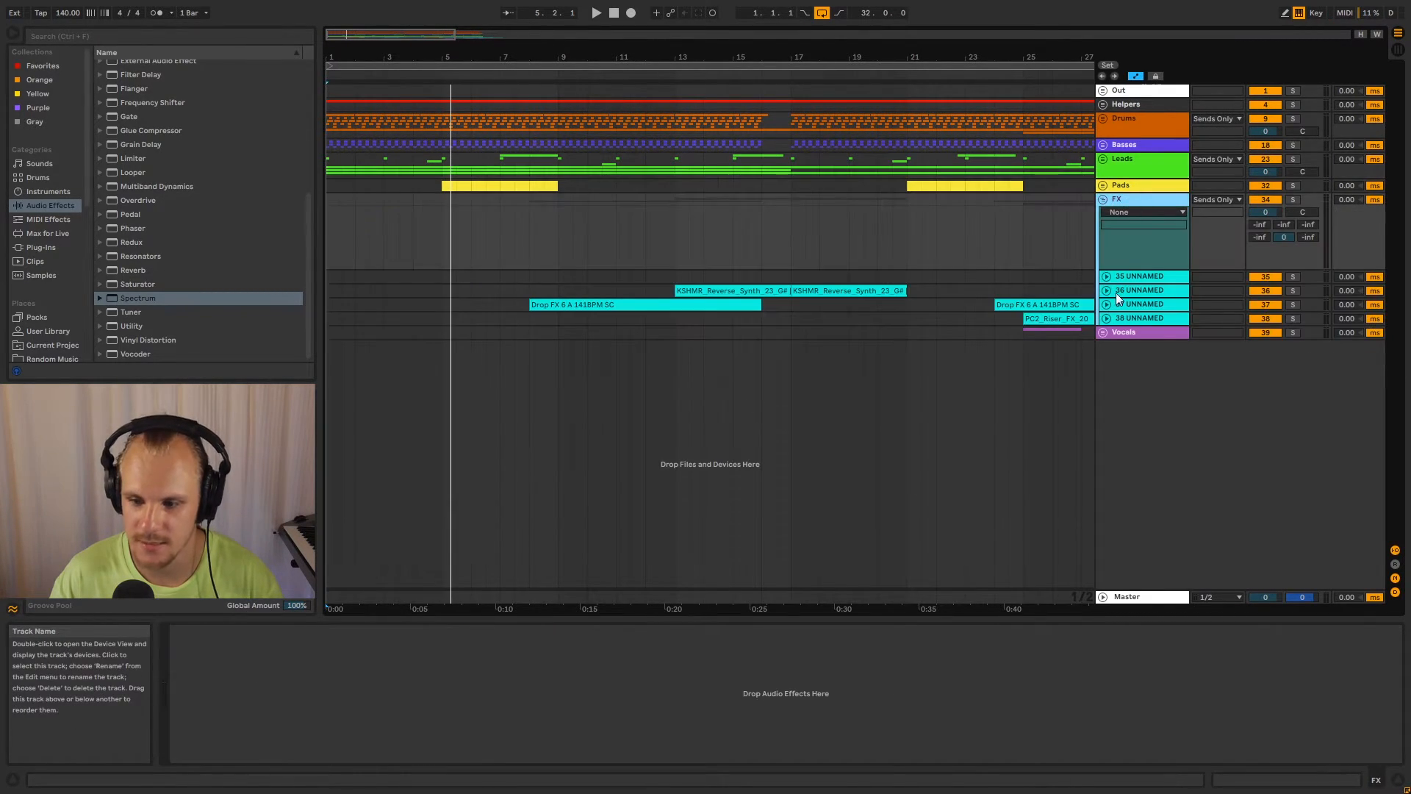
pyautogui.click(1140, 290)
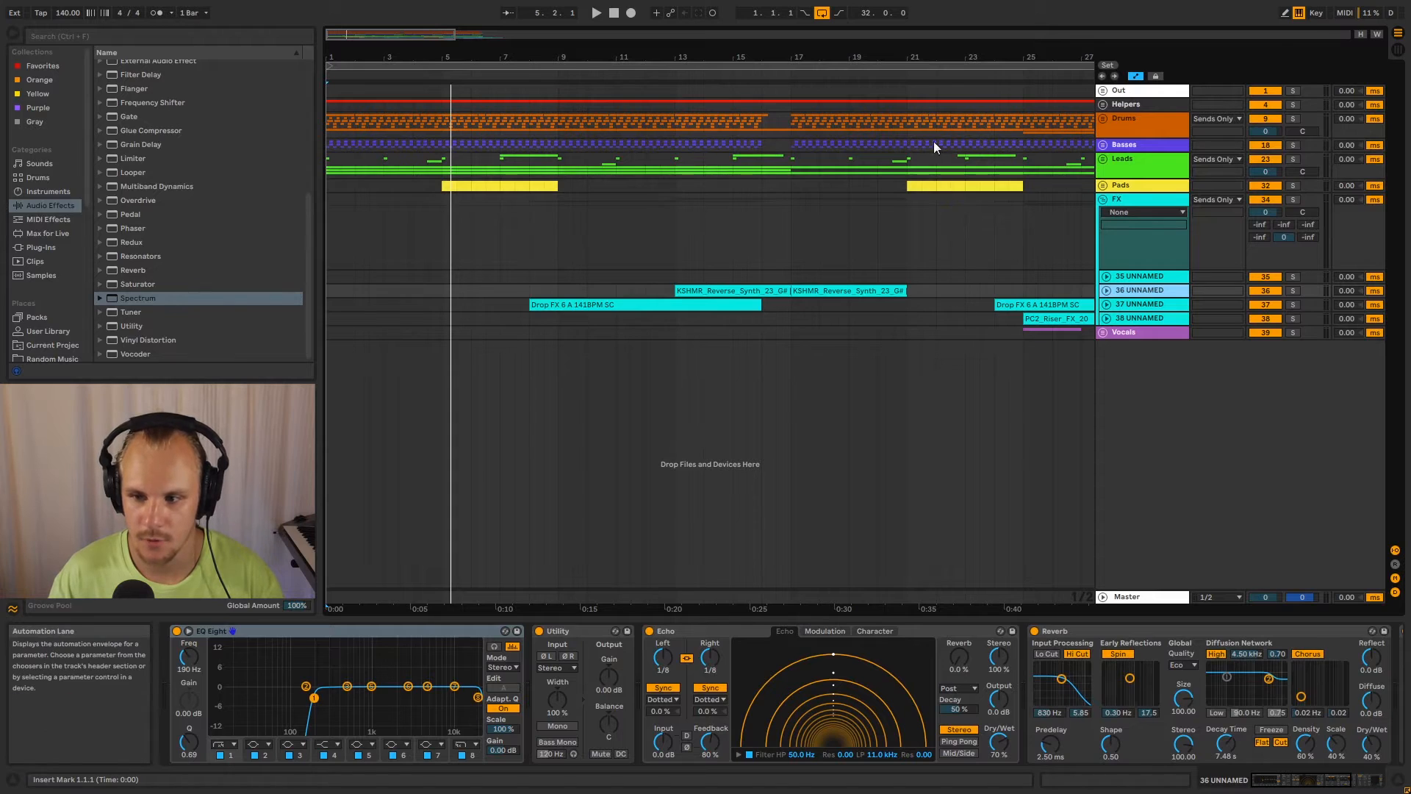
pyautogui.click(1103, 199)
# Unfold the Pads group and its track 33 UNNAMED, solo the track and play its clip from bar 5.
pyautogui.click(1103, 185)
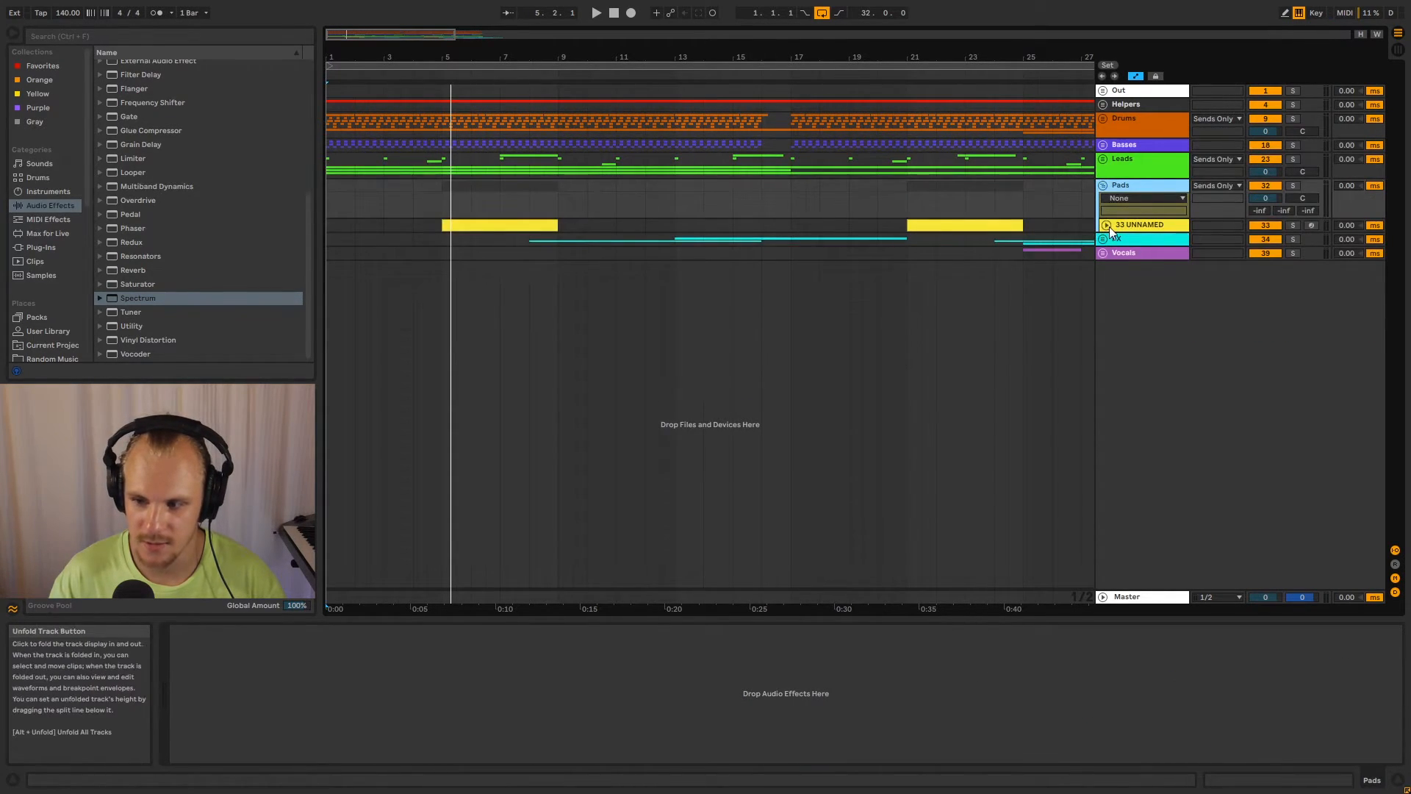
pyautogui.click(1118, 224)
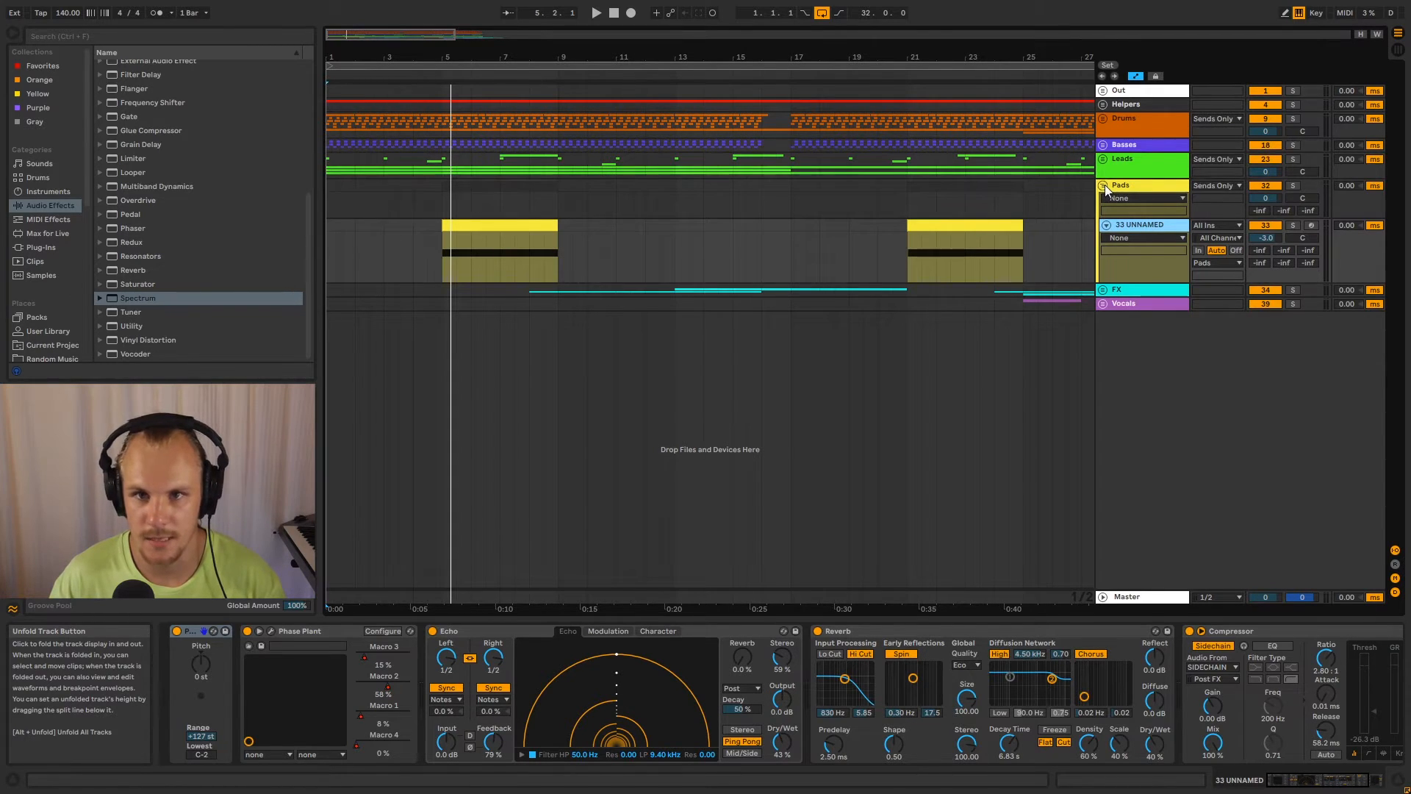
pyautogui.click(1293, 224)
pyautogui.click(516, 220)
pyautogui.press('space')
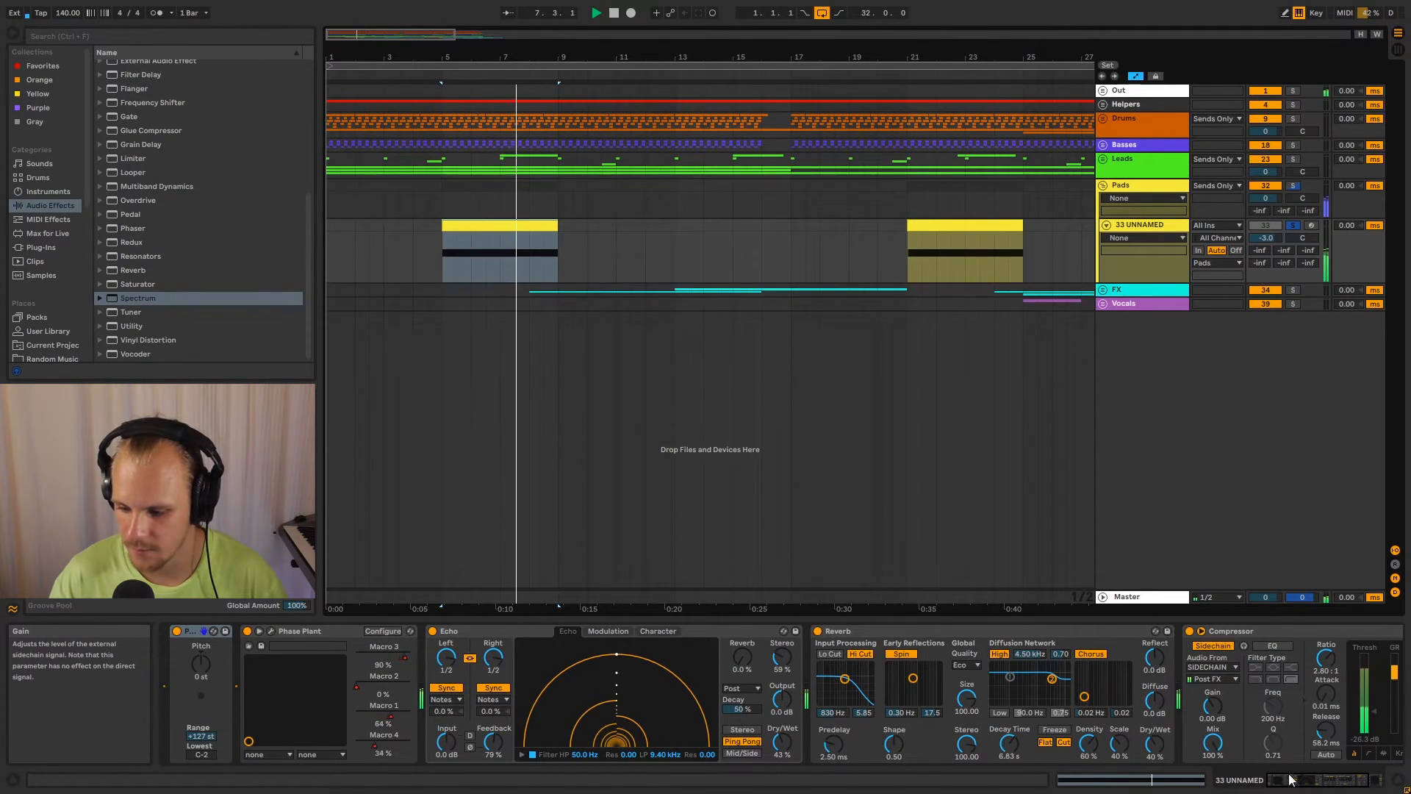
# Examine the Echo, Reverb and sidechained Compressor at the end of track 33 UNNAMED's device chain during playback.
pyautogui.moveTo(1332, 780); pyautogui.dragTo(1353, 779)
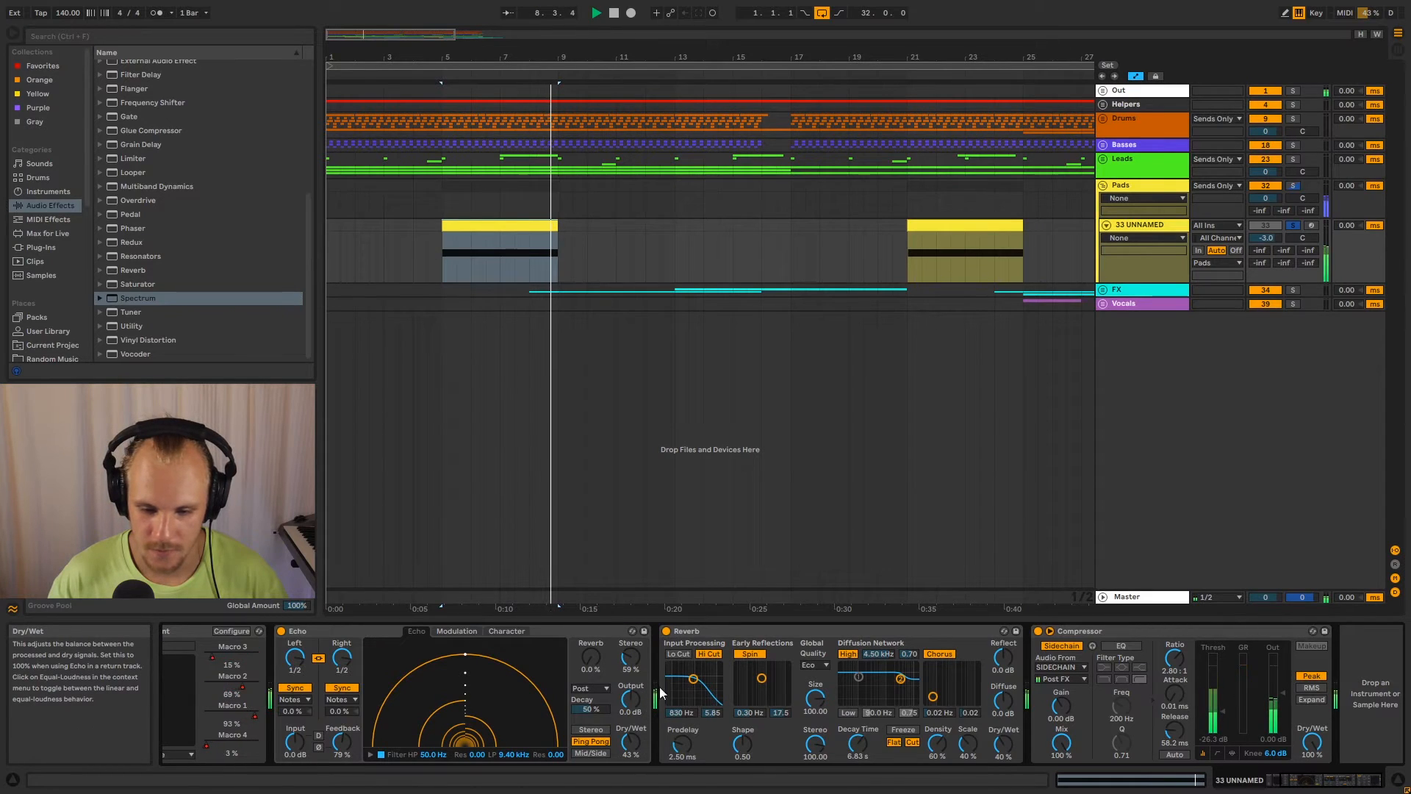
pyautogui.click(874, 631)
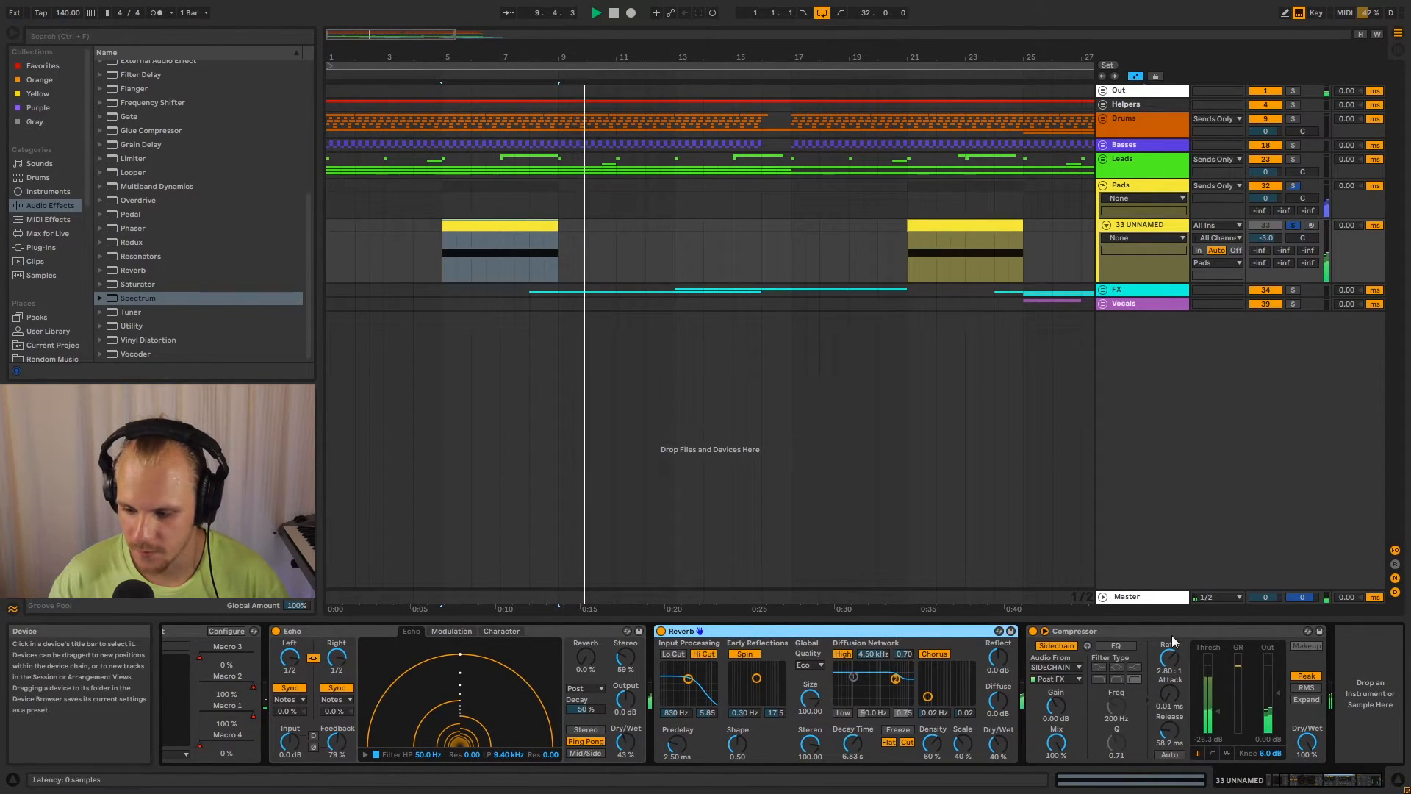
pyautogui.click(1232, 700)
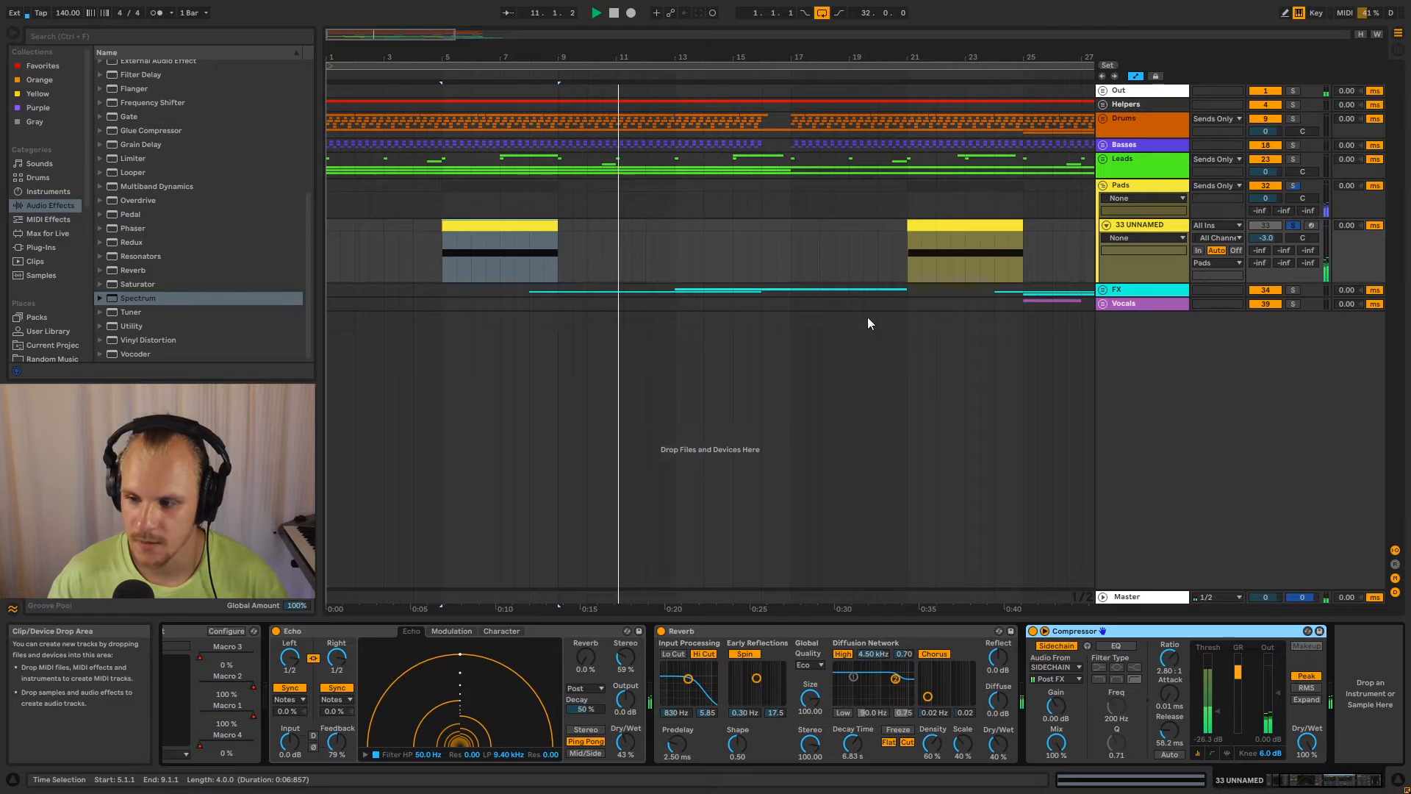
pyautogui.click(1150, 224)
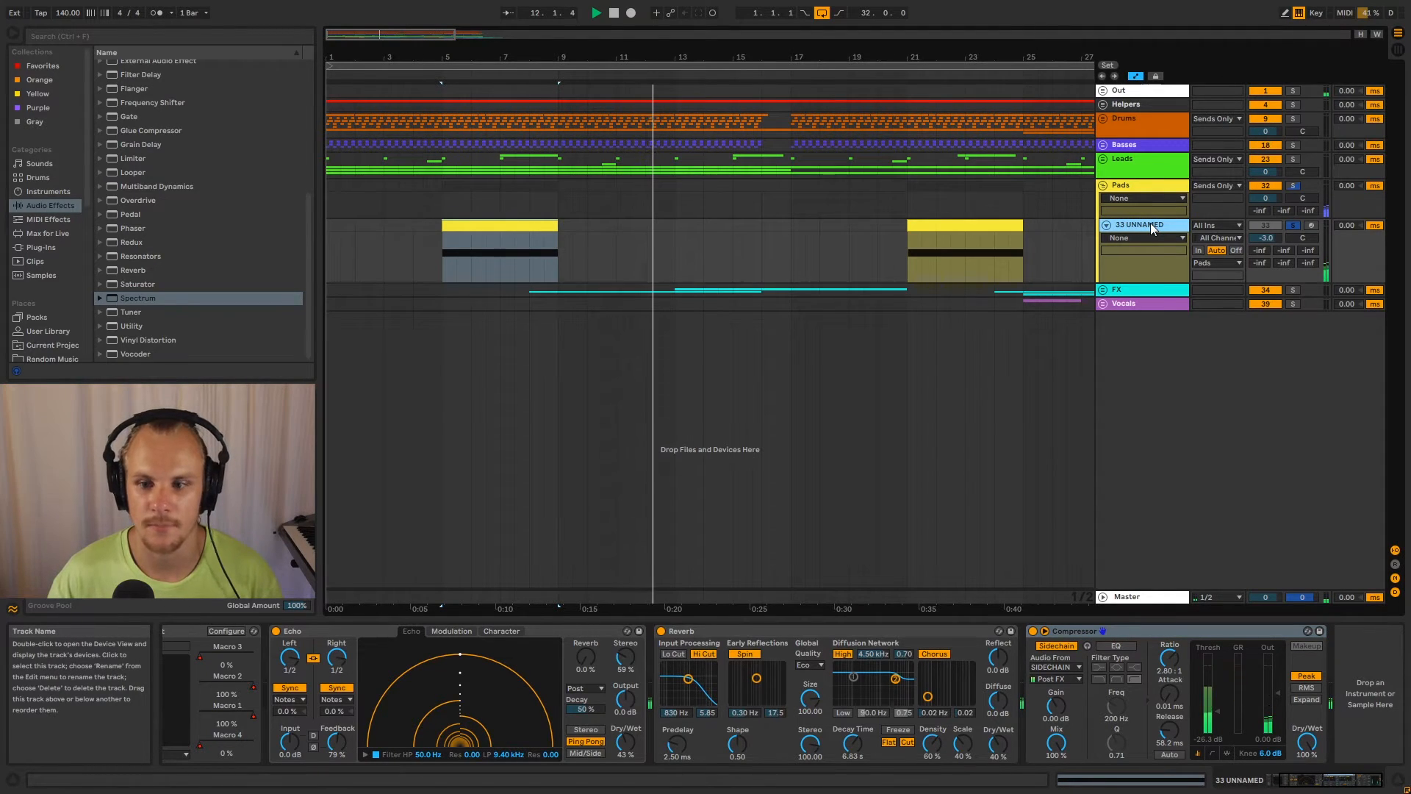
# Fold the Pads group, briefly replay from bar 5, stop playback and clear the Pads solo.
pyautogui.click(1106, 185)
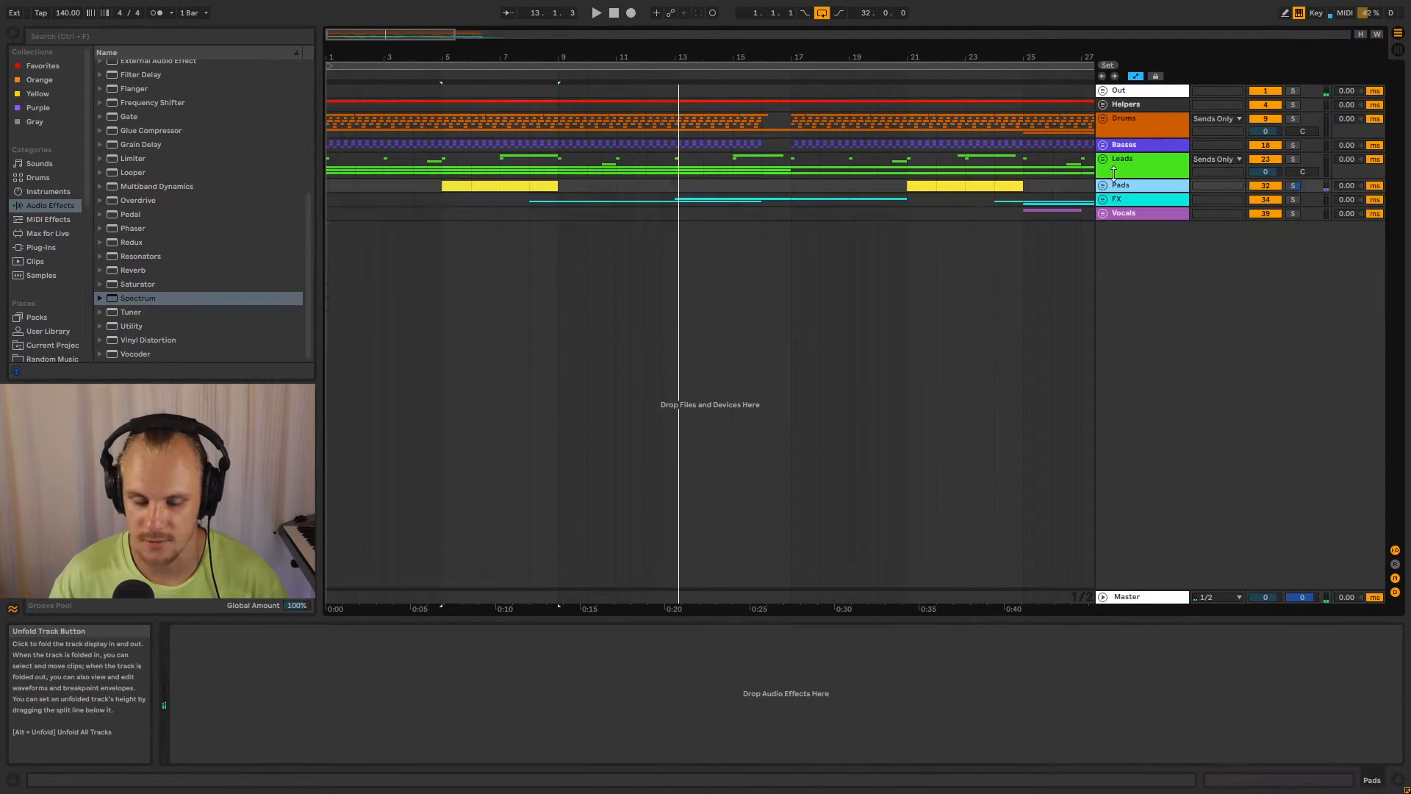
pyautogui.click(1148, 173)
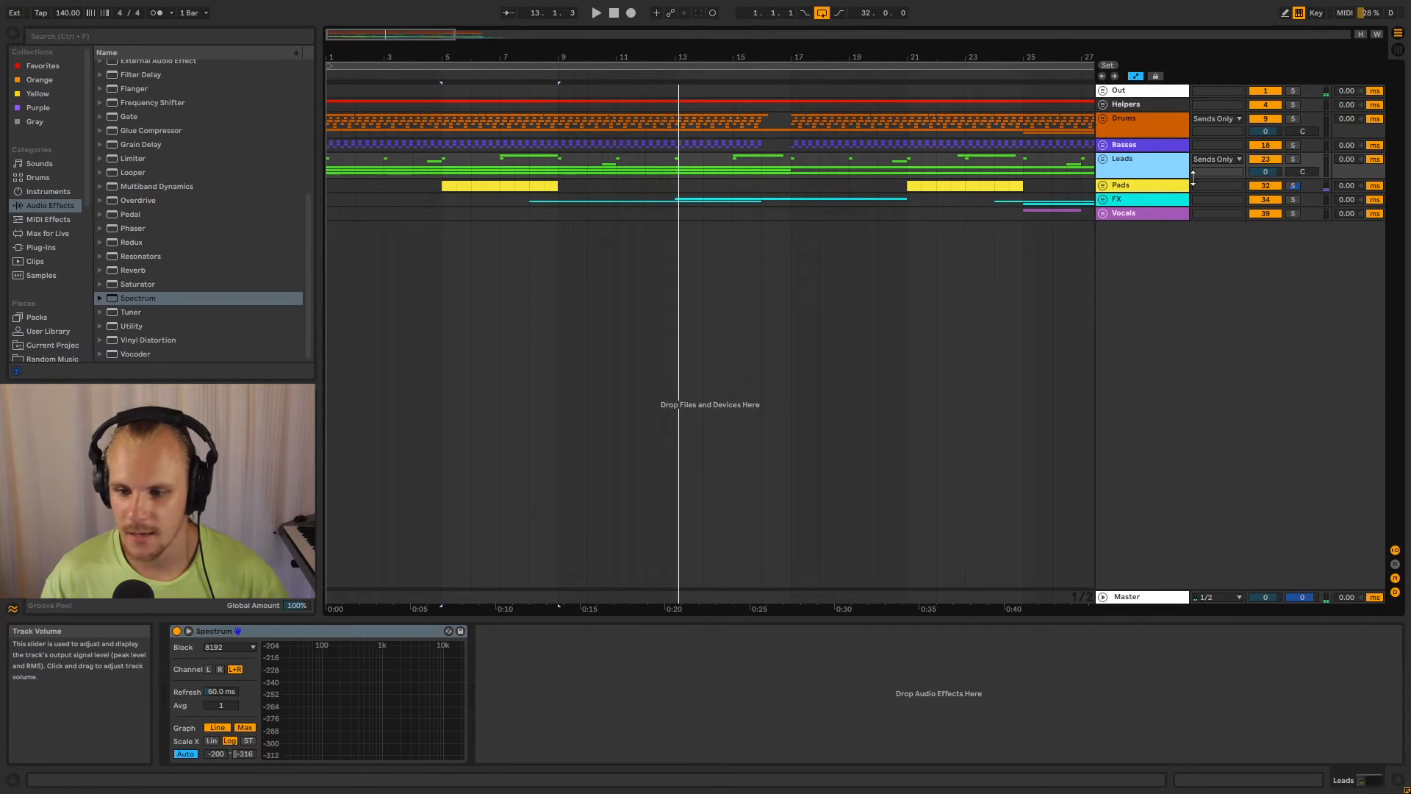
pyautogui.press('space')
pyautogui.press('space')
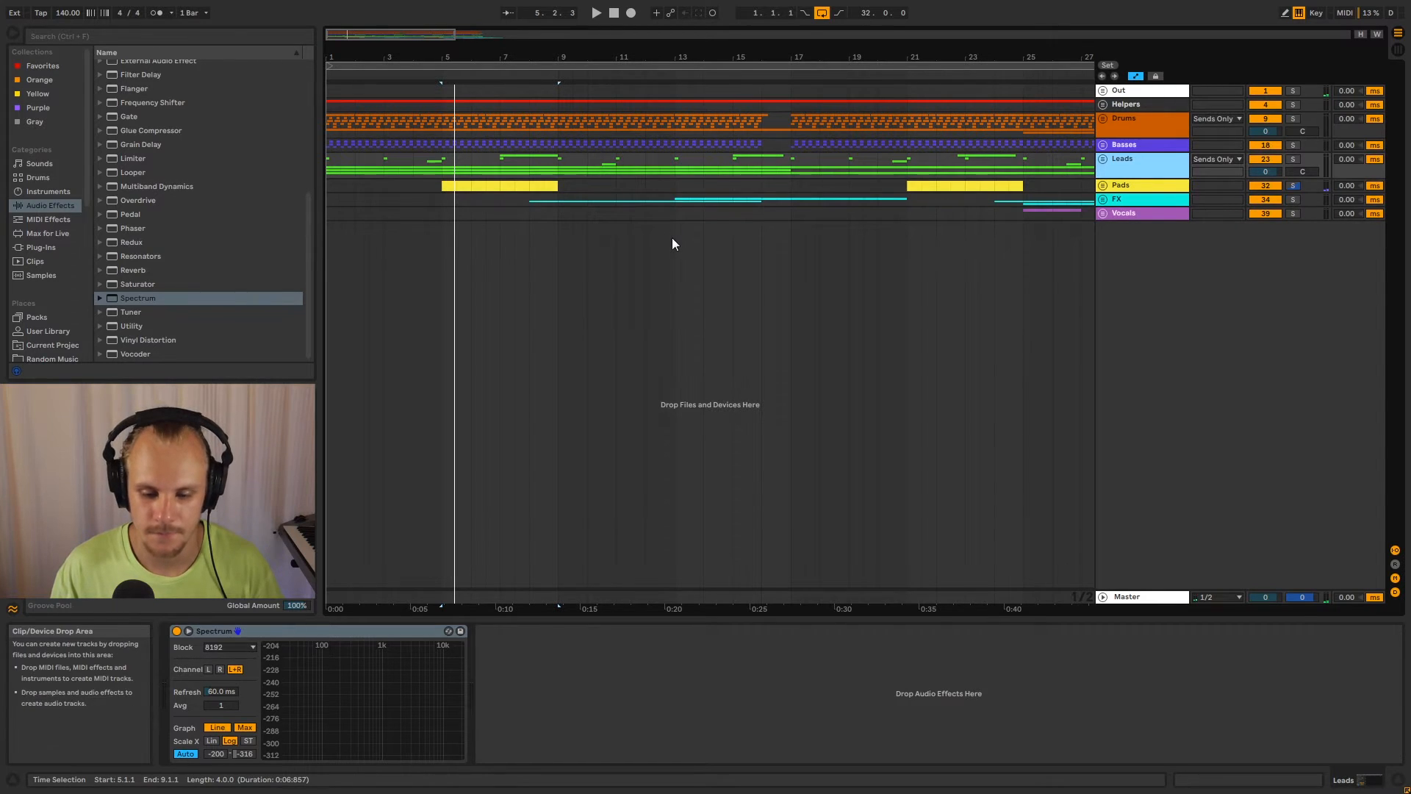
pyautogui.doubleClick(1292, 158)
# Unfold the Drums group and inspect the clips and devices of track 10 UNNAMED and the devices of 11 Group.
pyautogui.click(1125, 127)
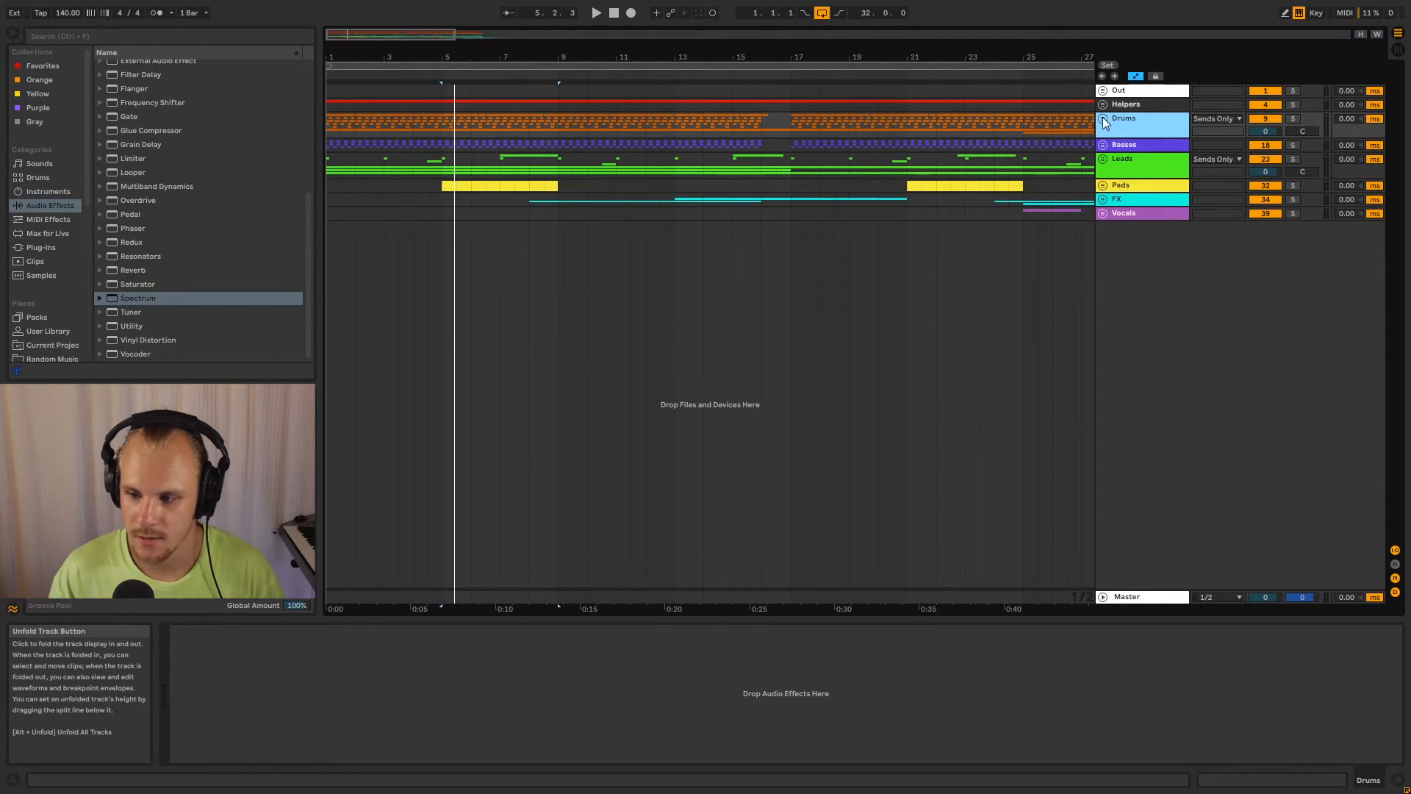
pyautogui.click(1102, 119)
pyautogui.click(1124, 207)
pyautogui.click(1107, 208)
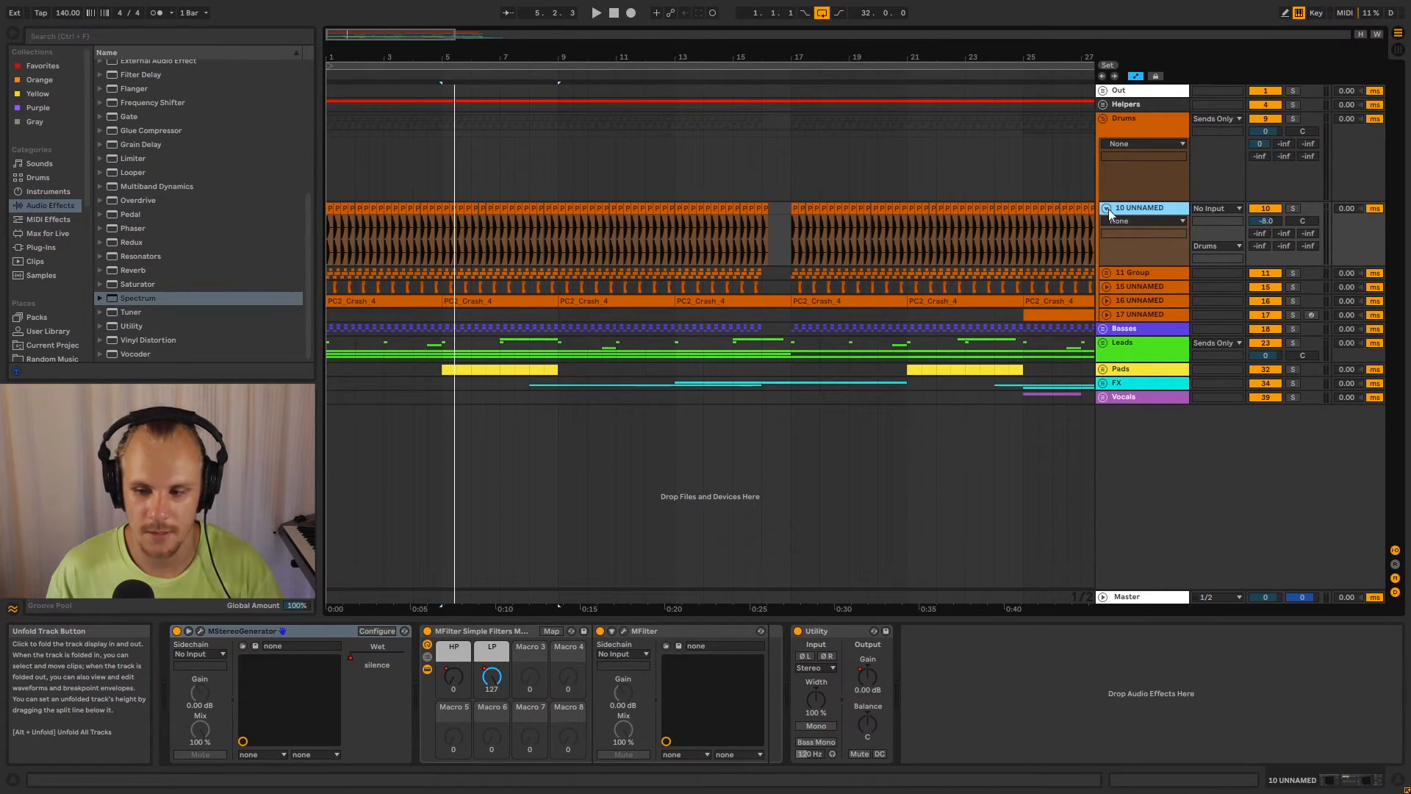
pyautogui.click(1108, 208)
pyautogui.click(1114, 221)
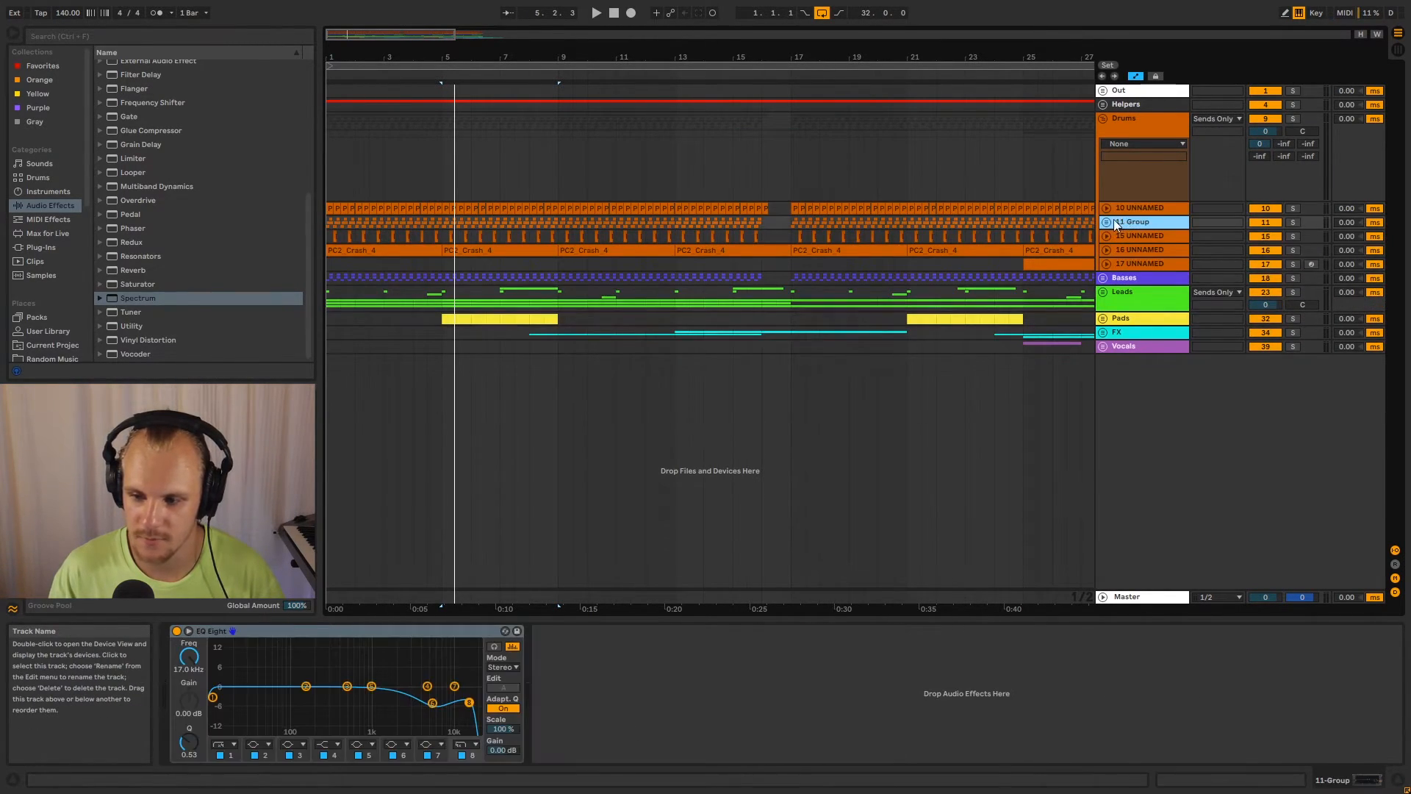
# Unfold track 15 UNNAMED and move the insert marker past its offbeat hits, from 1.1.1 through 1.4.1 to 2.1.1.
pyautogui.click(1107, 236)
pyautogui.scroll(5, 353, 239)
pyautogui.moveTo(354, 233)
pyautogui.mouseDown()
pyautogui.moveTo(399, 235)
pyautogui.moveTo(333, 244)
pyautogui.mouseUp()
pyautogui.click(331, 245)
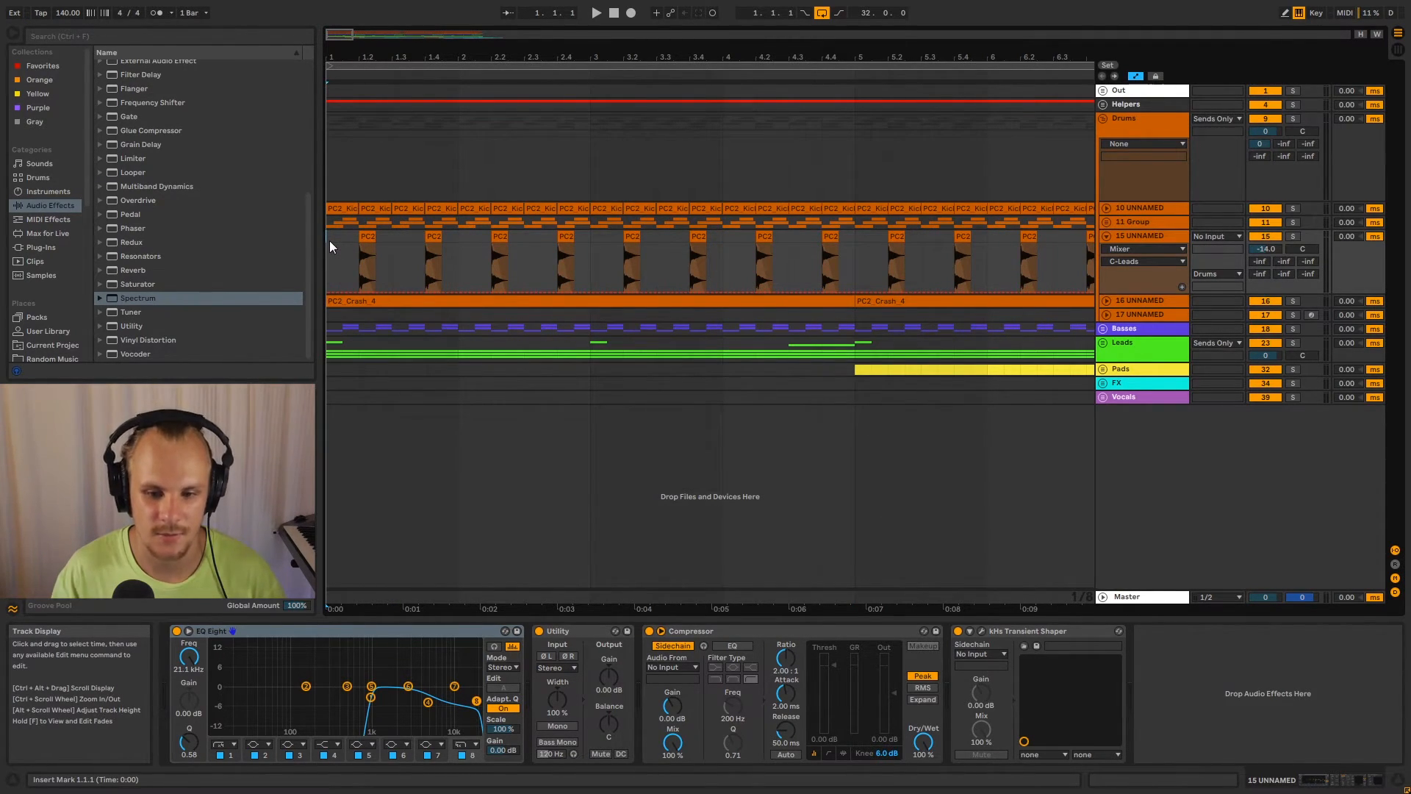
pyautogui.click(369, 239)
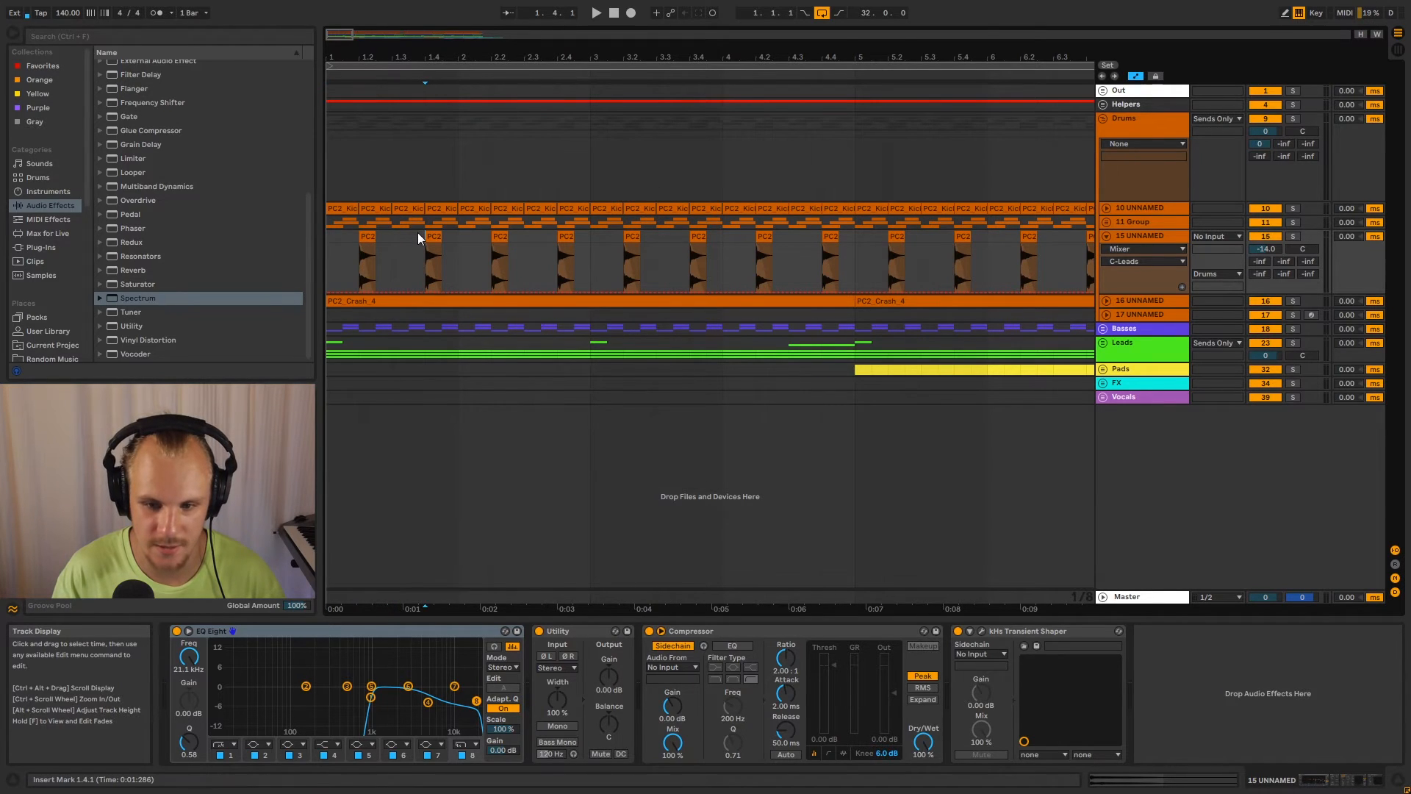
pyautogui.click(456, 236)
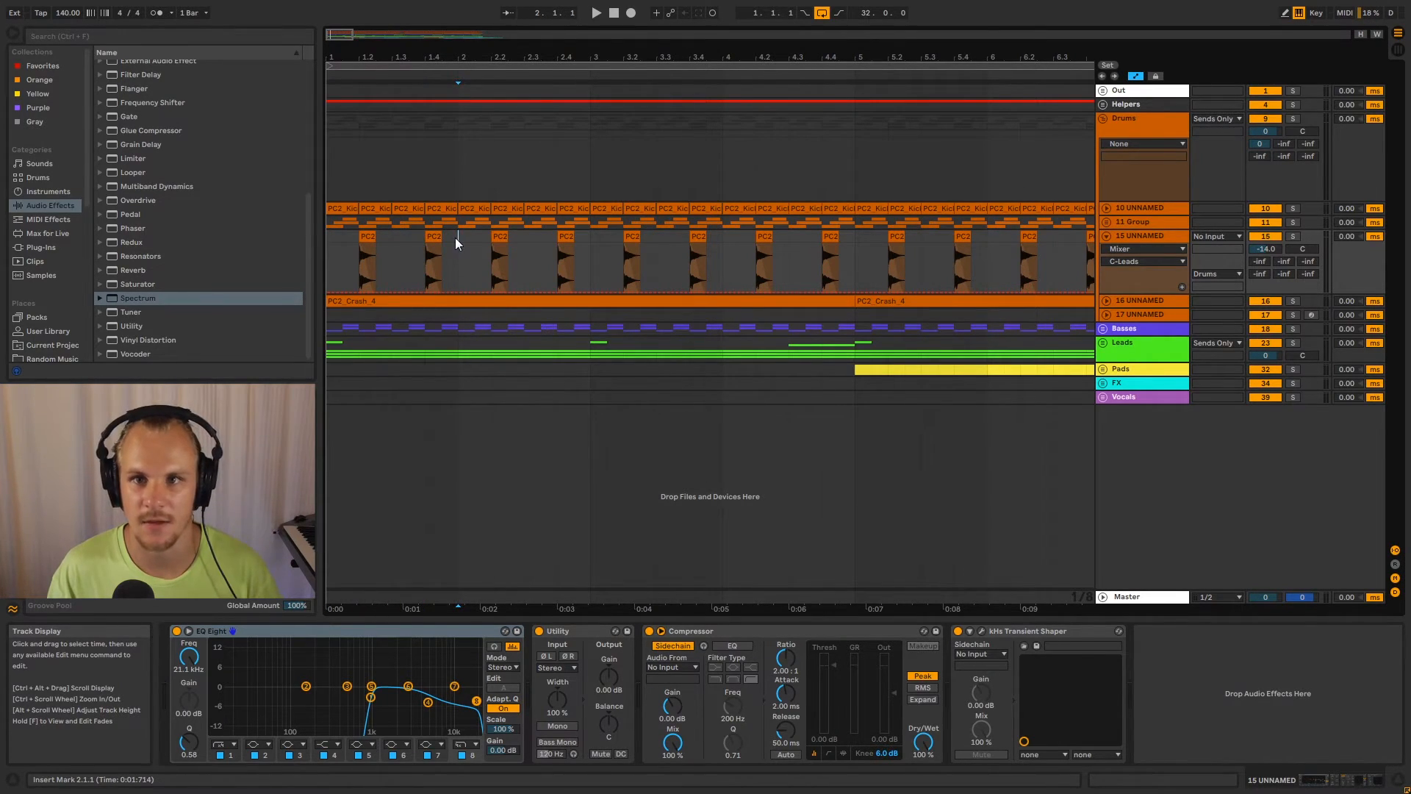
# Fold track 15 UNNAMED, unfold track 16 UNNAMED and select the span of its first PC2_Crash_4 clip, from 1.1.1 to 5.1.1.
pyautogui.click(1105, 236)
pyautogui.click(1136, 250)
pyautogui.click(1106, 250)
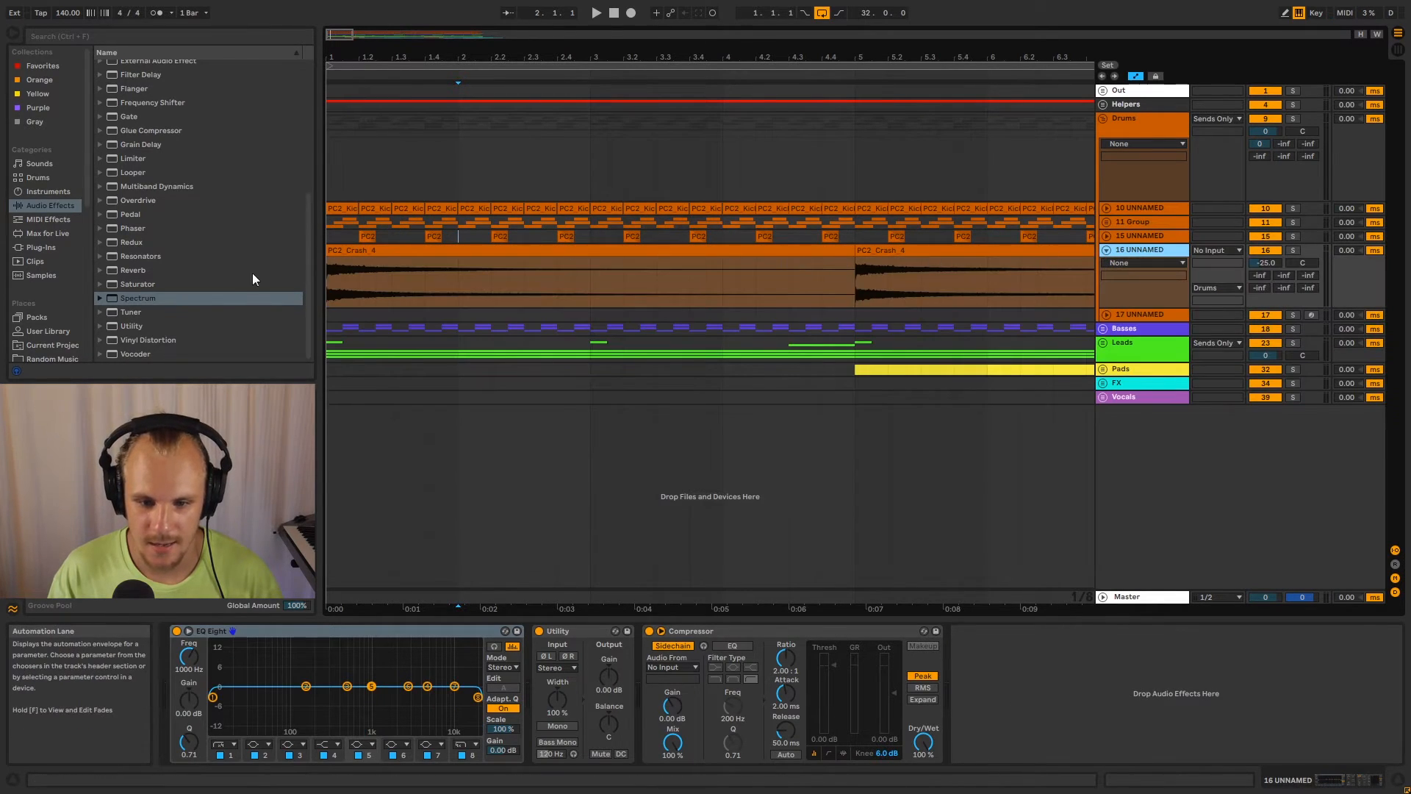
pyautogui.moveTo(328, 276); pyautogui.dragTo(862, 286)
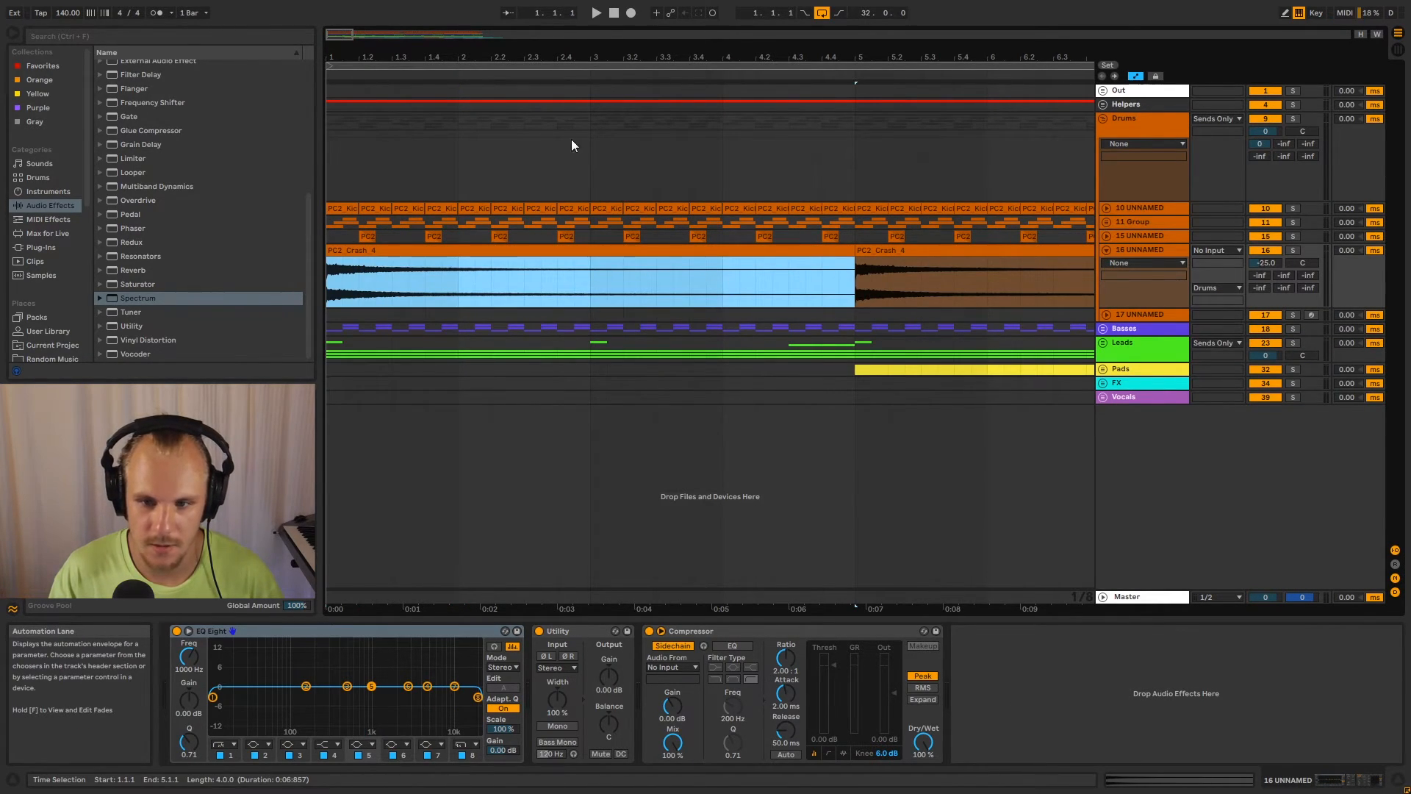
# Review the repeated crash clips on track 16 UNNAMED, moving the insert marker from 5.1.1 to 8.4.1.
pyautogui.moveTo(545, 55); pyautogui.dragTo(545, 9)
pyautogui.click(508, 279)
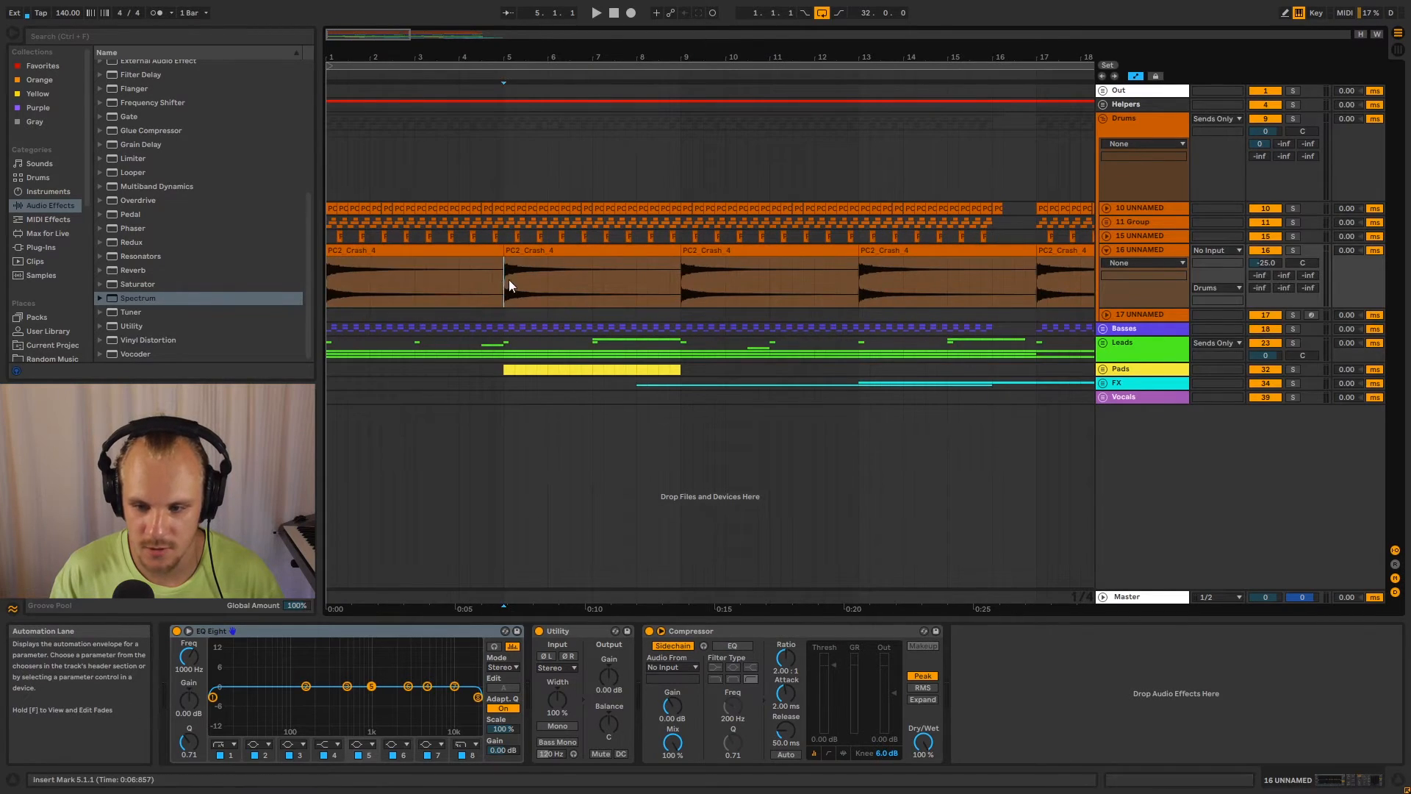
pyautogui.moveTo(508, 285); pyautogui.dragTo(650, 281)
pyautogui.click(674, 279)
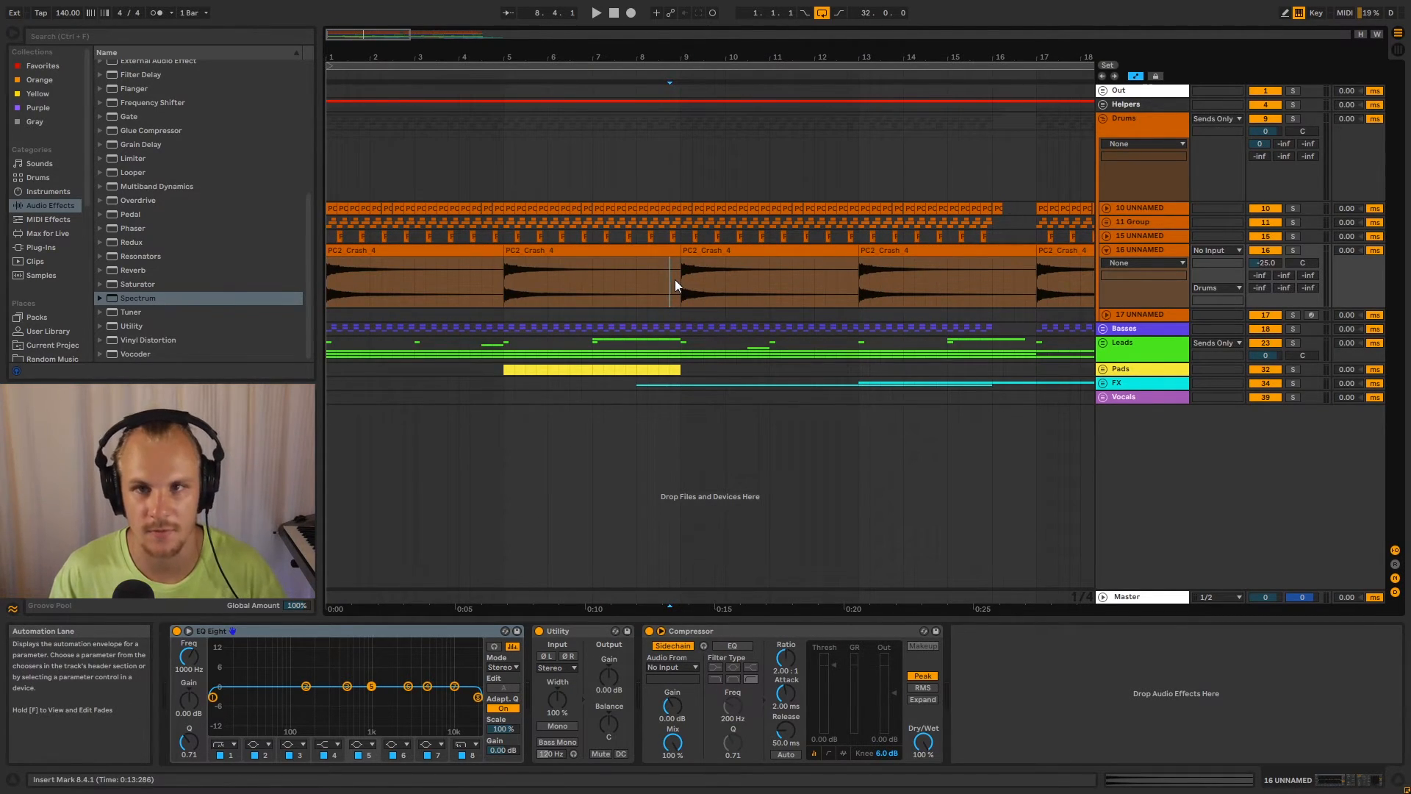
# Fold track 16 UNNAMED and unfold the Basses group.
pyautogui.click(1106, 250)
pyautogui.click(1104, 279)
pyautogui.click(1104, 280)
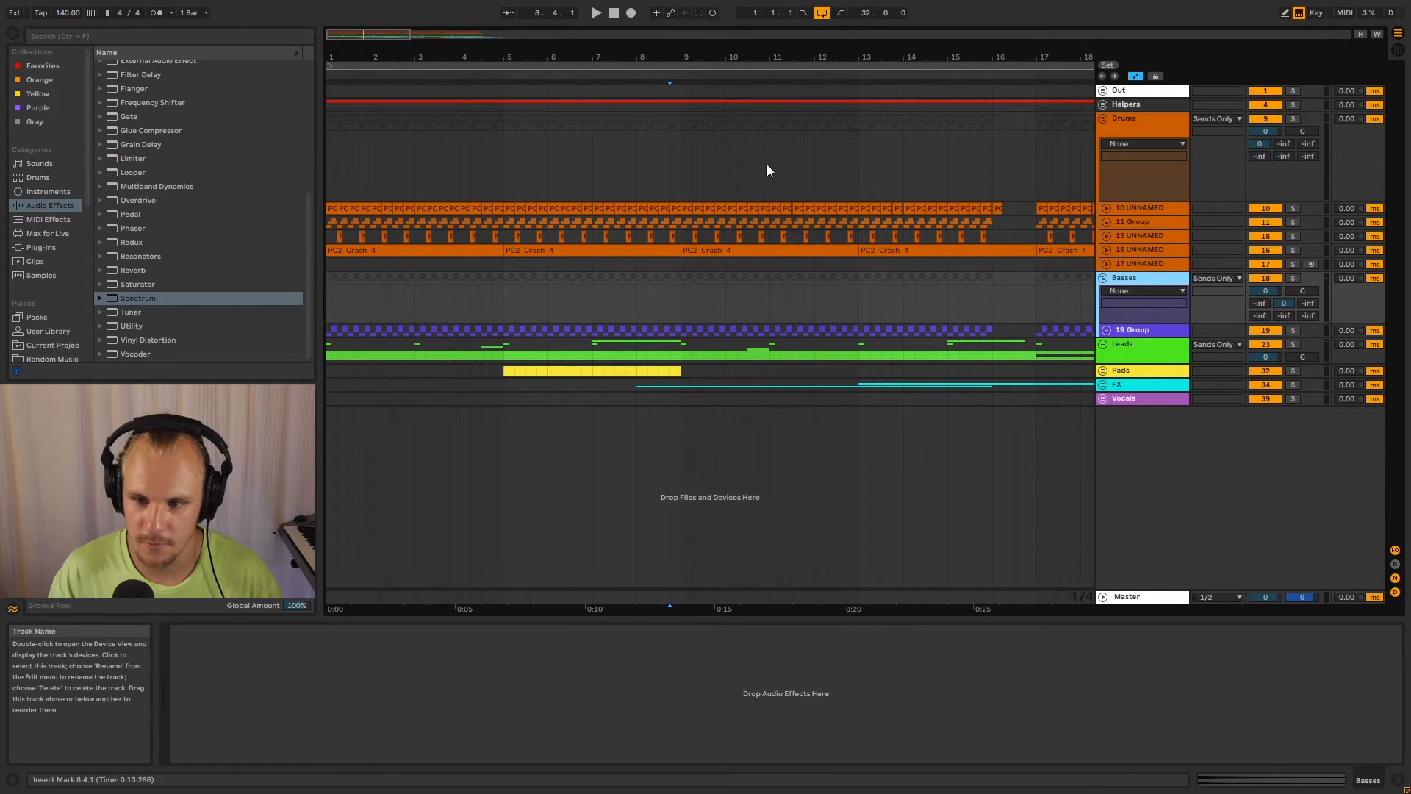
# Unfold track 17 UNNAMED, select its clip span from 25.1.1 to 33.1.1 and fold the track again.
pyautogui.moveTo(688, 59); pyautogui.dragTo(522, 66)
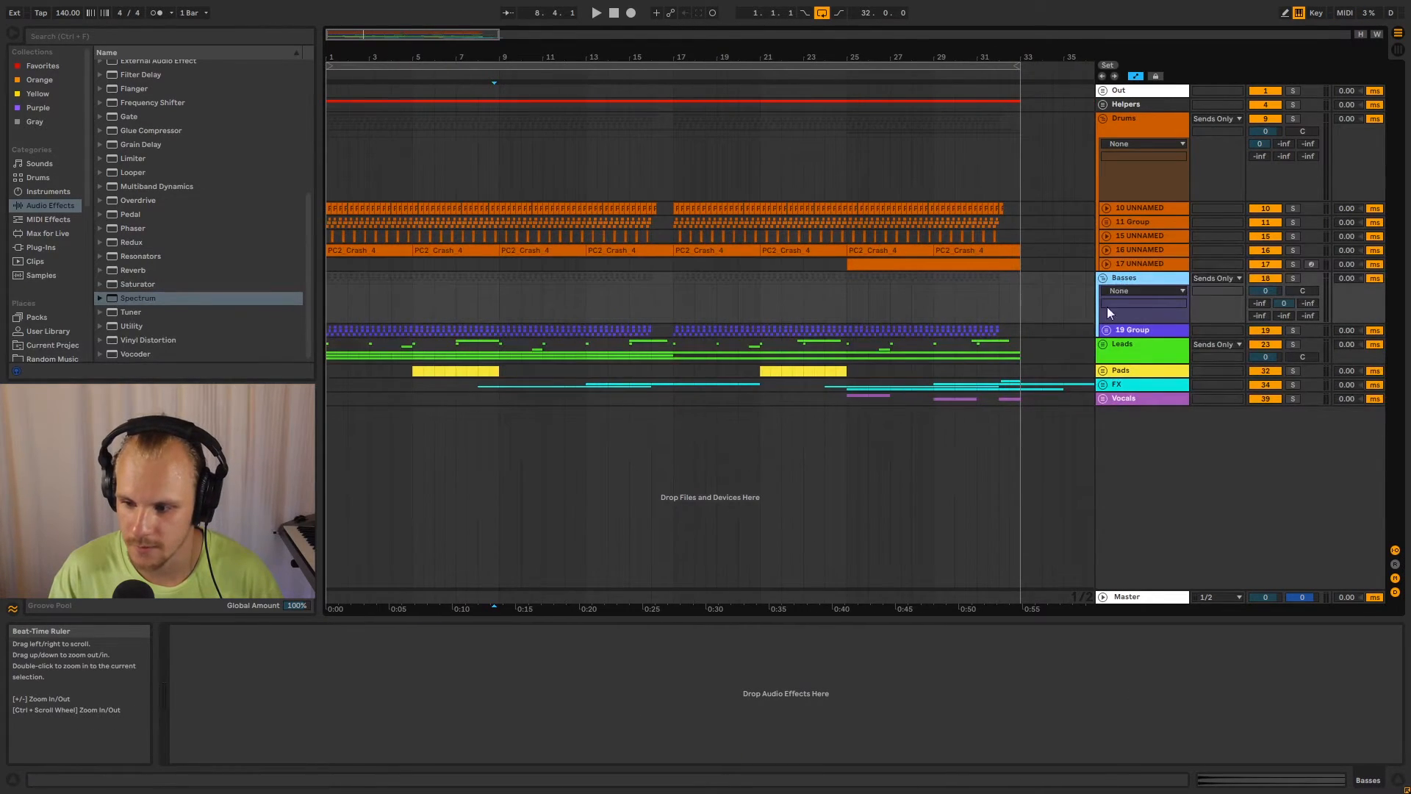
pyautogui.click(1107, 264)
pyautogui.click(857, 265)
pyautogui.moveTo(849, 304); pyautogui.dragTo(1023, 305)
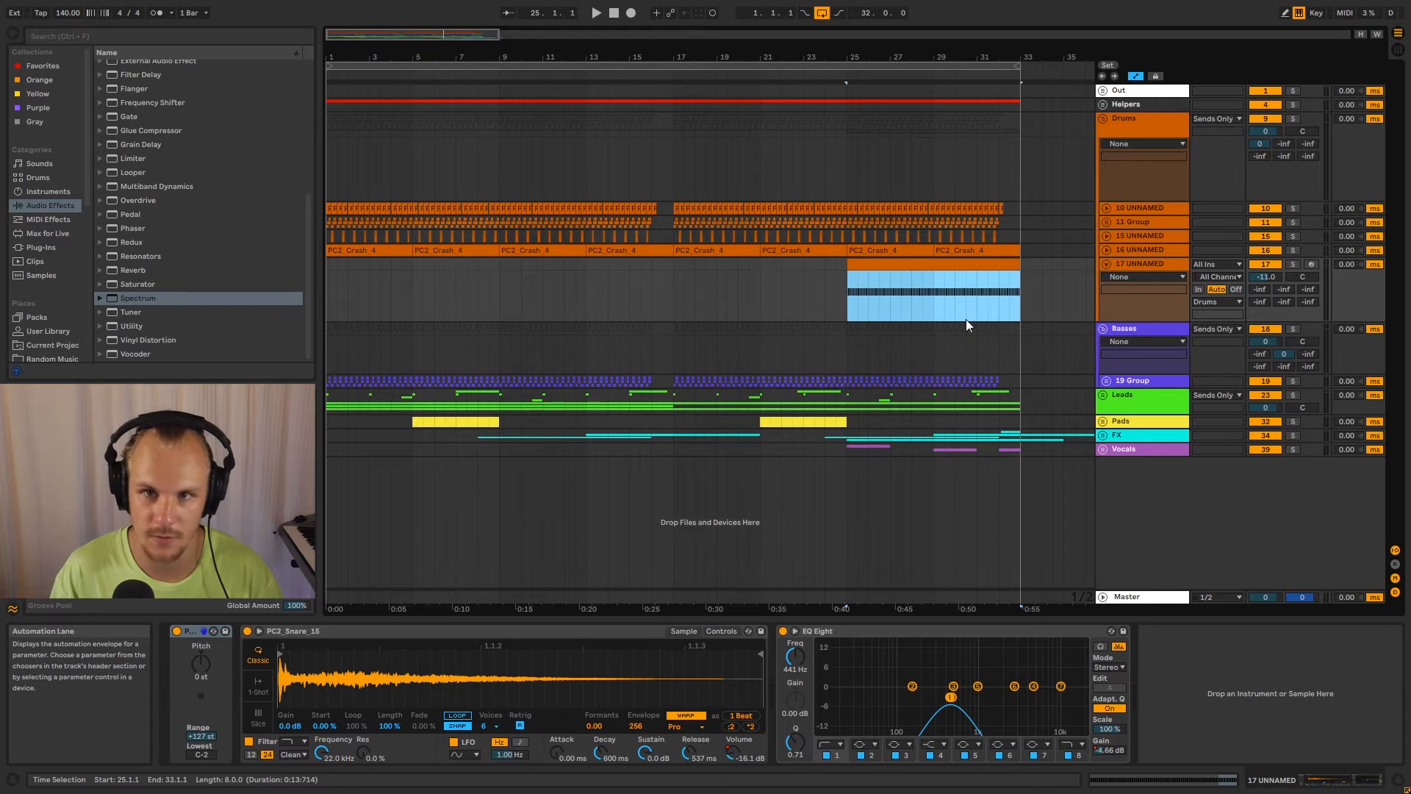
pyautogui.click(1105, 263)
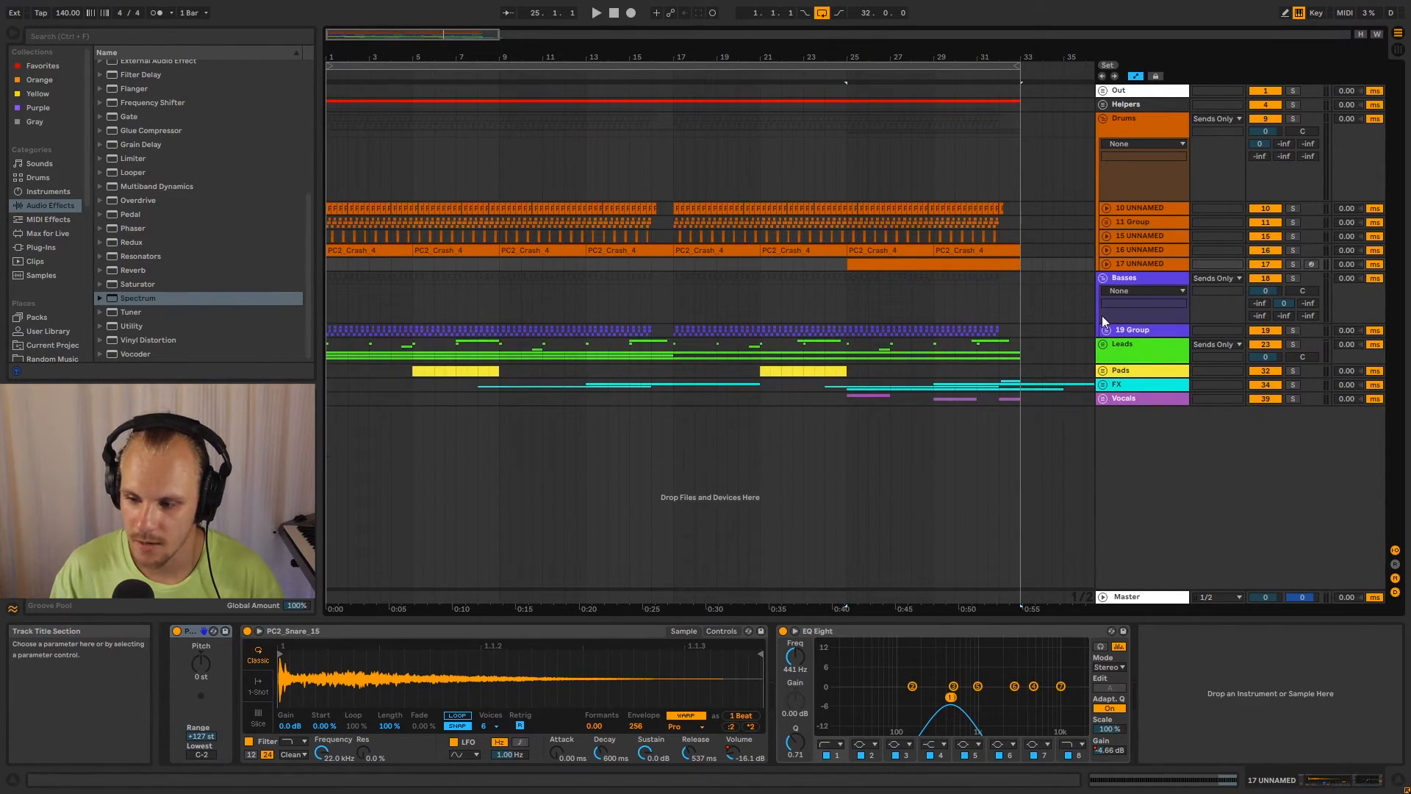
# Unfold 19 Group in the Basses, select its tracks from 1.1.1 to 16.1.1 and fold 19 Group again.
pyautogui.click(1110, 333)
pyautogui.click(1108, 332)
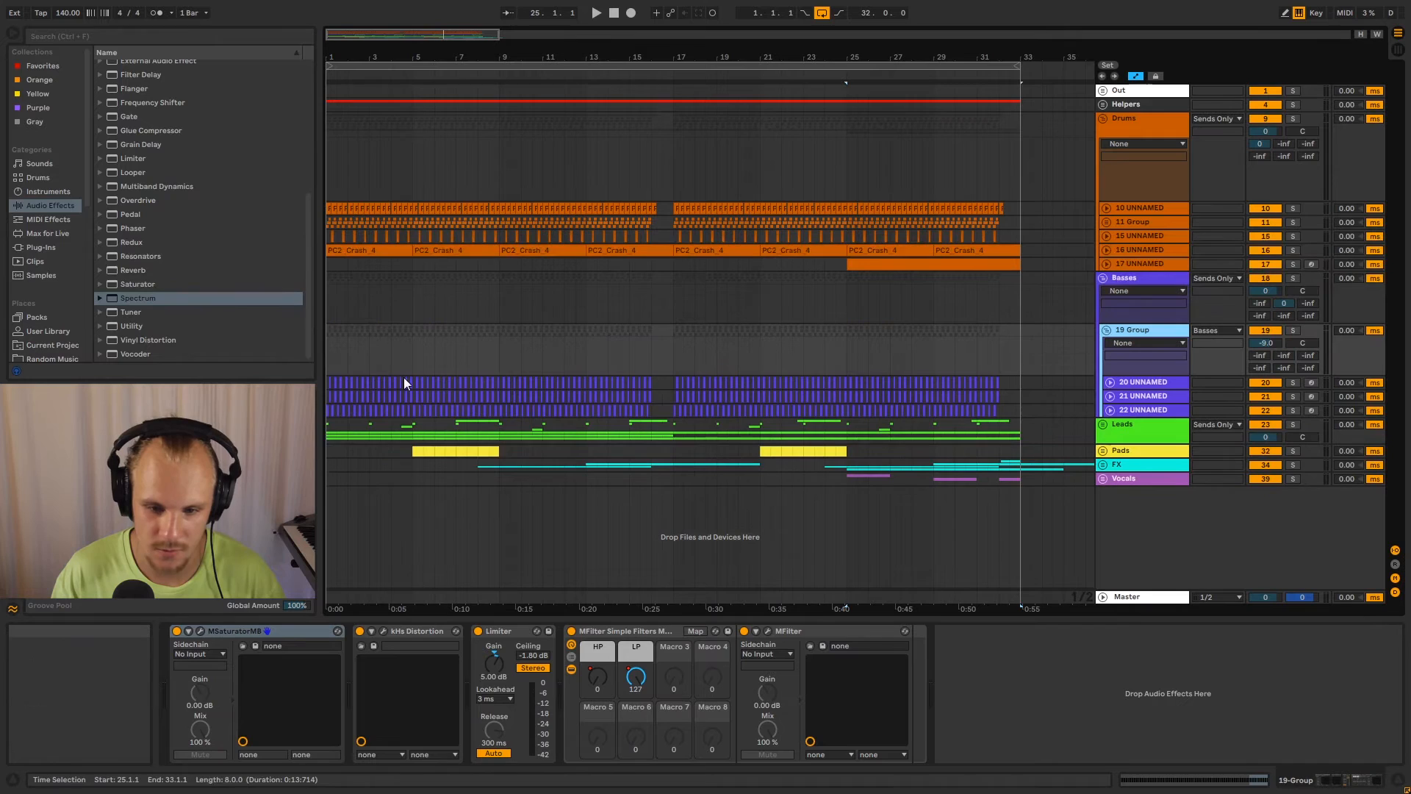
pyautogui.moveTo(338, 333); pyautogui.dragTo(660, 407)
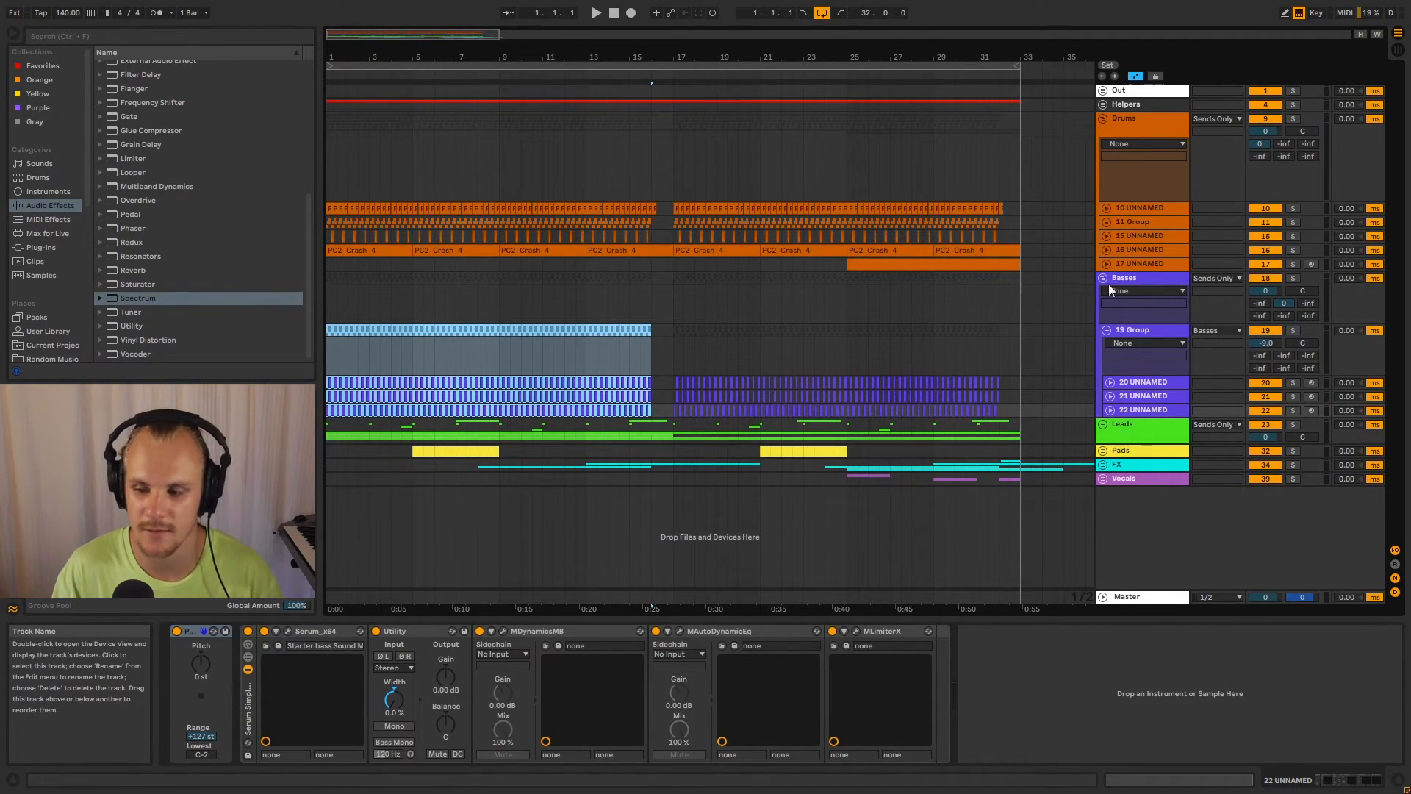
pyautogui.click(1107, 338)
# Unfold the Leads group and select tracks 24 through 27 UNNAMED, inspecting their devices.
pyautogui.click(1104, 344)
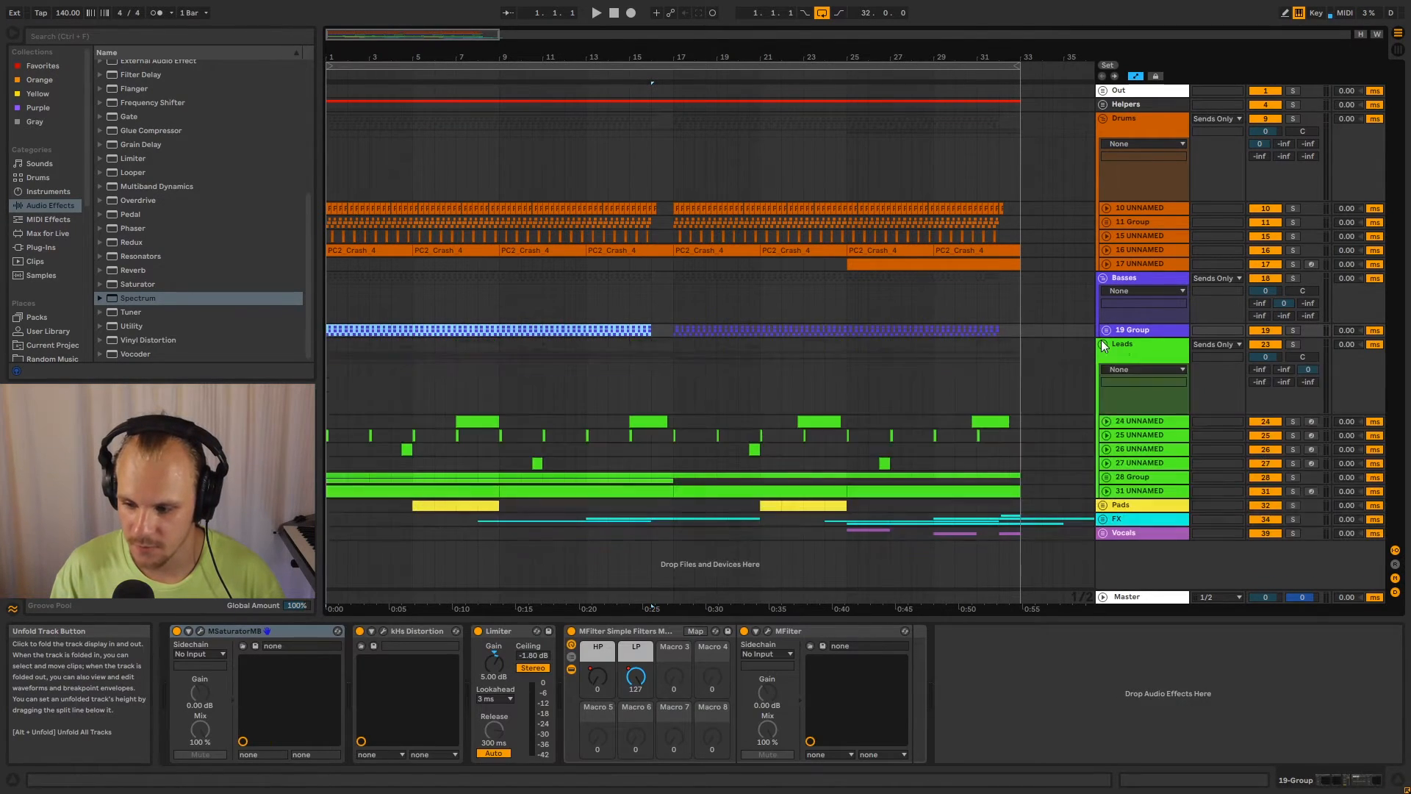
pyautogui.click(1125, 403)
pyautogui.click(1132, 422)
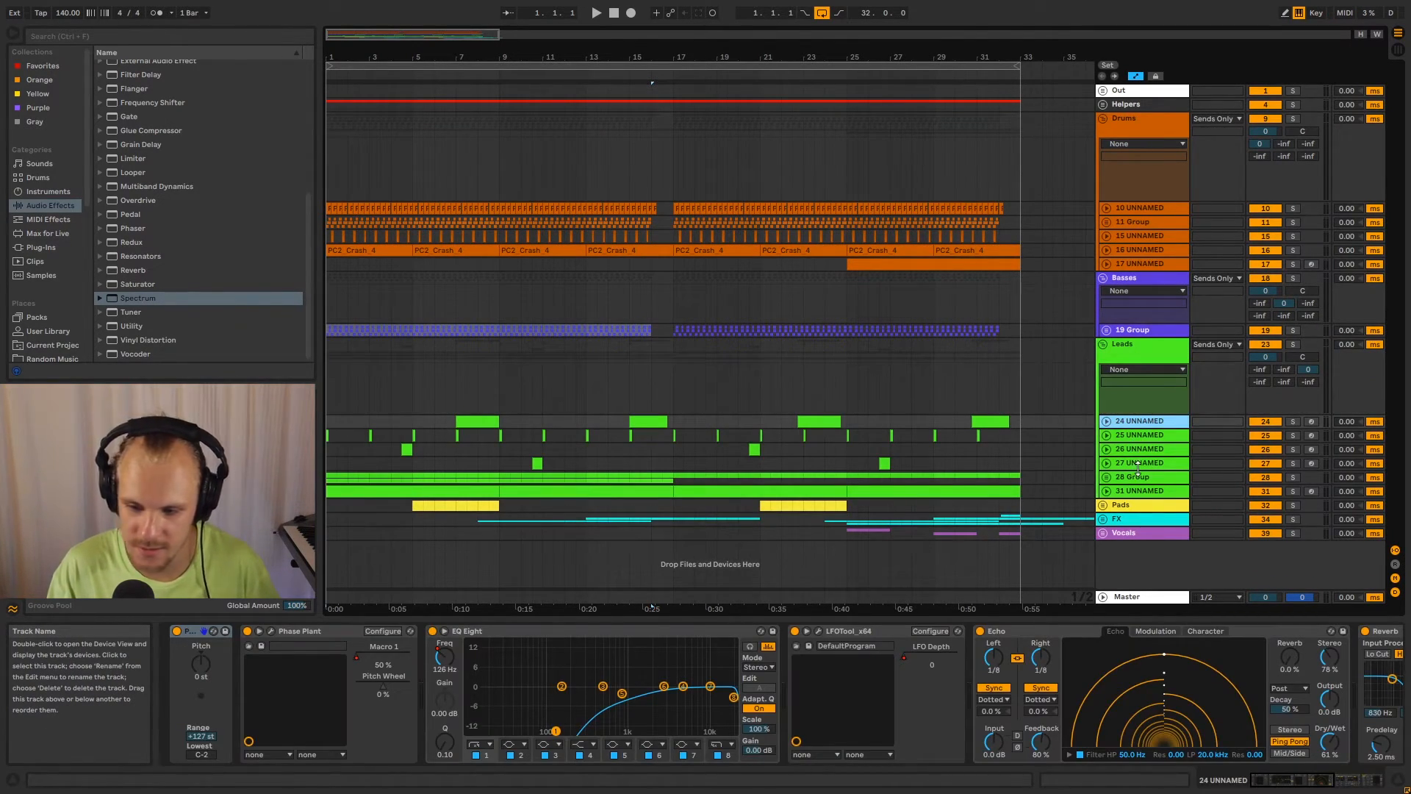
pyautogui.keyDown('shift'); pyautogui.click(1113, 463); pyautogui.keyUp('shift')
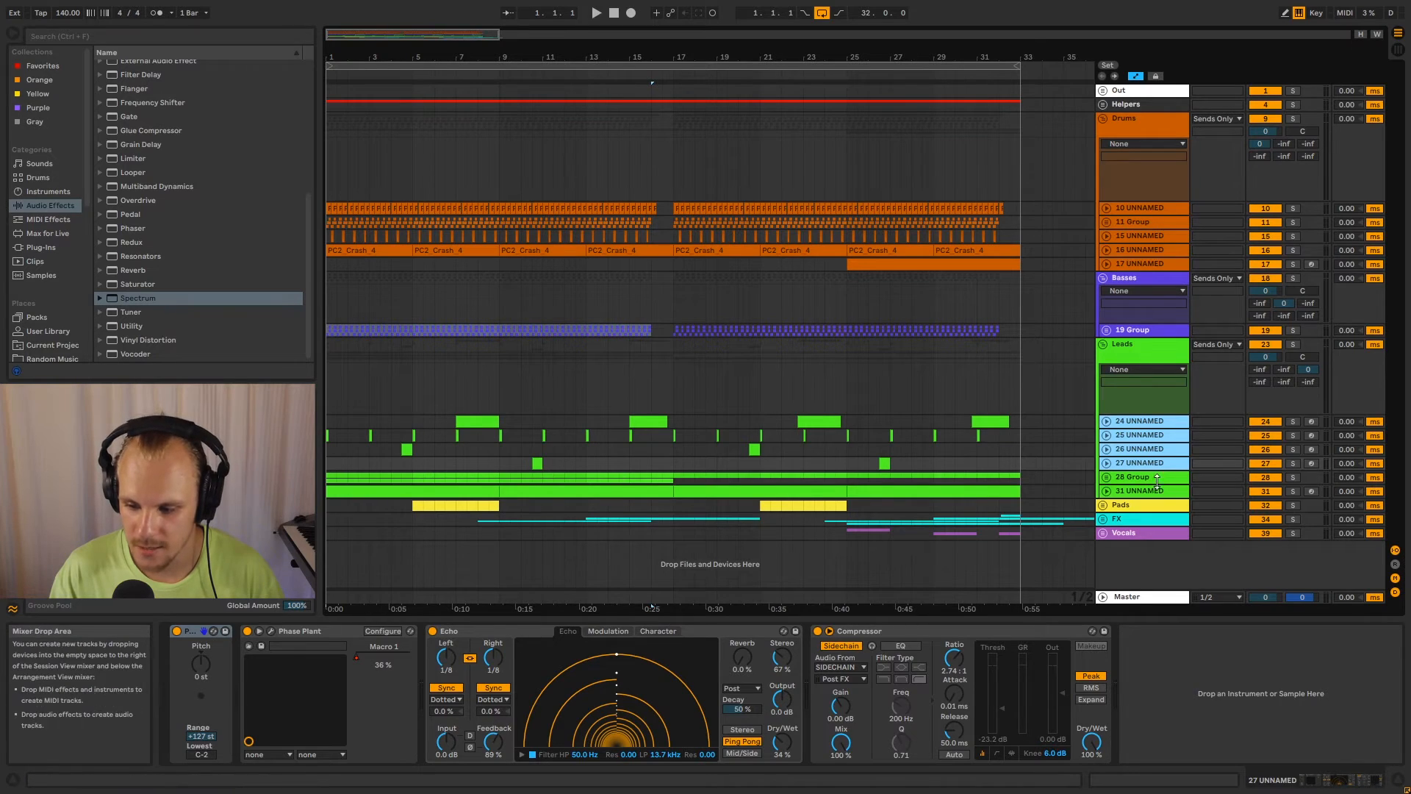
# Unfold 28 Group and its track 30 UNNAMED to examine the note patterns of tracks 29 and 30.
pyautogui.click(1120, 477)
pyautogui.click(1106, 477)
pyautogui.scroll(-2, 553, 481)
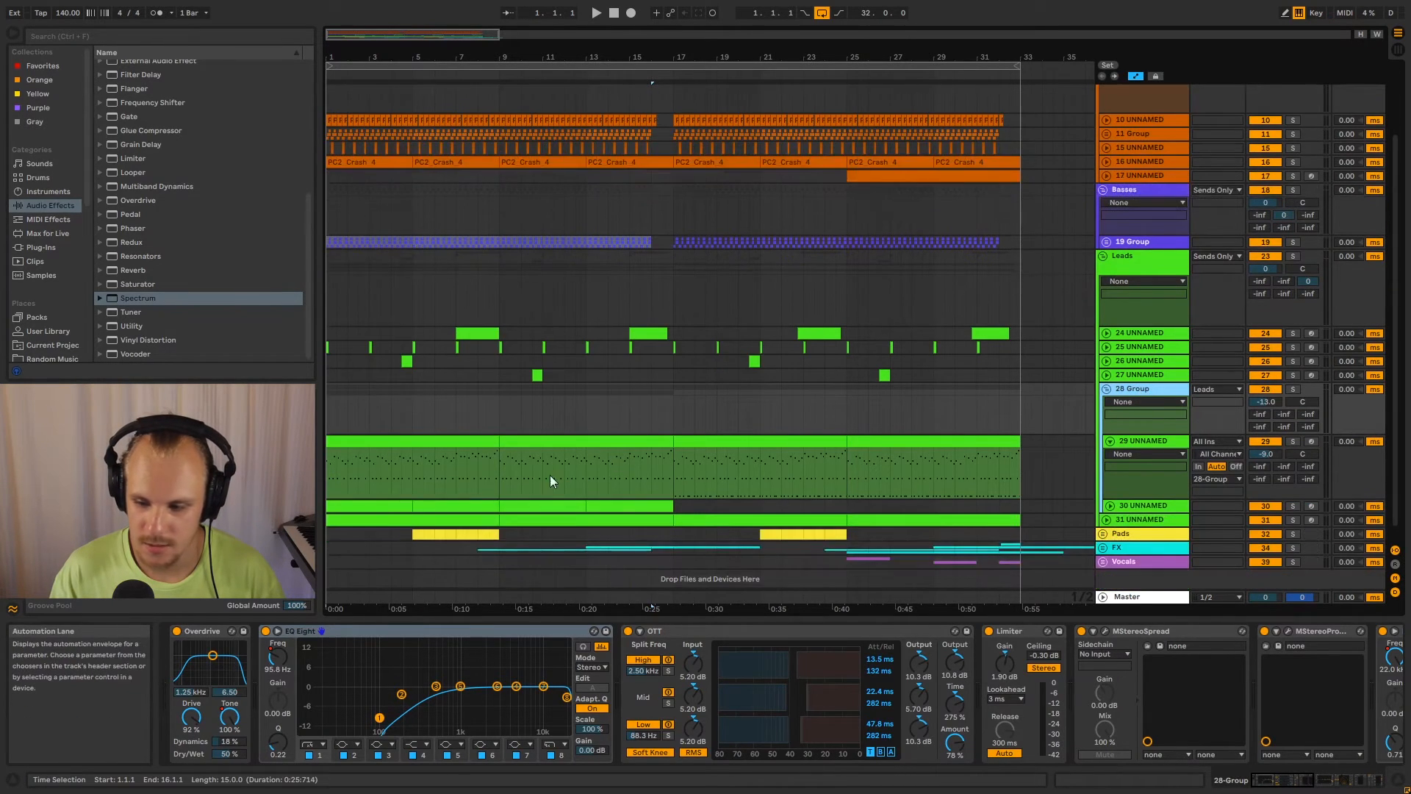
pyautogui.click(1108, 505)
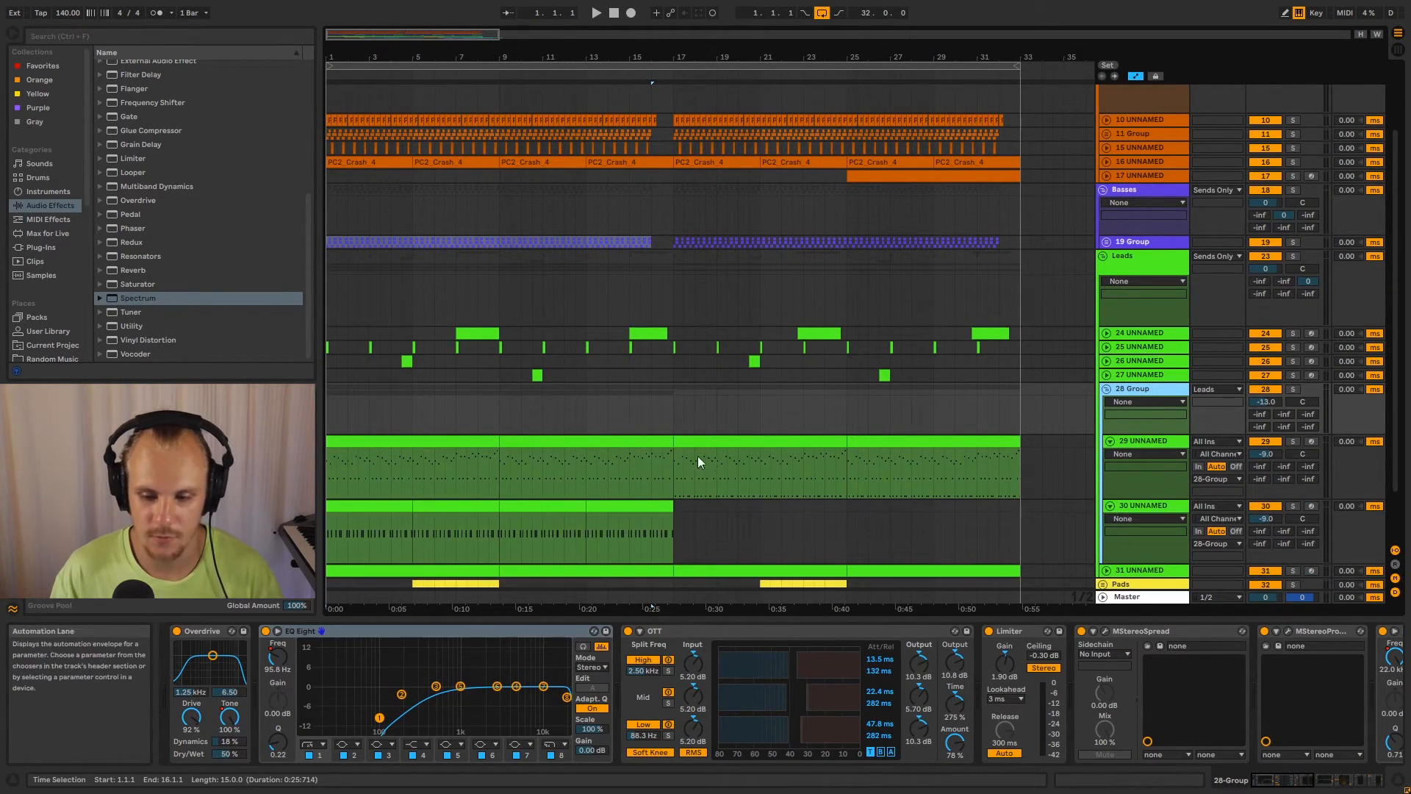
pyautogui.scroll(-1, 698, 456)
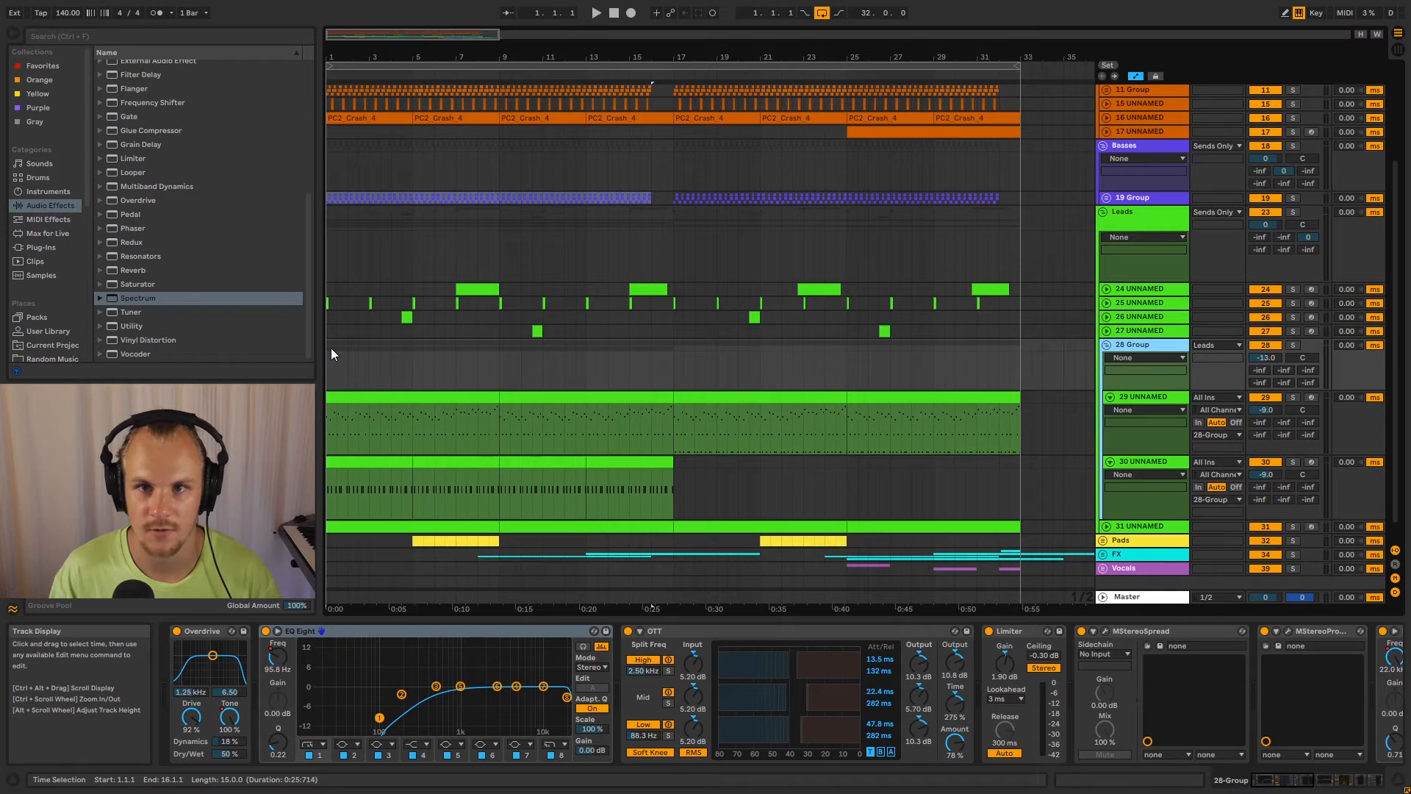
# Fold 28 Group and unfold track 31 UNNAMED to examine its notes and devices.
pyautogui.click(1107, 345)
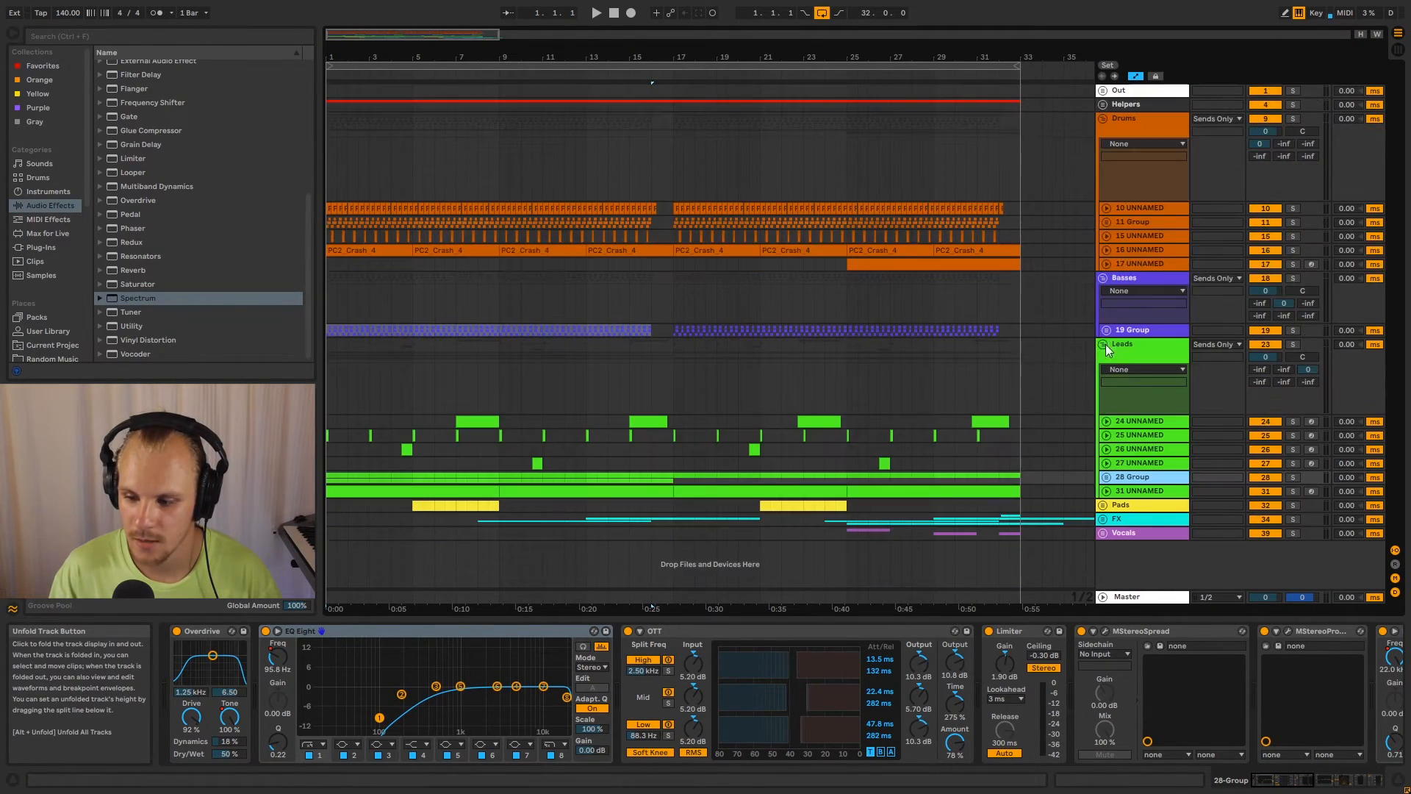
pyautogui.click(1108, 491)
pyautogui.scroll(-1, 588, 463)
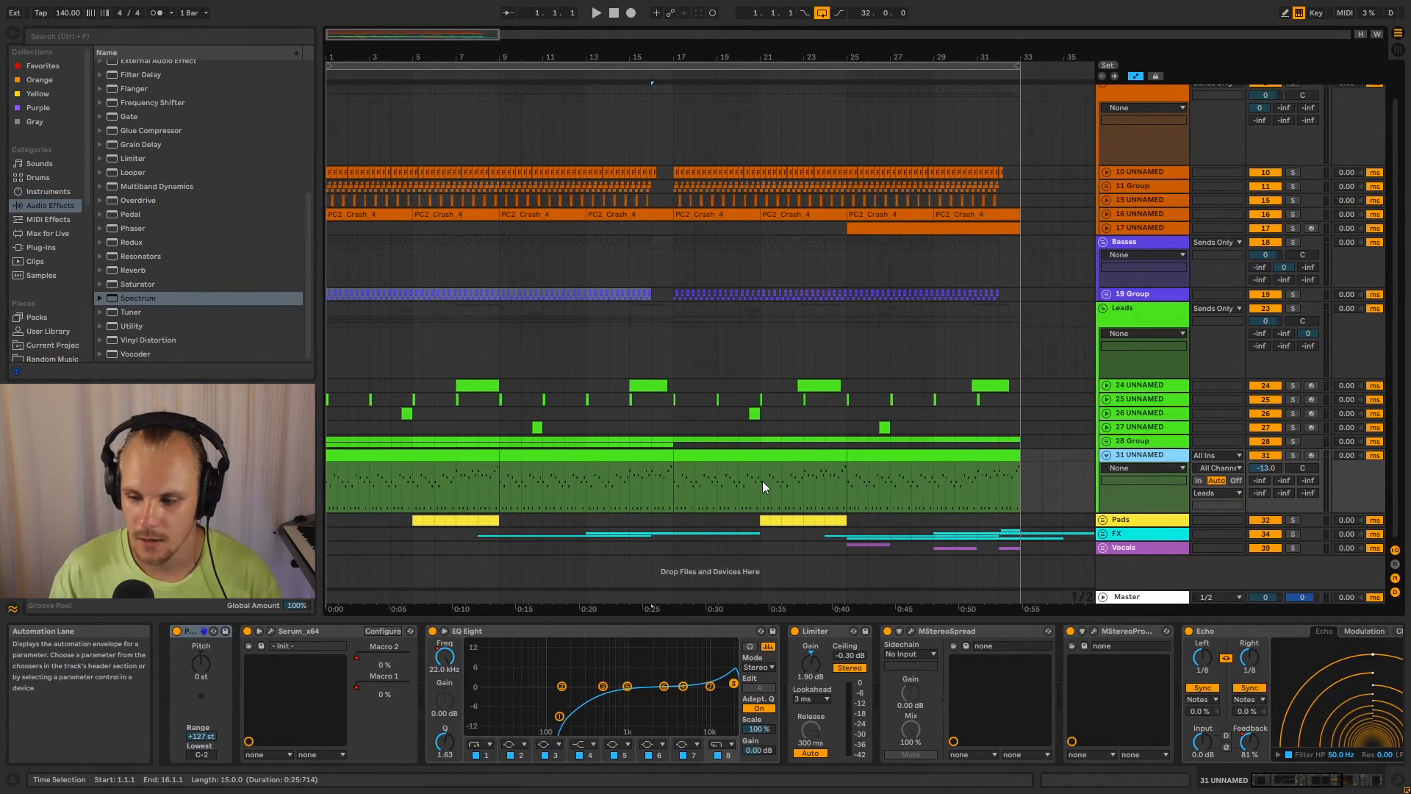
# Unfold and solo 28 Group, audition it briefly from 9.1.1, and fold the group again.
pyautogui.click(1106, 441)
pyautogui.click(1147, 441)
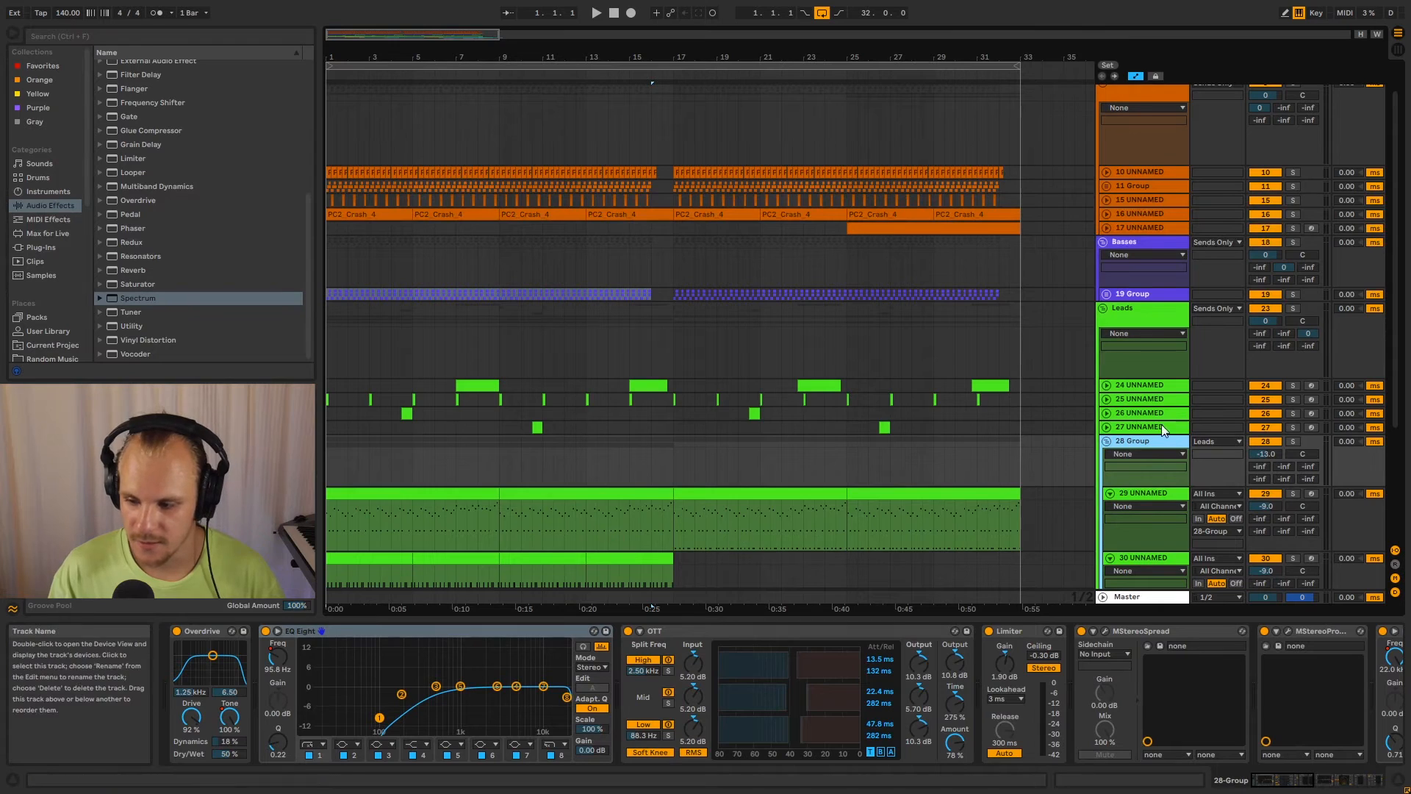
pyautogui.click(1293, 441)
pyautogui.click(619, 441)
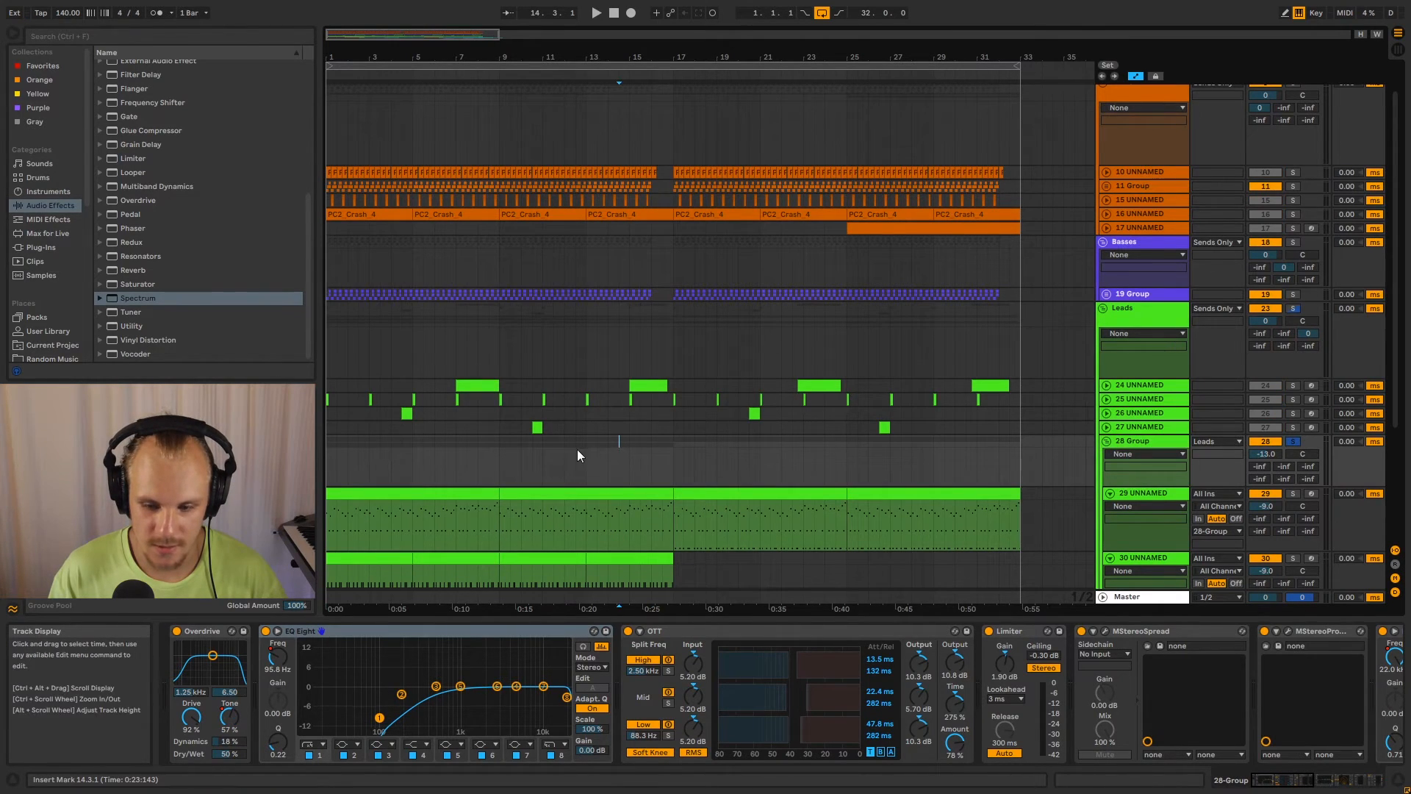
pyautogui.click(501, 444)
pyautogui.press('space')
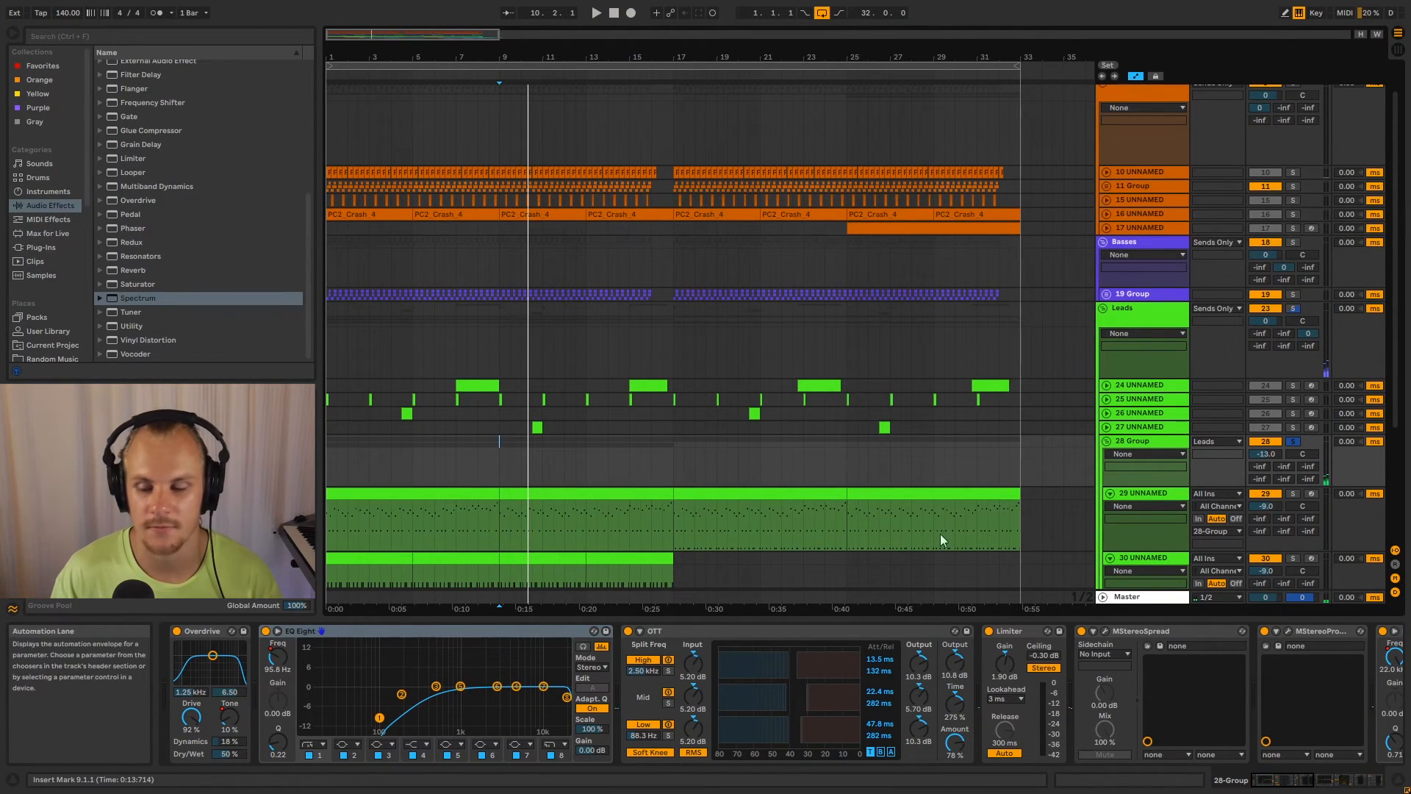
pyautogui.click(1107, 443)
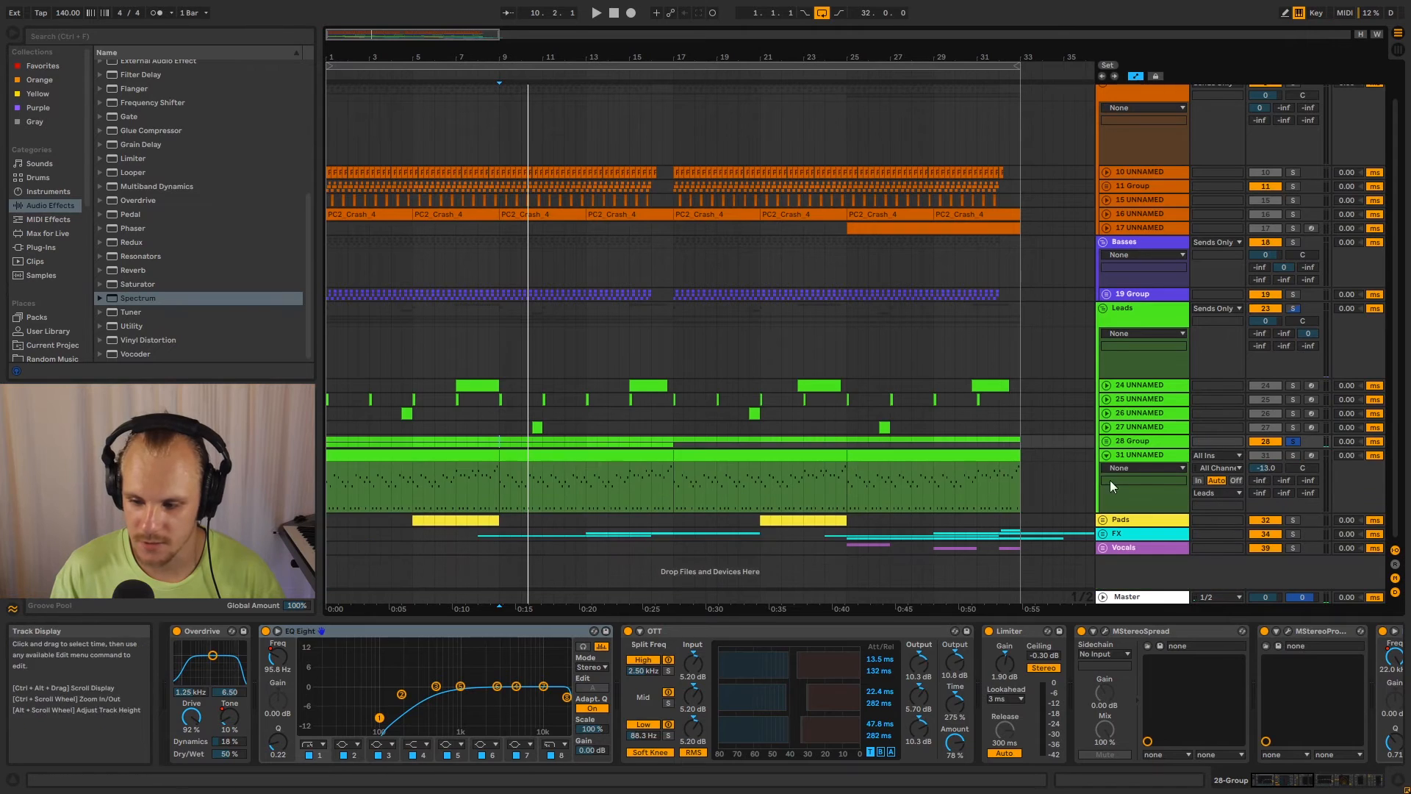
# Solo track 31 UNNAMED, audition it from 5.3.1 and from 14.1.1, and fold the track.
pyautogui.click(1114, 481)
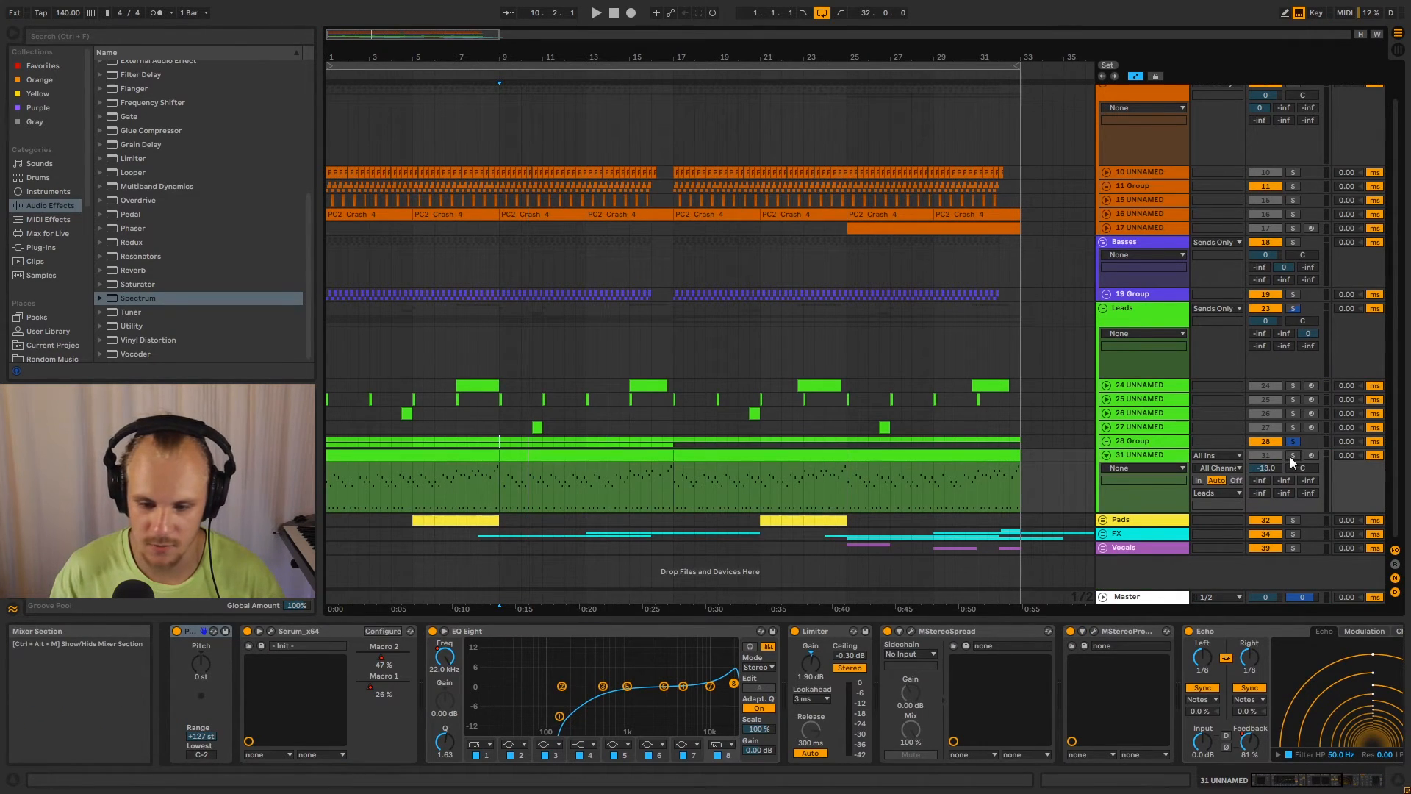
pyautogui.click(1292, 457)
pyautogui.click(425, 484)
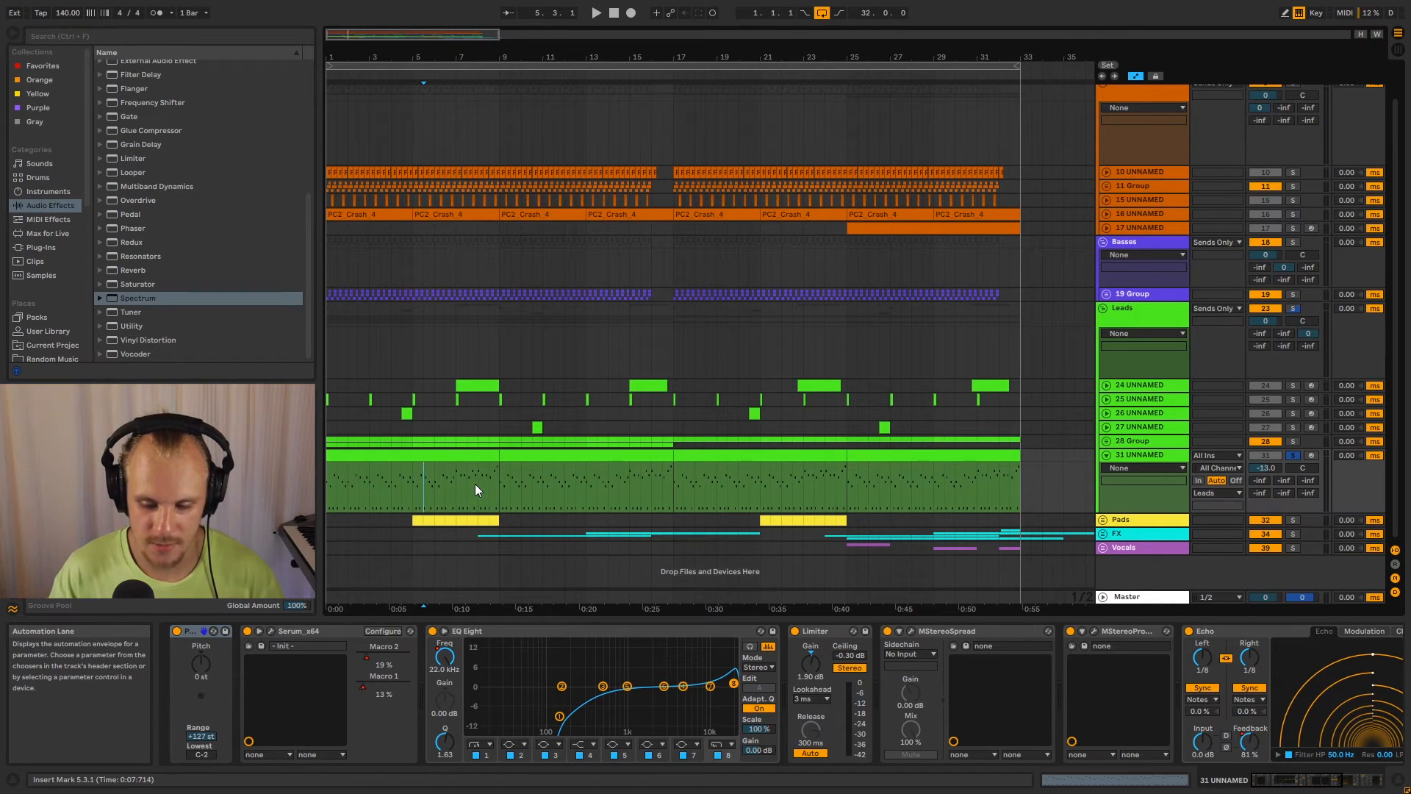
pyautogui.press('space')
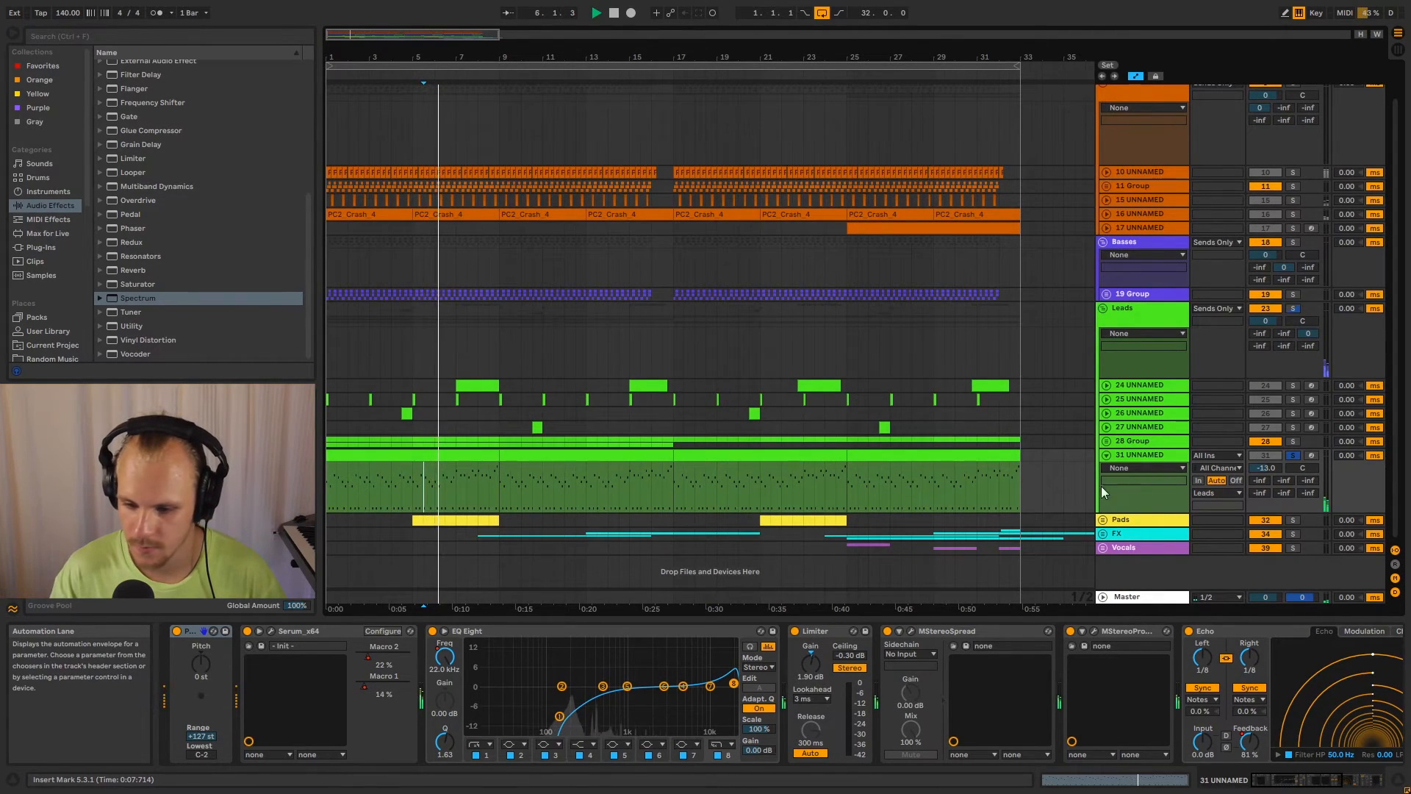
pyautogui.click(608, 494)
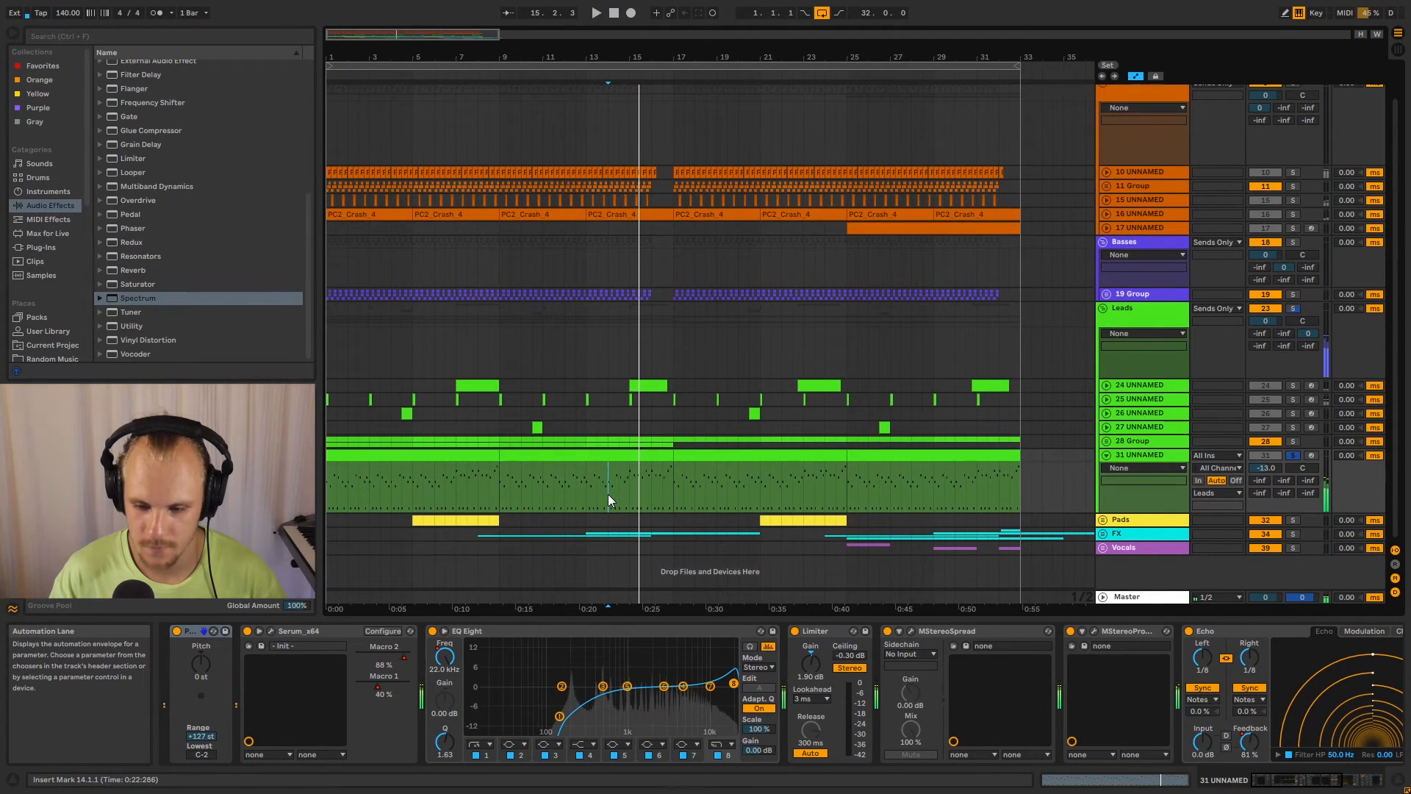
pyautogui.click(1105, 456)
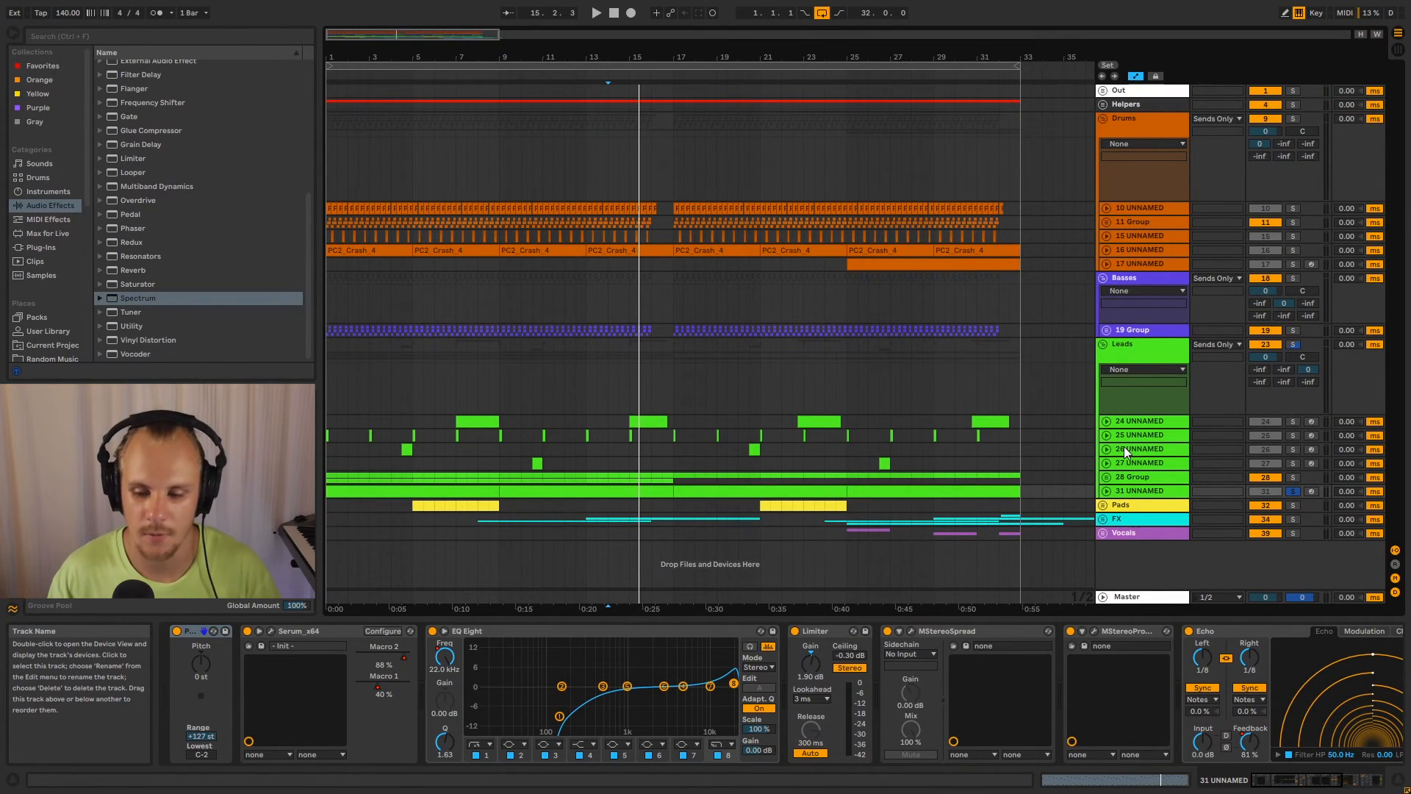
# Compare the device chains of 28 Group and track 31 UNNAMED, ending with the Pads group selected.
pyautogui.click(1136, 478)
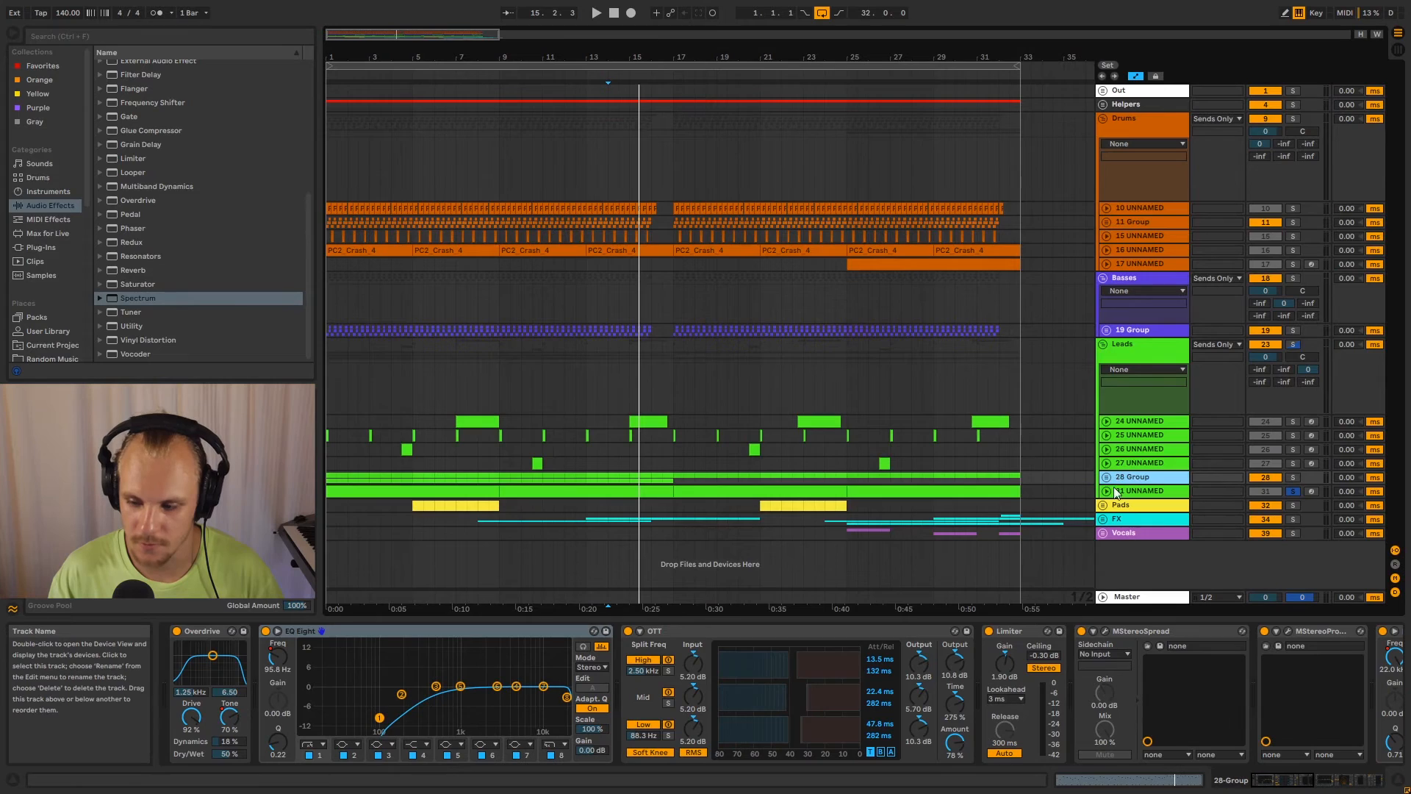
pyautogui.click(1132, 493)
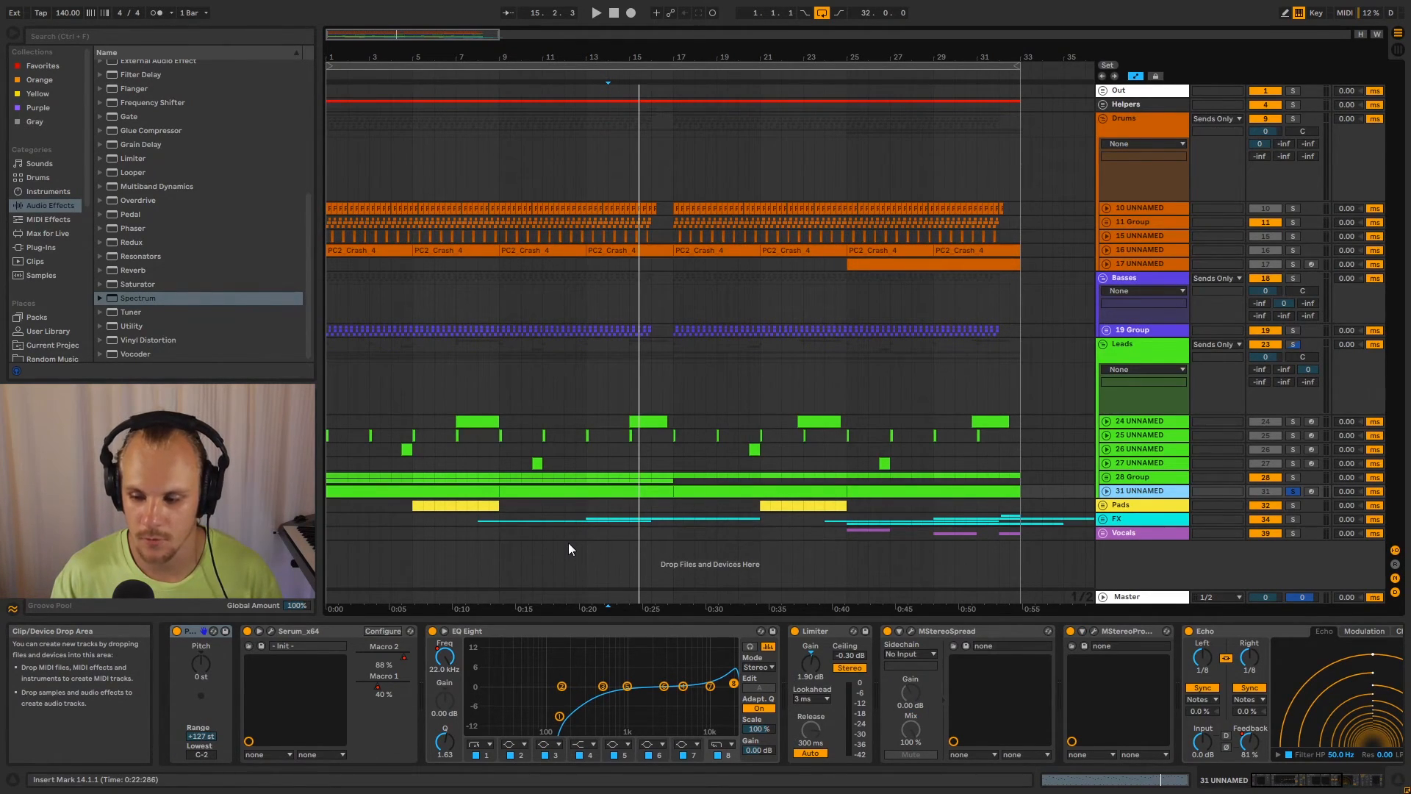
pyautogui.click(1136, 477)
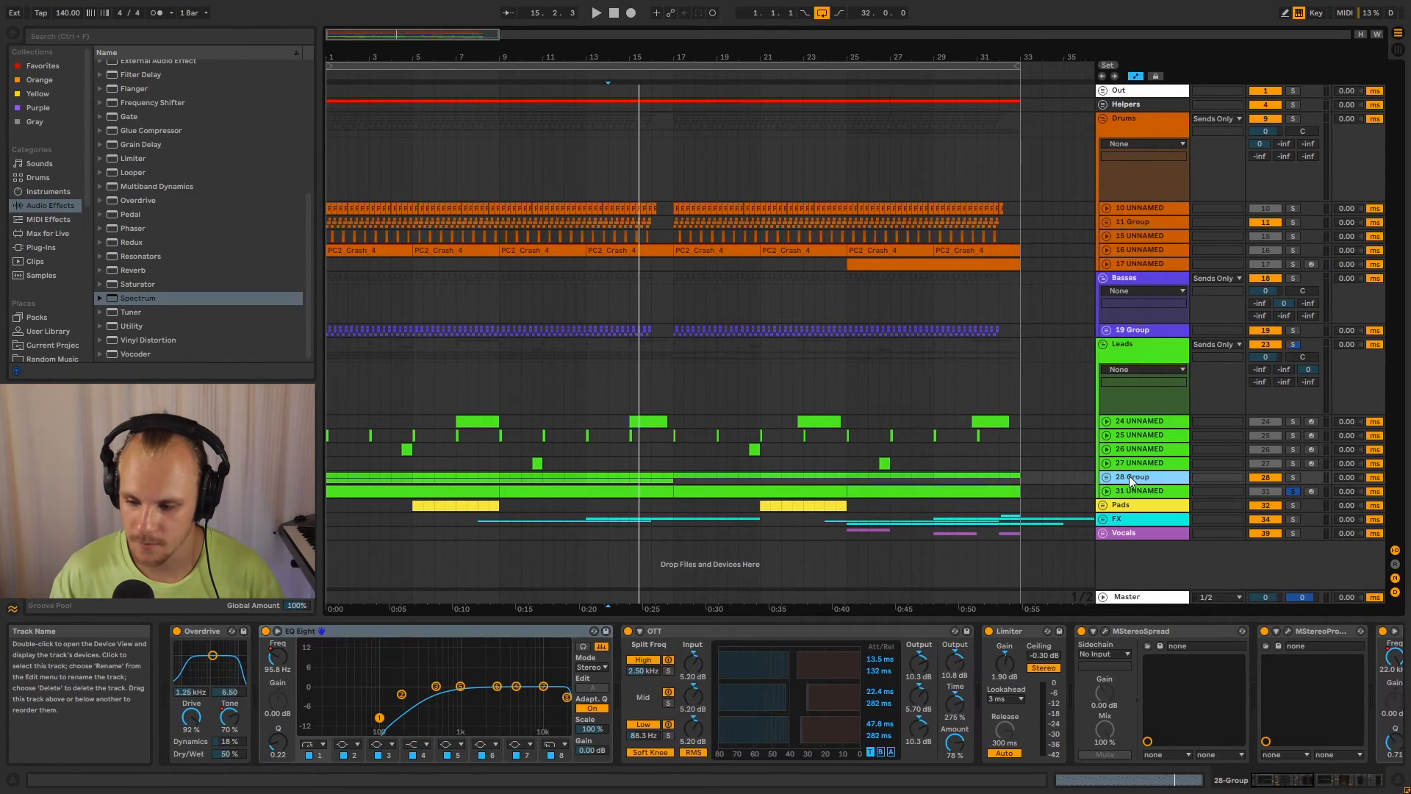
pyautogui.click(1139, 506)
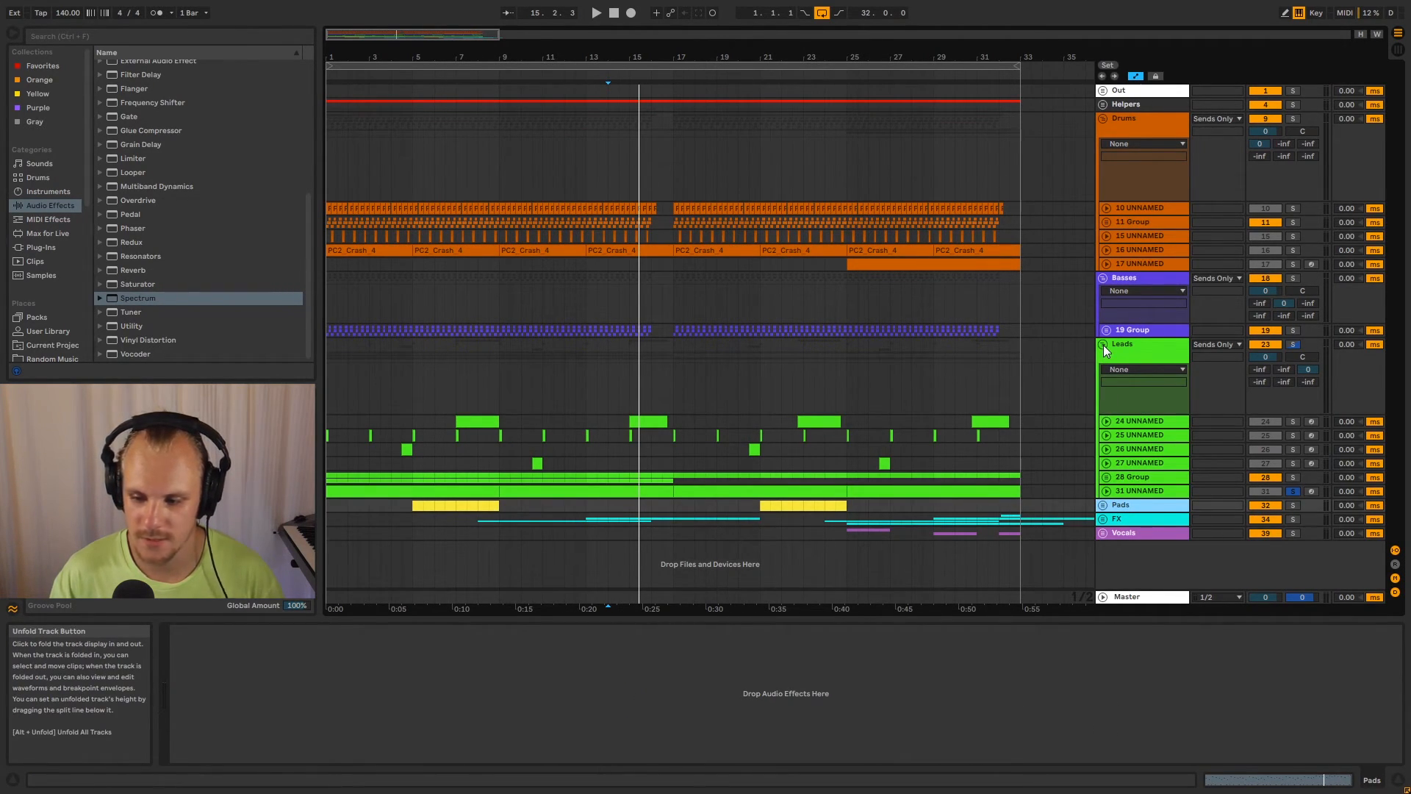
# Briefly unfold 28 Group to view its notes, and compare its devices with track 31 UNNAMED's once more.
pyautogui.click(1140, 479)
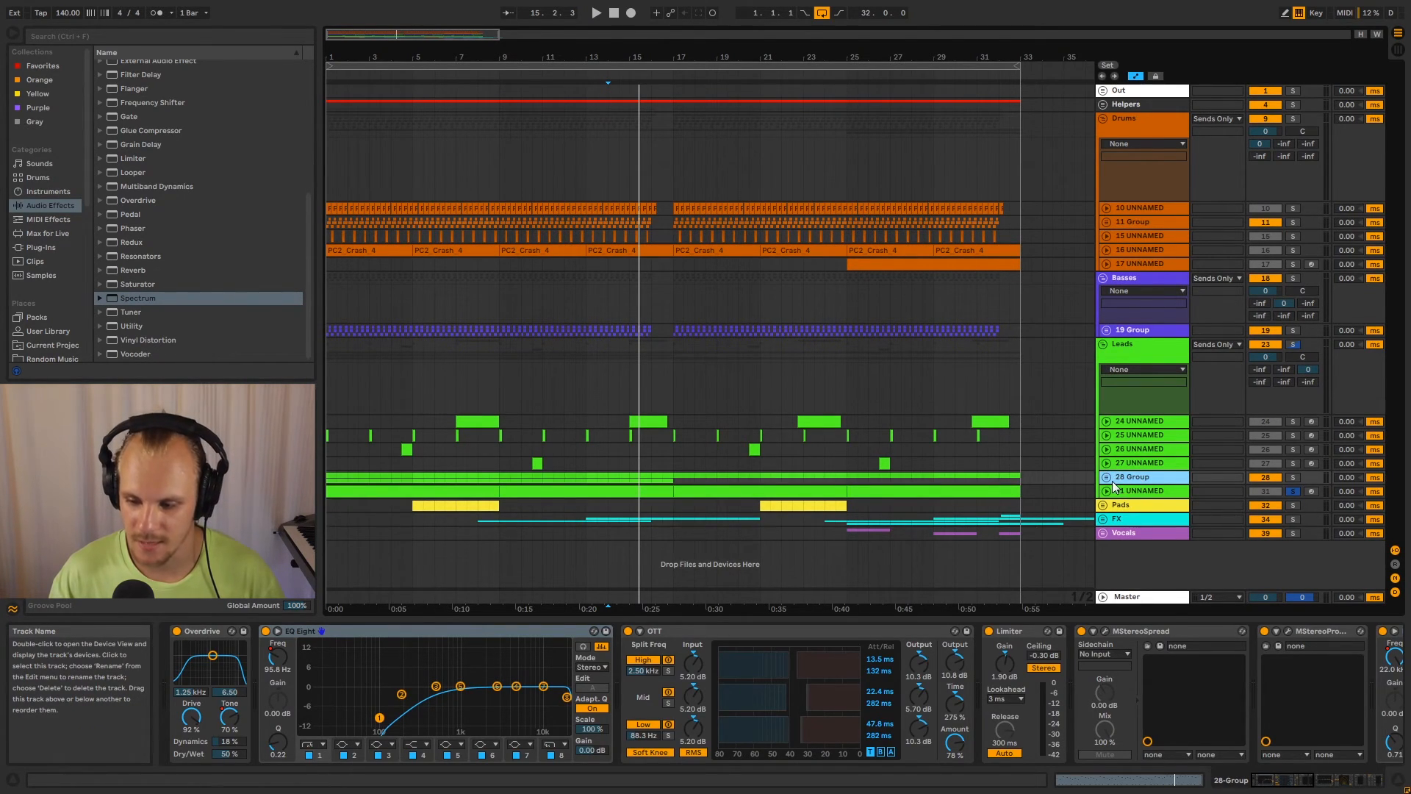
pyautogui.click(1106, 478)
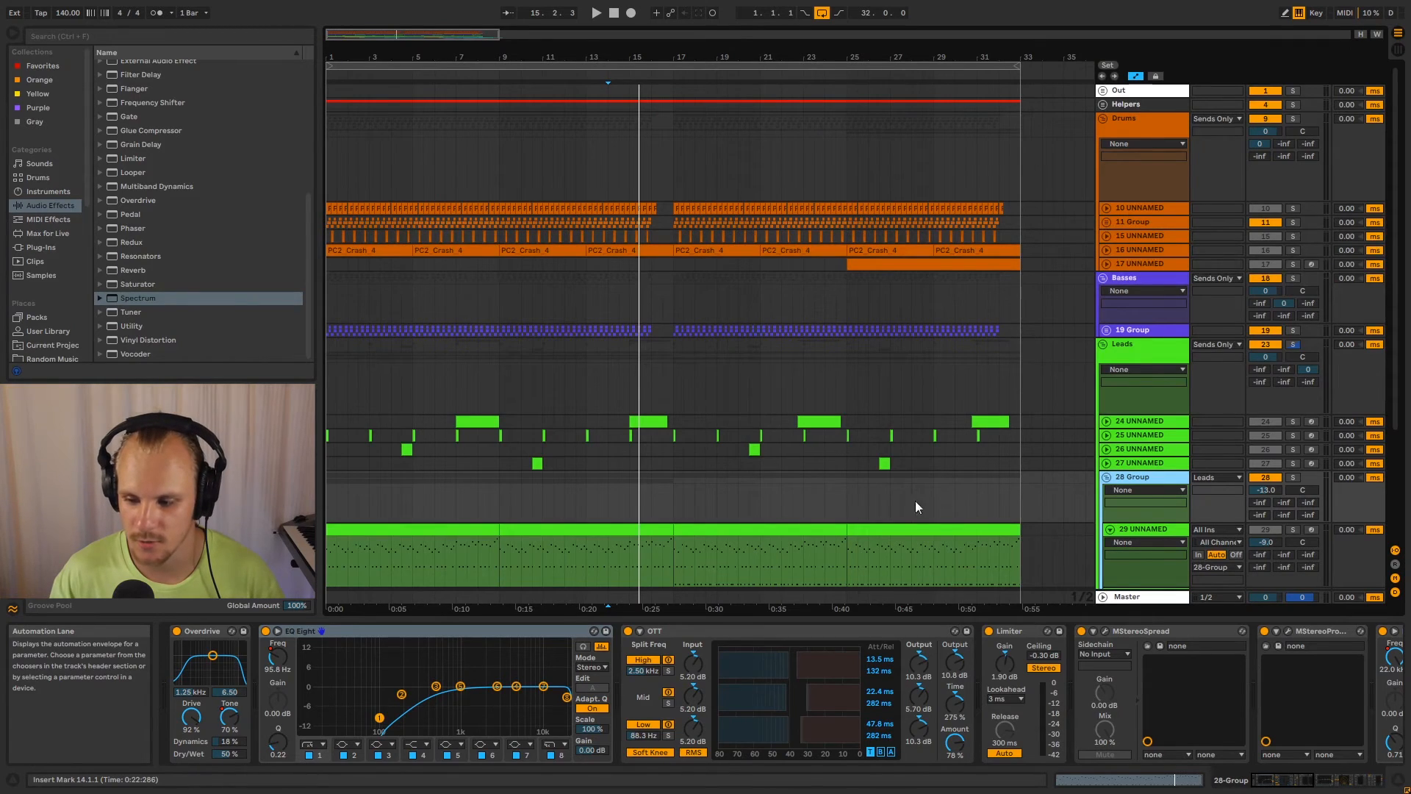
pyautogui.click(1107, 478)
pyautogui.click(1110, 493)
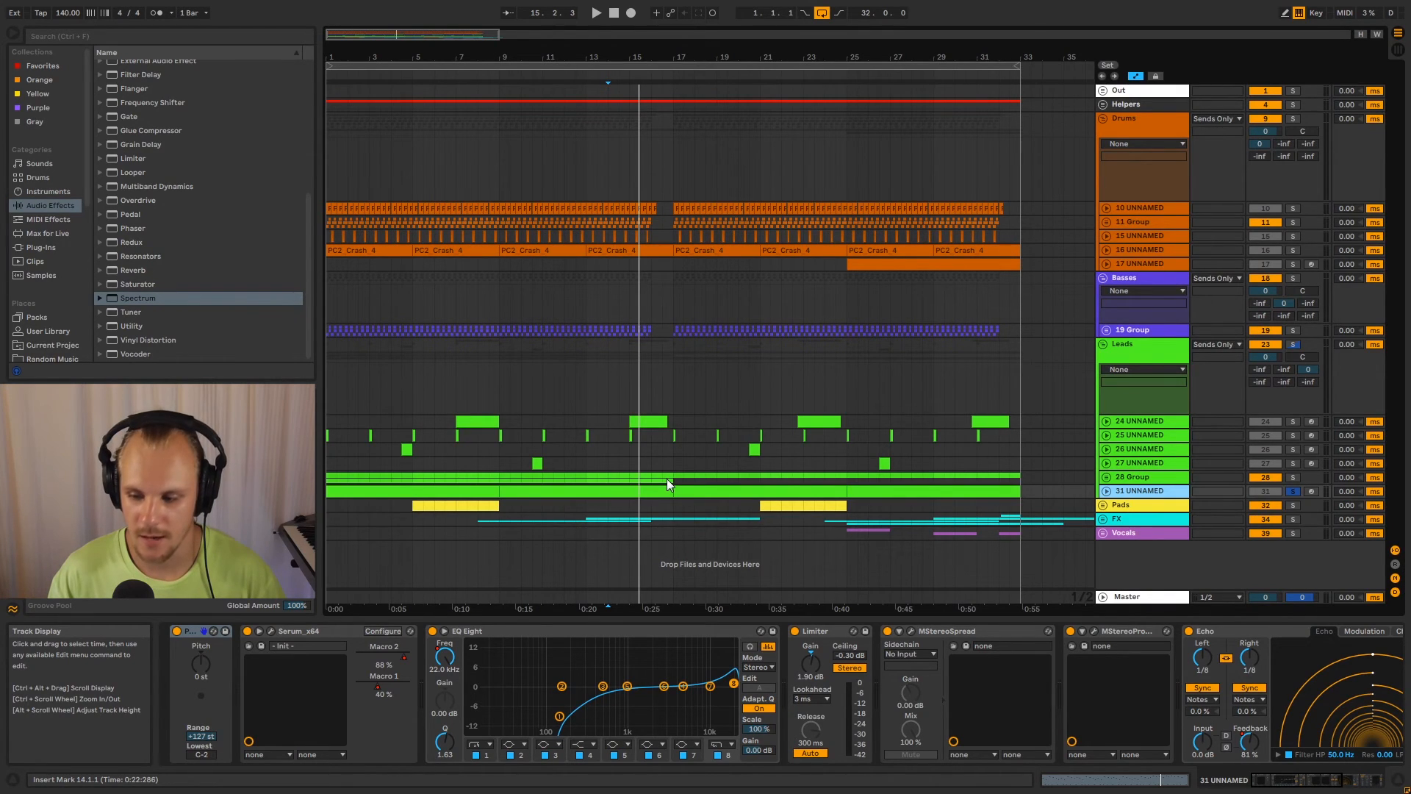
pyautogui.click(1135, 478)
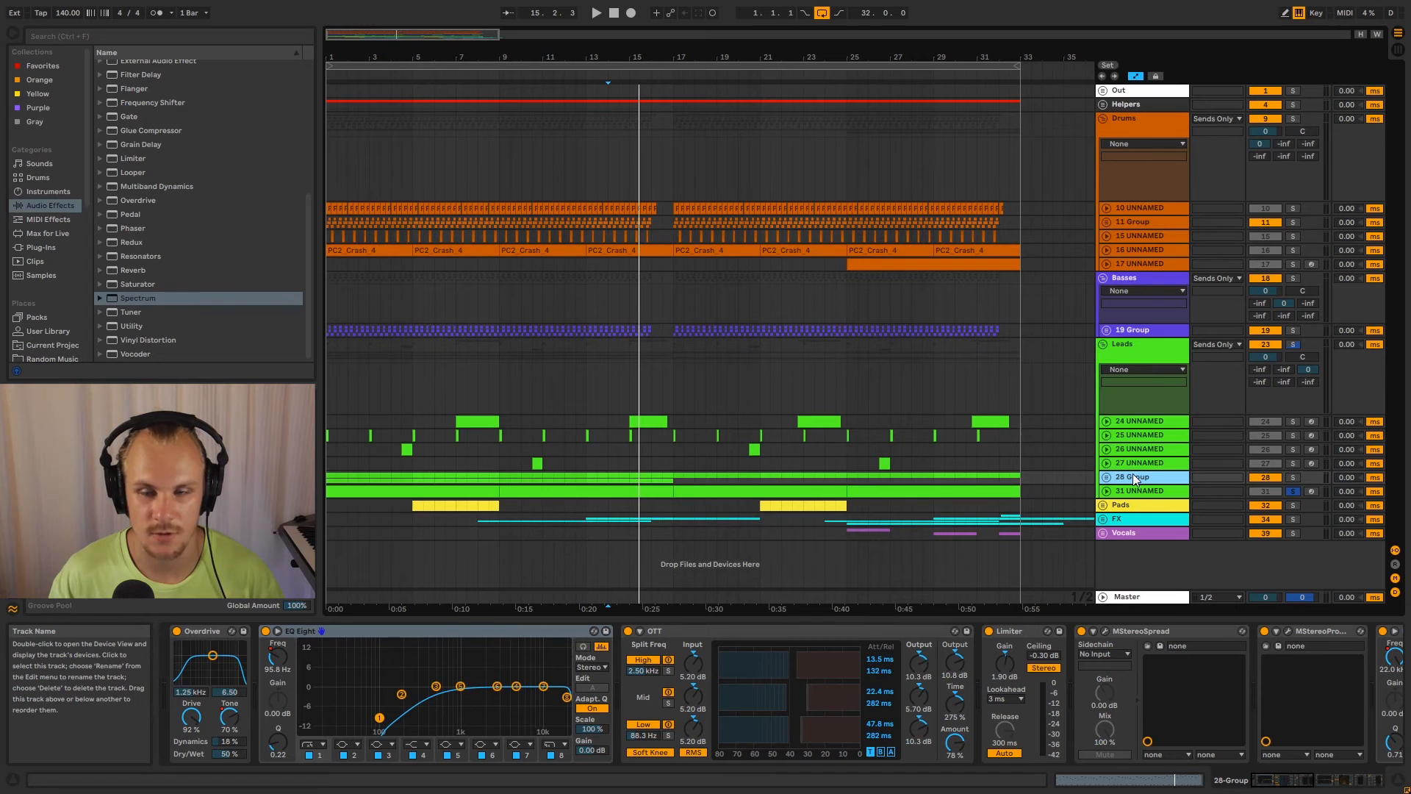
# Select the Leads group to show its Spectrum, and fold the Leads and Basses groups.
pyautogui.click(1123, 350)
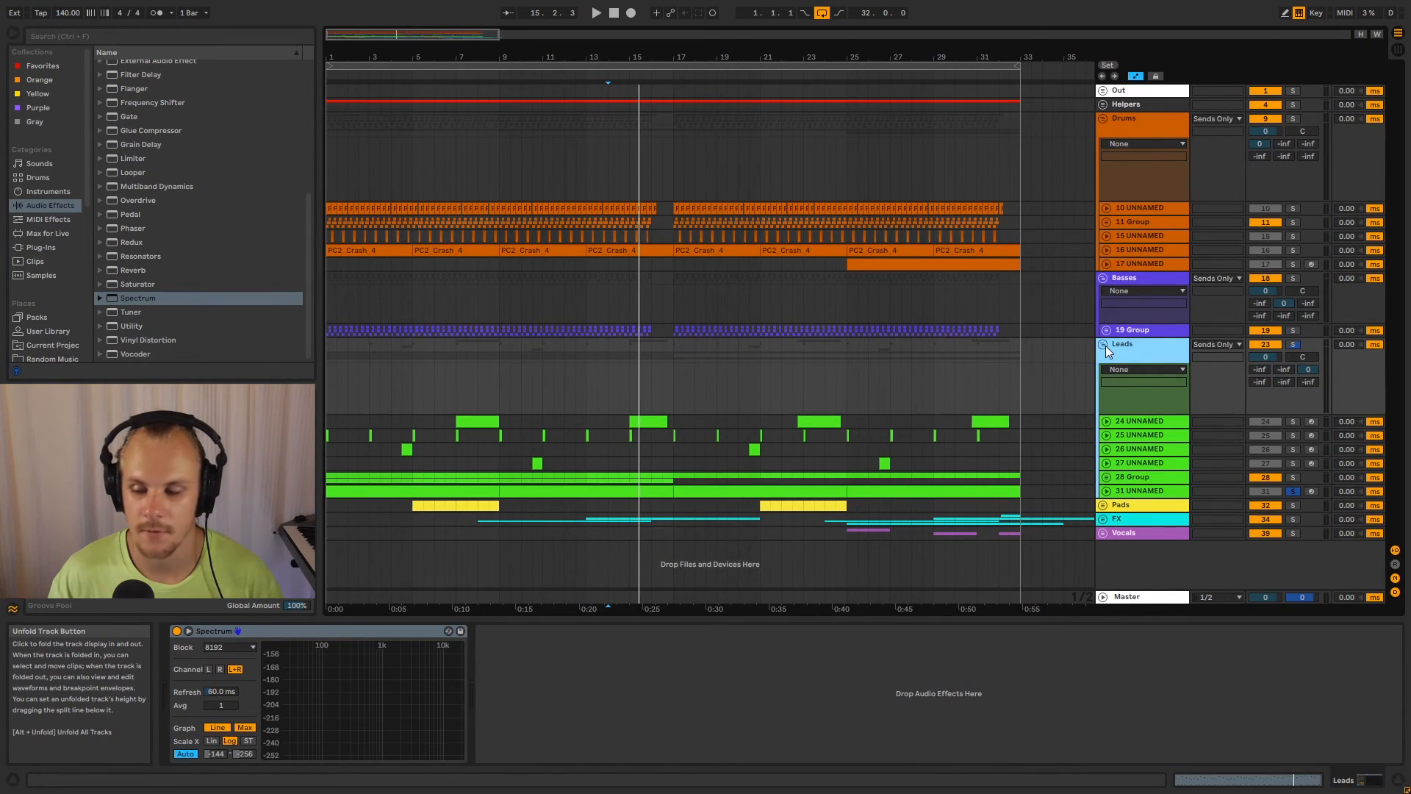
pyautogui.click(1104, 344)
pyautogui.click(1103, 279)
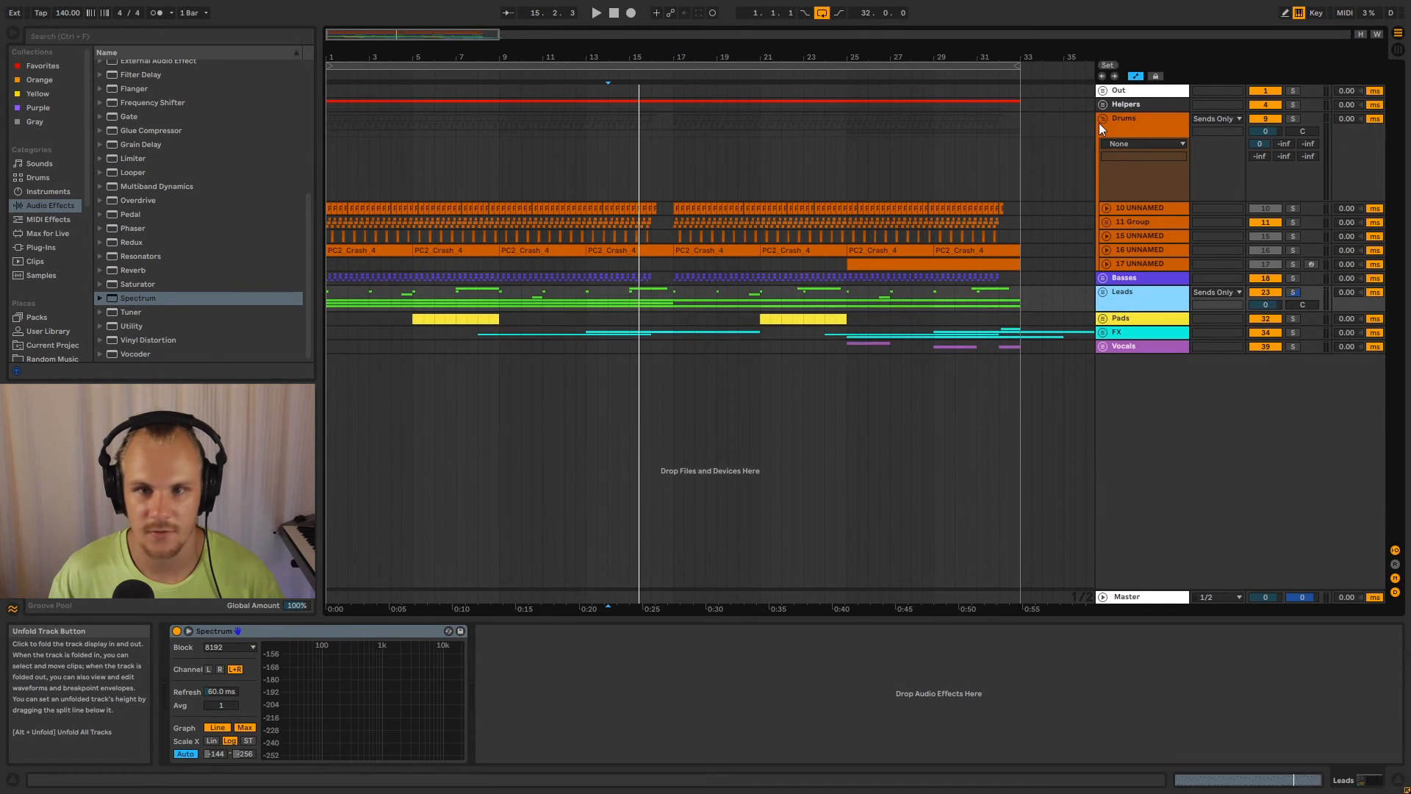
# Fold the Drums group, and unfold Pads to inspect the clip at 5.1.1 on track 33 UNNAMED.
pyautogui.click(1103, 120)
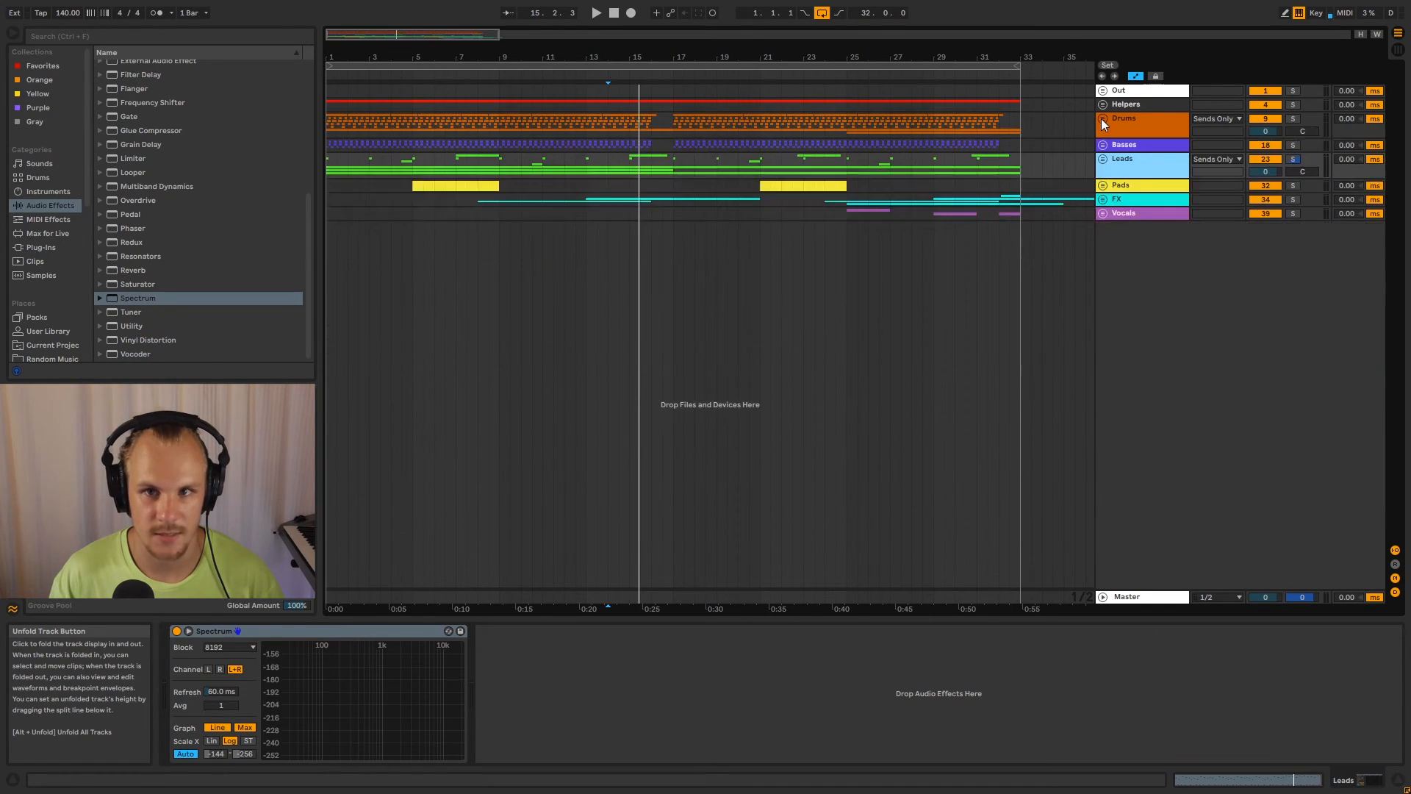
pyautogui.click(1133, 187)
pyautogui.click(1103, 186)
pyautogui.click(486, 272)
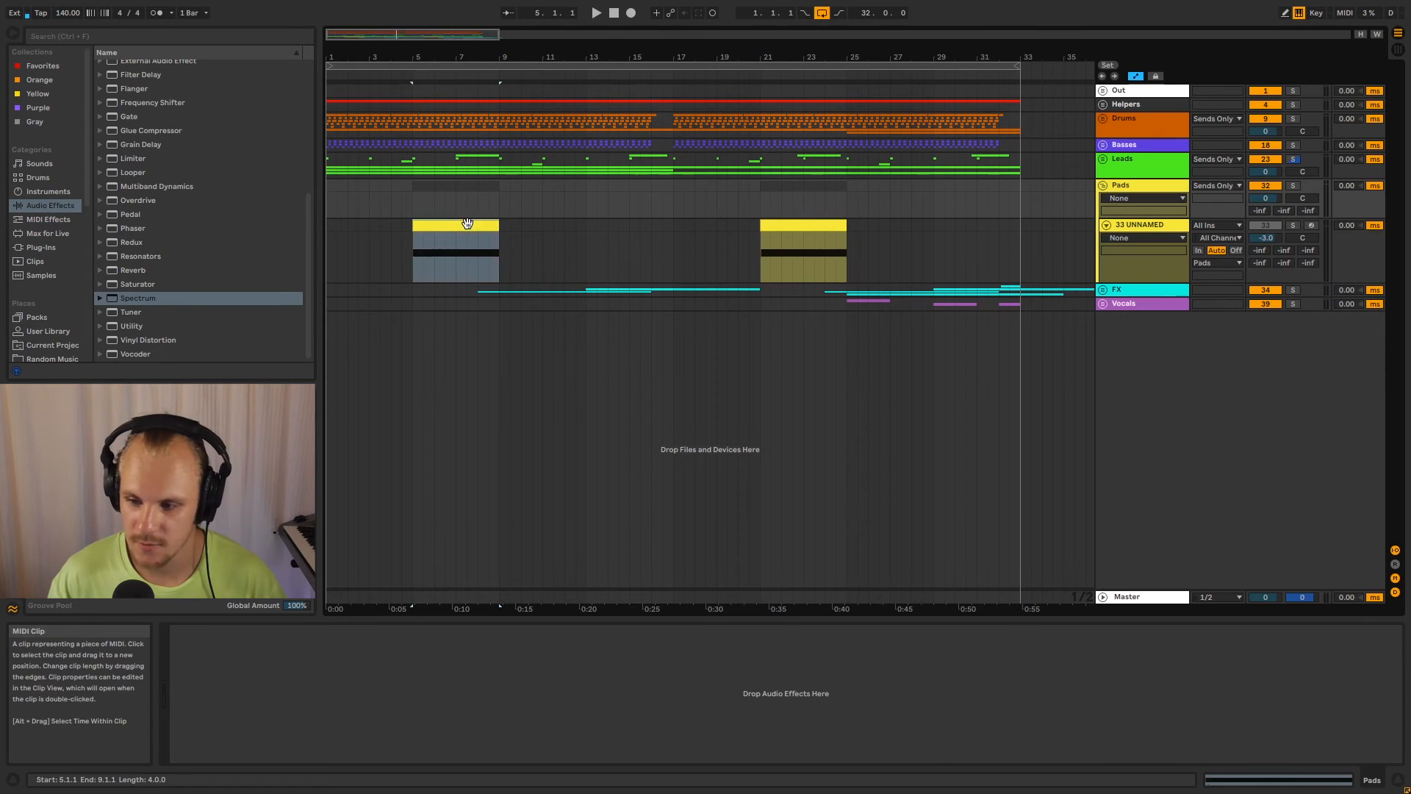
pyautogui.click(1106, 225)
# Unfold the FX and Vocals groups to view their clips, and place the insert mark at 25.1.1 in Vocals.
pyautogui.click(1104, 240)
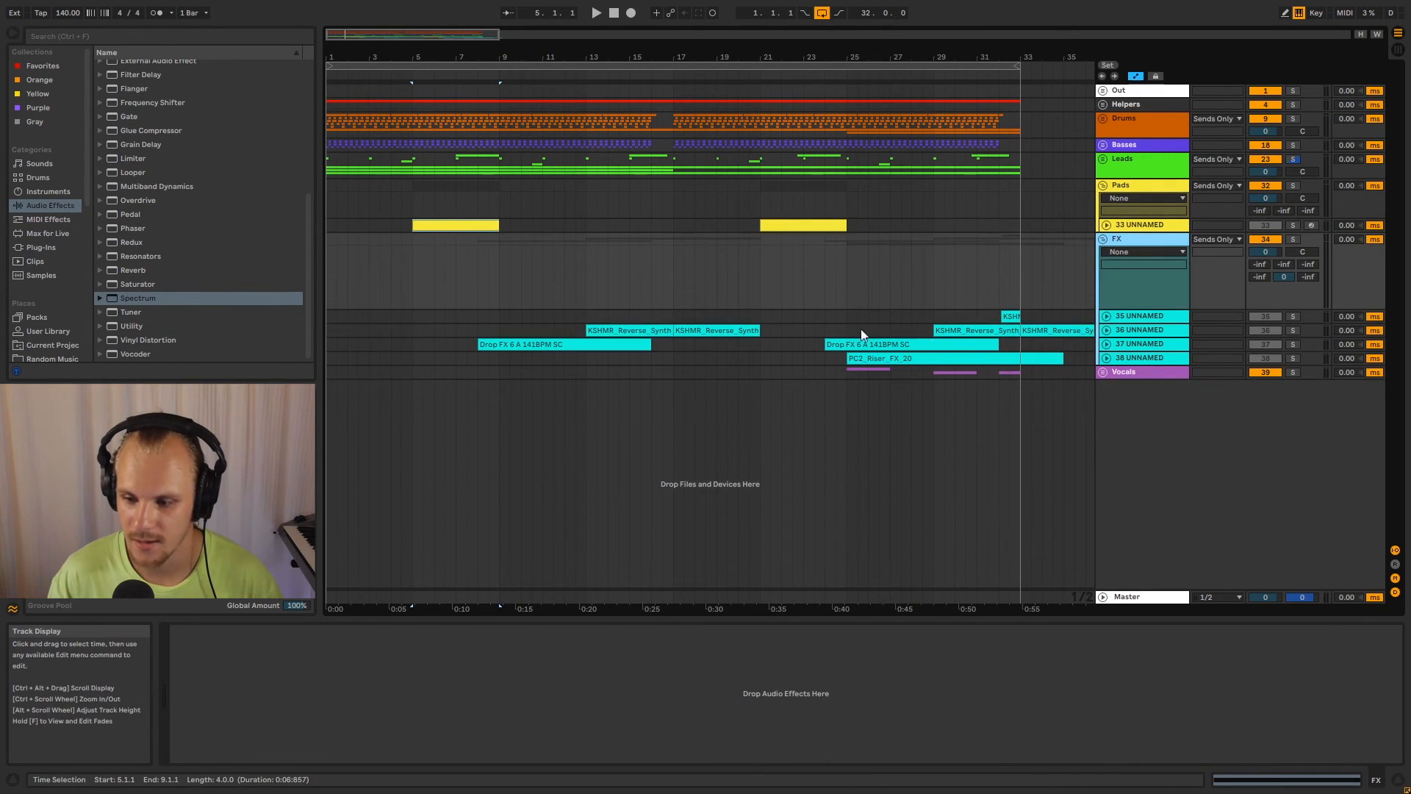
pyautogui.click(1103, 372)
pyautogui.click(848, 372)
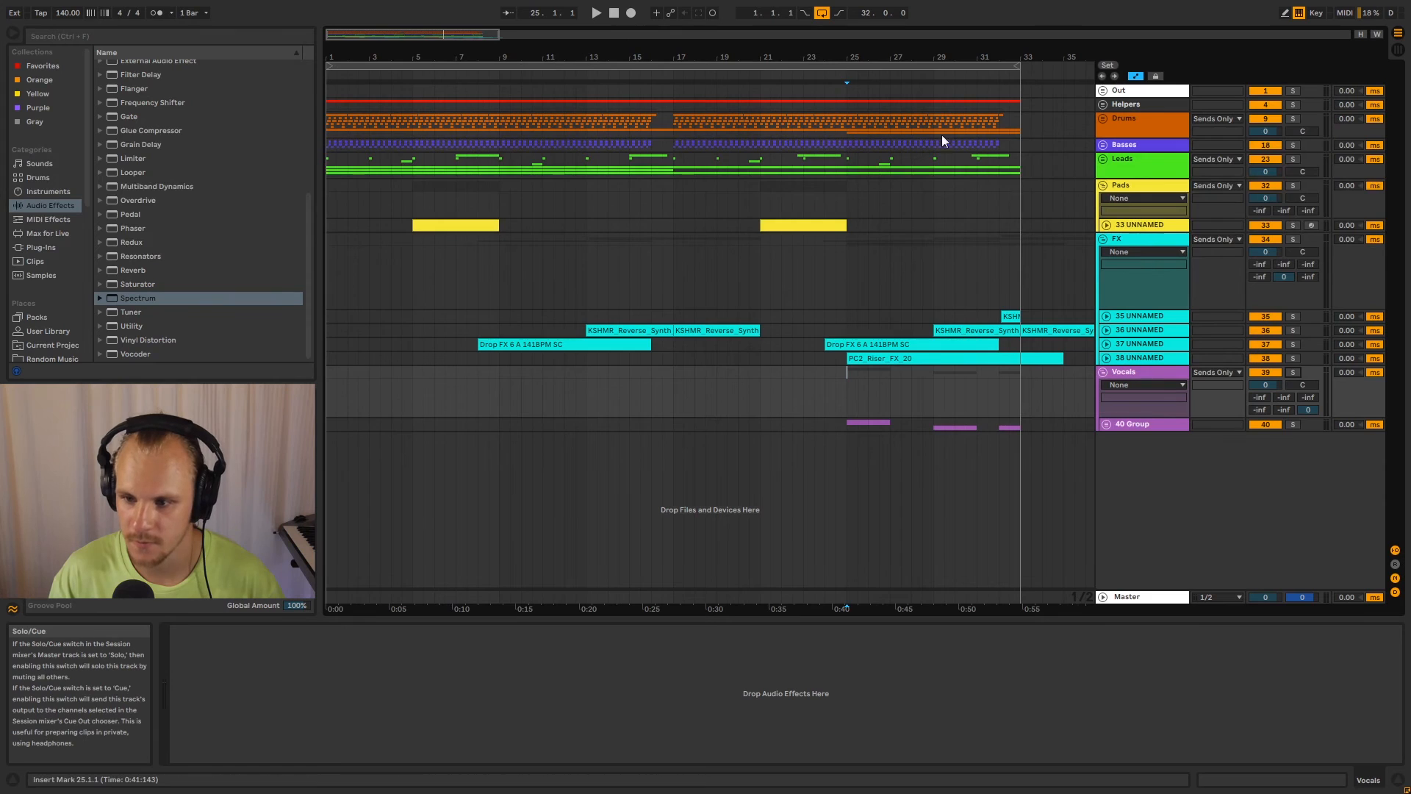
pyautogui.moveTo(941, 48); pyautogui.dragTo(753, 47)
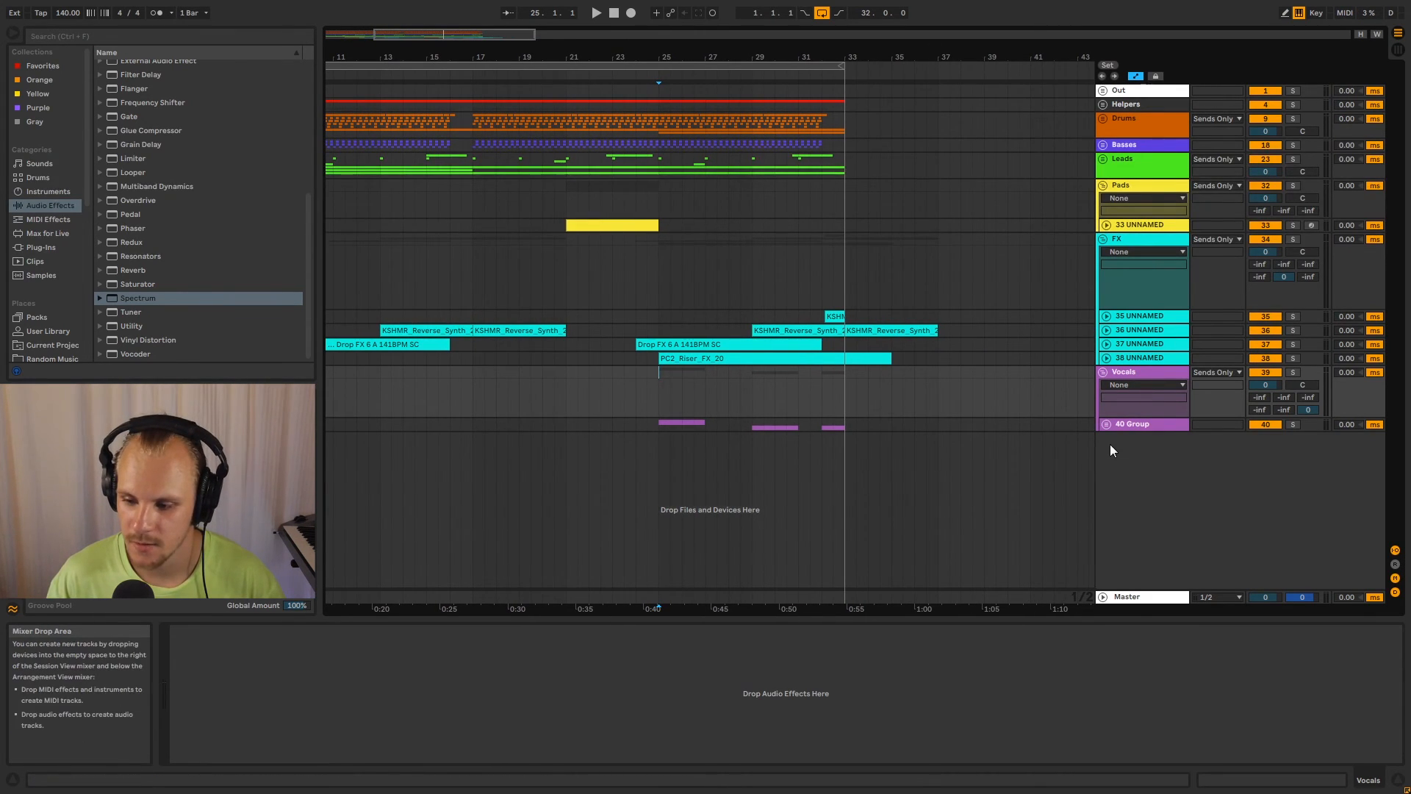
# Show the device chain of 40 Group, audition the arrangement from 25.1.1, and fold the Vocals group.
pyautogui.click(1106, 424)
pyautogui.click(1139, 425)
pyautogui.click(677, 428)
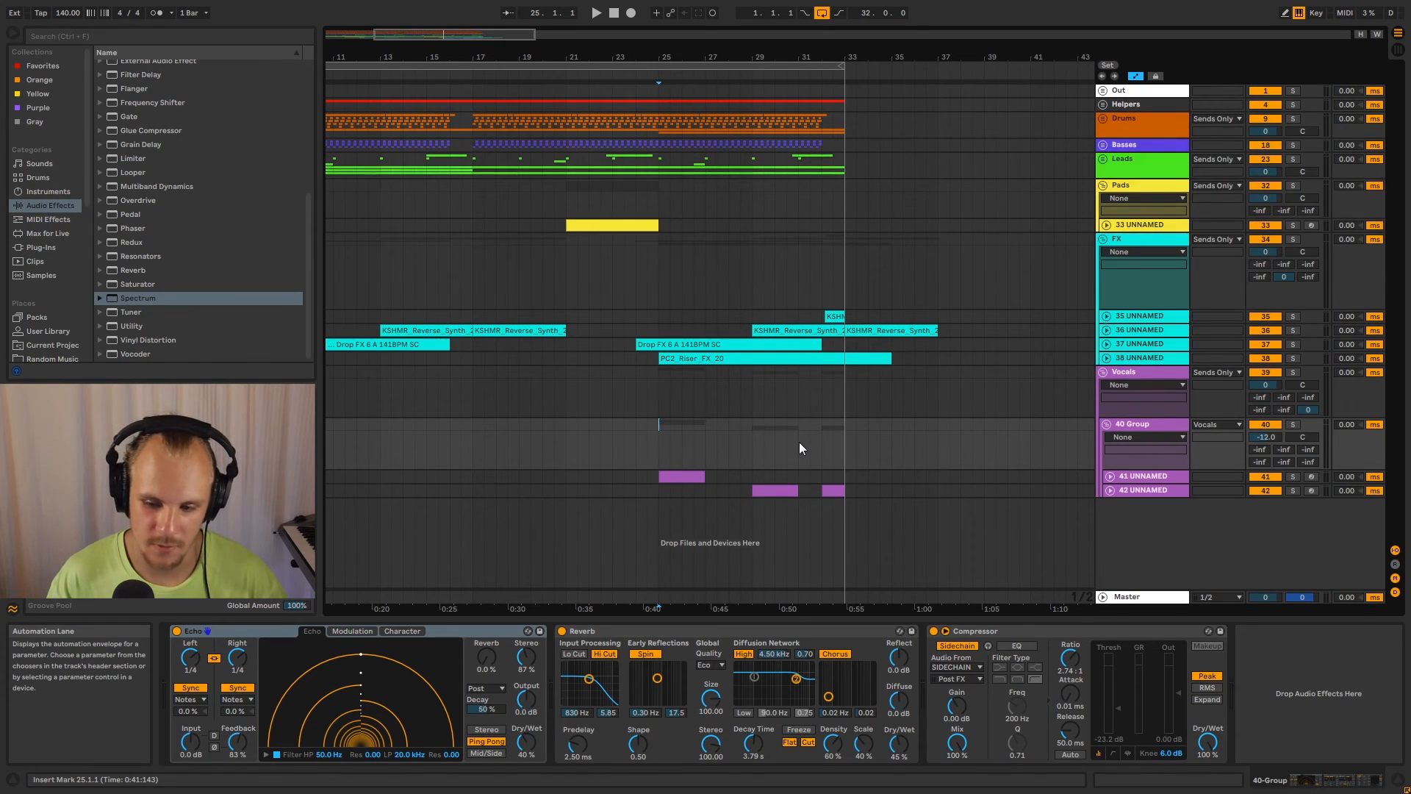
pyautogui.press('space')
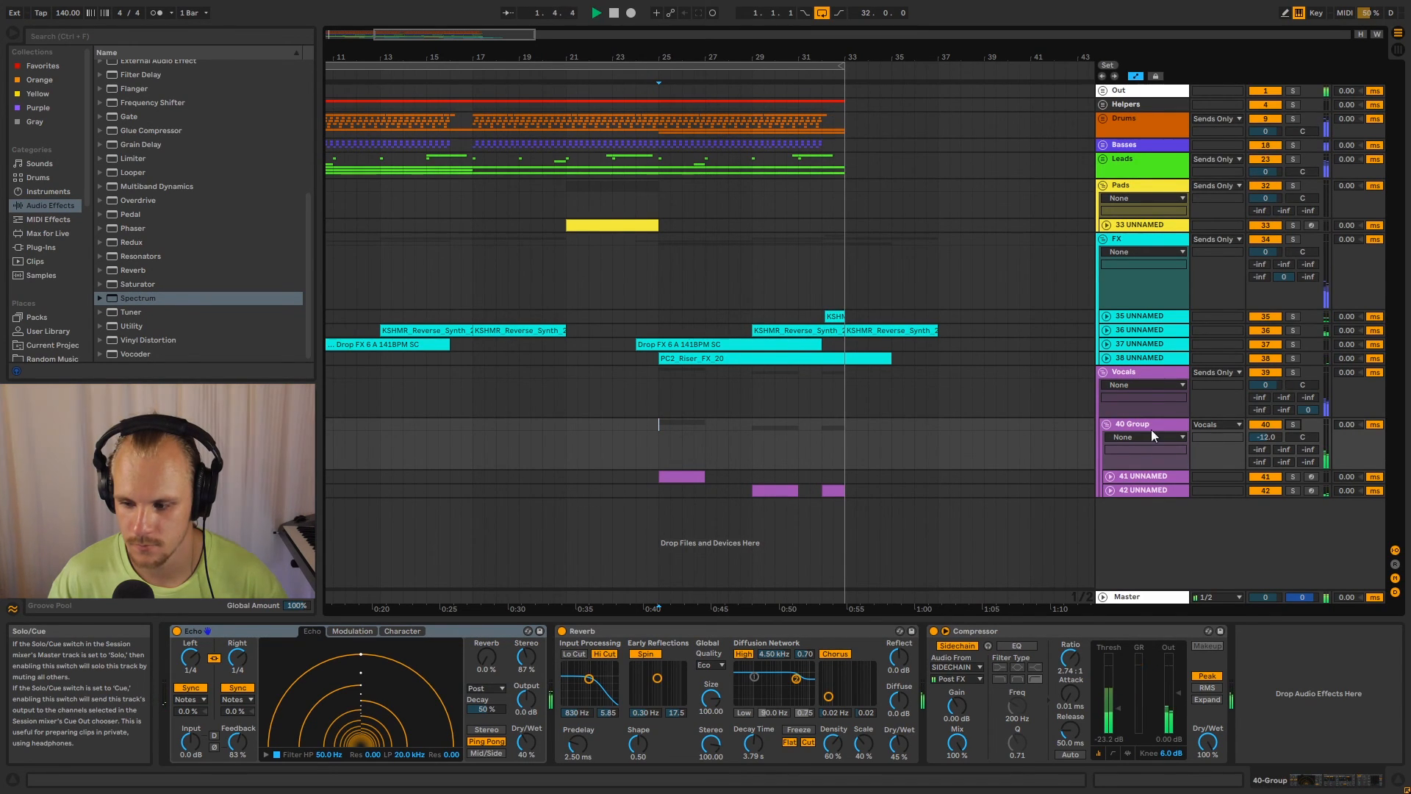
pyautogui.click(1102, 372)
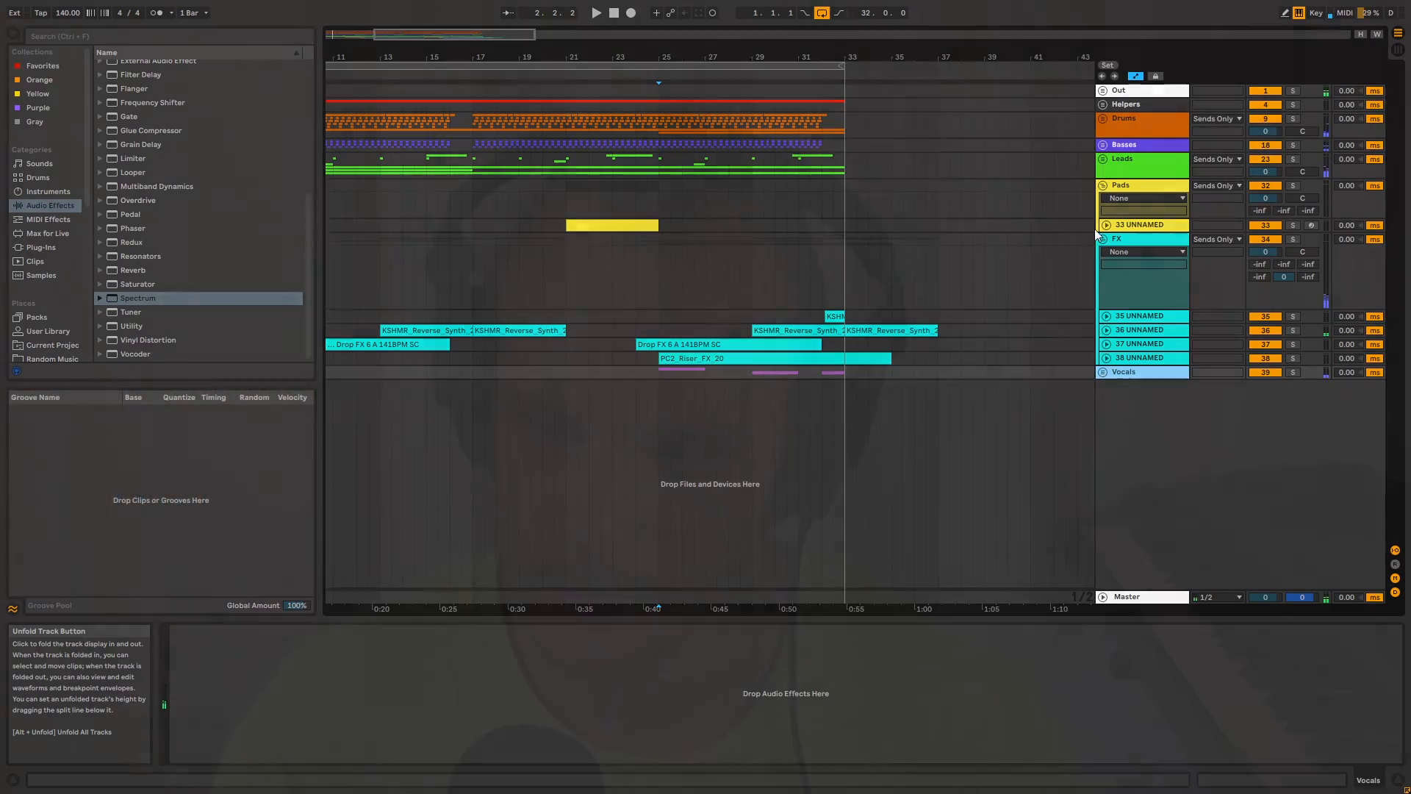